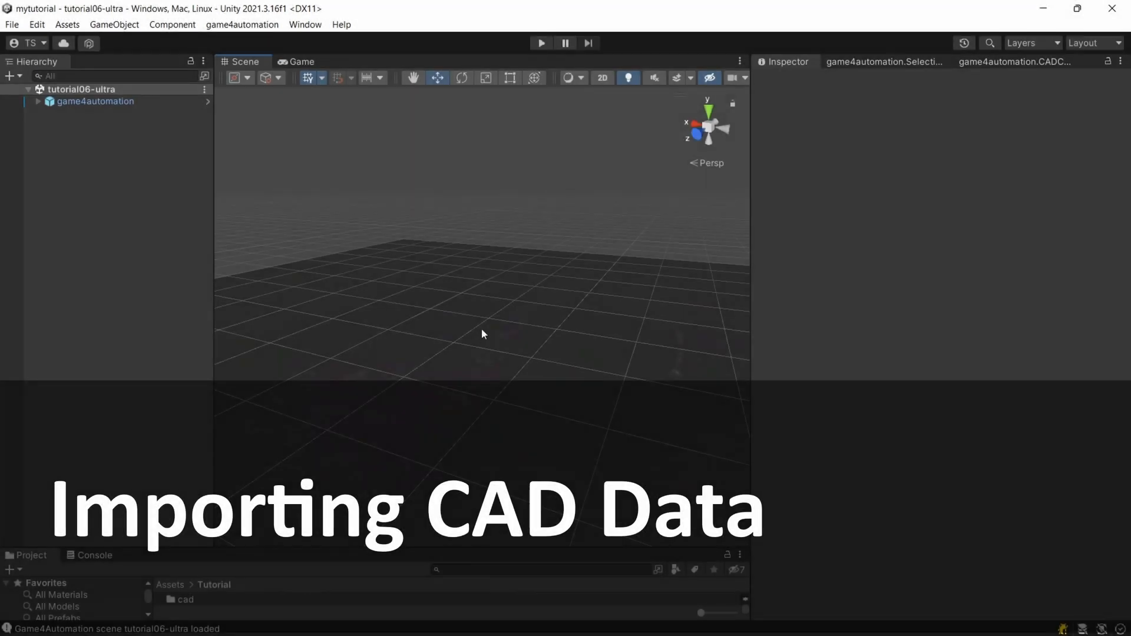
# Add a CAD Link object to the tutorial06-ultra scene and select it
pyautogui.keyDown('alt'); pyautogui.moveTo(482, 328); pyautogui.dragTo(444, 378); pyautogui.keyUp('alt')
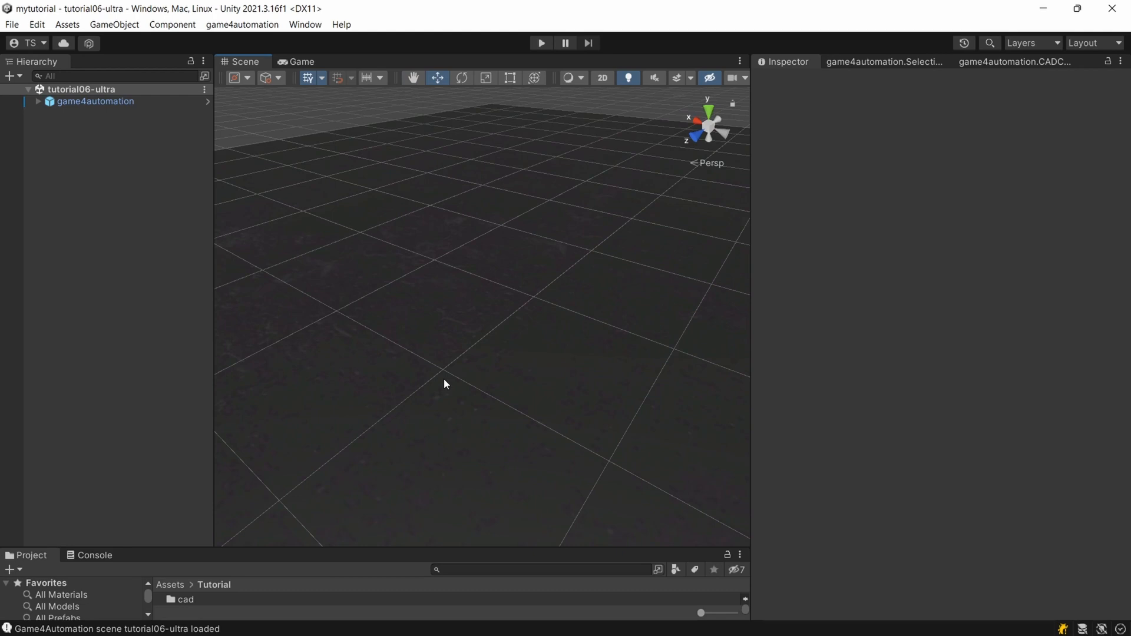
pyautogui.click(231, 26)
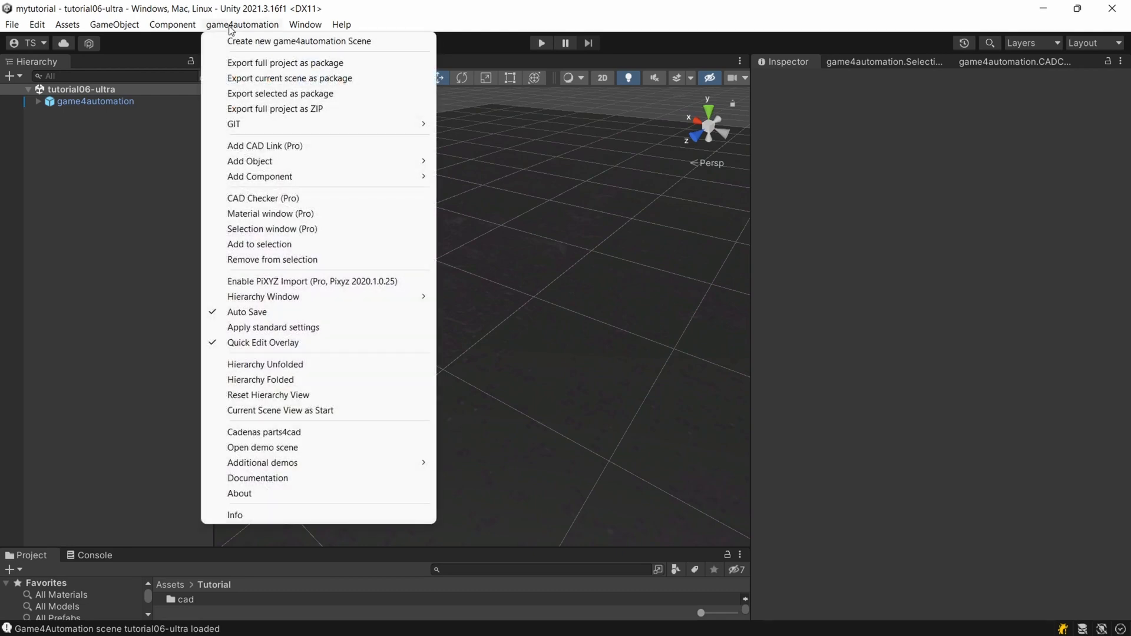
pyautogui.click(263, 146)
pyautogui.click(80, 114)
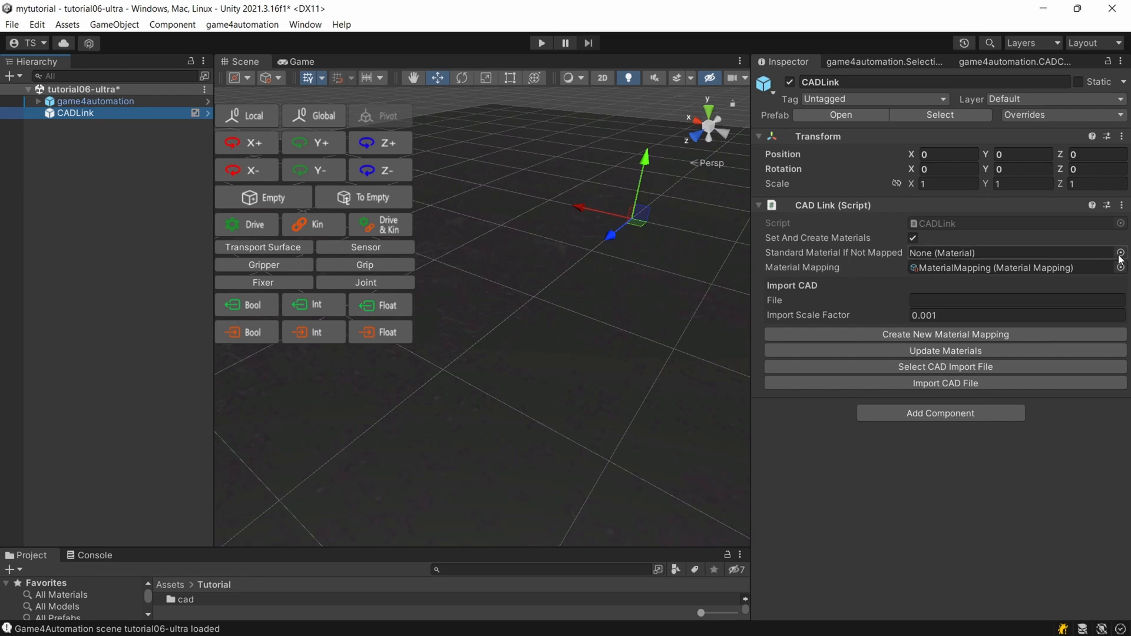
# Choose 2488252-00_Rahmen-Kernspangen setzen.STEP from the Downloads subfolder as the CAD import file
pyautogui.click(975, 366)
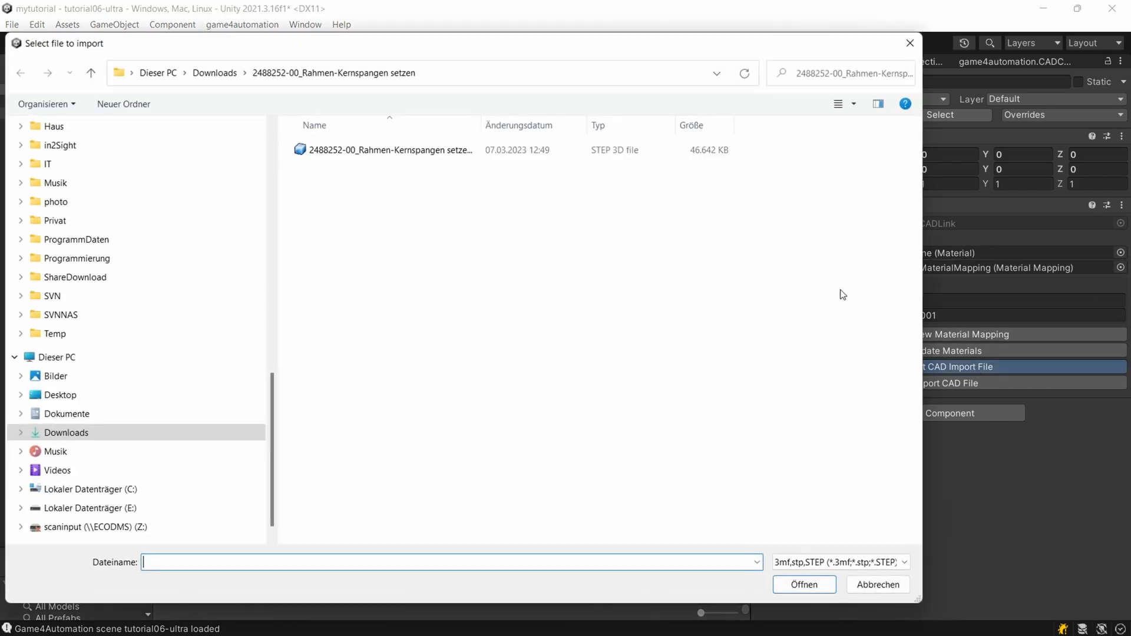
pyautogui.click(356, 155)
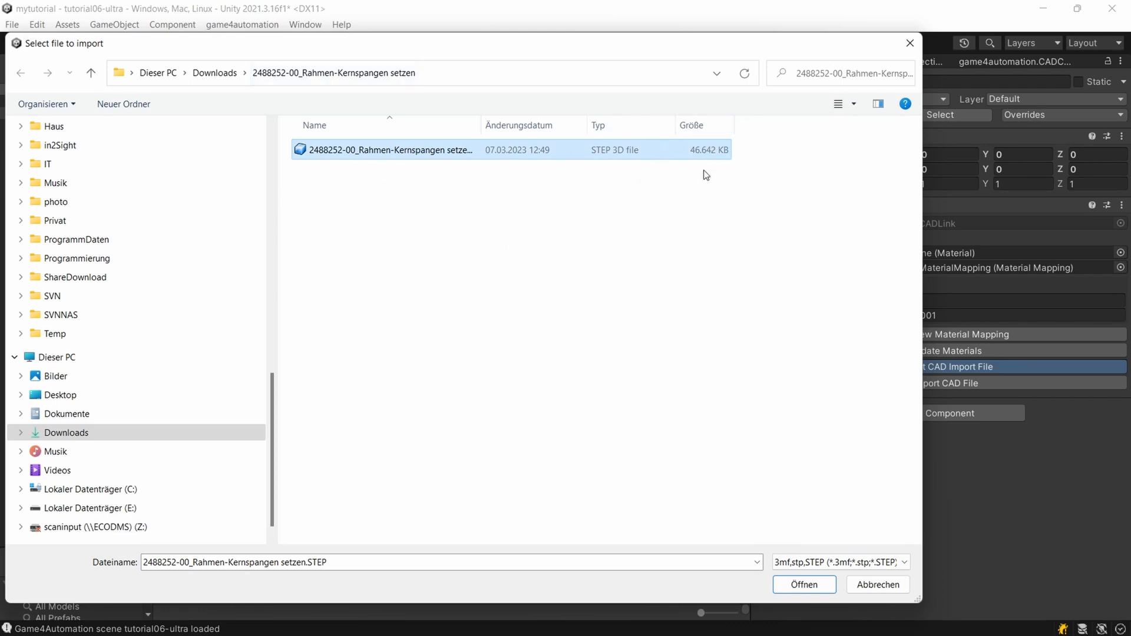
pyautogui.click(805, 584)
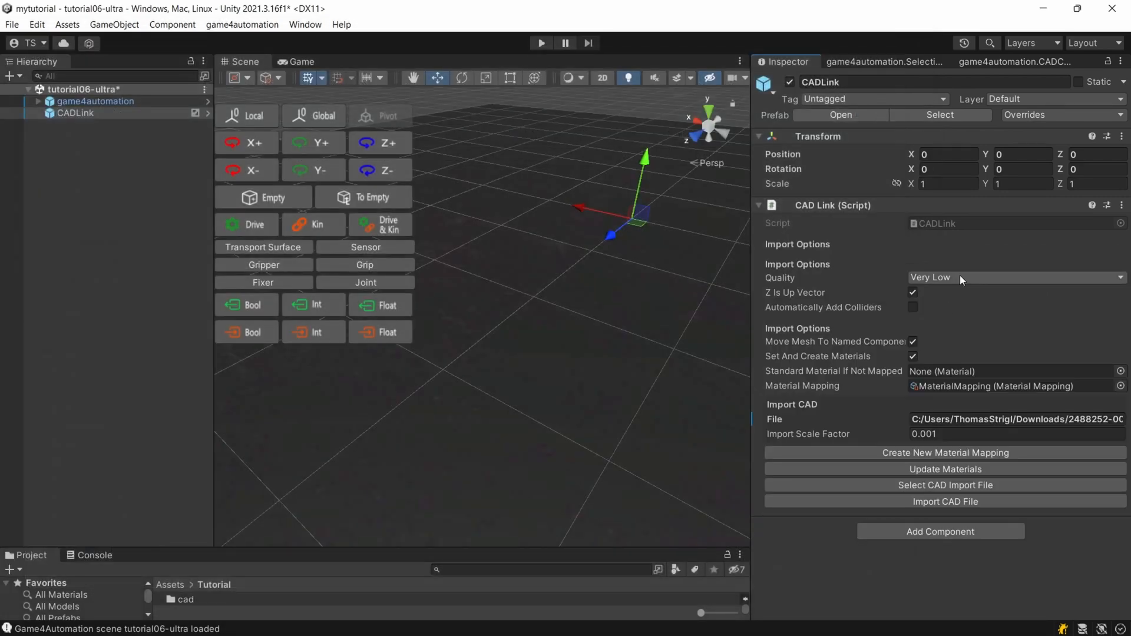
# Set the CAD Link import quality to Ultra and import the CAD file
pyautogui.click(960, 275)
pyautogui.click(960, 368)
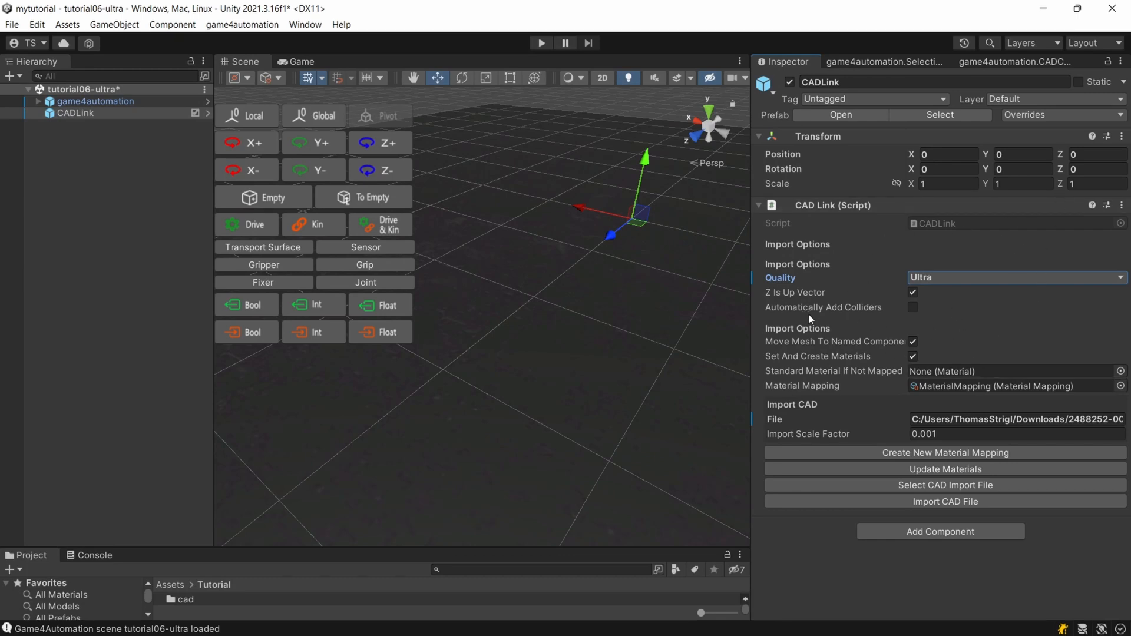
pyautogui.click(946, 281)
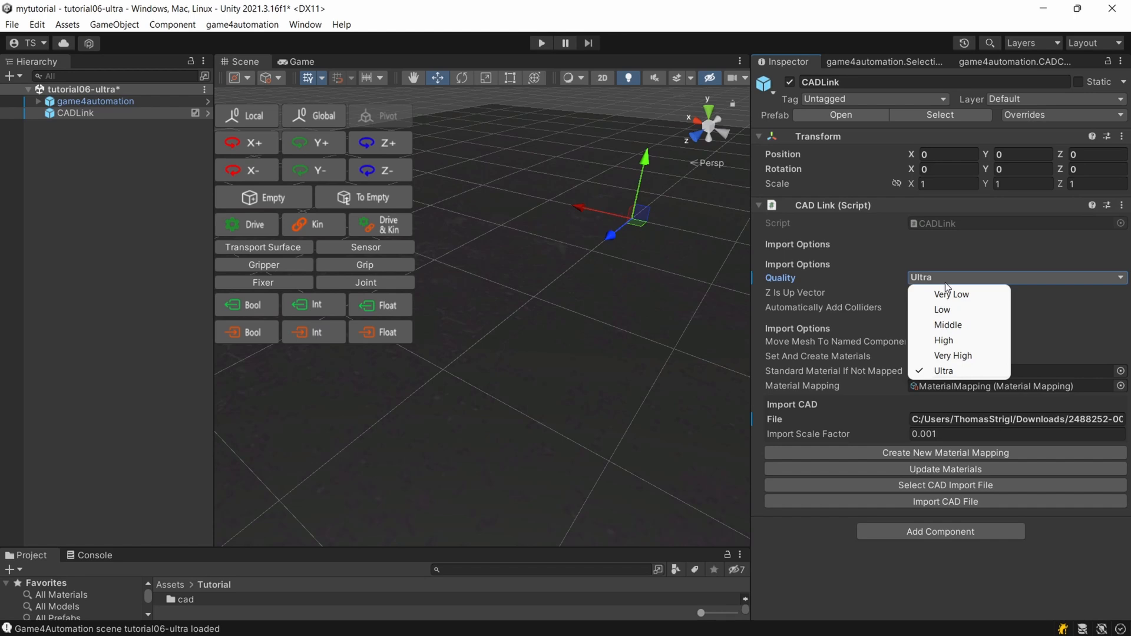
pyautogui.click(914, 238)
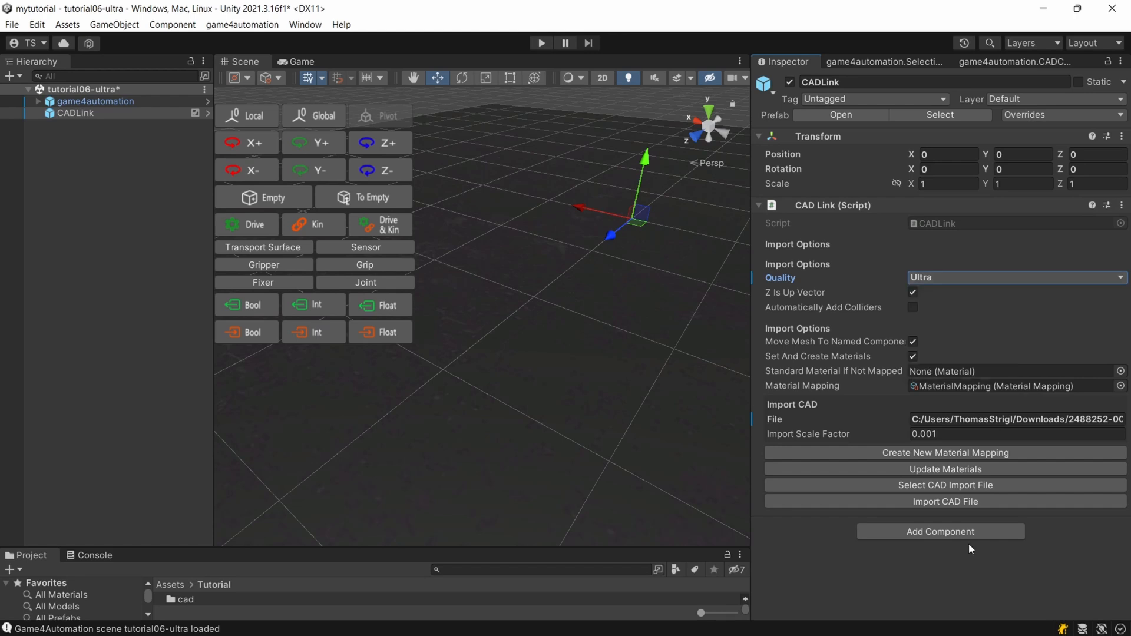
pyautogui.click(955, 500)
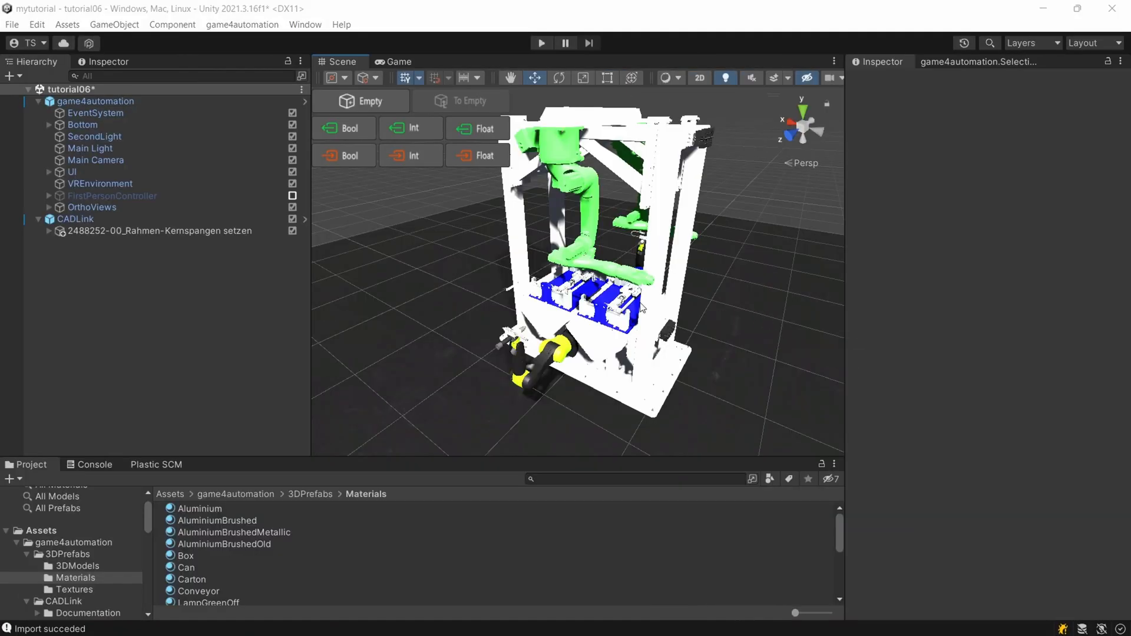
# Show the imported machine model in Shaded Wireframe mode
pyautogui.scroll(-3, 642, 308)
pyautogui.scroll(5, 642, 308)
pyautogui.moveTo(643, 307); pyautogui.dragTo(616, 307, button='right')
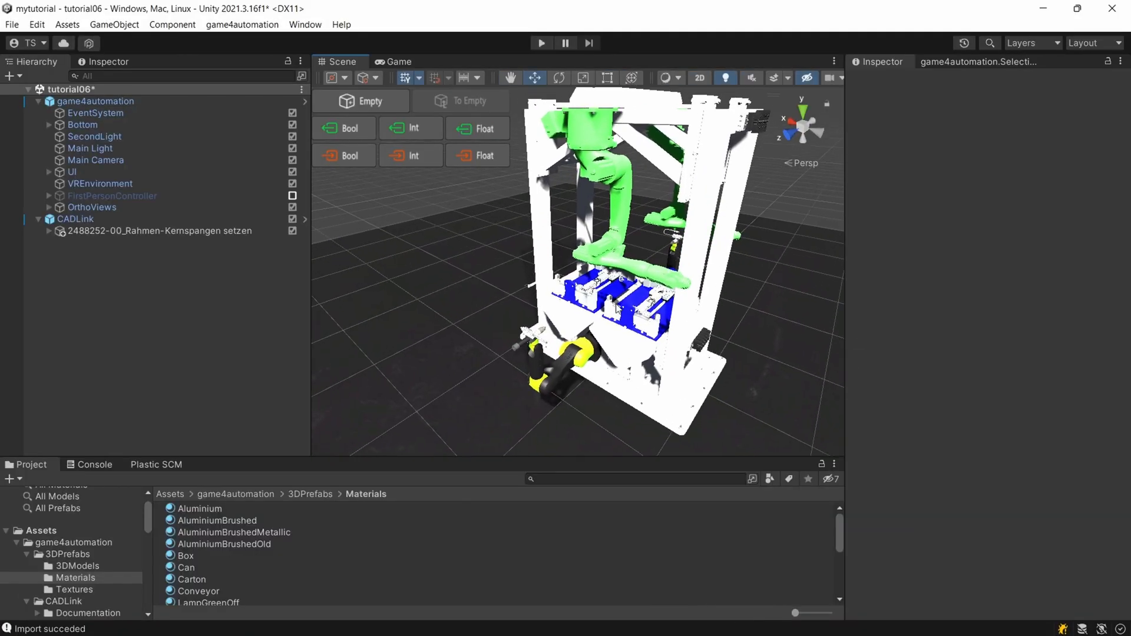
pyautogui.scroll(2, 522, 242)
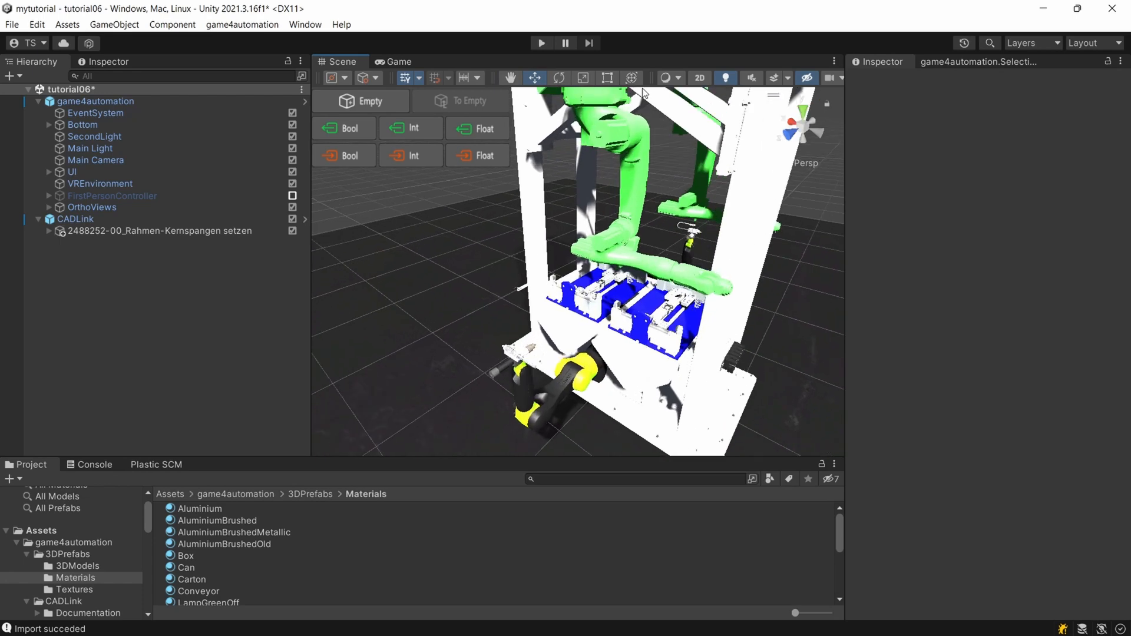
pyautogui.click(678, 79)
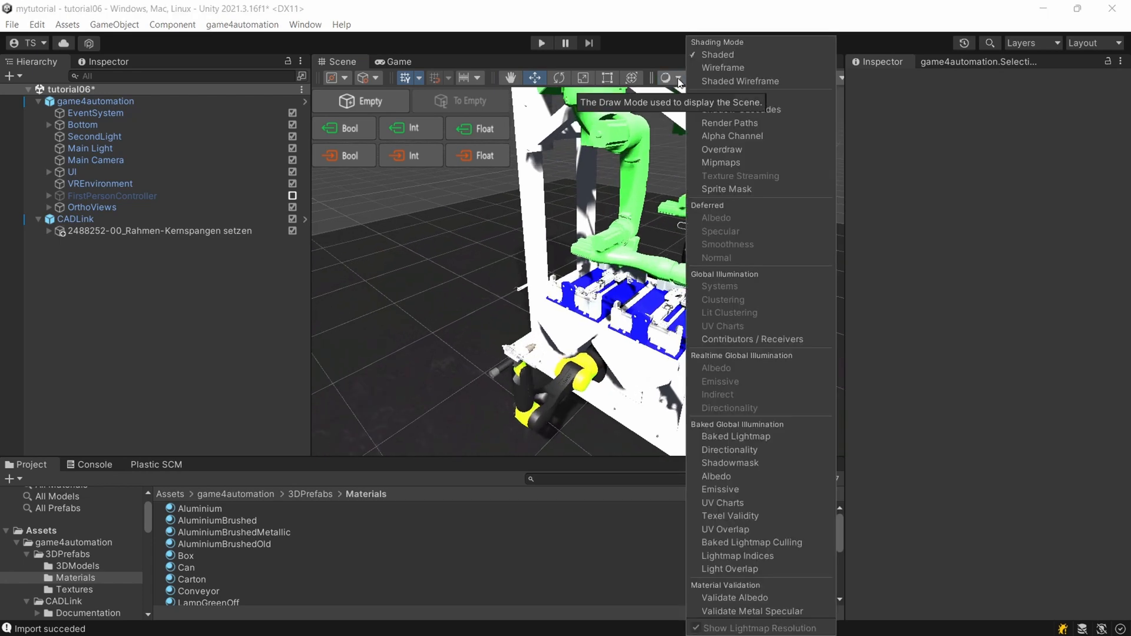
pyautogui.click(751, 82)
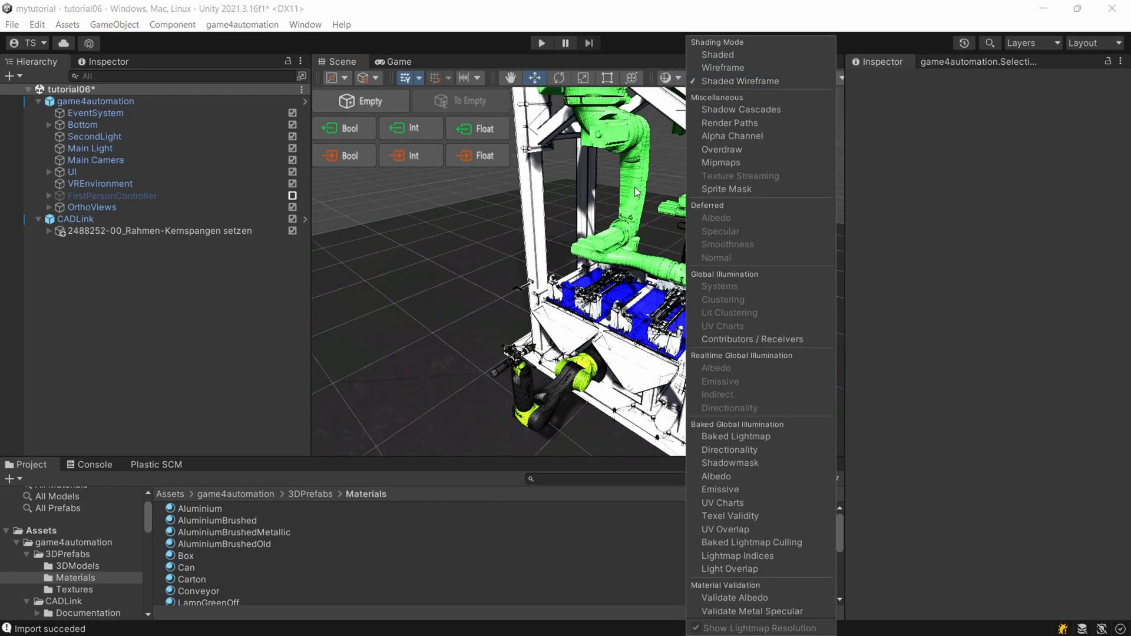
# Examine the mesh density of the yellow-black robot, the white frame and the bolts at the blue fixtures
pyautogui.scroll(7, 548, 294)
pyautogui.moveTo(545, 298); pyautogui.dragTo(576, 278, button='middle')
pyautogui.scroll(-4, 575, 278)
pyautogui.scroll(5, 576, 278)
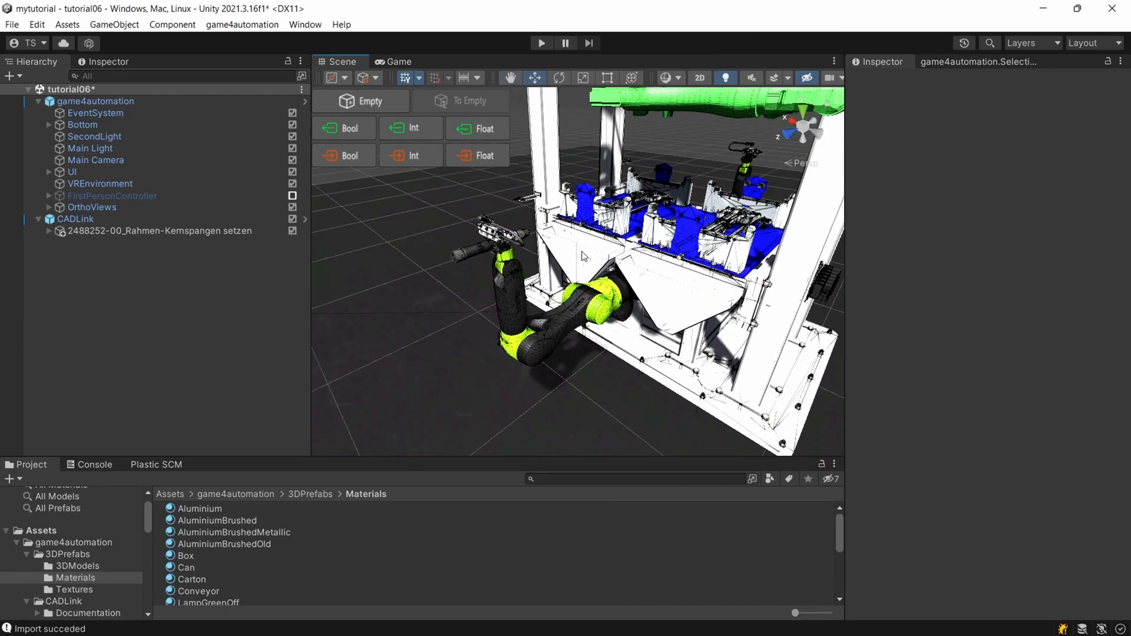
pyautogui.scroll(4, 577, 267)
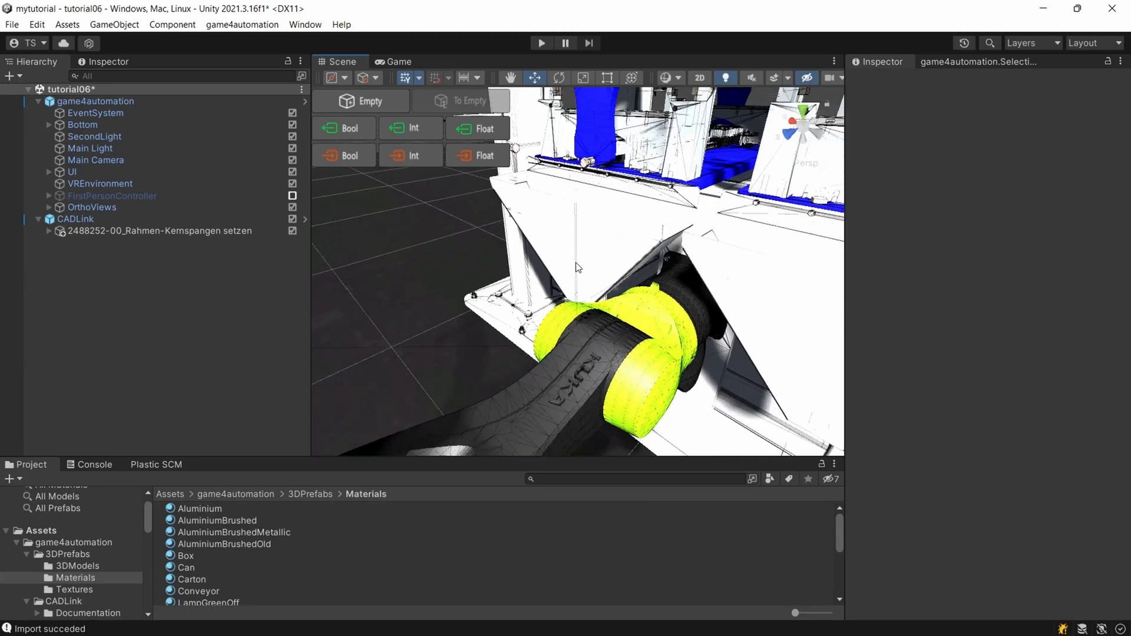
pyautogui.scroll(3, 578, 267)
pyautogui.moveTo(600, 266); pyautogui.dragTo(565, 259, button='middle')
pyautogui.scroll(-8, 613, 213)
pyautogui.scroll(4, 617, 228)
pyautogui.scroll(6, 565, 259)
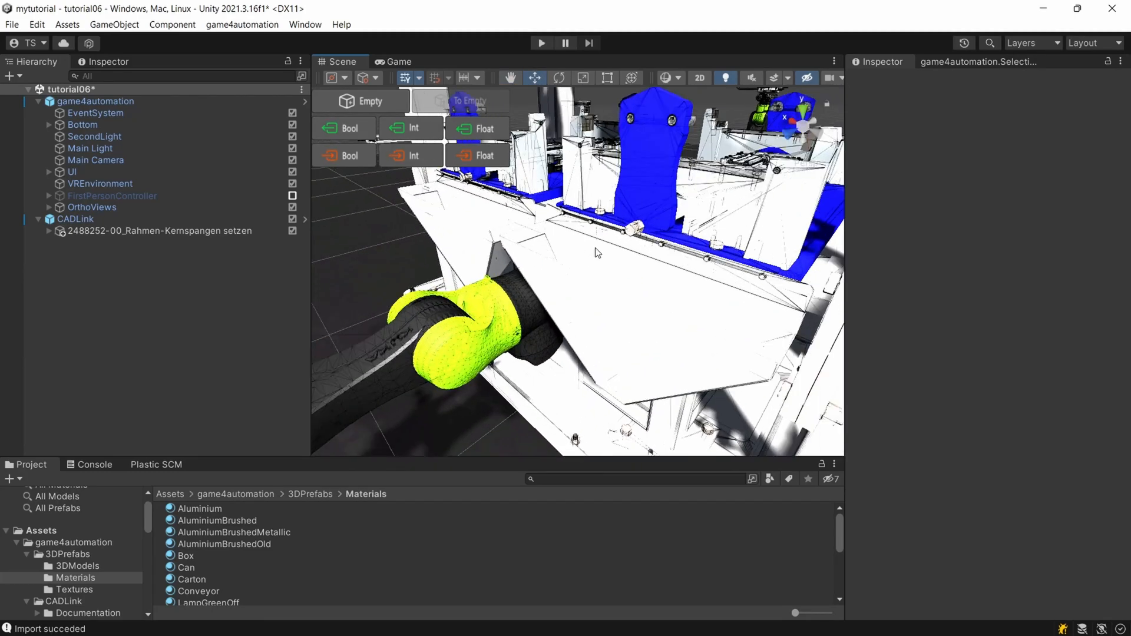
pyautogui.scroll(2, 595, 255)
pyautogui.scroll(-3, 595, 255)
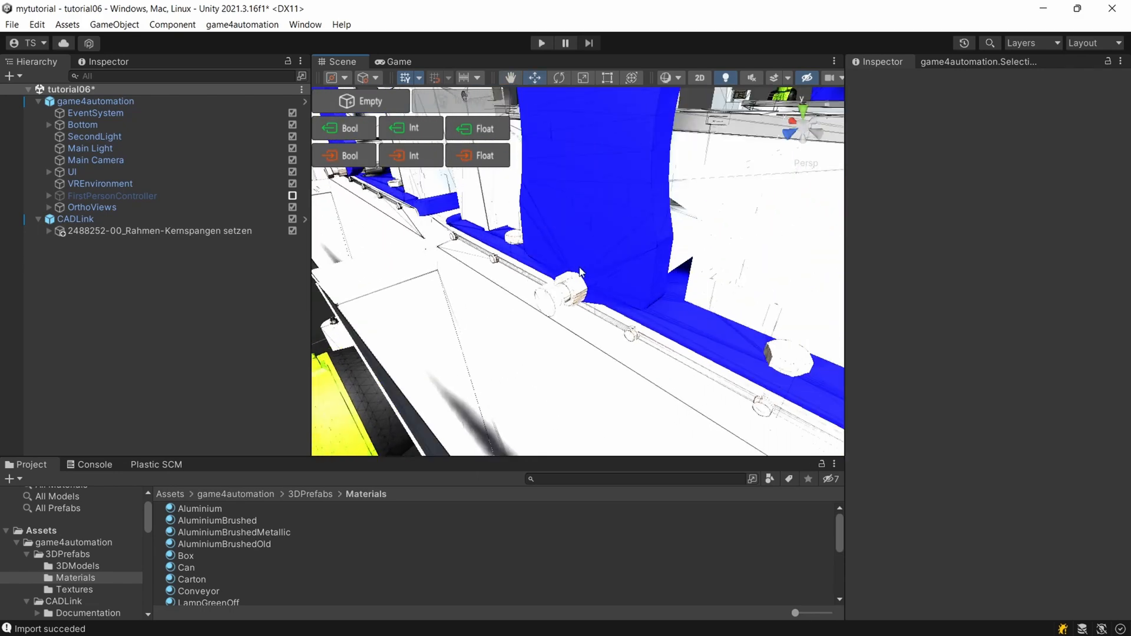
# Try to isolate the 2470890_M16 nut at the base of the blue fixture using the Selection window, and show all parts again
pyautogui.click(572, 288)
pyautogui.click(955, 62)
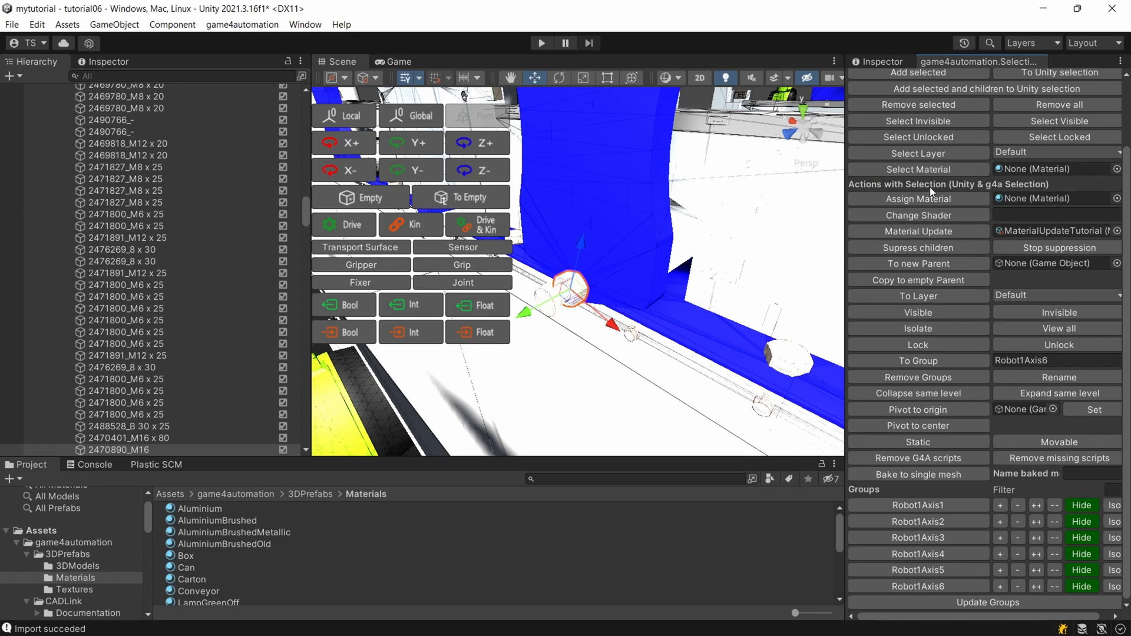
pyautogui.scroll(3, 929, 120)
pyautogui.click(935, 408)
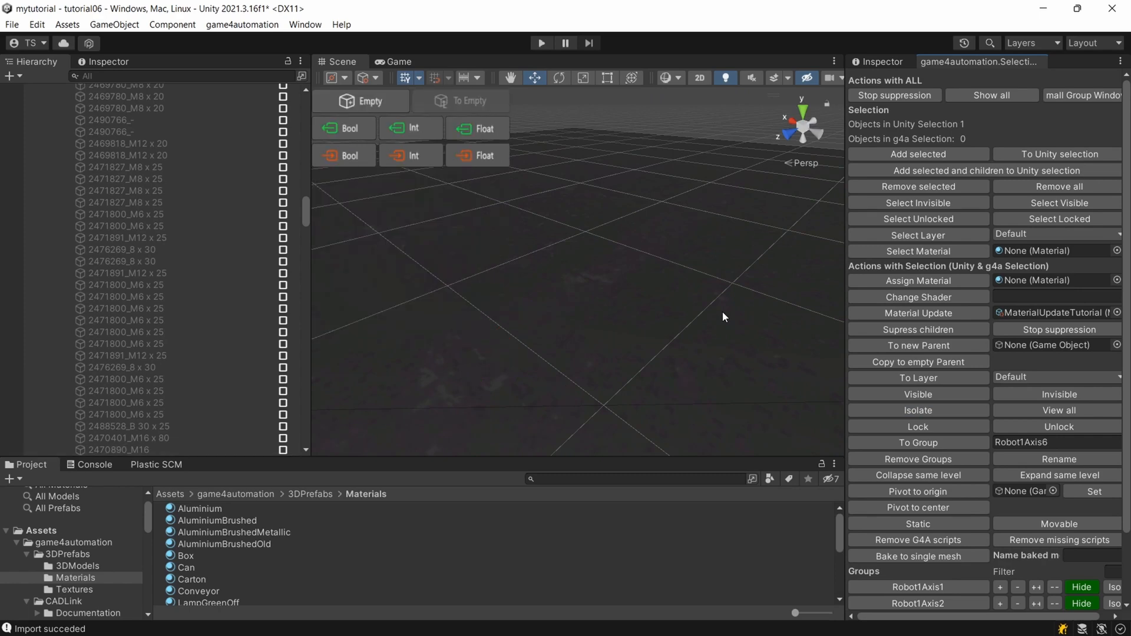
pyautogui.click(969, 95)
pyautogui.scroll(-5, 644, 214)
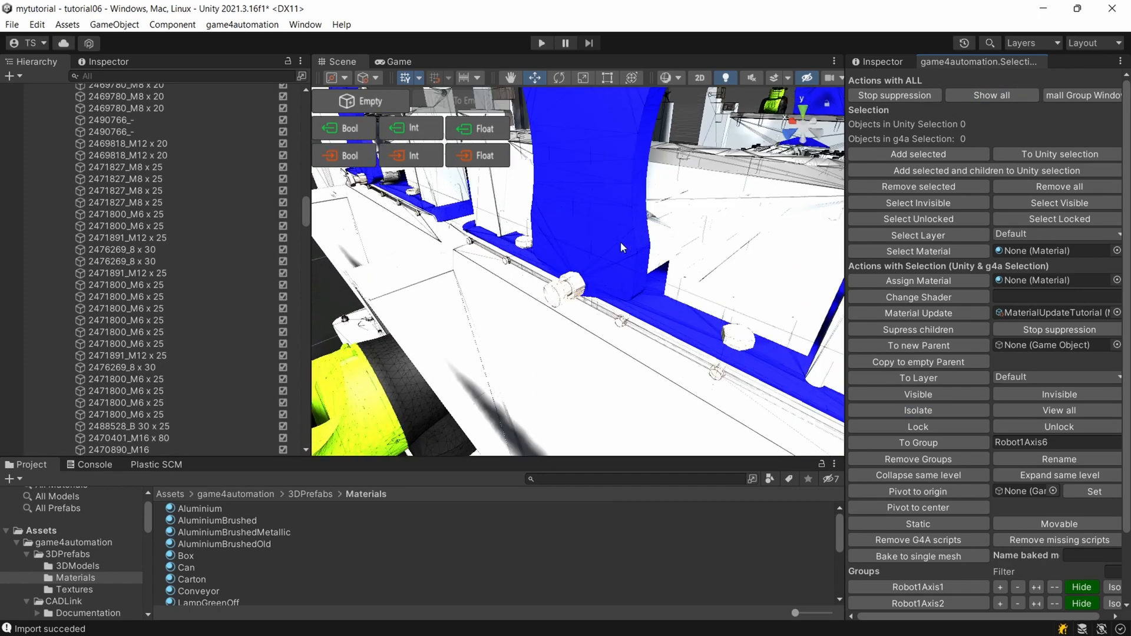
# Isolate the 2470401_M16 x 80 bolt and examine its mesh in Wireframe mode
pyautogui.click(557, 297)
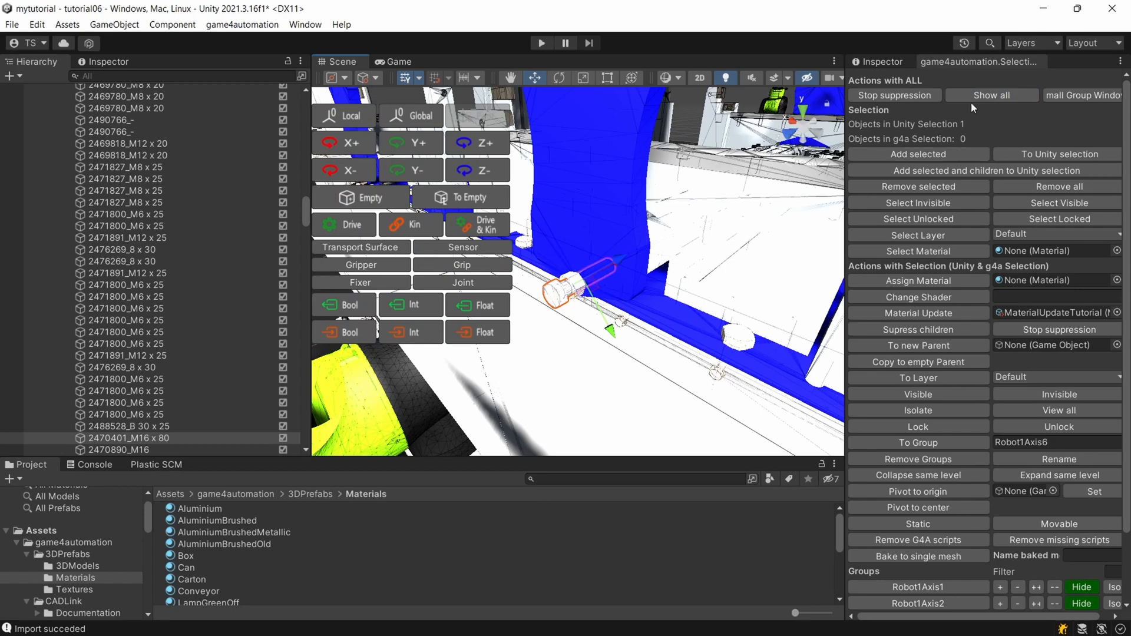
pyautogui.click(921, 412)
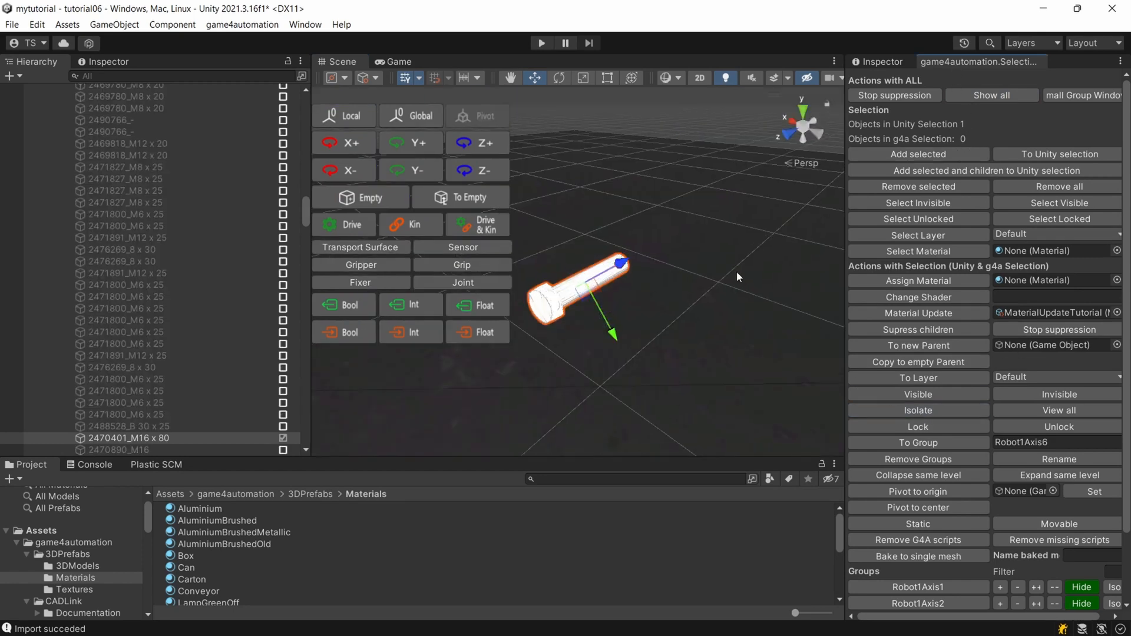
pyautogui.click(678, 79)
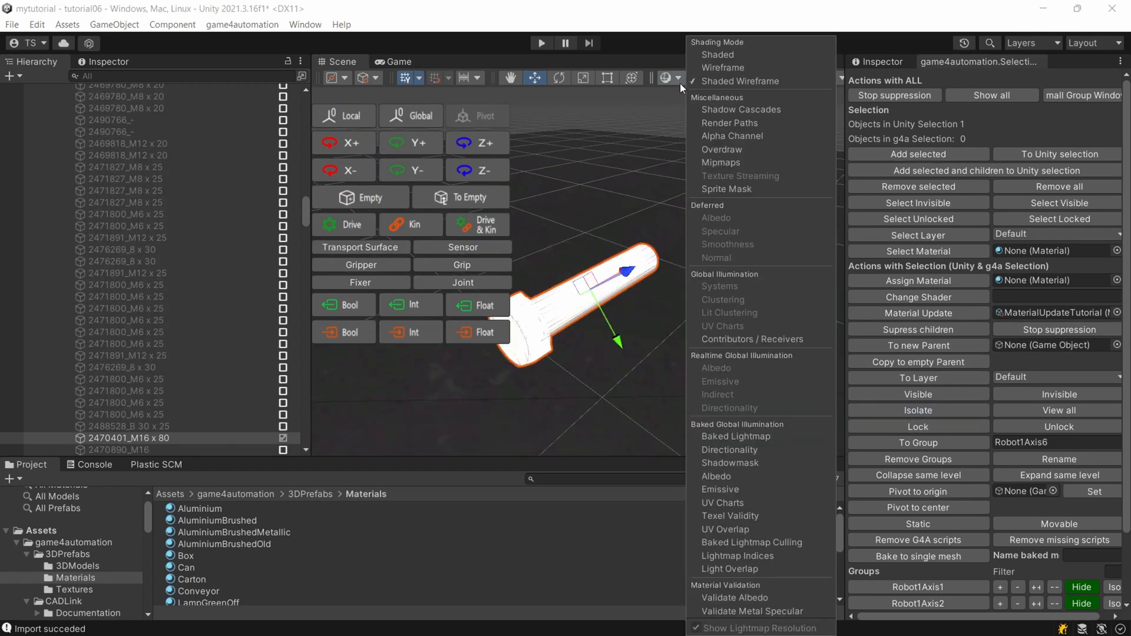
pyautogui.click(731, 69)
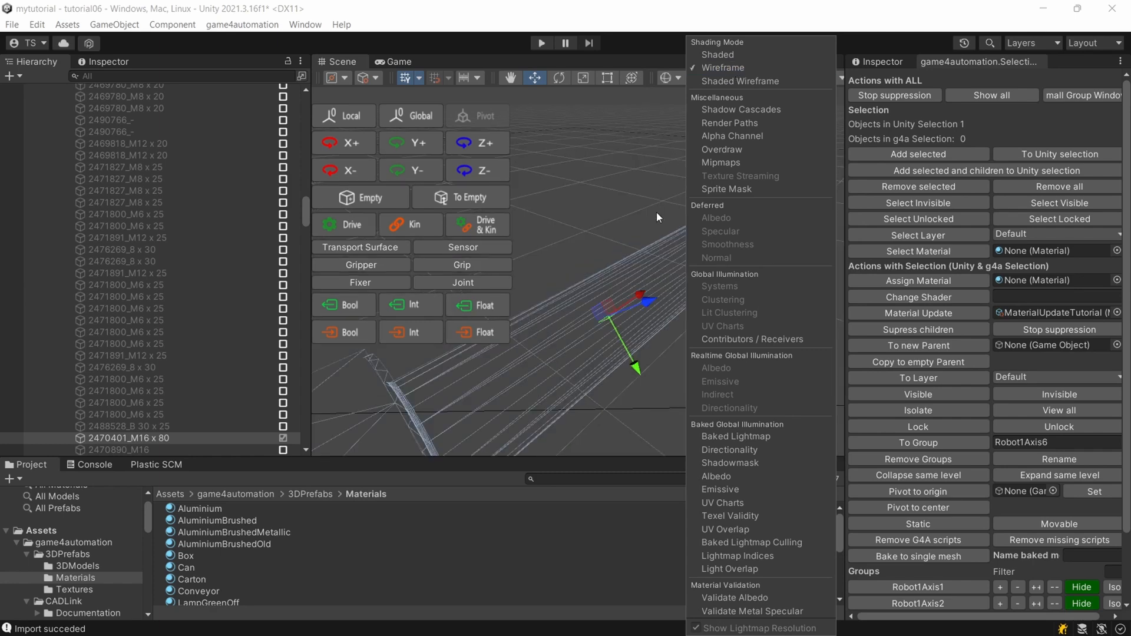
pyautogui.click(658, 207)
pyautogui.moveTo(661, 198); pyautogui.dragTo(668, 195, button='middle')
pyautogui.scroll(2, 666, 199)
pyautogui.scroll(-2, 667, 199)
pyautogui.scroll(1, 668, 195)
pyautogui.scroll(-1, 668, 196)
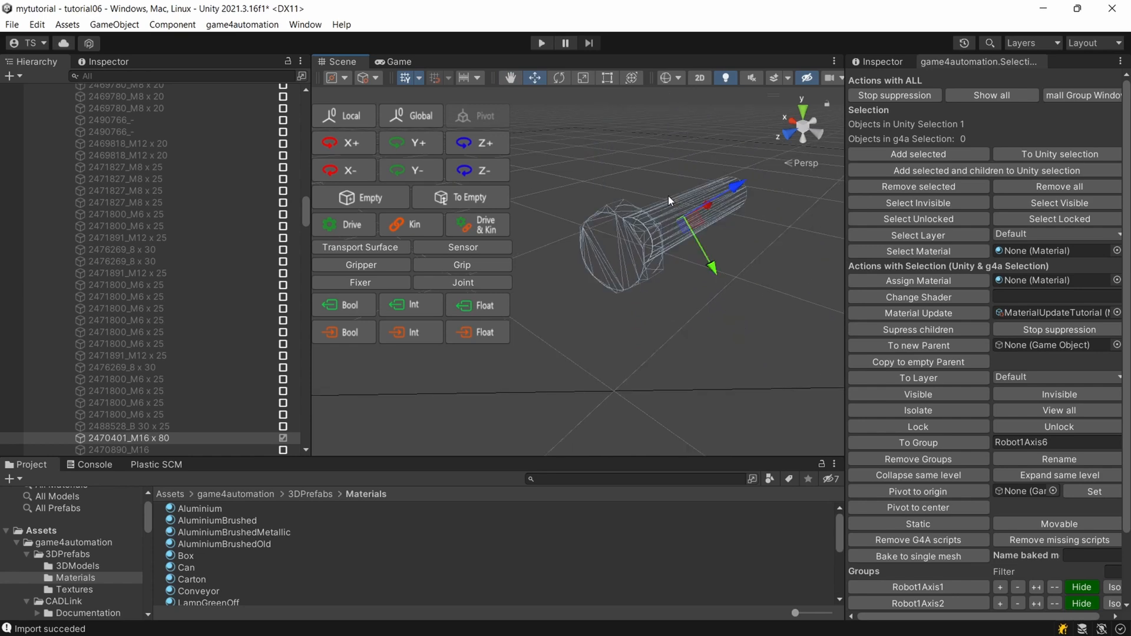
# Show all parts of the model again and return the scene view to Shaded Wireframe
pyautogui.click(260, 24)
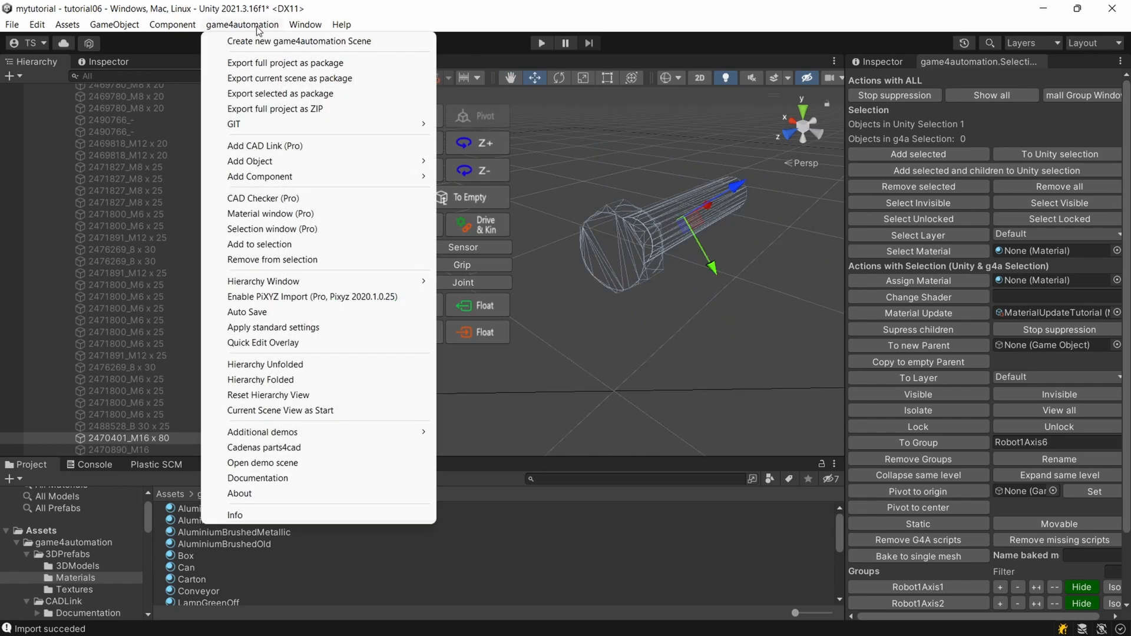
pyautogui.moveTo(306, 24)
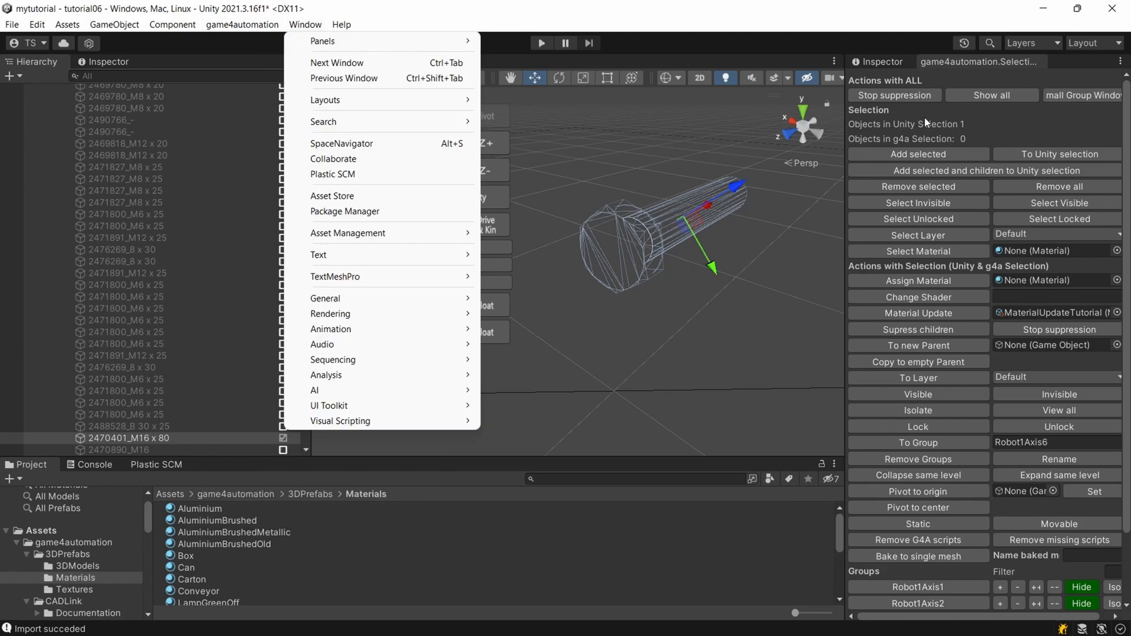
pyautogui.click(999, 94)
pyautogui.scroll(-3, 918, 90)
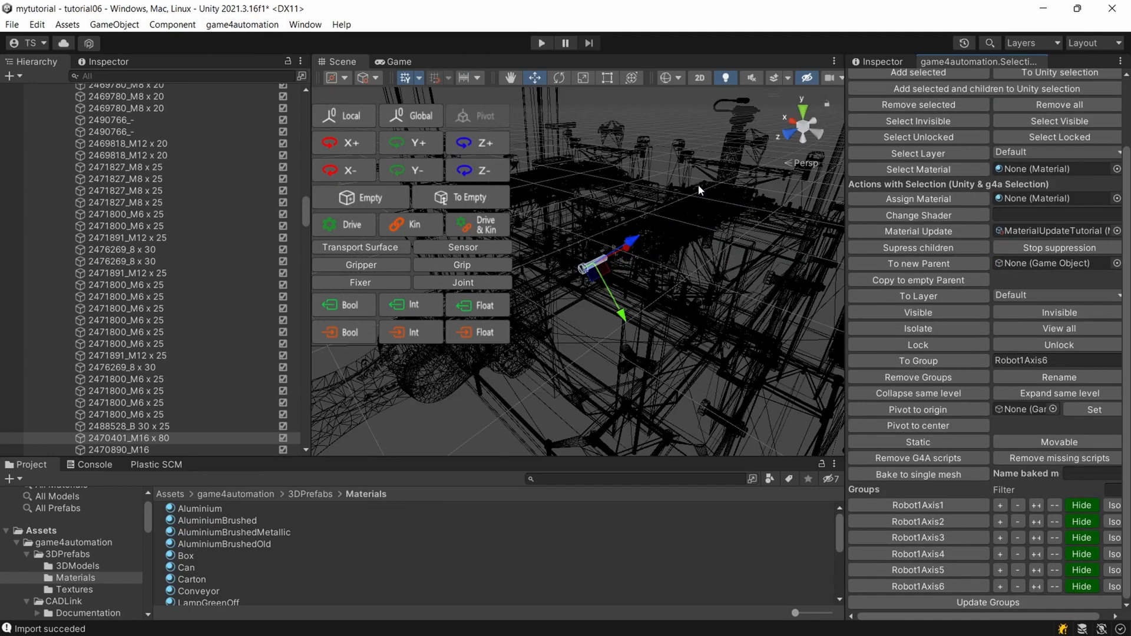
pyautogui.scroll(-3, 699, 186)
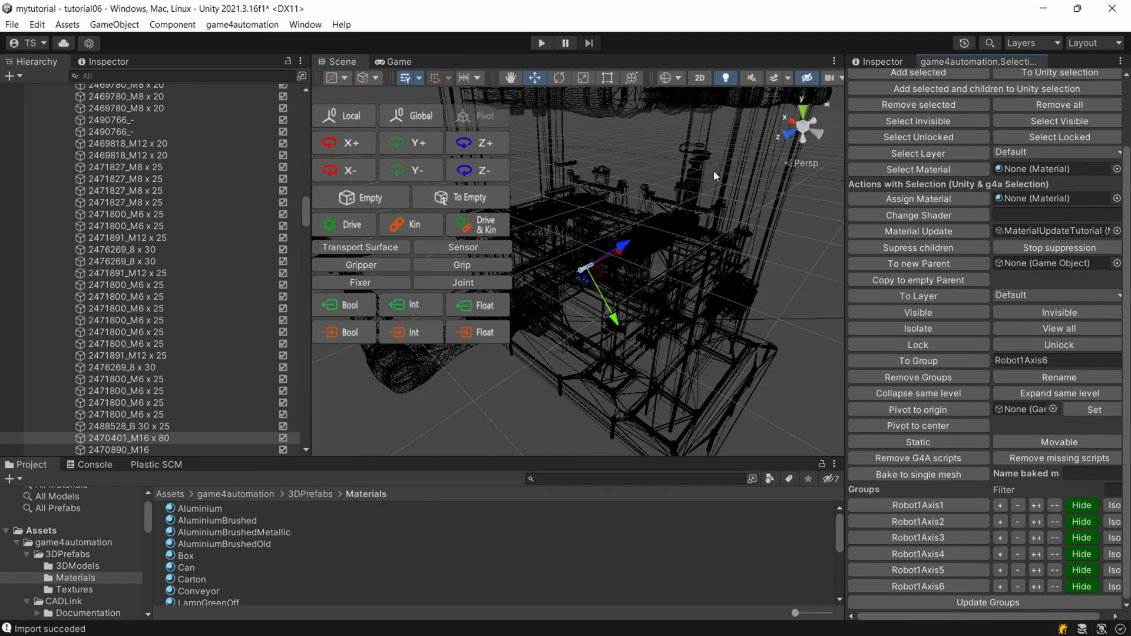
pyautogui.click(680, 76)
pyautogui.click(716, 81)
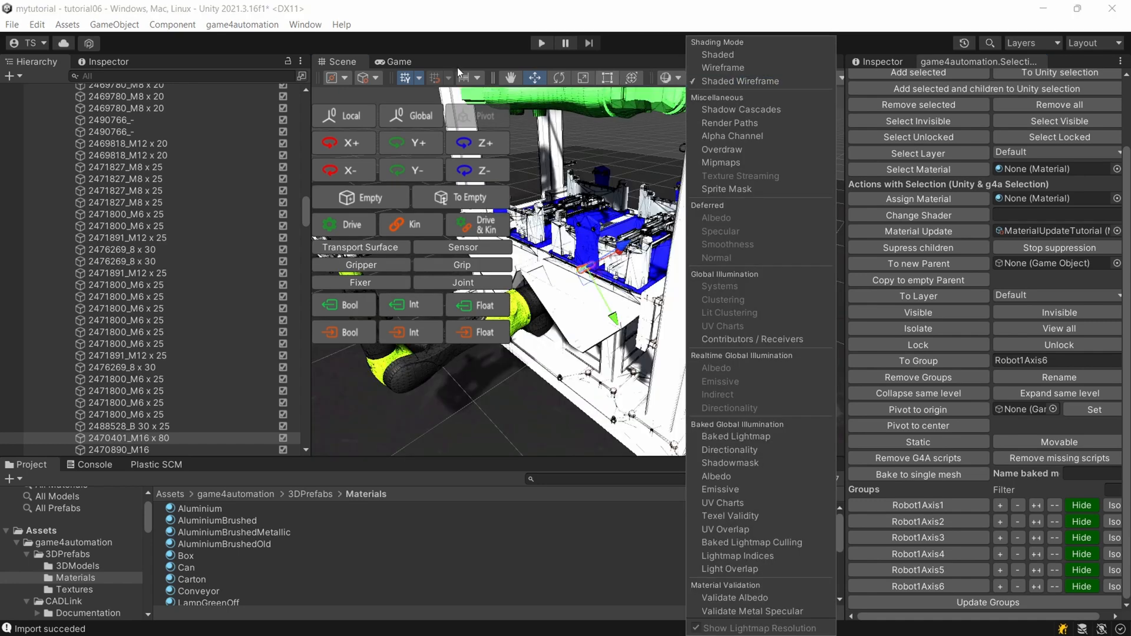
# Check the 2488252-00_Rahmen-Kernspangen setzen assembly in the CAD Checker and enlarge its window to show the full mesh statistics
pyautogui.click(244, 24)
pyautogui.click(280, 198)
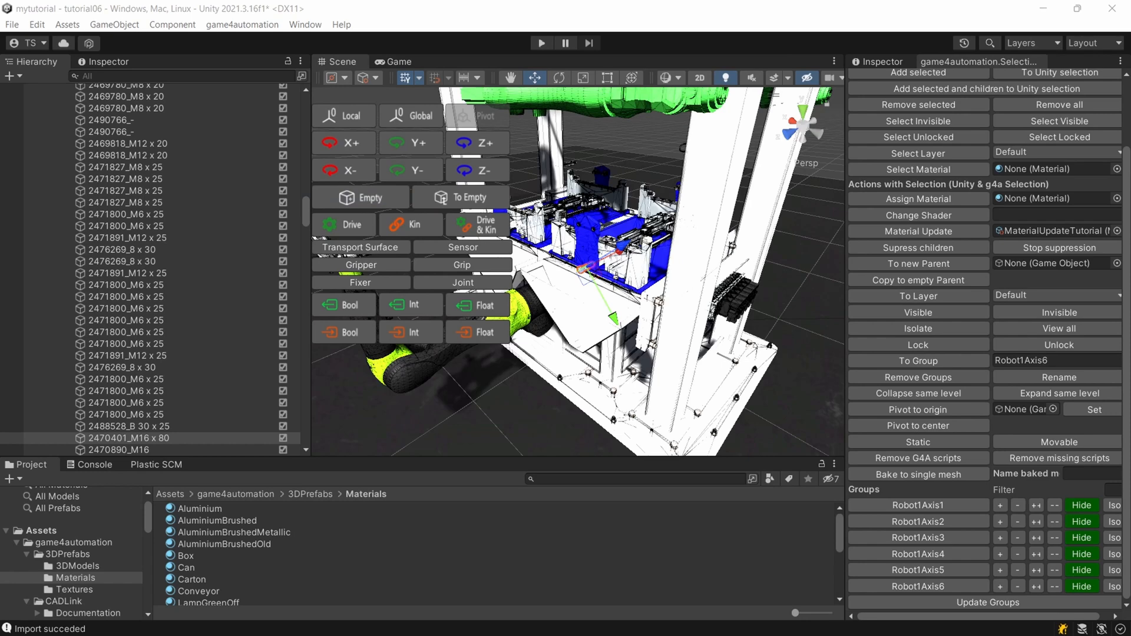
pyautogui.moveTo(539, 150); pyautogui.dragTo(642, 138)
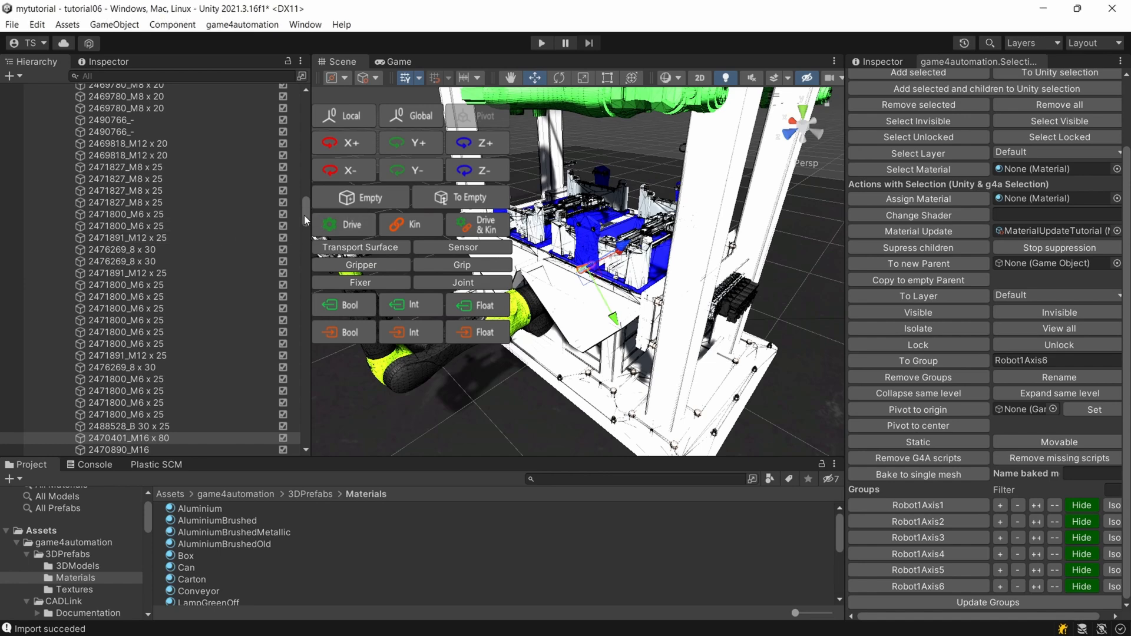
pyautogui.moveTo(304, 215); pyautogui.dragTo(313, 98)
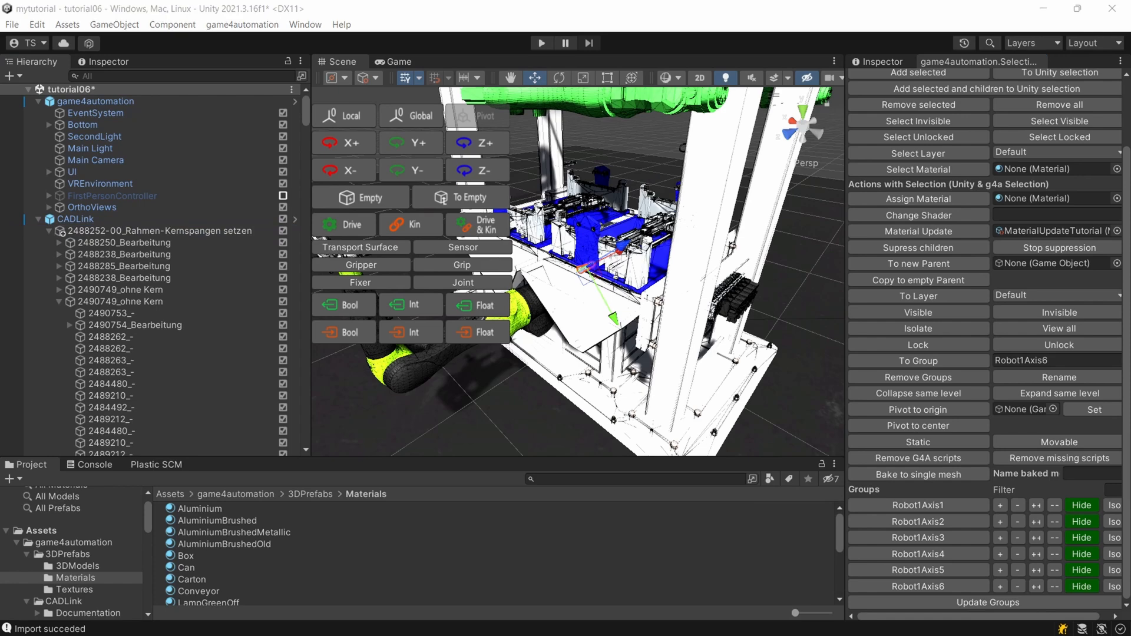
pyautogui.moveTo(747, 105); pyautogui.dragTo(373, 47)
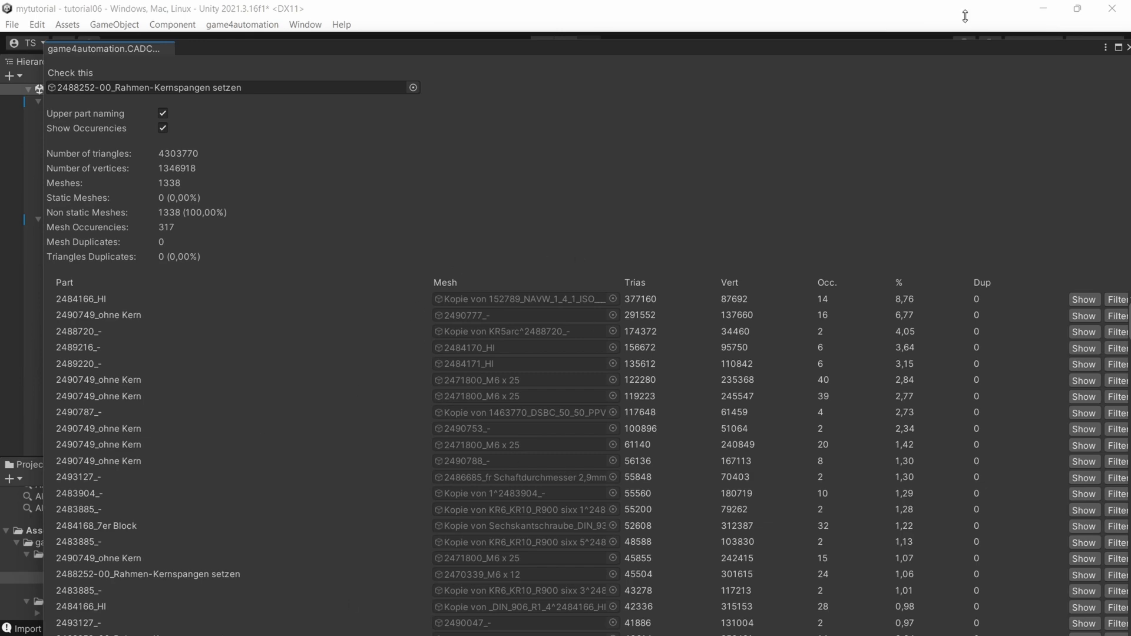
# Close the CAD Checker and delete the imported 2488252-00_Rahmen-Kernspangen setzen assembly from under CADLink
pyautogui.moveTo(1038, 52); pyautogui.dragTo(717, 241)
pyautogui.click(811, 238)
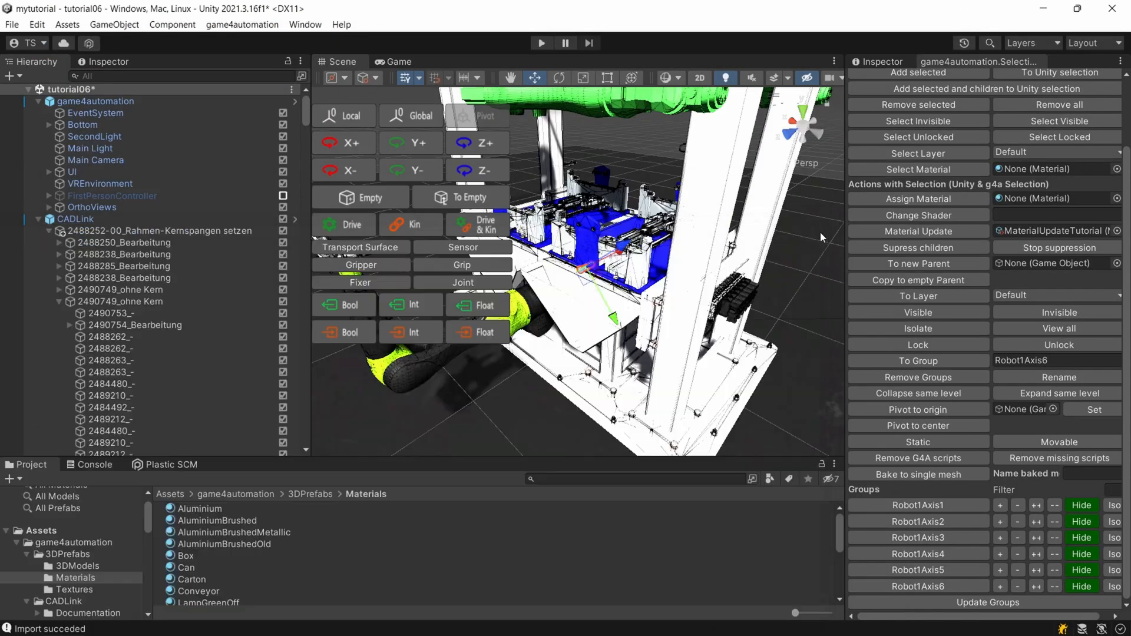
pyautogui.click(76, 218)
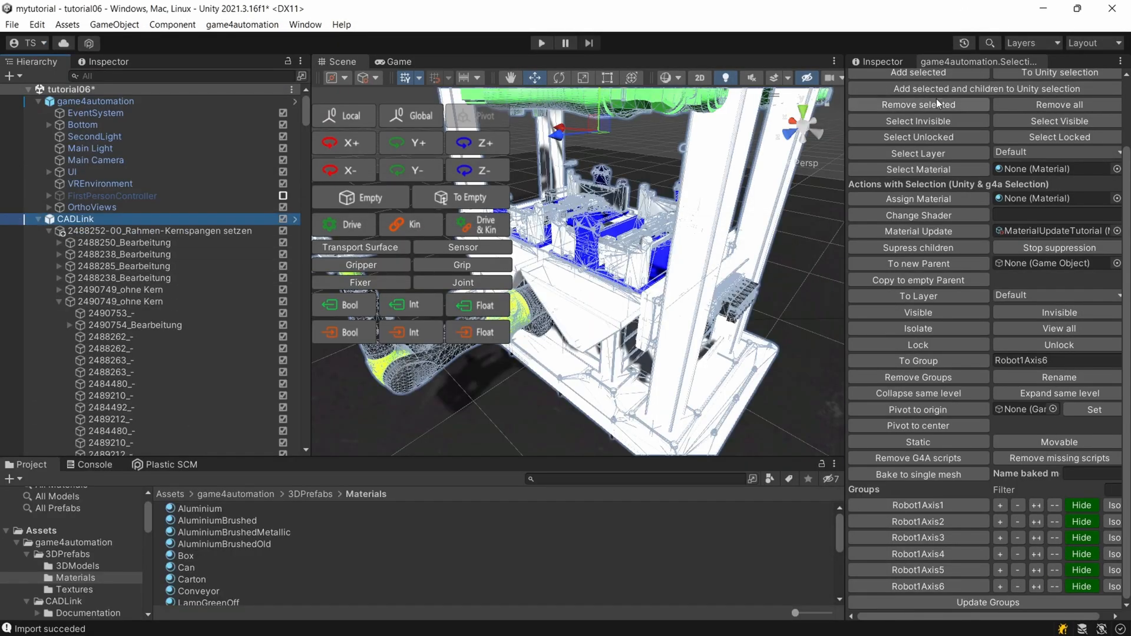
pyautogui.click(897, 61)
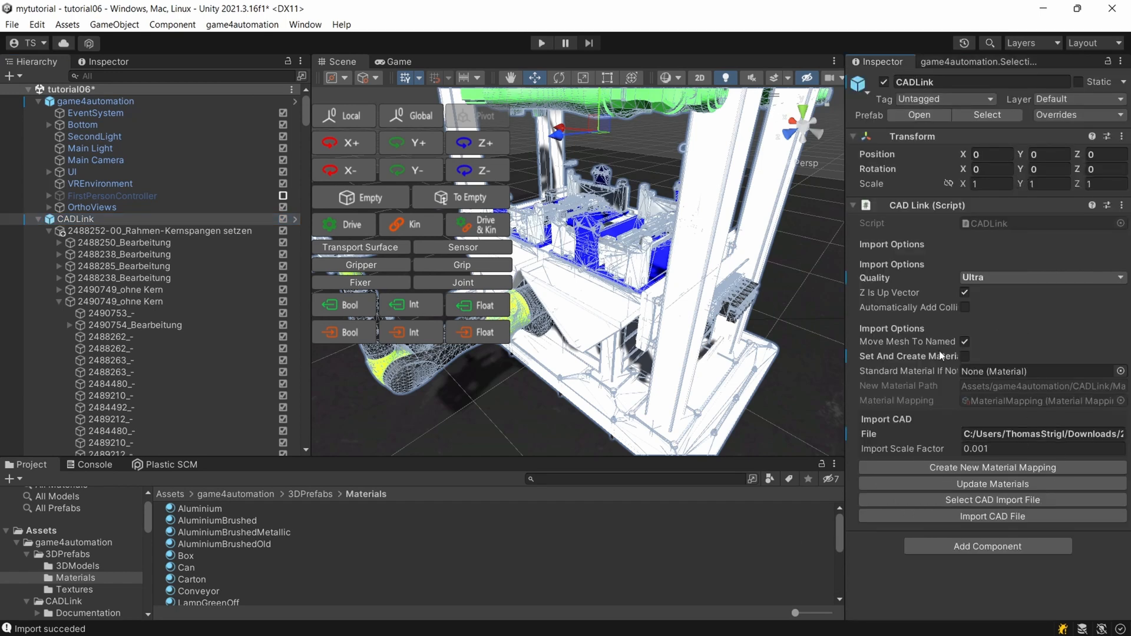
pyautogui.click(185, 230)
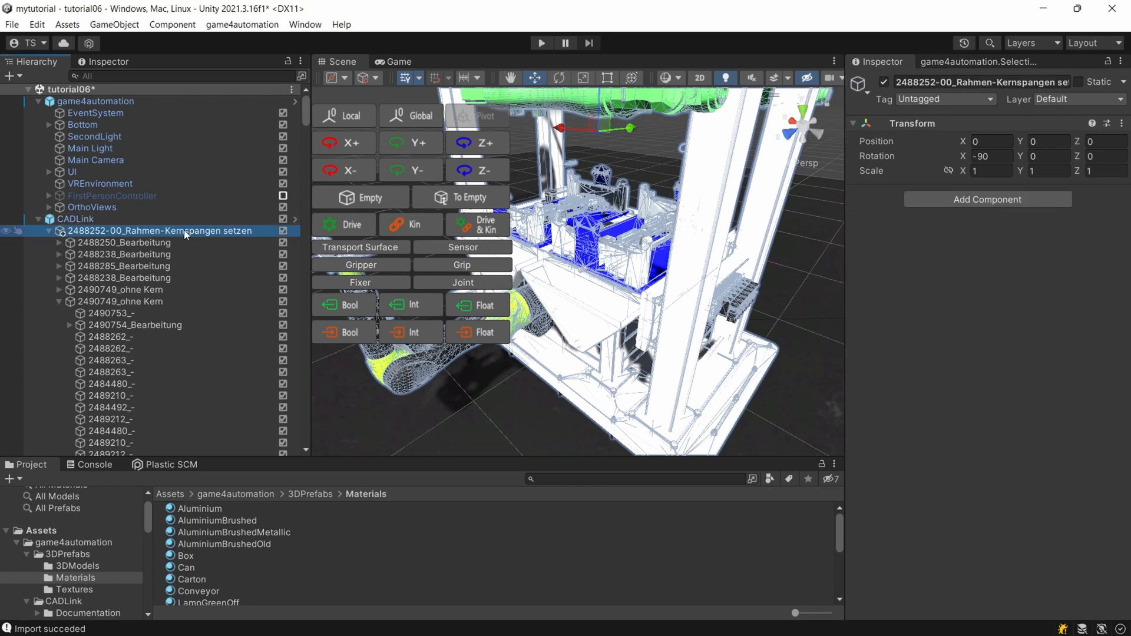
pyautogui.press('Delete')
# Set the CADLink import quality to High and import the CAD file again
pyautogui.click(85, 220)
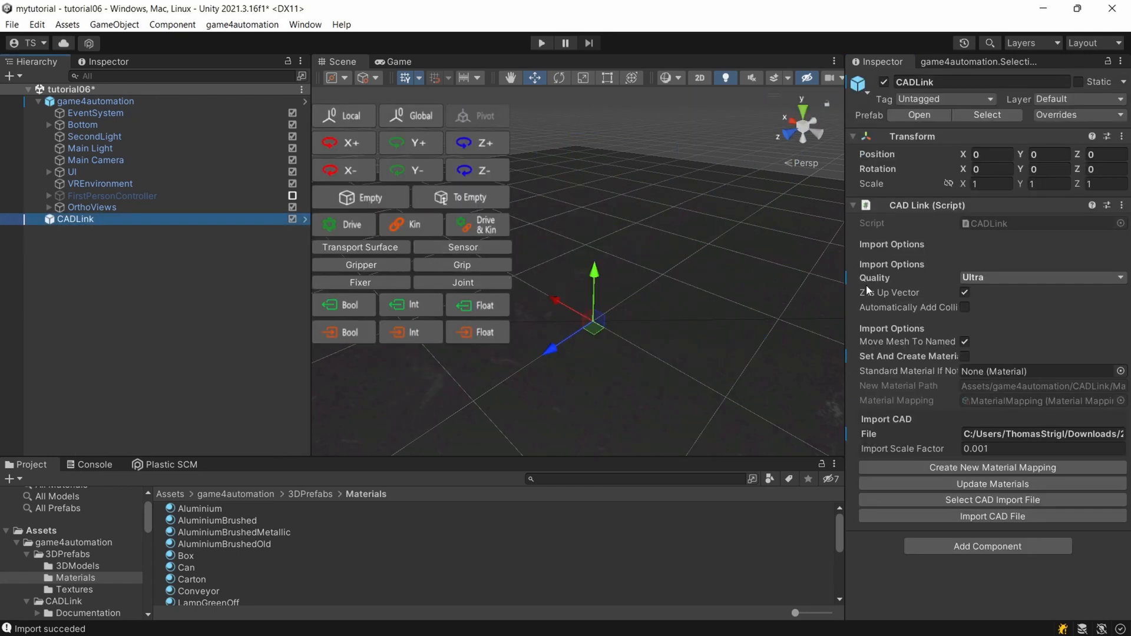
pyautogui.click(1005, 277)
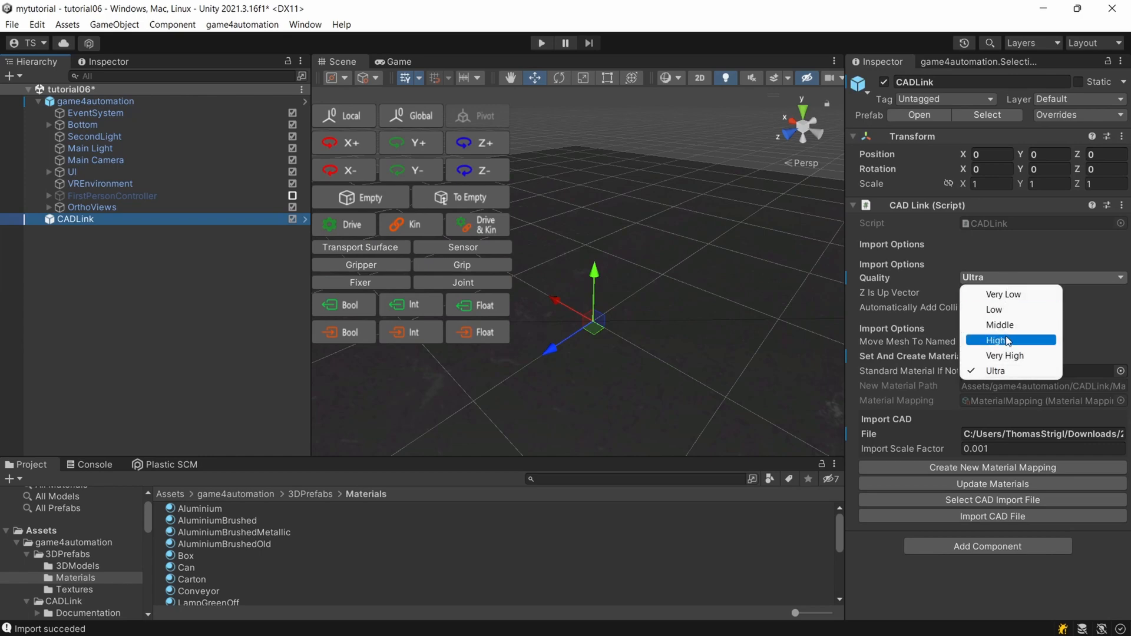
pyautogui.click(1008, 340)
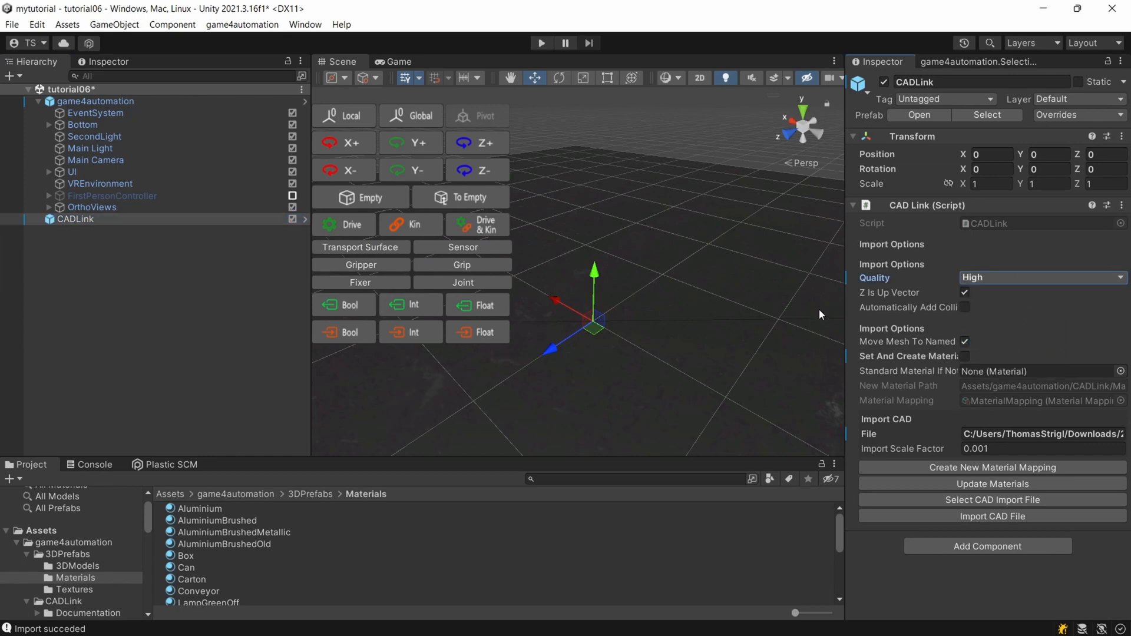
pyautogui.click(998, 516)
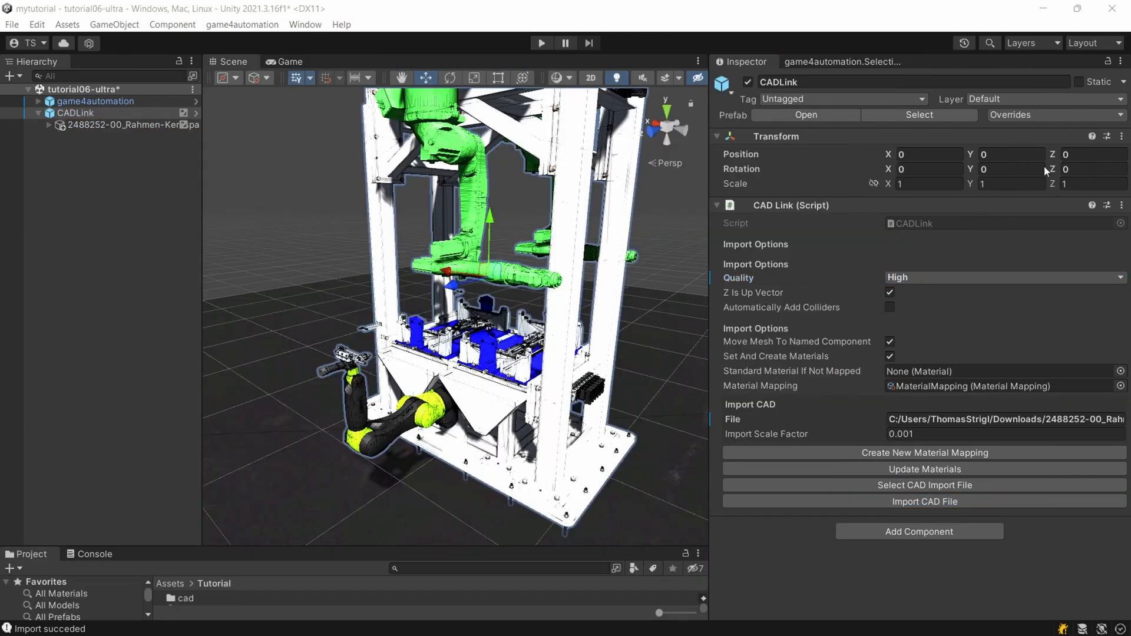
# Examine the mesh of the reimported High-quality model up close around the yellow-black robot, the white hoppers and the blue fixtures
pyautogui.scroll(3, 554, 415)
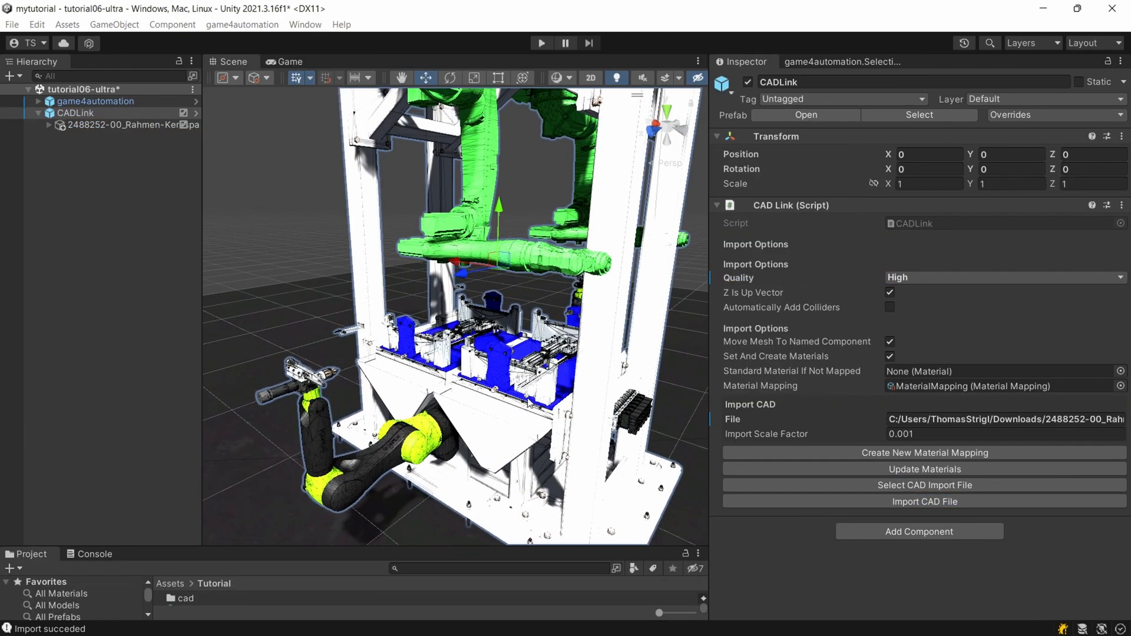
pyautogui.moveTo(529, 402); pyautogui.dragTo(593, 271, button='middle')
pyautogui.scroll(8, 473, 323)
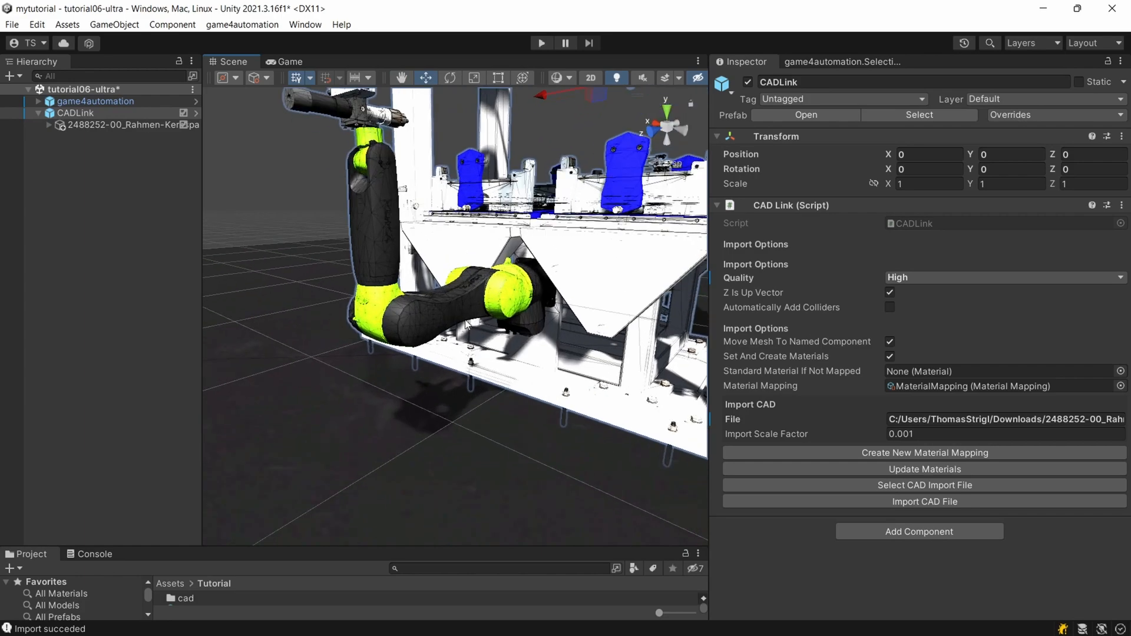
pyautogui.moveTo(473, 323); pyautogui.dragTo(512, 342, button='right')
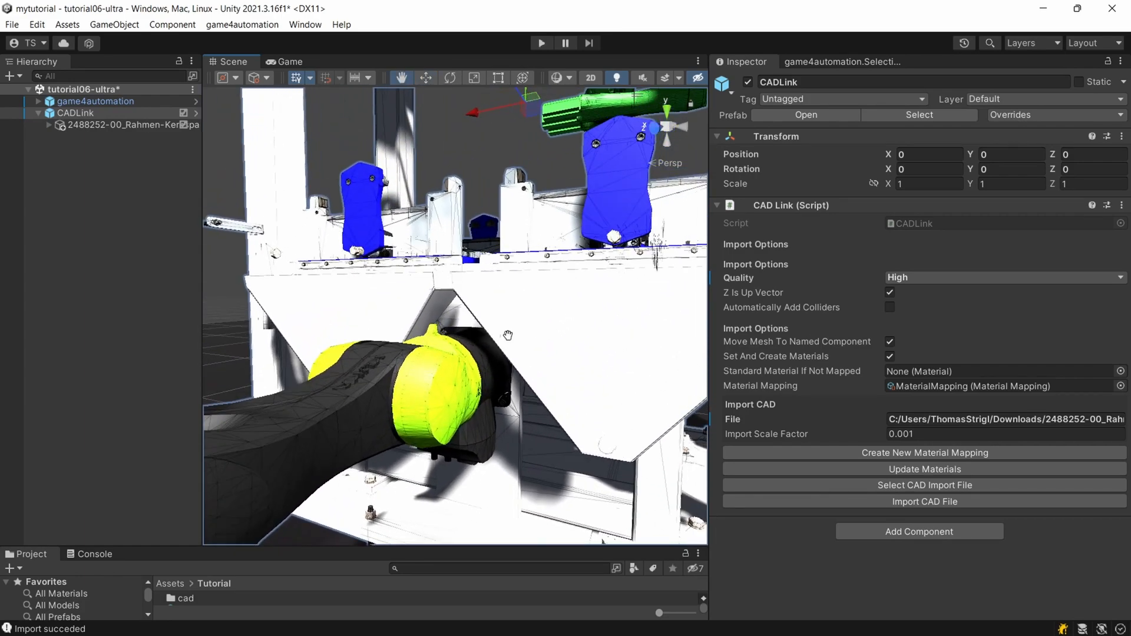
pyautogui.scroll(3, 523, 326)
pyautogui.moveTo(523, 325); pyautogui.dragTo(265, 462, button='middle')
pyautogui.moveTo(640, 265); pyautogui.dragTo(599, 287, button='right')
pyautogui.moveTo(599, 287); pyautogui.dragTo(6, 352, button='middle')
pyautogui.scroll(4, 471, 319)
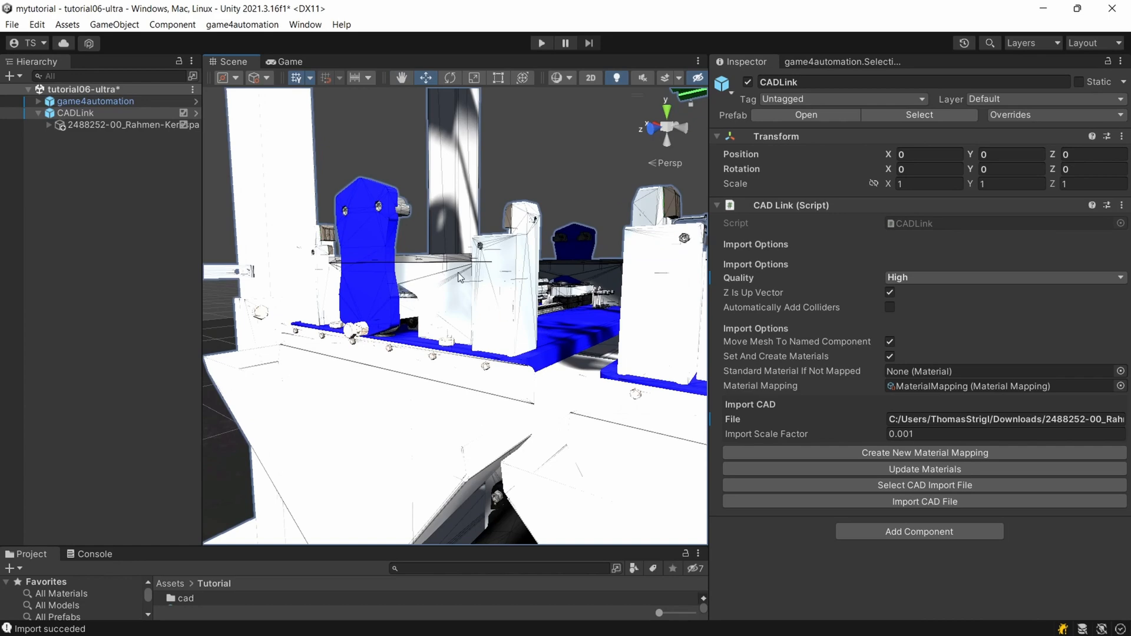
pyautogui.moveTo(458, 274); pyautogui.dragTo(398, 297, button='right')
pyautogui.press('d')
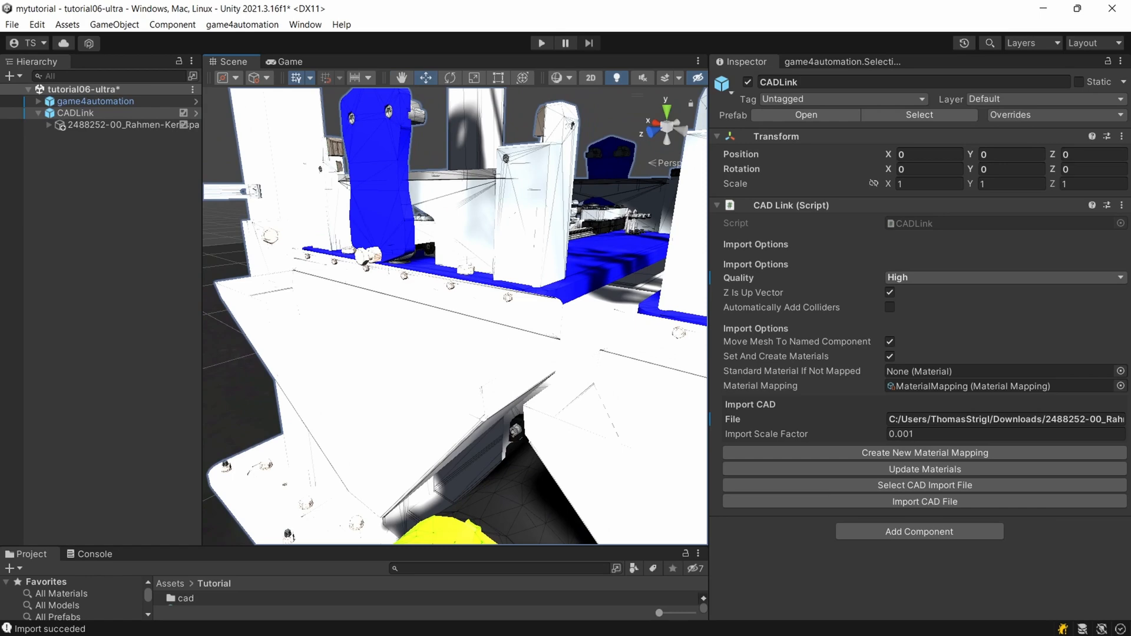
# Check the mesh statistics of the reimported 2488252-00_Rahmen-Kernspangen setzen assembly in an enlarged CAD Checker window and close it
pyautogui.click(259, 25)
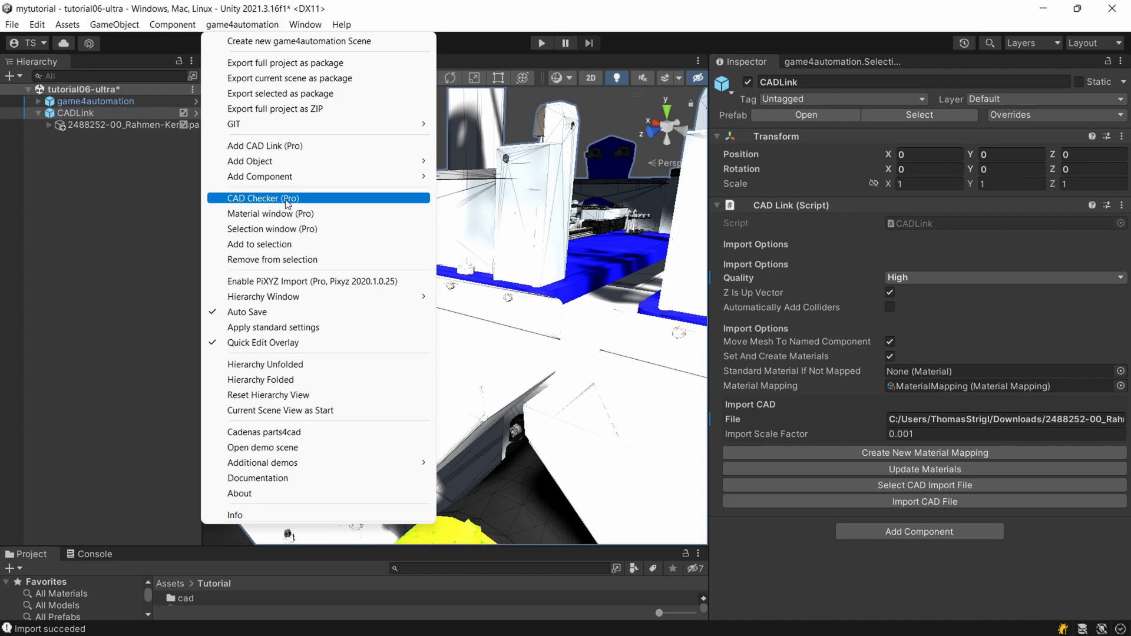
pyautogui.click(263, 198)
pyautogui.moveTo(1120, 118); pyautogui.dragTo(613, 29)
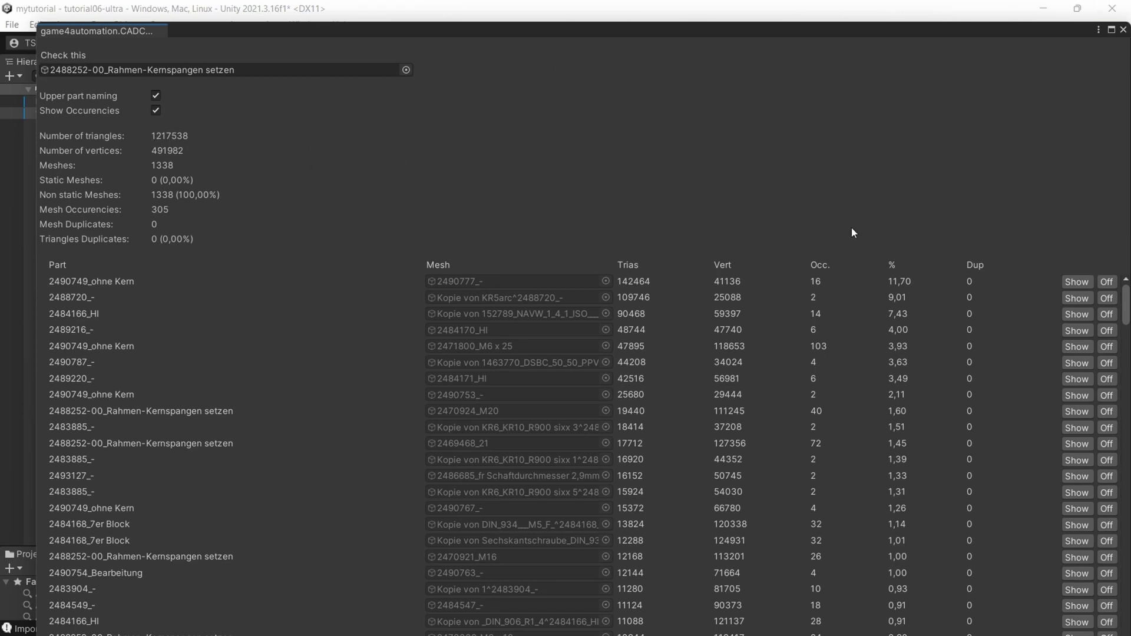
pyautogui.click(1123, 29)
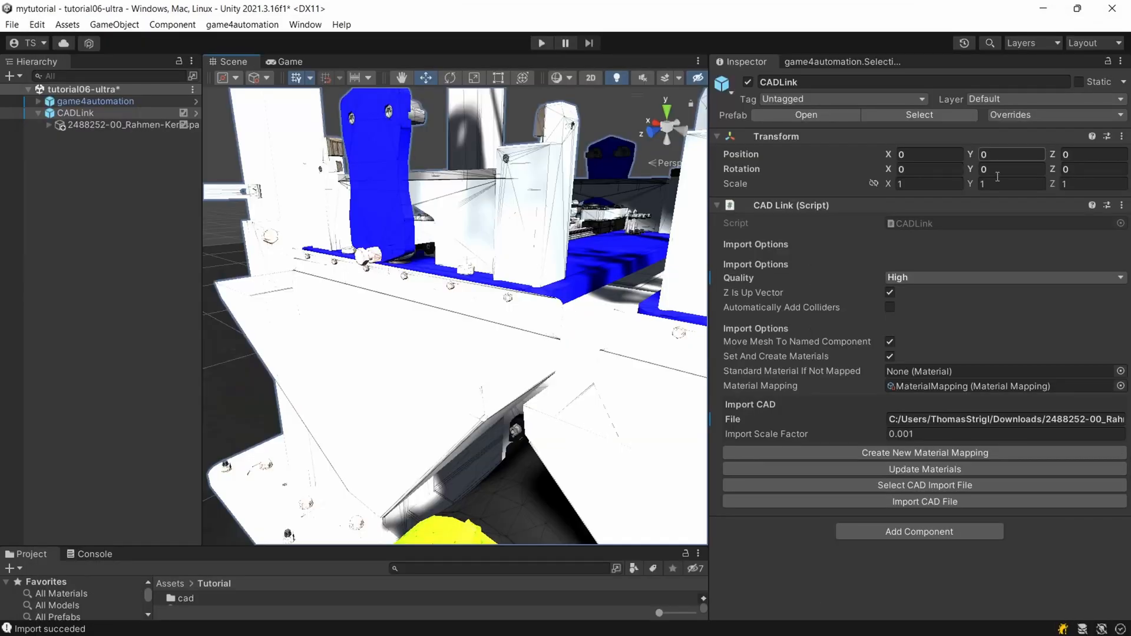
# Review the available CADLink import quality levels without changing the setting, and clear the scene selection
pyautogui.click(947, 277)
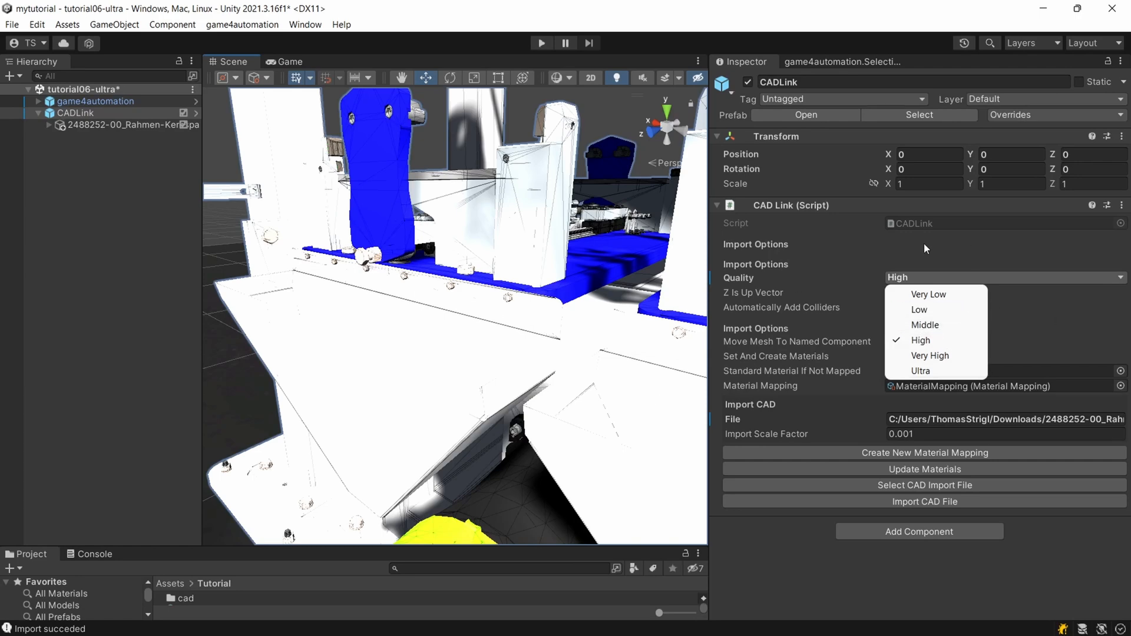
pyautogui.click(463, 298)
pyautogui.click(474, 295)
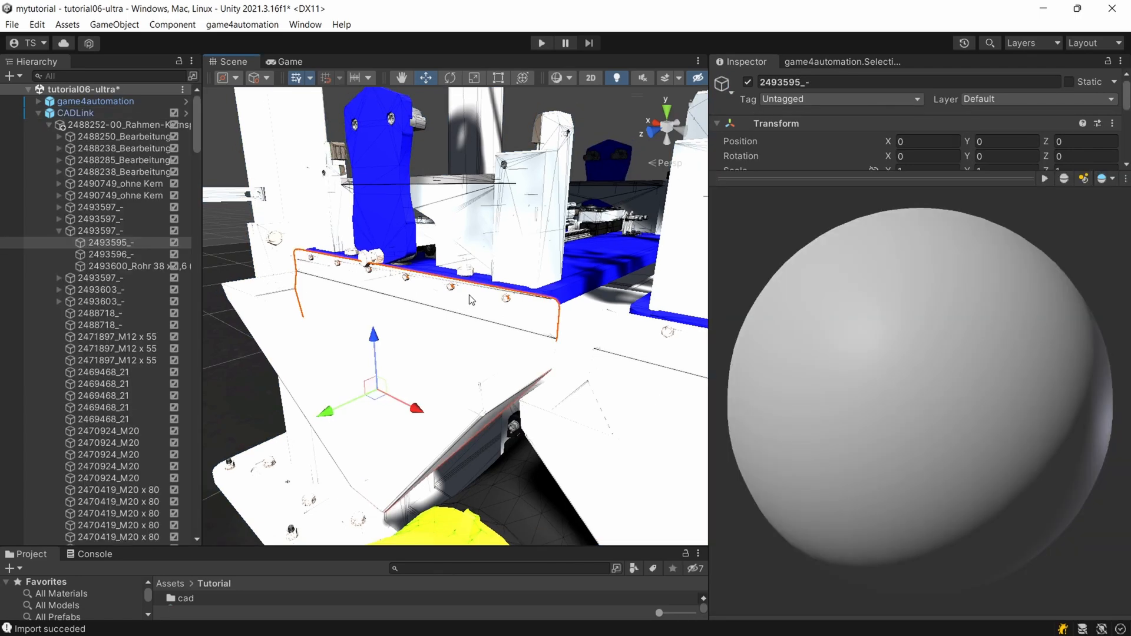
pyautogui.click(224, 245)
# Examine the reimported assembly from farther away, comparing the robots, the frame and the fixtures
pyautogui.scroll(-8, 228, 250)
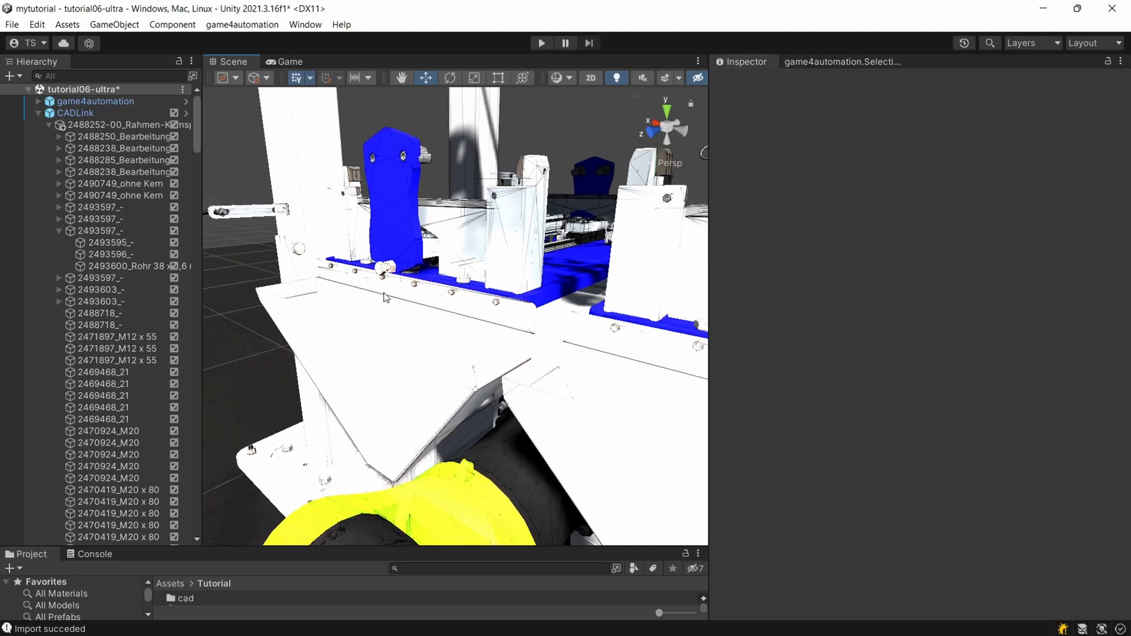
pyautogui.scroll(-6, 395, 318)
pyautogui.keyDown('alt'); pyautogui.moveTo(424, 318); pyautogui.dragTo(505, 352); pyautogui.keyUp('alt')
pyautogui.moveTo(505, 352); pyautogui.dragTo(502, 352, button='right')
pyautogui.moveTo(482, 356); pyautogui.dragTo(540, 359, button='middle')
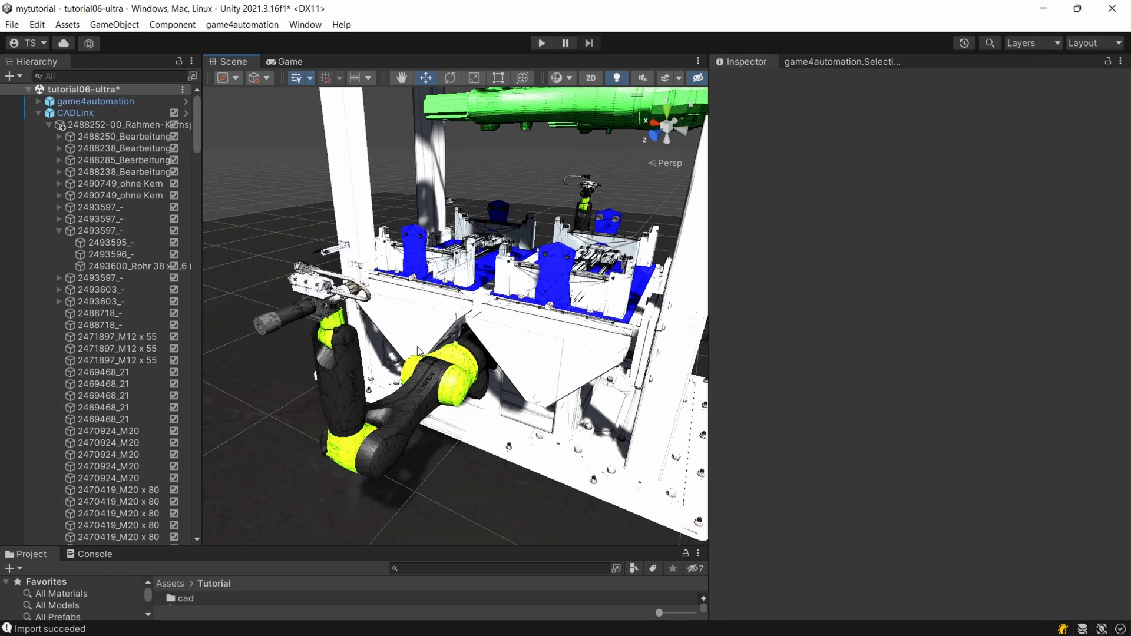
pyautogui.scroll(5, 417, 346)
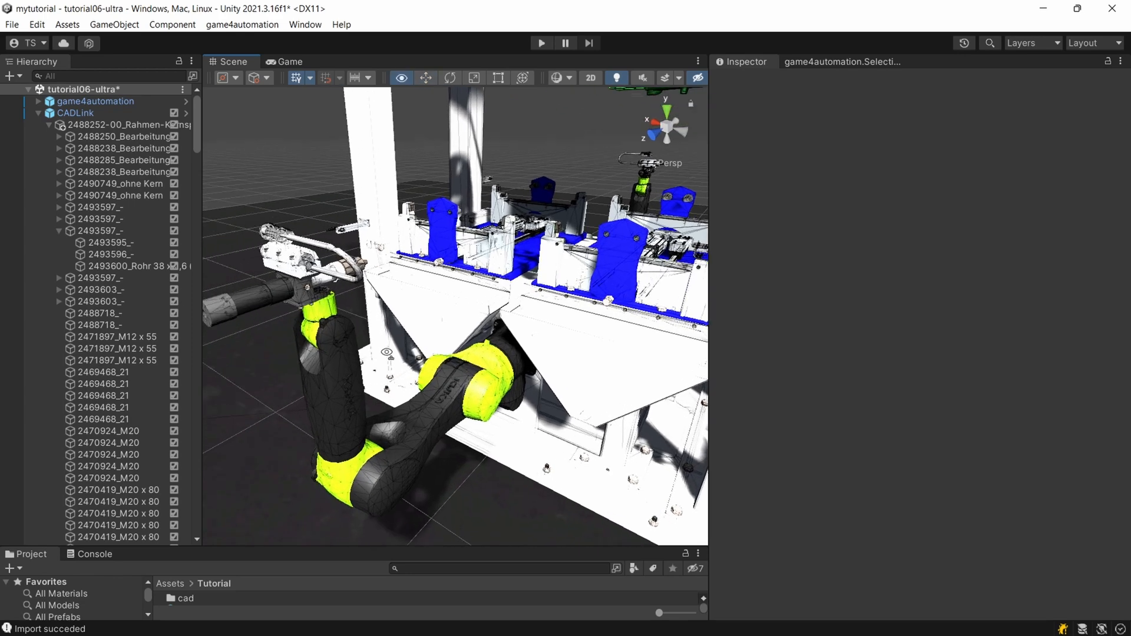
pyautogui.scroll(-5, 381, 357)
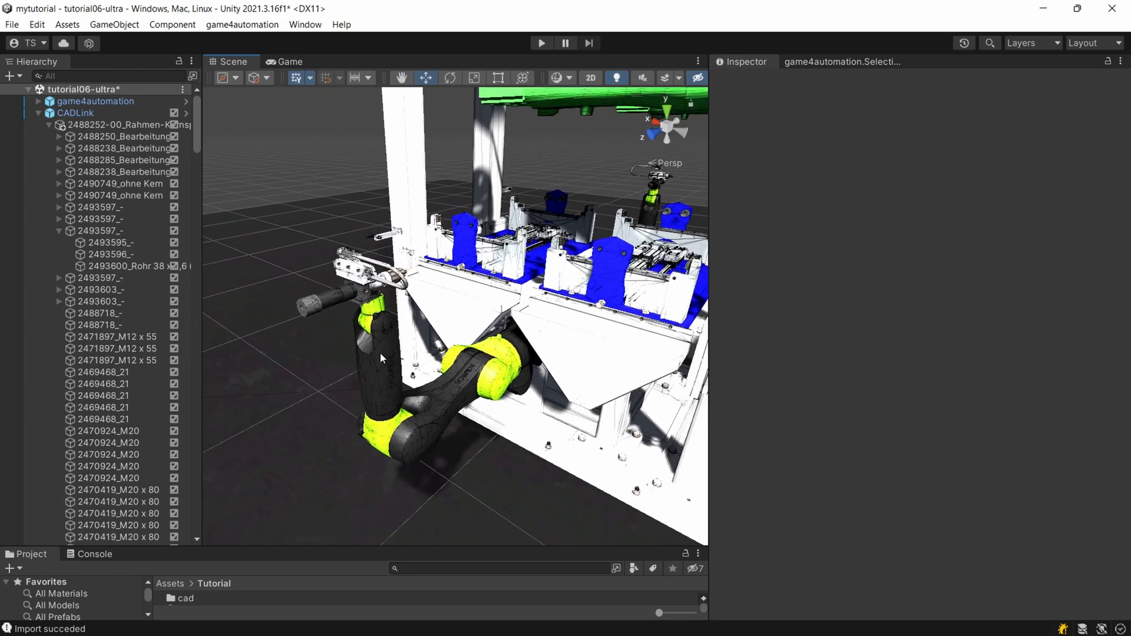
pyautogui.scroll(3, 426, 341)
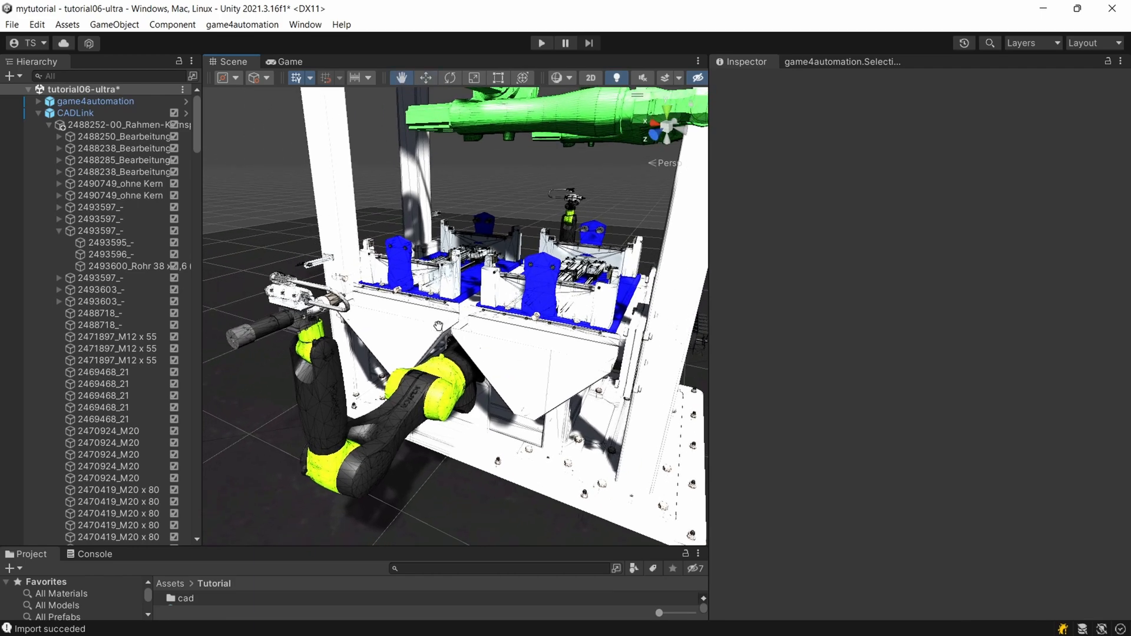
pyautogui.moveTo(459, 321)
pyautogui.keyDown('alt'); pyautogui.mouseDown()
pyautogui.moveTo(394, 325)
pyautogui.moveTo(459, 315)
pyautogui.moveTo(454, 324)
pyautogui.mouseUp(); pyautogui.keyUp('alt')
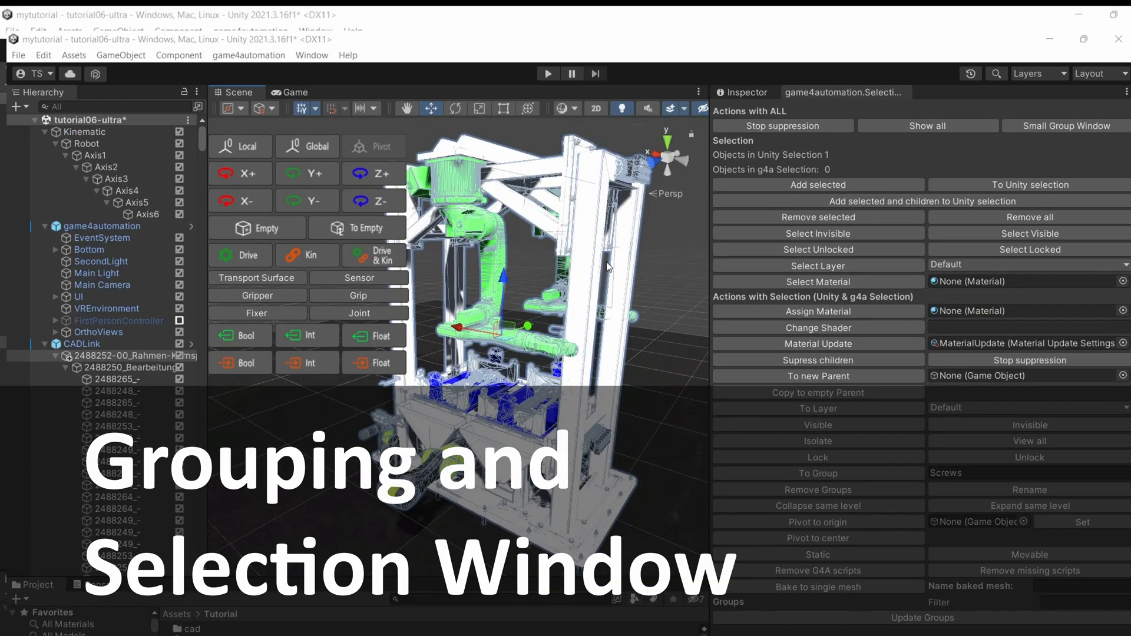
# Widen the scene view beside the Selection window and frame the whole assembly in it
pyautogui.moveTo(710, 343); pyautogui.dragTo(747, 345)
pyautogui.keyDown('alt'); pyautogui.moveTo(641, 364); pyautogui.dragTo(635, 366); pyautogui.keyUp('alt')
pyautogui.moveTo(635, 367); pyautogui.dragTo(632, 336, button='middle')
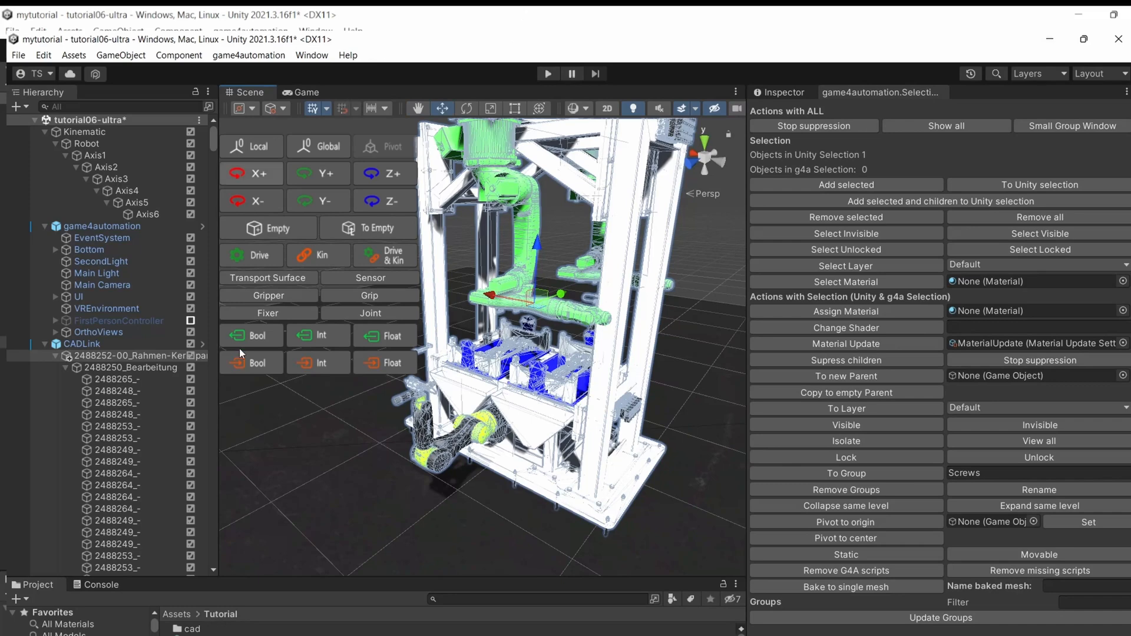
pyautogui.scroll(-1, 580, 354)
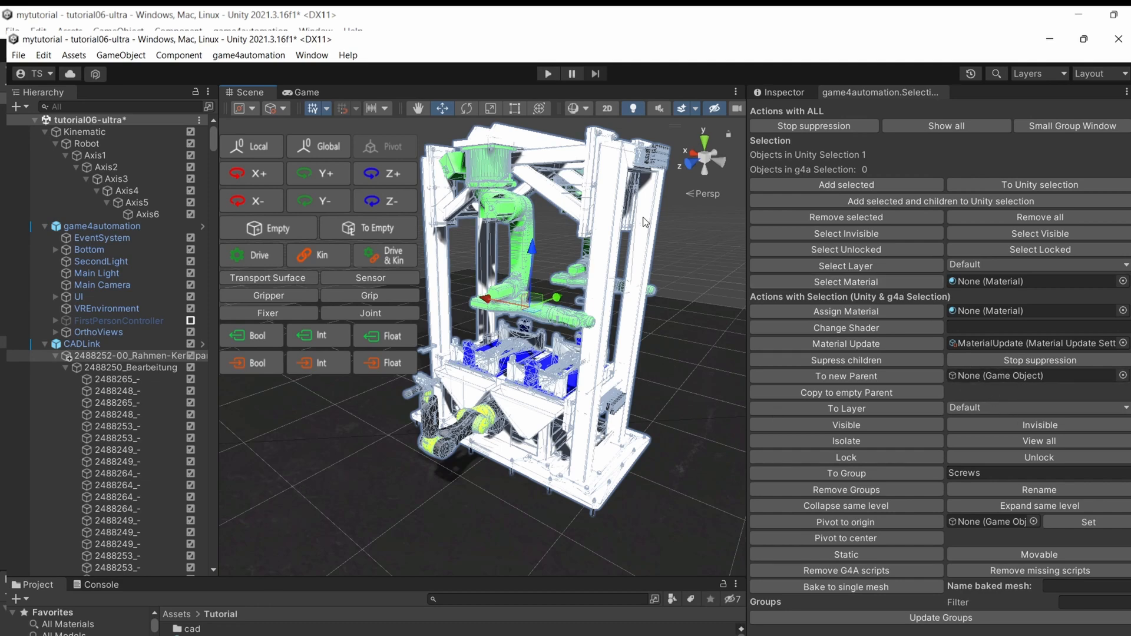
pyautogui.scroll(2, 534, 336)
# Set the group name to Frame in the Selection window and select the front vertical column of the white frame
pyautogui.click(988, 475)
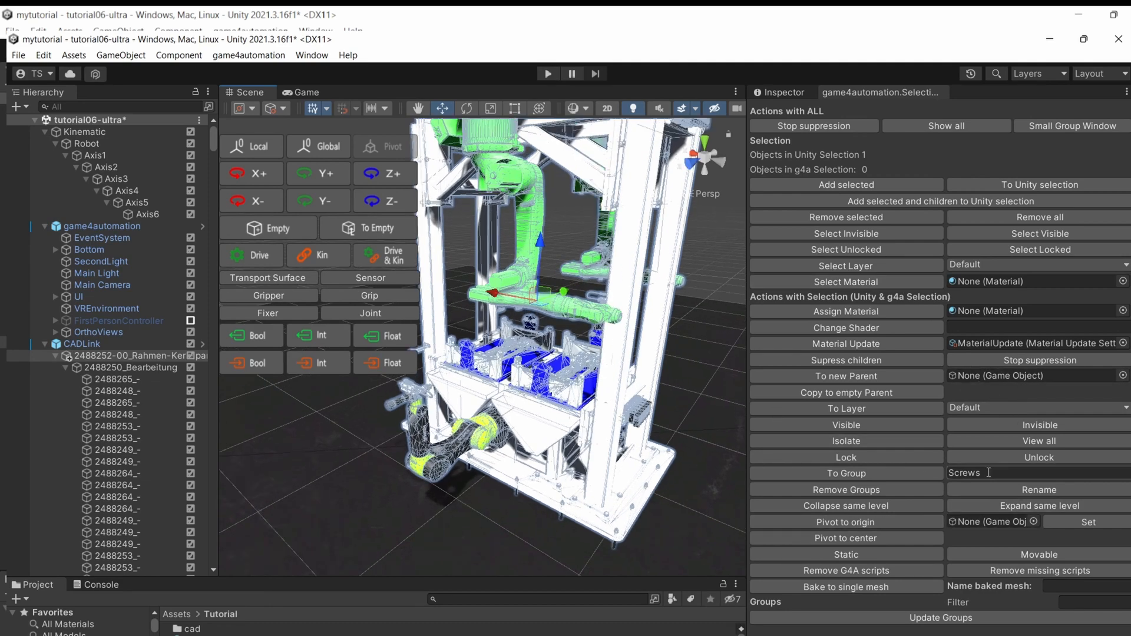
pyautogui.write('Frame')
pyautogui.click(888, 479)
pyautogui.click(628, 269)
pyautogui.click(629, 270)
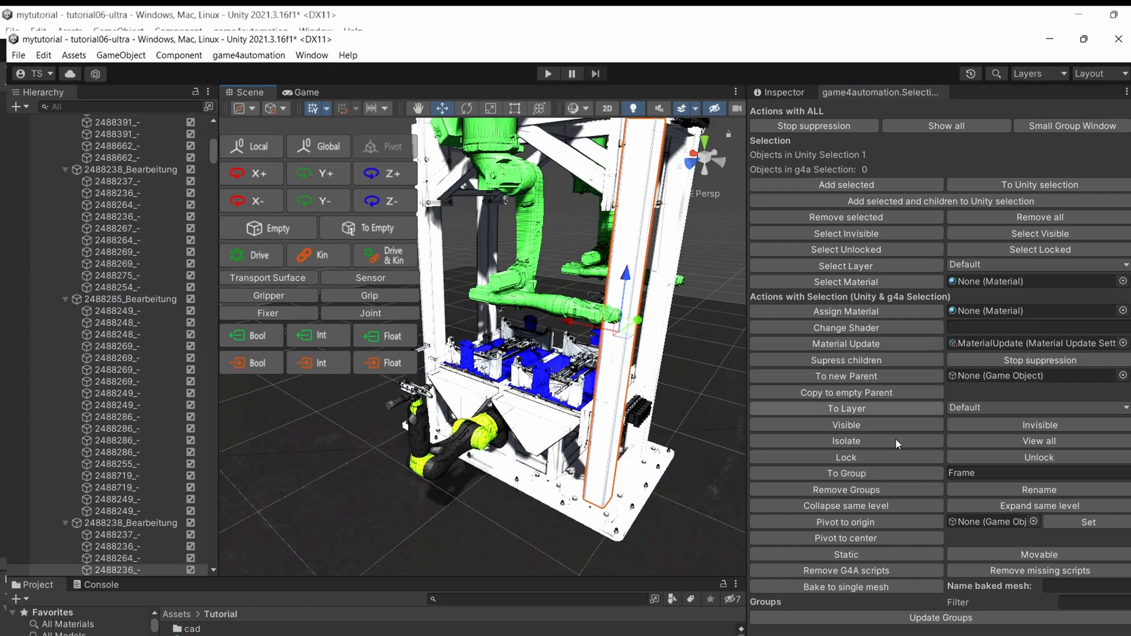
# Toggle the active state of the 2488238_Bearbeitung subassembly several times to identify its parts, leaving it active
pyautogui.click(190, 524)
pyautogui.click(190, 524)
pyautogui.click(190, 525)
pyautogui.click(190, 524)
pyautogui.click(191, 524)
pyautogui.click(191, 524)
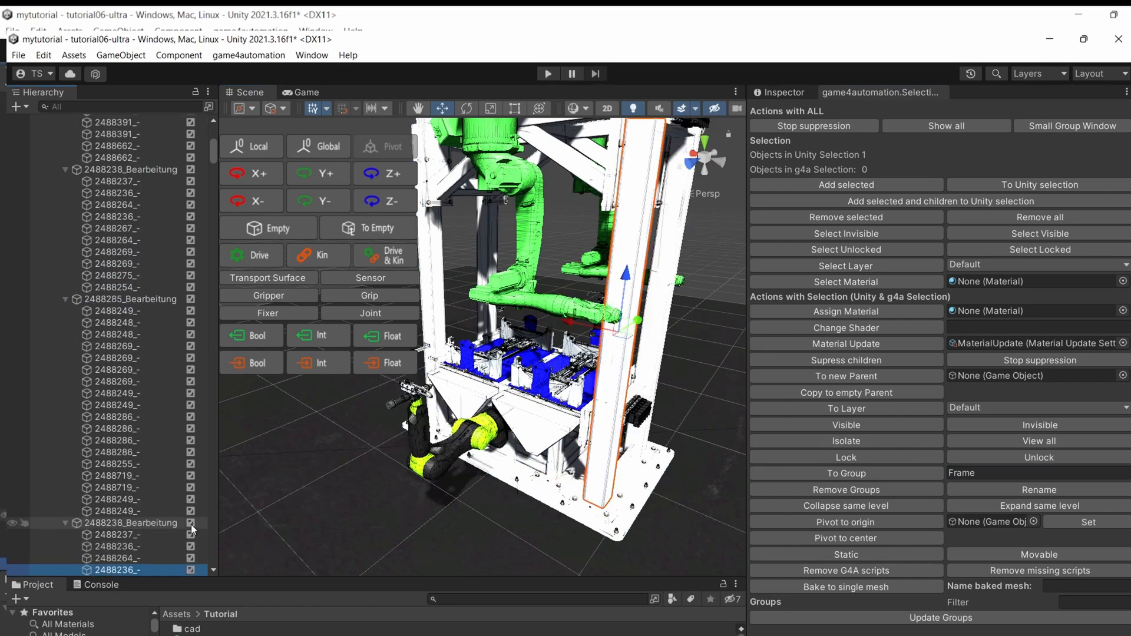
# Dismiss the shading mode choices and widen the scene view to reveal its complete set of view options
pyautogui.click(586, 109)
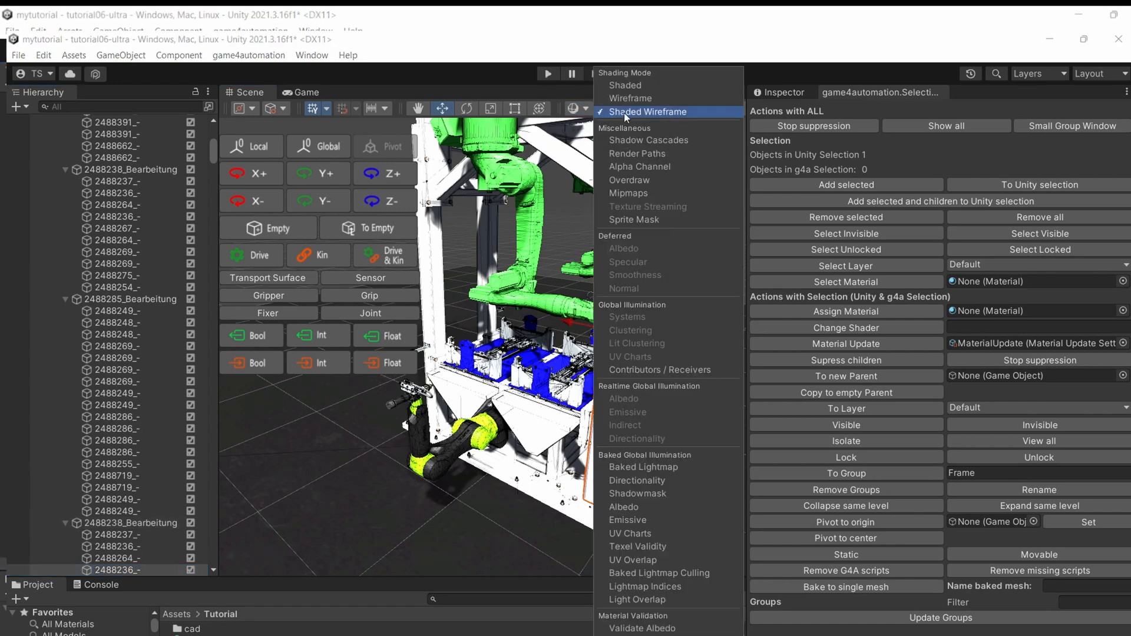
pyautogui.click(540, 90)
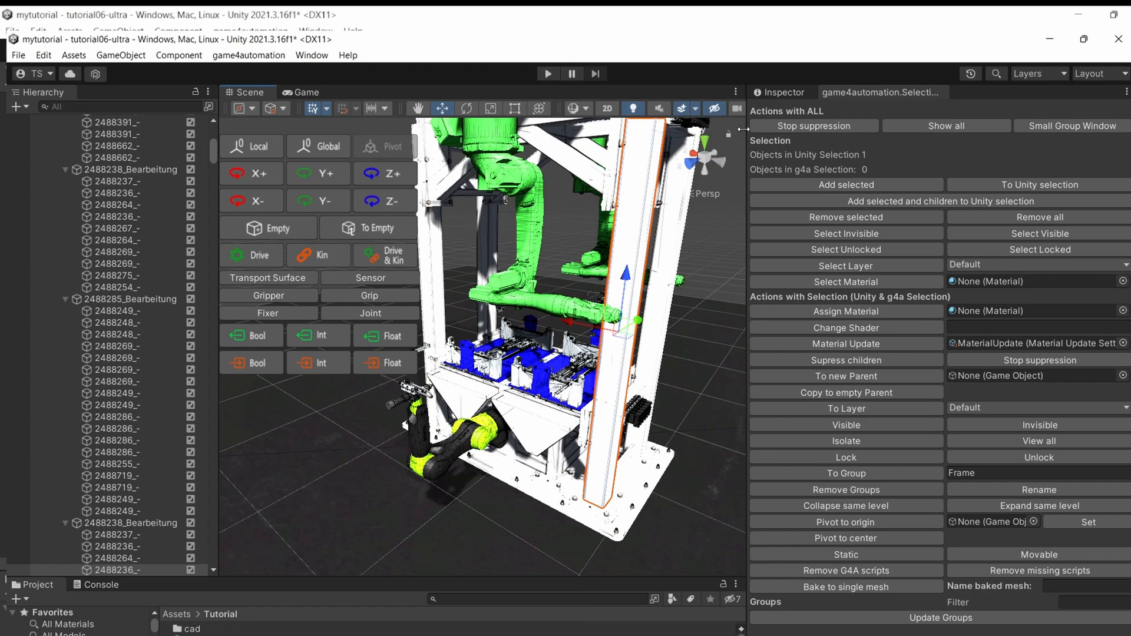
pyautogui.moveTo(749, 129); pyautogui.dragTo(968, 128)
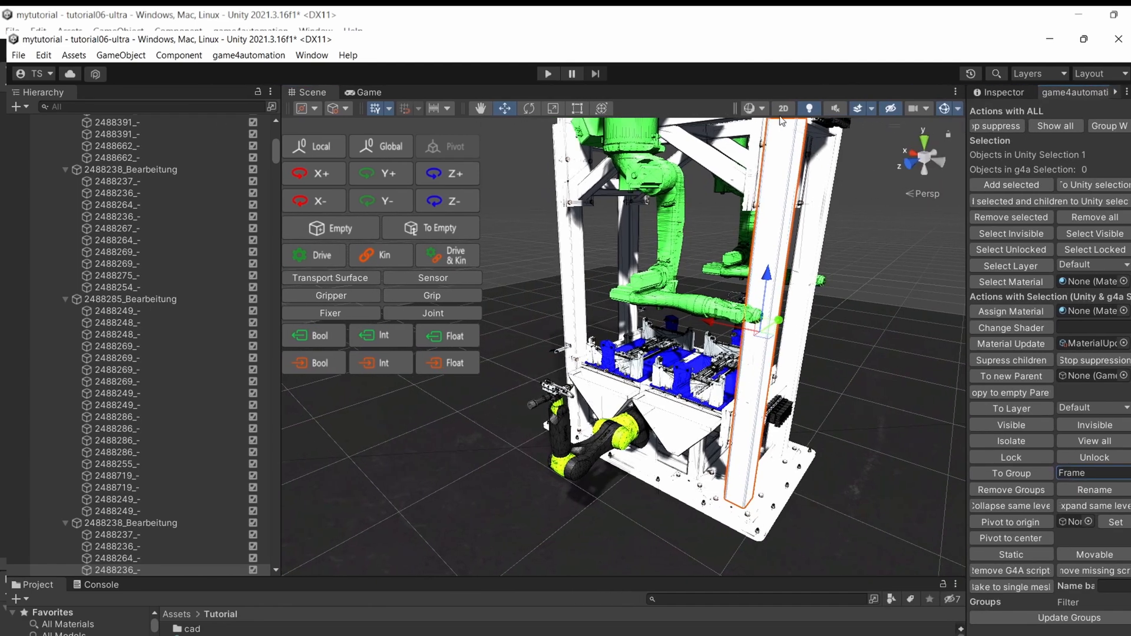
# Review the scene's shading modes and its Selection Outline and Selection Wire gizmo options, and return to the overall model view
pyautogui.click(763, 108)
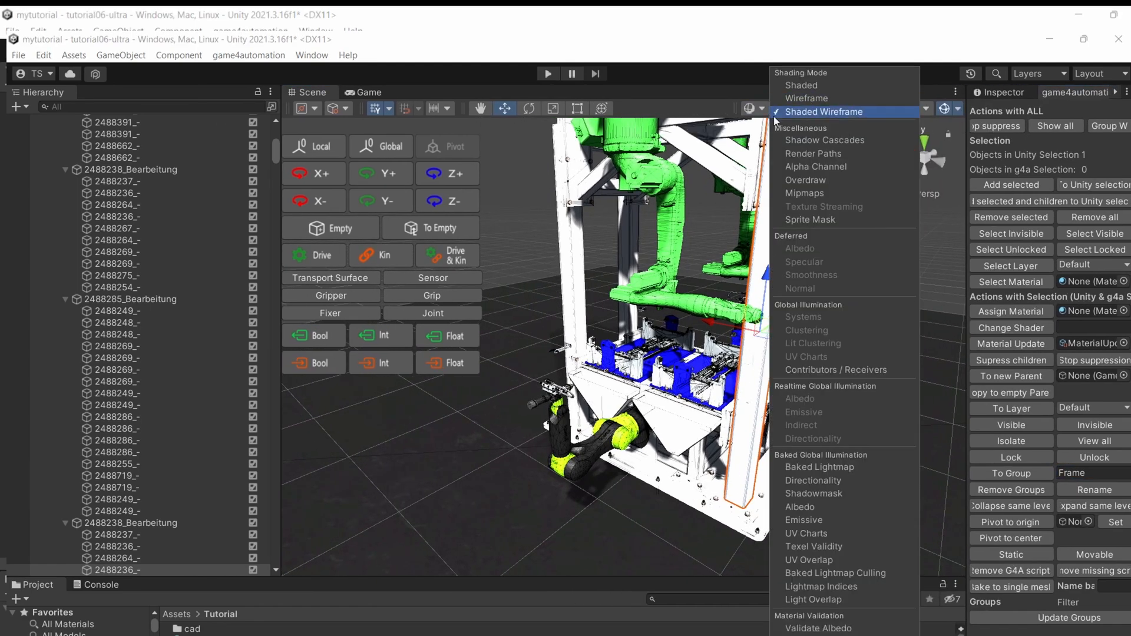
pyautogui.click(959, 108)
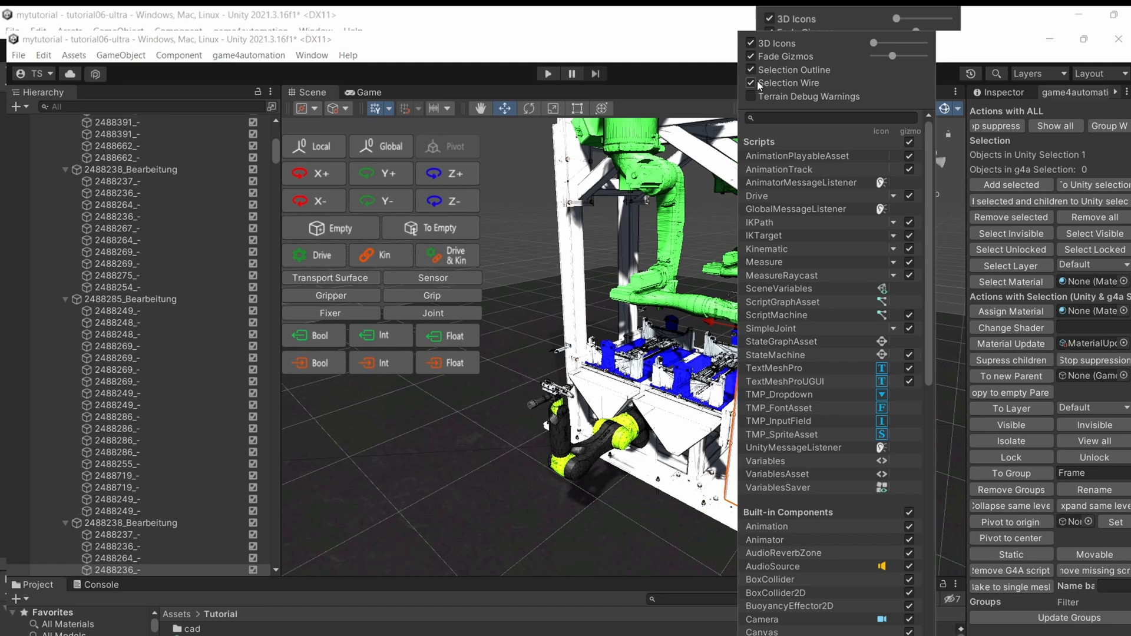
pyautogui.click(689, 65)
pyautogui.scroll(-4, 766, 227)
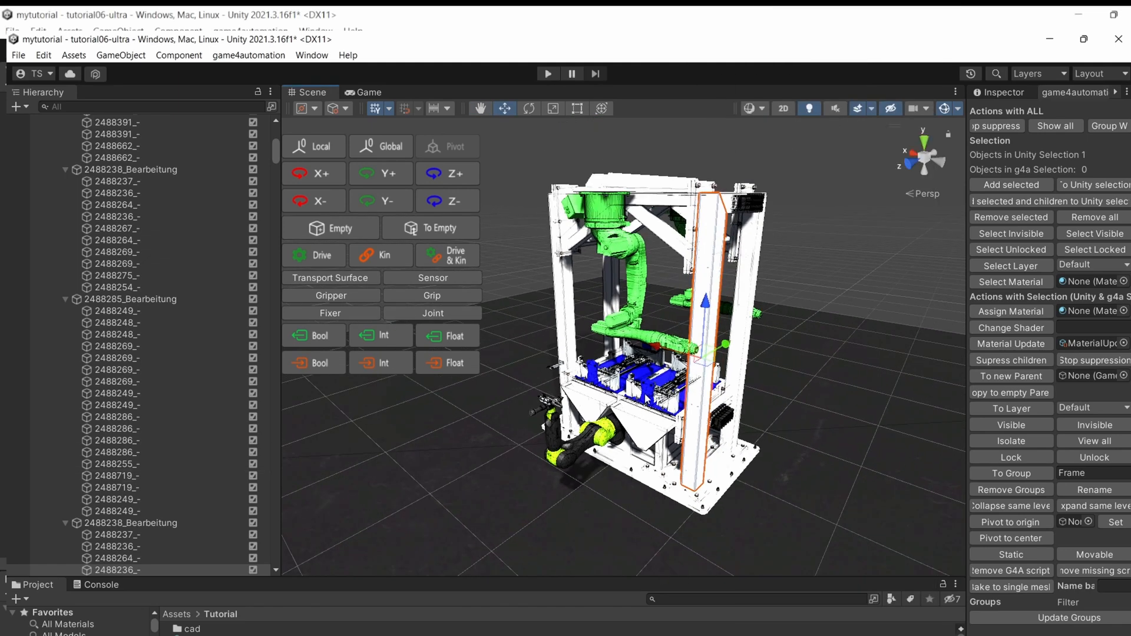
# Select the lower 2488238_Bearbeitung subassembly and toggle its active state to check its columns, leaving it active
pyautogui.click(186, 523)
pyautogui.click(252, 524)
pyautogui.click(252, 524)
pyautogui.click(253, 523)
pyautogui.click(253, 523)
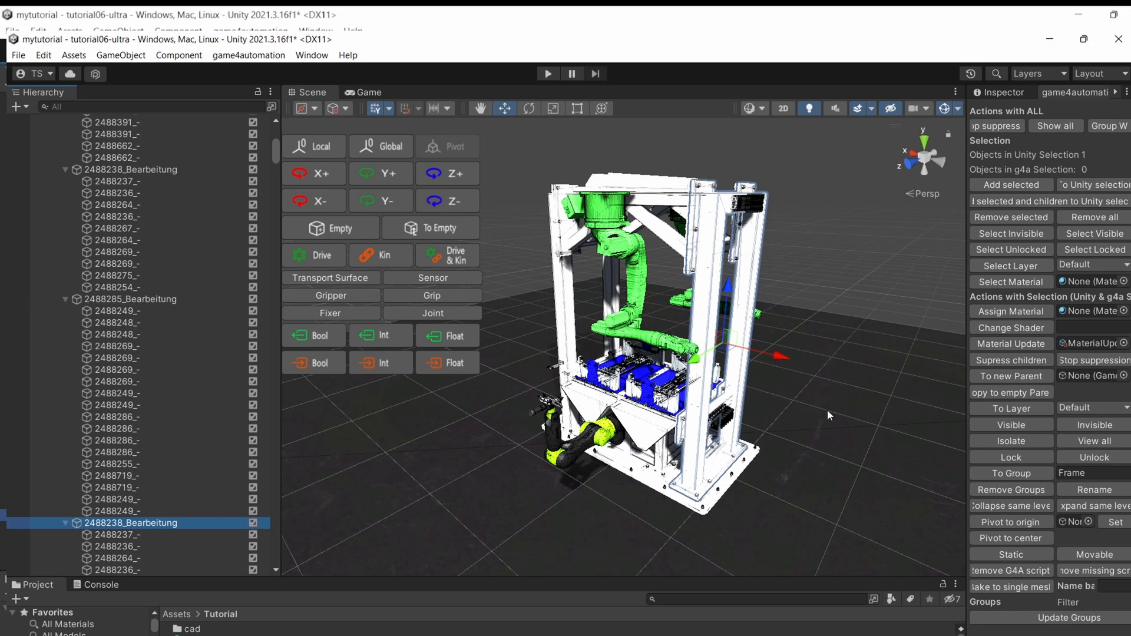
# Widen the Selection window, assign the selected column subassembly to the Frame group and hide that group
pyautogui.scroll(2, 773, 267)
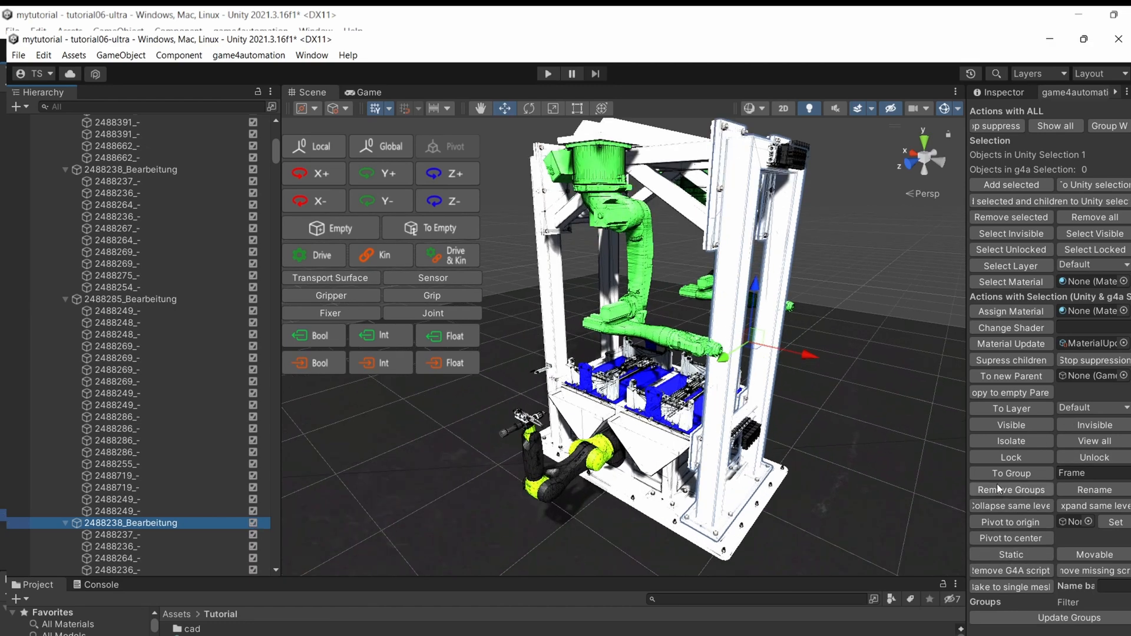
pyautogui.moveTo(967, 347); pyautogui.dragTo(721, 368)
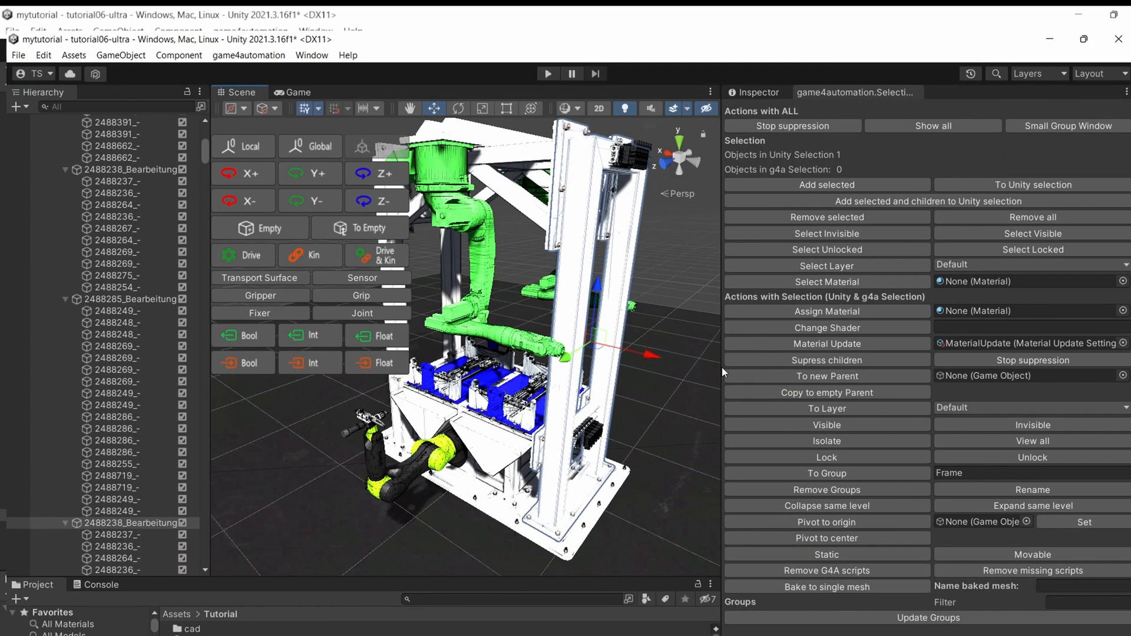
pyautogui.click(869, 476)
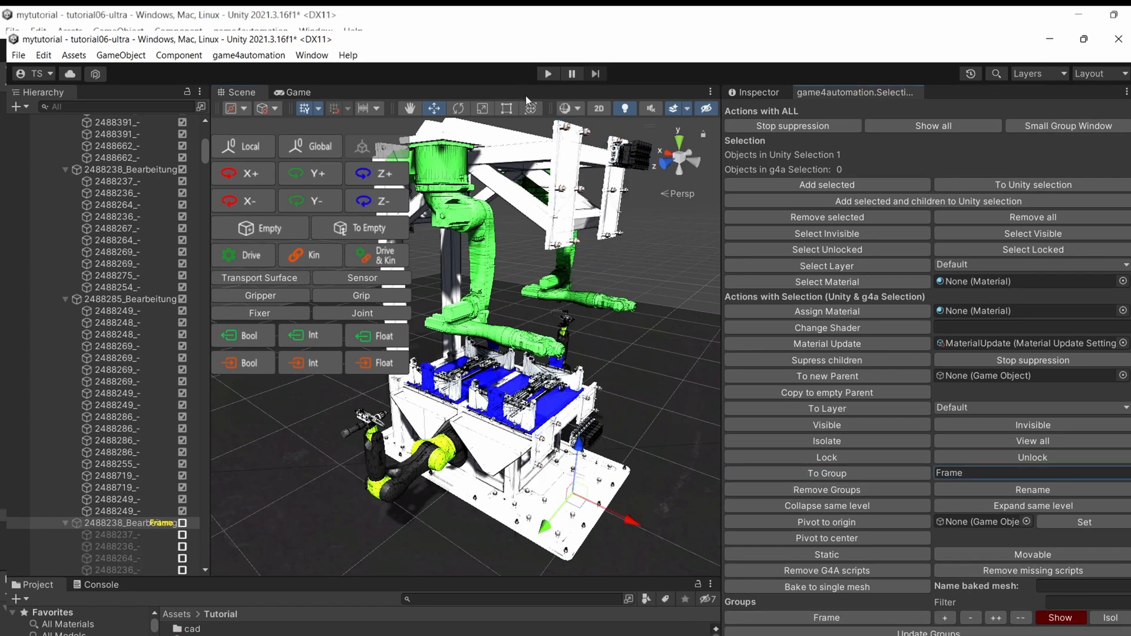
# Select an upper frame plate and toggle the Frame group's visibility repeatedly, leaving the group hidden
pyautogui.click(566, 167)
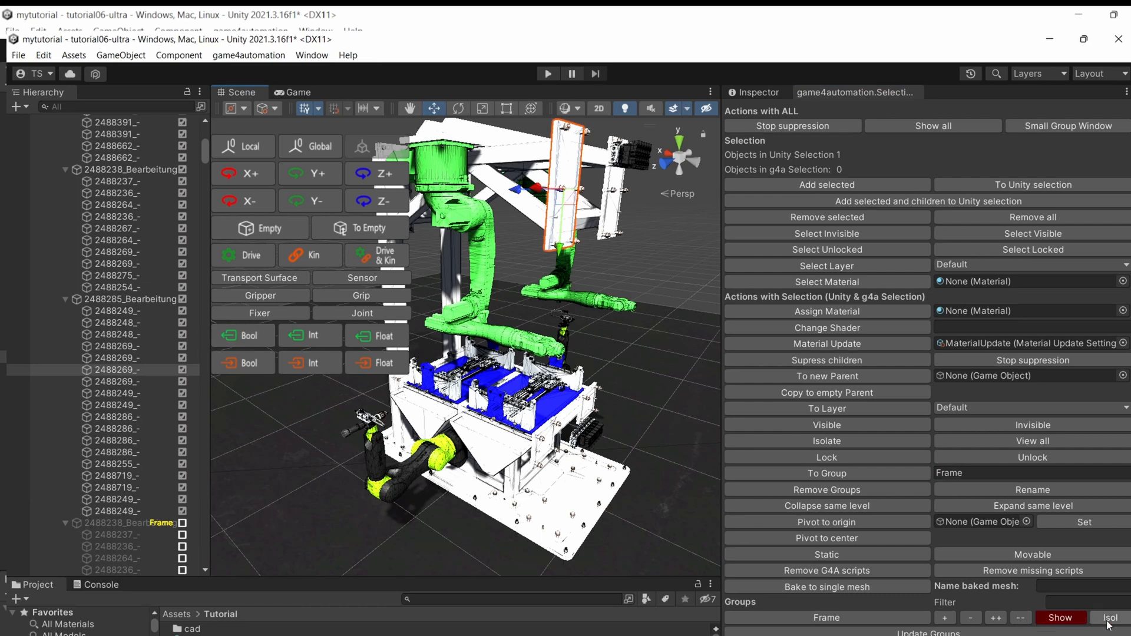
pyautogui.click(1061, 618)
pyautogui.click(1061, 617)
pyautogui.click(1060, 617)
pyautogui.click(1061, 618)
pyautogui.click(1061, 618)
pyautogui.click(1063, 622)
pyautogui.click(1063, 622)
pyautogui.click(1063, 622)
pyautogui.click(1063, 623)
pyautogui.click(1063, 623)
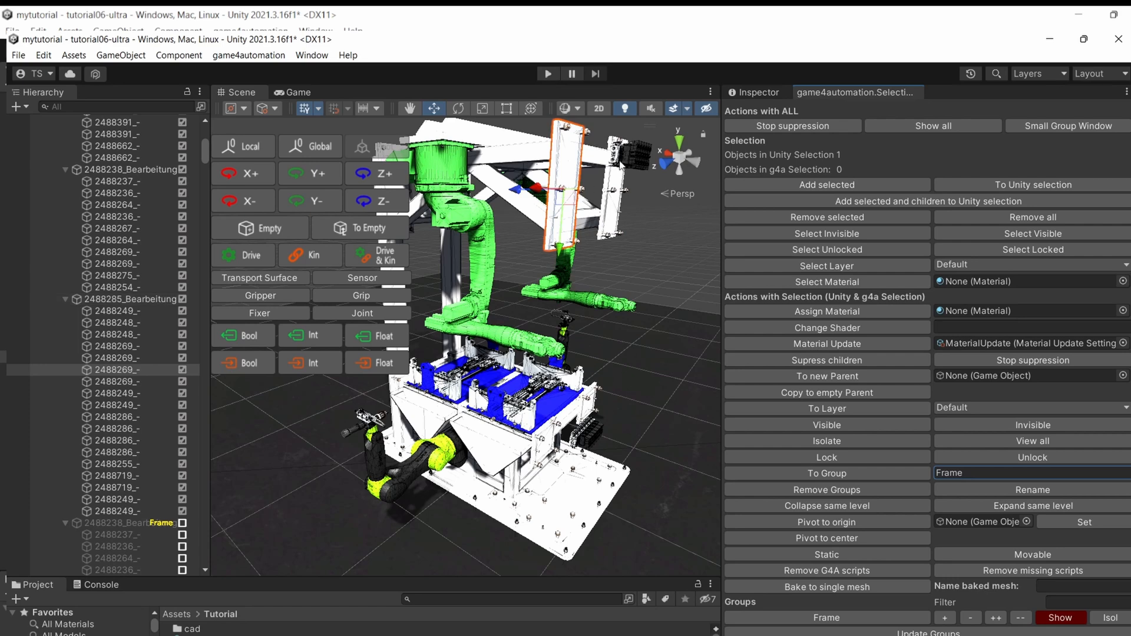
# Select the 2488285_Bearbeitung upper frame subassembly through its parts and add it to the Frame group
pyautogui.click(577, 168)
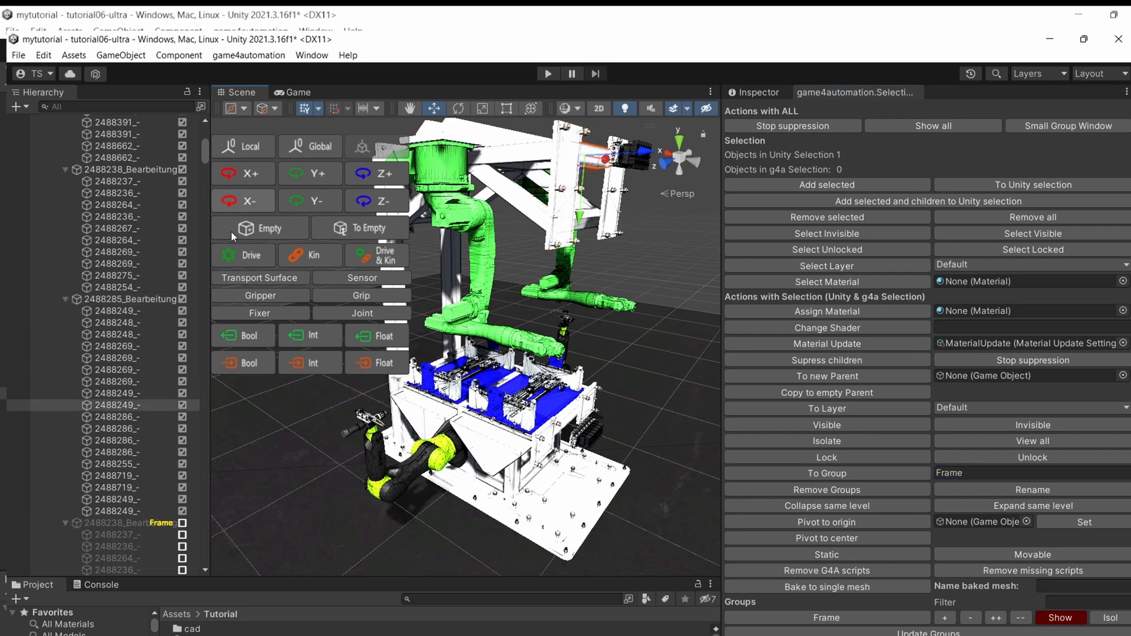
pyautogui.click(166, 301)
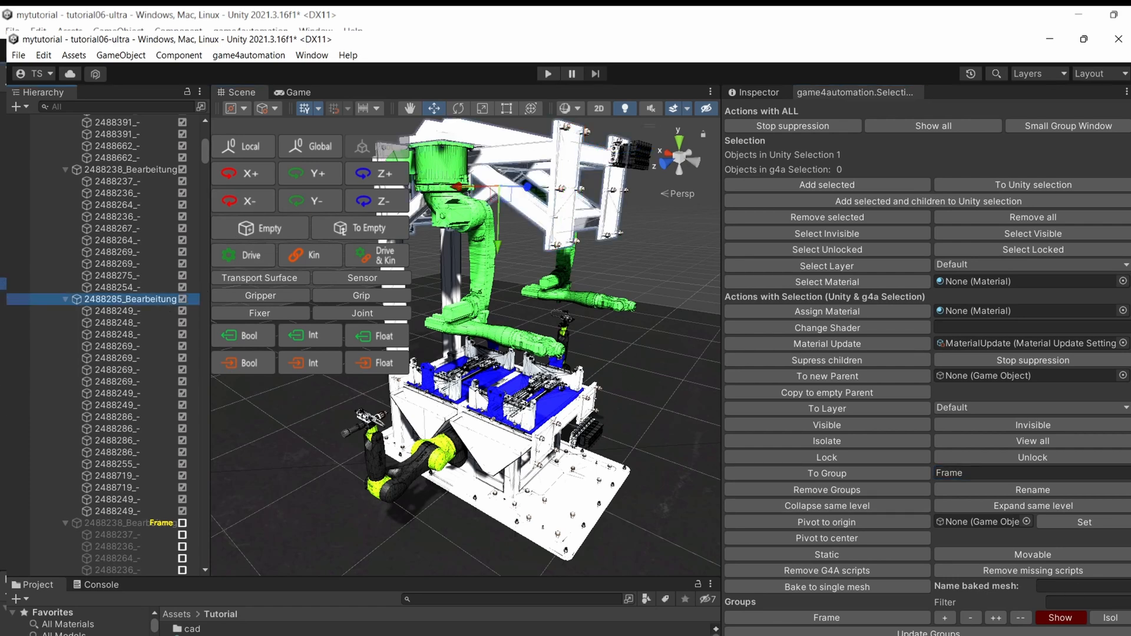
pyautogui.click(950, 619)
# Select the remaining 2488238_Bearbeitung column subassembly and add it to the Frame group
pyautogui.moveTo(689, 415); pyautogui.dragTo(804, 426, button='middle')
pyautogui.click(532, 258)
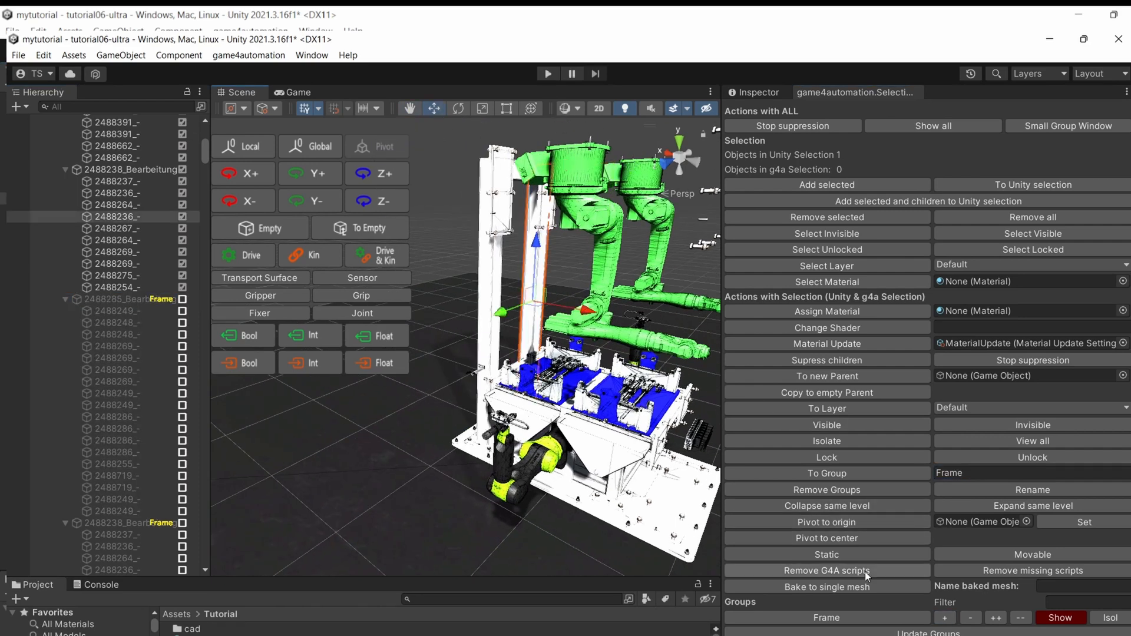
pyautogui.click(132, 171)
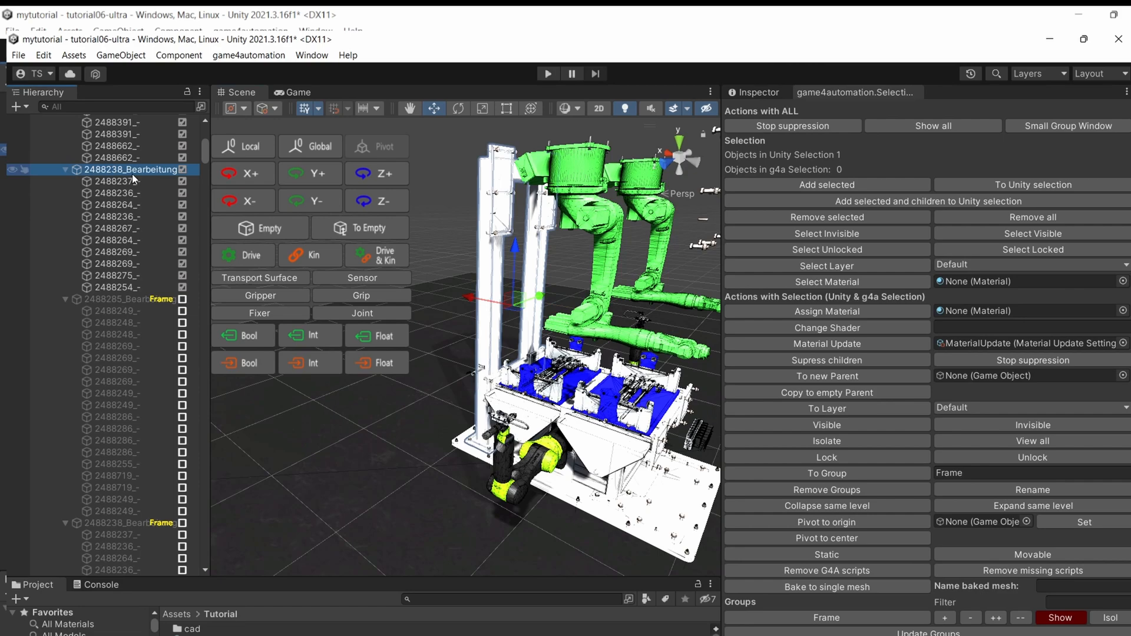
pyautogui.click(946, 618)
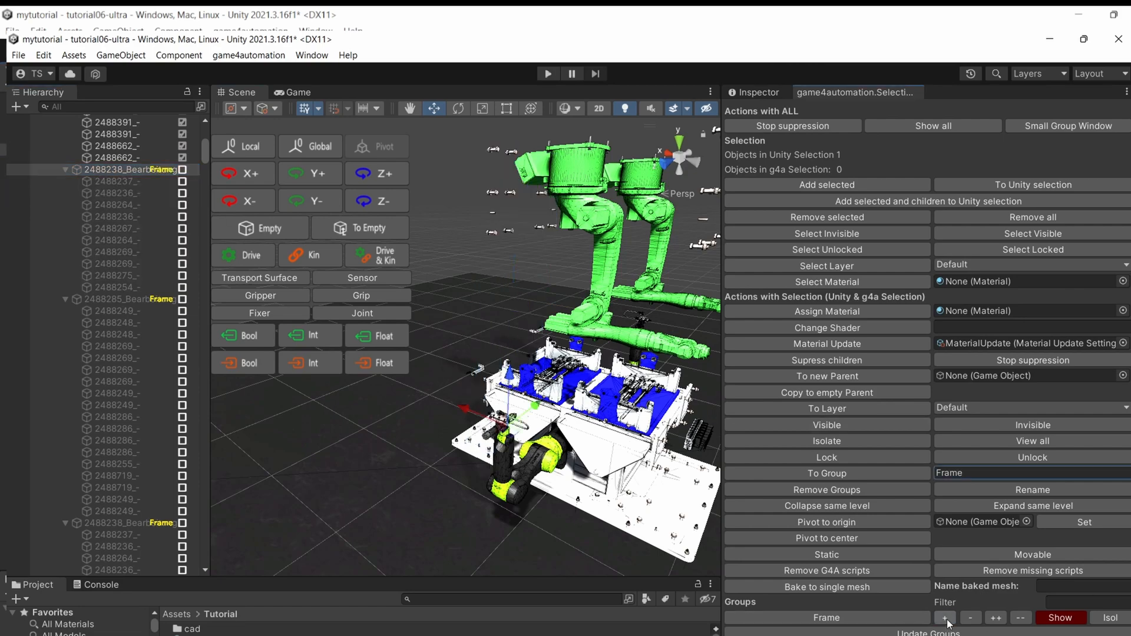
# Box-select the loose bolts left floating on one side of the removed frame and add them to the Frame group
pyautogui.moveTo(426, 270); pyautogui.dragTo(647, 331, button='right')
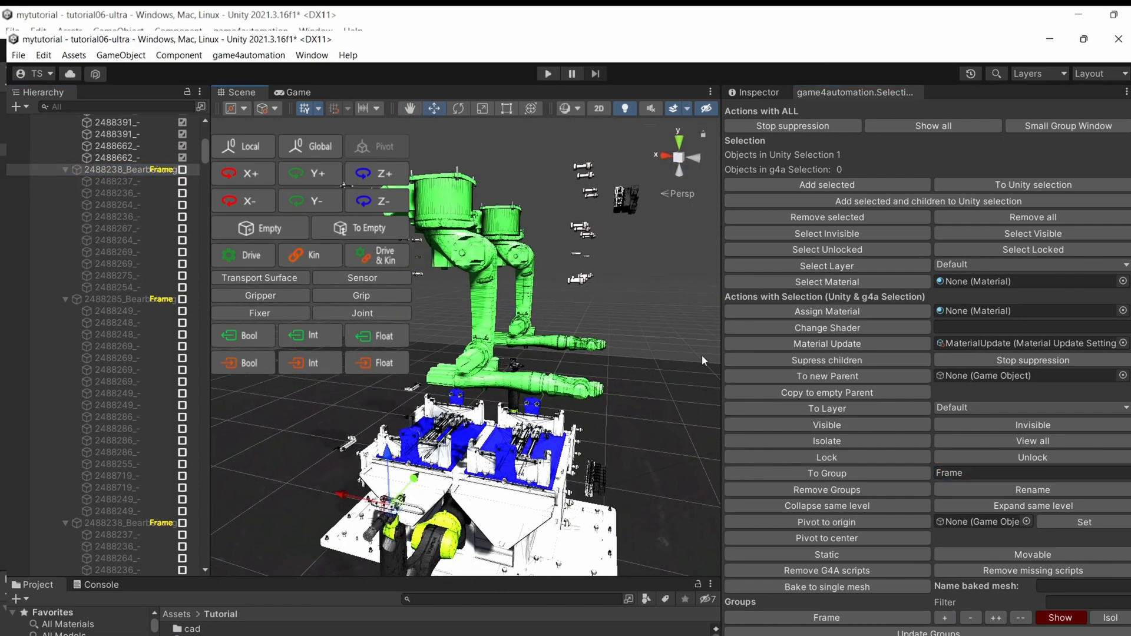
pyautogui.click(834, 473)
pyautogui.moveTo(651, 404); pyautogui.dragTo(499, 453, button='right')
pyautogui.moveTo(499, 454); pyautogui.dragTo(355, 518, button='middle')
pyautogui.moveTo(497, 294); pyautogui.dragTo(565, 296, button='right')
pyautogui.moveTo(565, 295); pyautogui.dragTo(782, 232, button='middle')
pyautogui.moveTo(558, 217); pyautogui.dragTo(676, 377)
pyautogui.click(948, 618)
# Box-select the remaining loose bolts and fittings around the hidden frame in two batches, adding each to the Frame group
pyautogui.moveTo(377, 297); pyautogui.dragTo(588, 319, button='middle')
pyautogui.moveTo(525, 198); pyautogui.dragTo(597, 448)
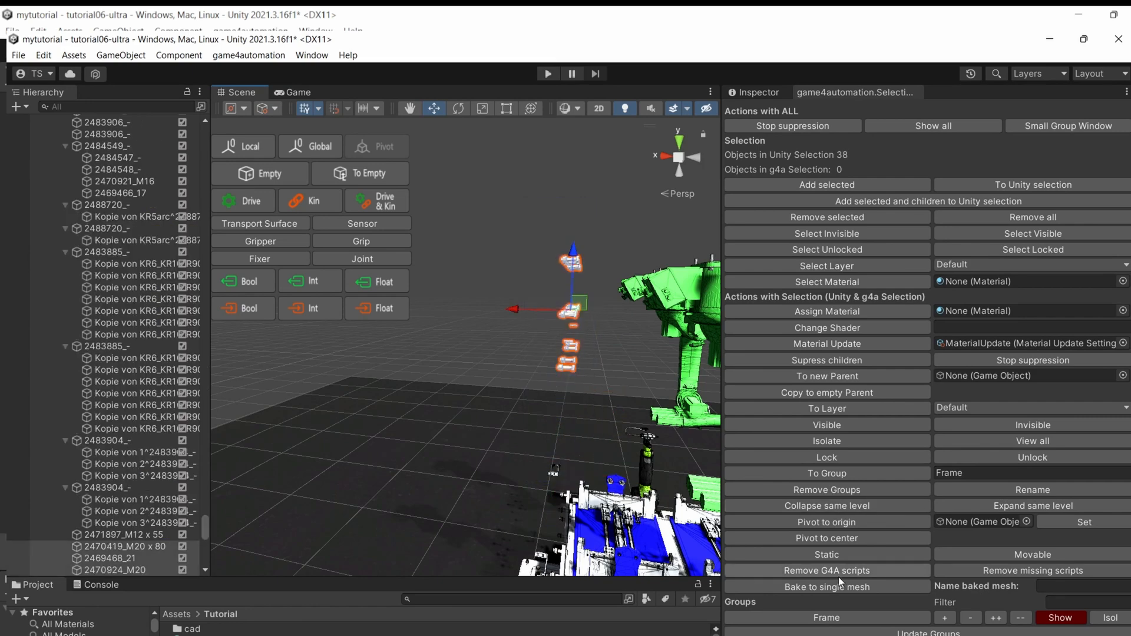
pyautogui.click(946, 618)
pyautogui.moveTo(573, 371); pyautogui.dragTo(613, 366, button='right')
pyautogui.moveTo(613, 366); pyautogui.dragTo(643, 243, button='middle')
pyautogui.moveTo(532, 309); pyautogui.dragTo(599, 371)
pyautogui.click(945, 618)
# Toggle the Frame group's visibility several times to check its contents against the whole machine, leaving it shown
pyautogui.moveTo(571, 357); pyautogui.dragTo(439, 403, button='middle')
pyautogui.moveTo(439, 401)
pyautogui.keyDown('alt'); pyautogui.mouseDown()
pyautogui.moveTo(389, 404)
pyautogui.moveTo(422, 407)
pyautogui.mouseUp(); pyautogui.keyUp('alt')
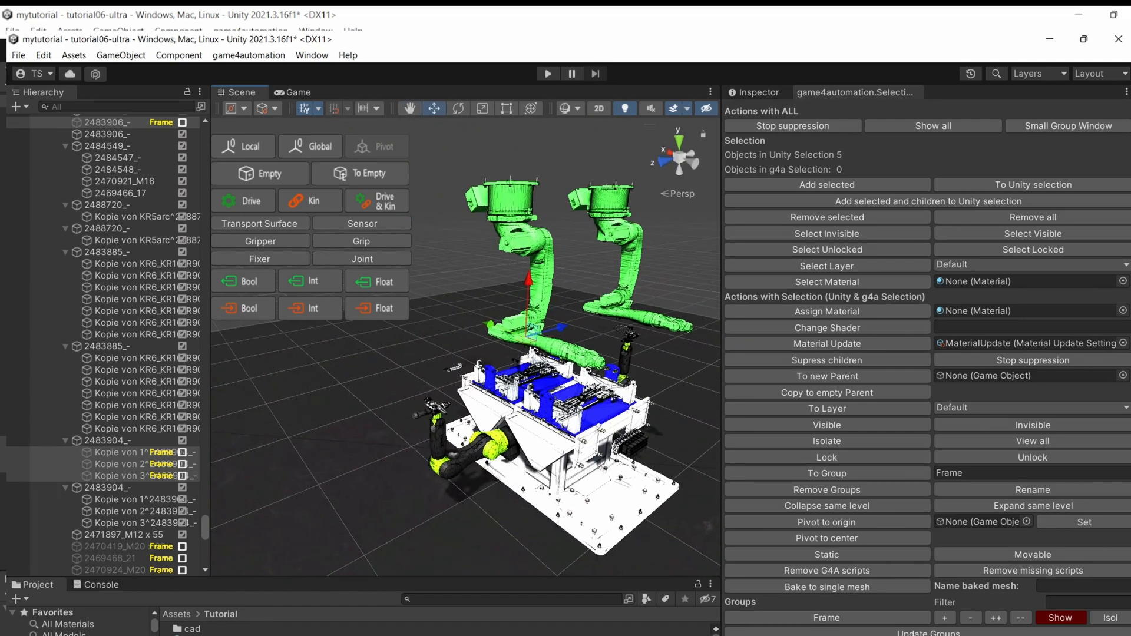
pyautogui.click(1071, 620)
pyautogui.click(1071, 620)
pyautogui.click(1071, 620)
pyautogui.click(1071, 620)
pyautogui.click(1071, 620)
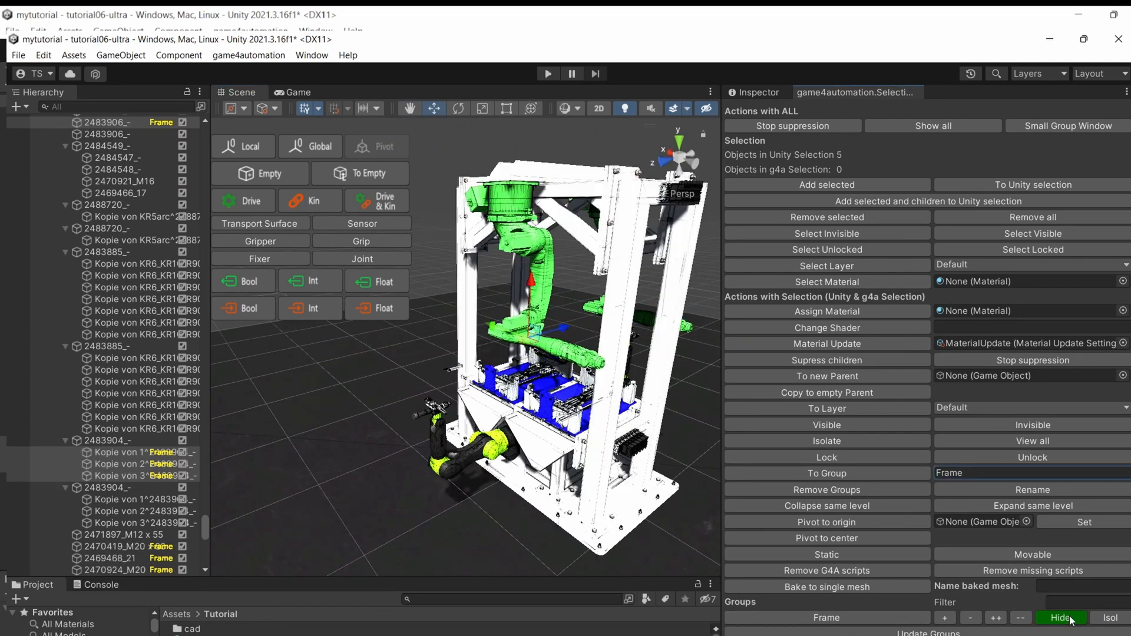
pyautogui.click(1071, 620)
pyautogui.click(1063, 624)
# Toggle isolation of the Frame group several times and inspect the isolated frame structure up close
pyautogui.click(1114, 621)
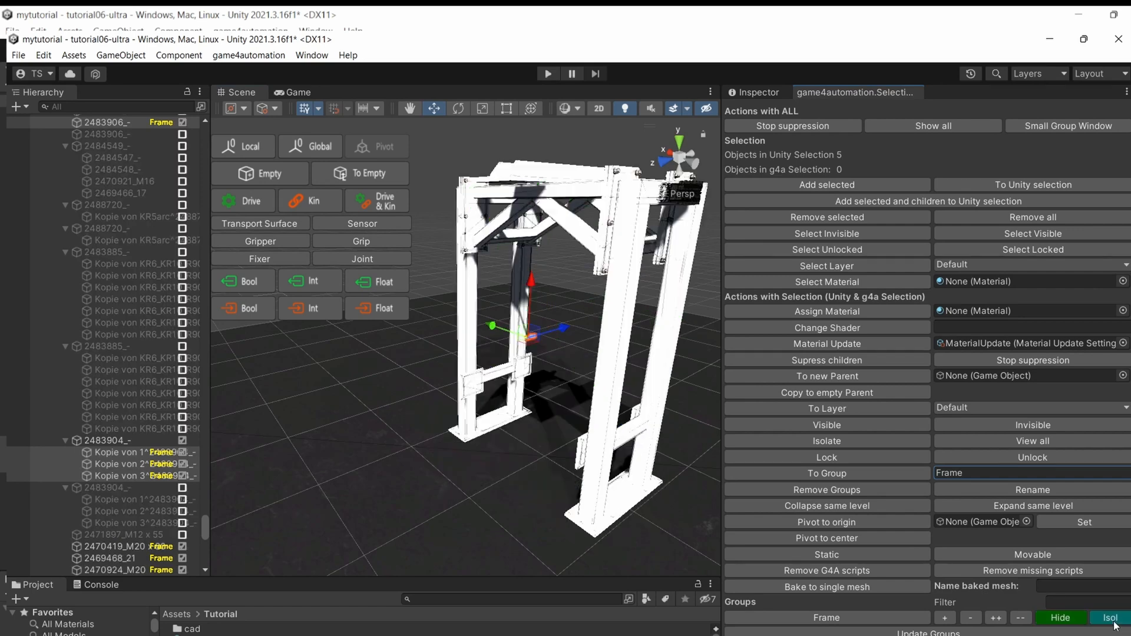
pyautogui.click(1114, 622)
pyautogui.click(1114, 622)
pyautogui.click(1114, 622)
pyautogui.click(1114, 621)
pyautogui.click(1114, 621)
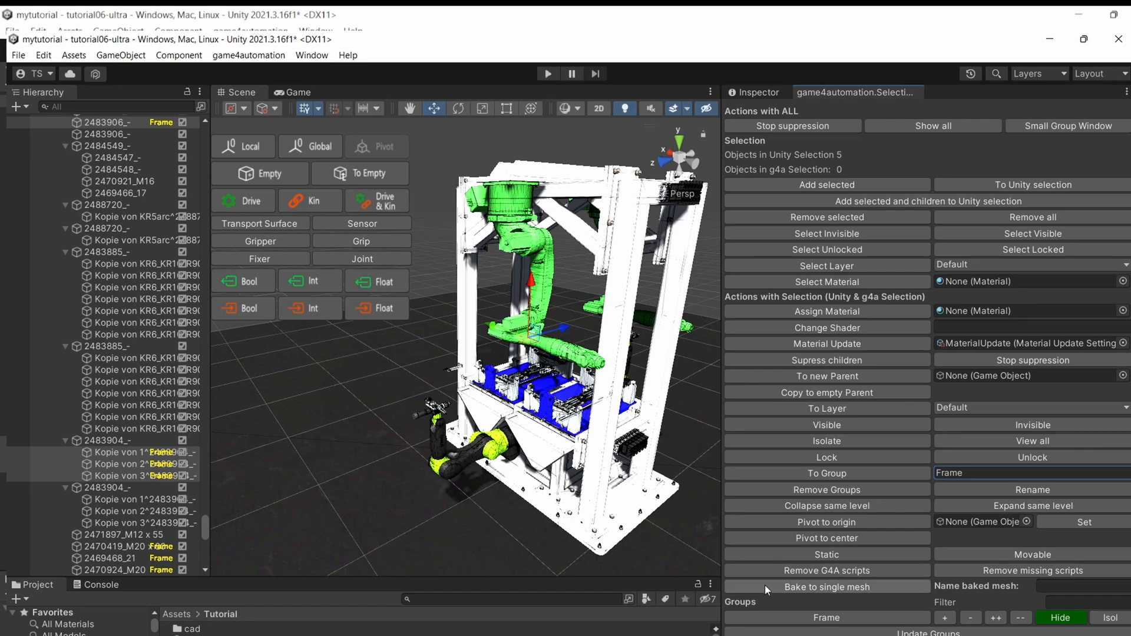
pyautogui.click(1112, 623)
pyautogui.click(1112, 623)
pyautogui.click(1112, 623)
pyautogui.click(1113, 625)
pyautogui.click(1114, 625)
pyautogui.click(1113, 624)
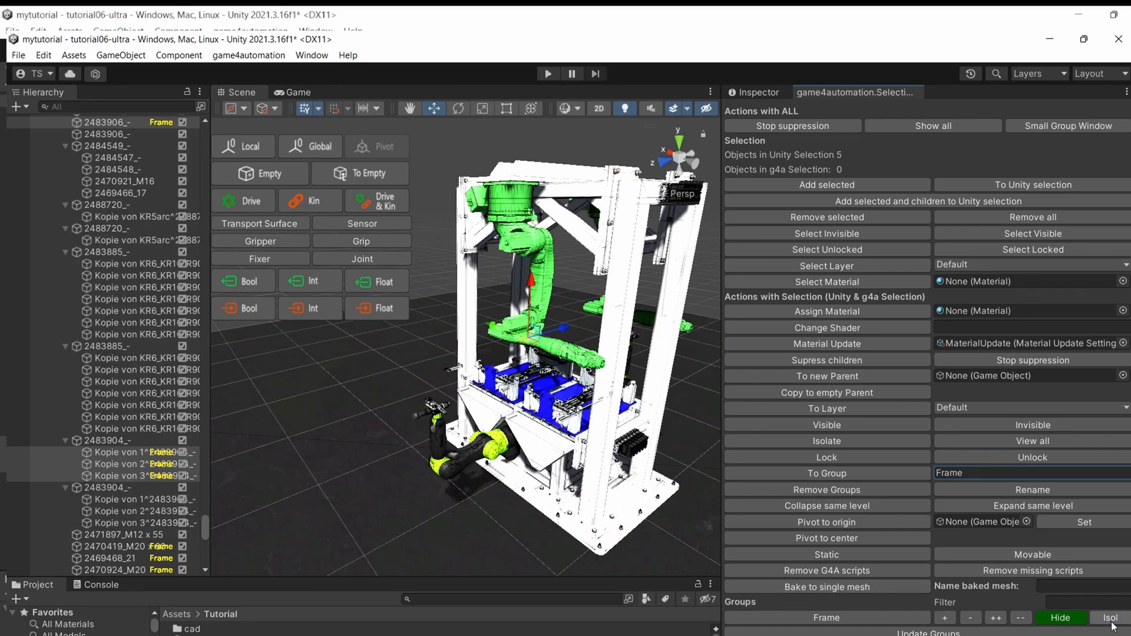
pyautogui.click(1113, 625)
pyautogui.click(1113, 625)
pyautogui.click(1113, 625)
pyautogui.click(1113, 626)
pyautogui.click(1113, 627)
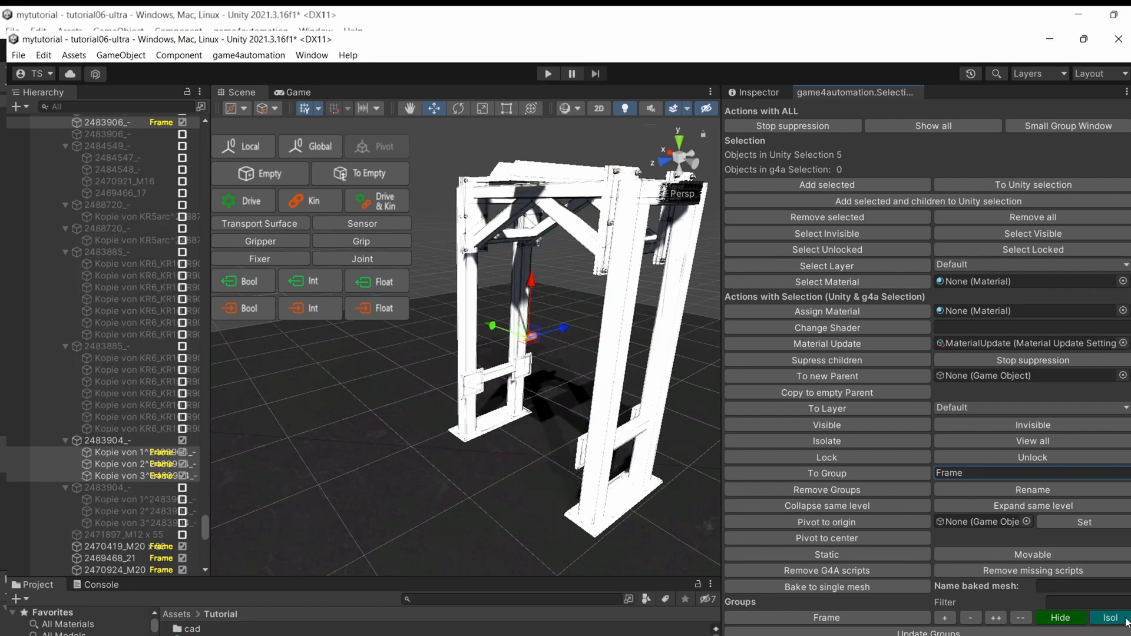
pyautogui.scroll(2, 555, 409)
pyautogui.moveTo(561, 412); pyautogui.dragTo(660, 488, button='right')
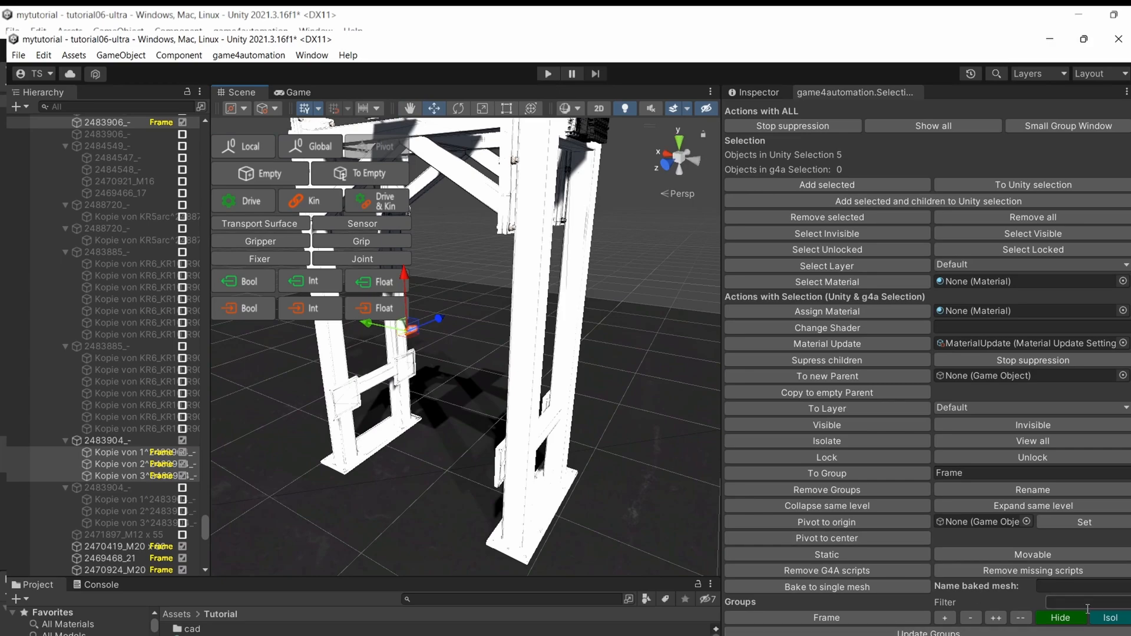
# End the isolation of the Frame group, hide the group and bring the remaining machine parts into view
pyautogui.click(1111, 618)
pyautogui.click(1061, 617)
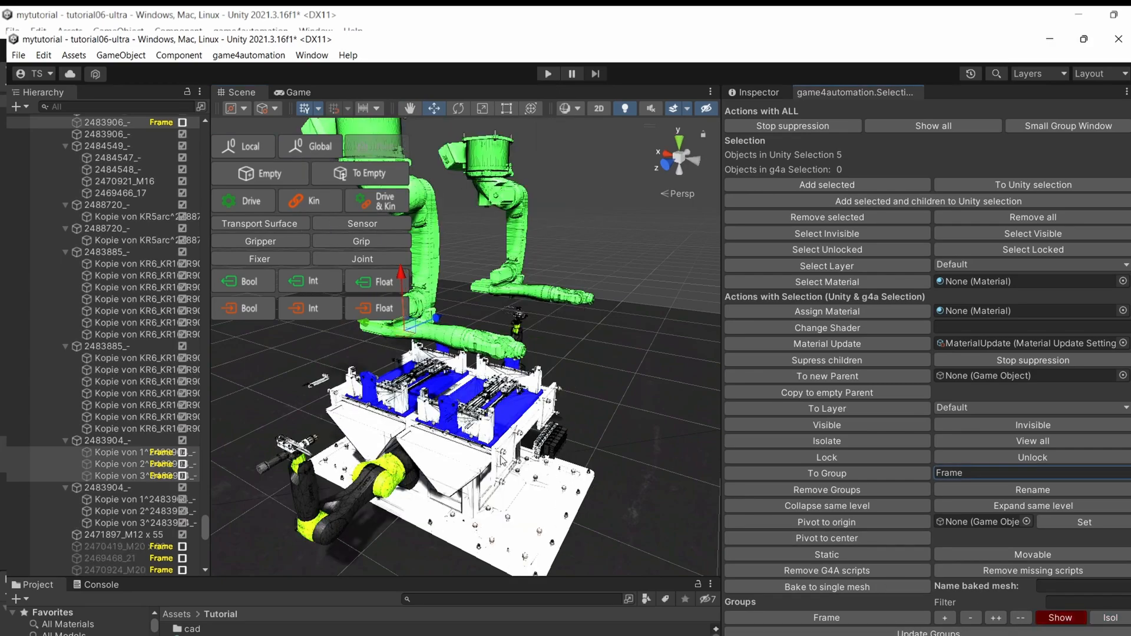
pyautogui.moveTo(590, 436); pyautogui.dragTo(601, 442, button='right')
pyautogui.moveTo(601, 442); pyautogui.dragTo(560, 377, button='middle')
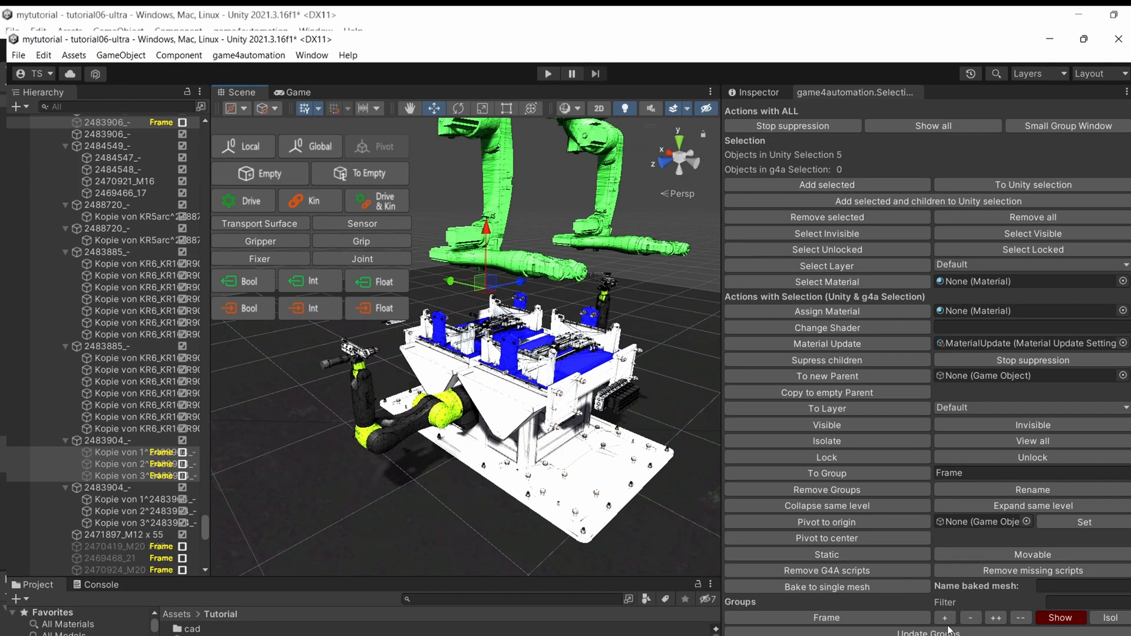
# Switch the Selection window to its small group layout
pyautogui.click(1045, 125)
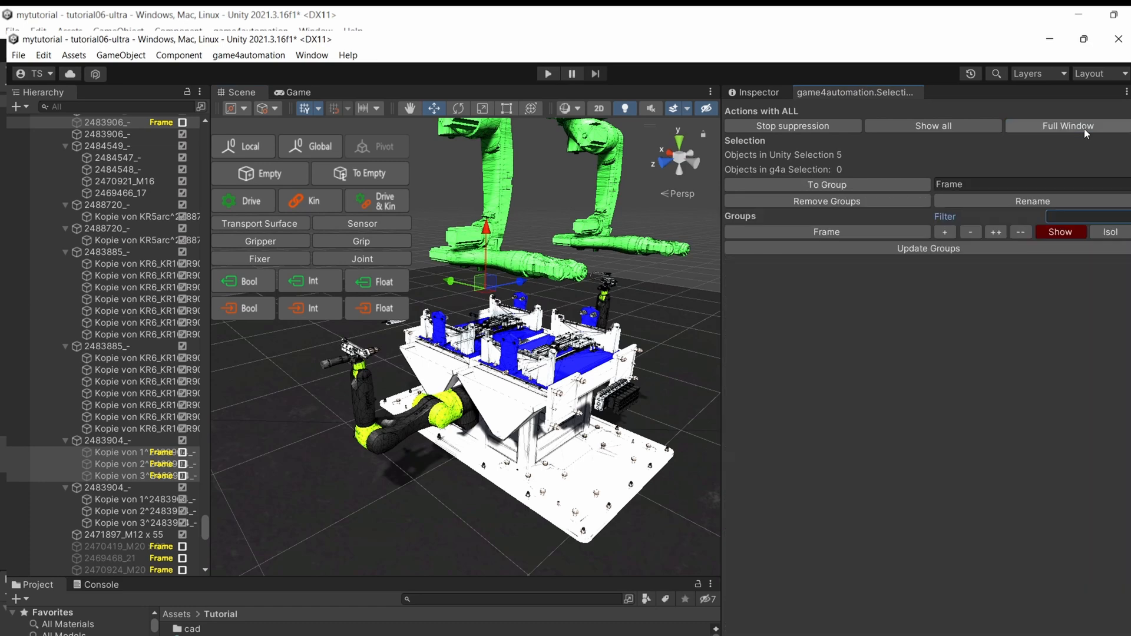
pyautogui.click(1063, 126)
pyautogui.click(1063, 126)
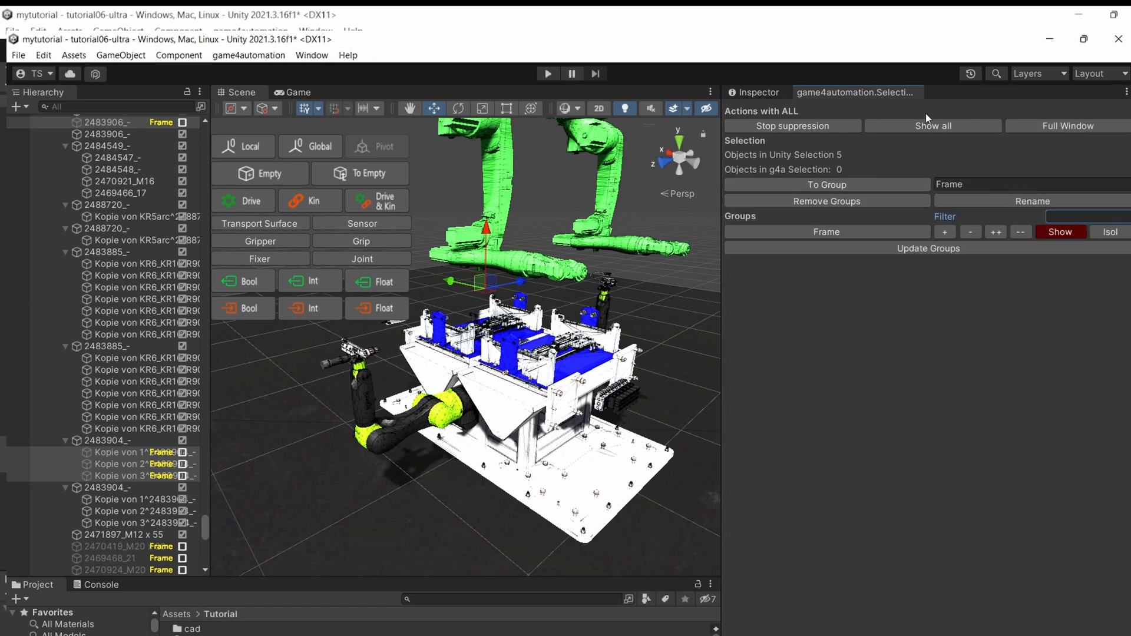
# Select the yellow shoulder part of the black and yellow robot and assign it to a new group Robot1Axis1
pyautogui.scroll(2, 595, 369)
pyautogui.moveTo(595, 369); pyautogui.dragTo(613, 351, button='right')
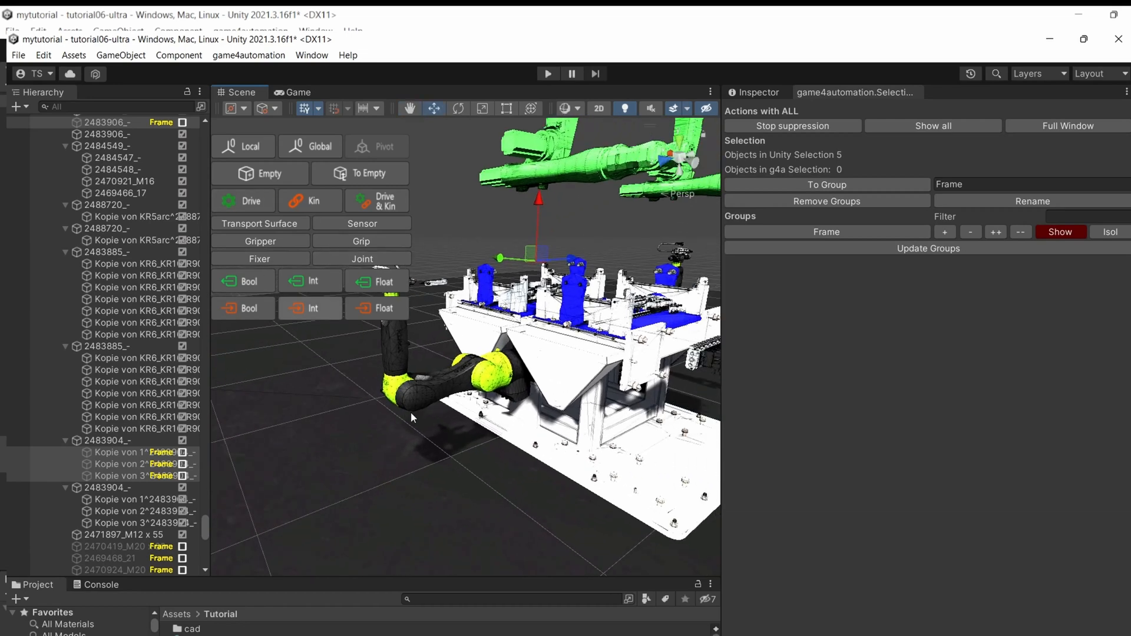
pyautogui.scroll(3, 532, 406)
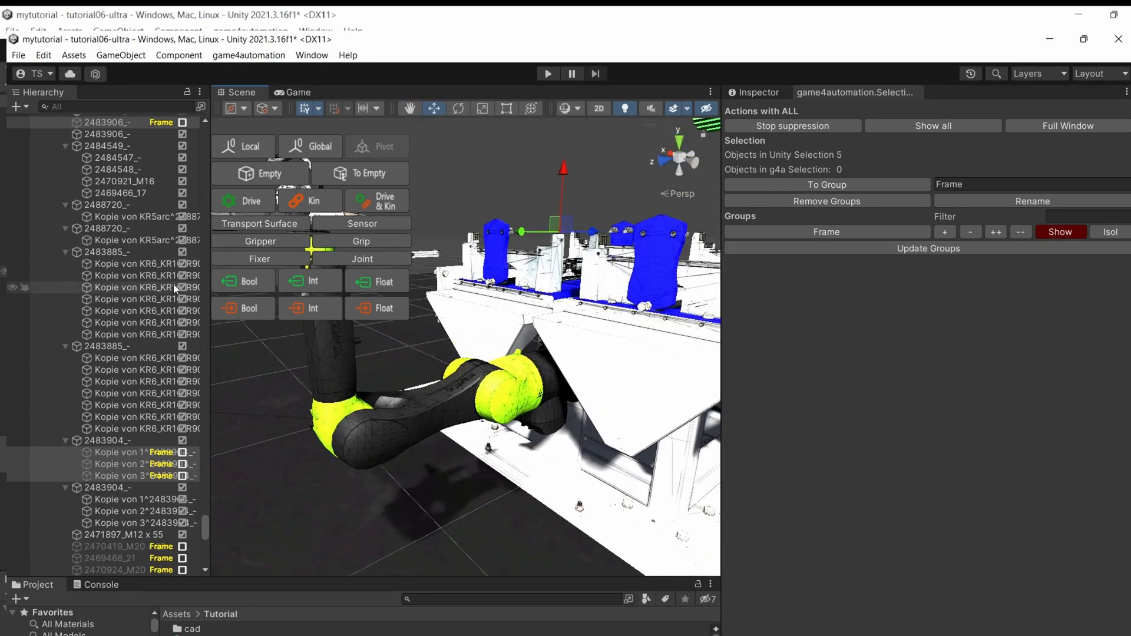
pyautogui.click(535, 389)
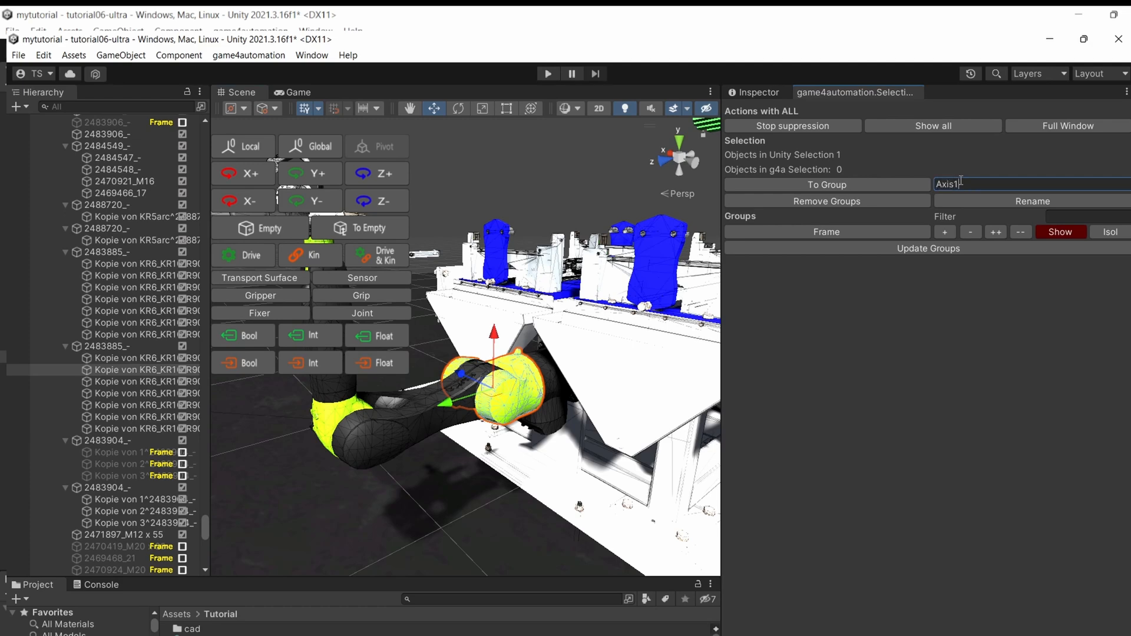
pyautogui.doubleClick(968, 187)
pyautogui.press('BackSpace')
pyautogui.write('Robot1A')
pyautogui.write('xis')
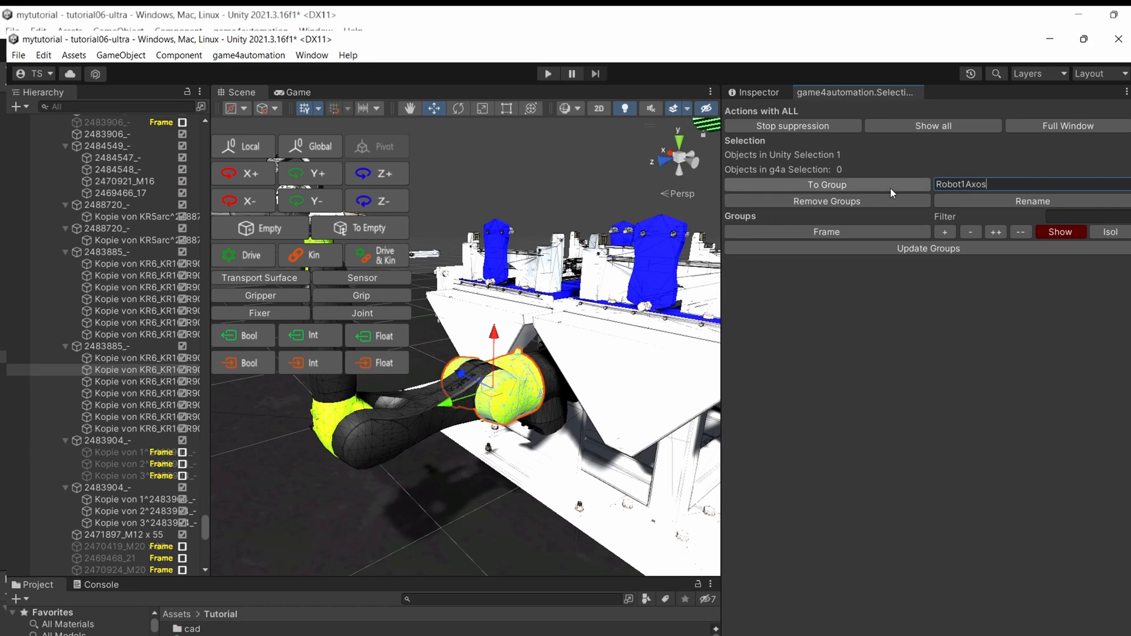
pyautogui.write('1')
pyautogui.click(891, 188)
# Assign the robot's black lower arm to a new group Robot1Axis2
pyautogui.click(427, 416)
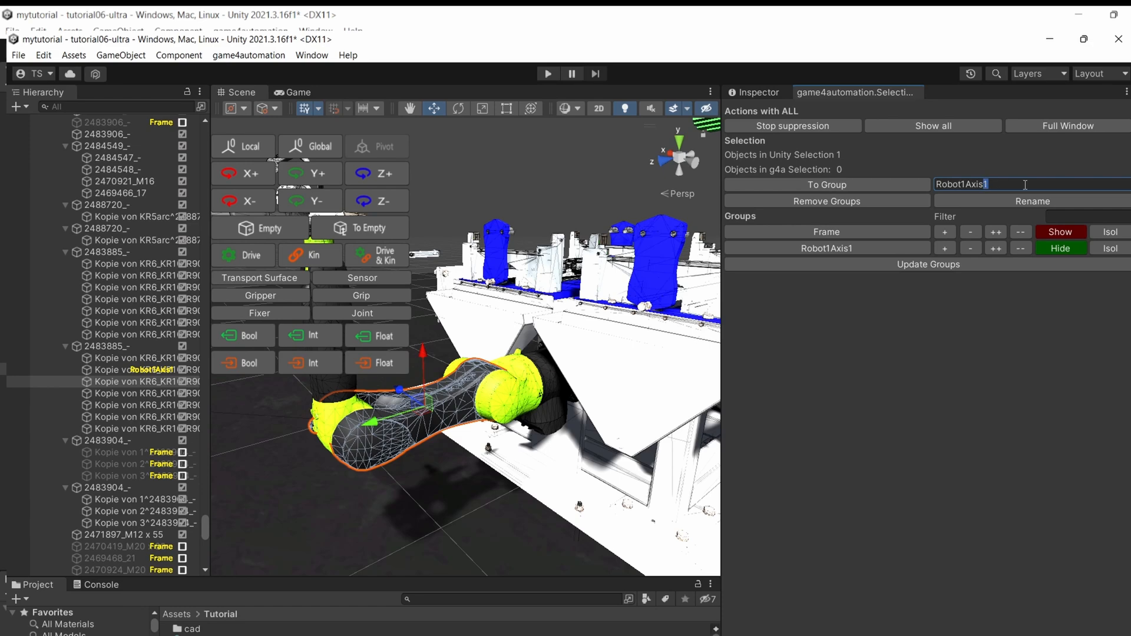
pyautogui.write('2')
pyautogui.click(811, 185)
# Select only the robot's yellow elbow part and assign it to a new group Robot1Axis3
pyautogui.moveTo(306, 401); pyautogui.dragTo(416, 444, button='middle')
pyautogui.click(485, 448)
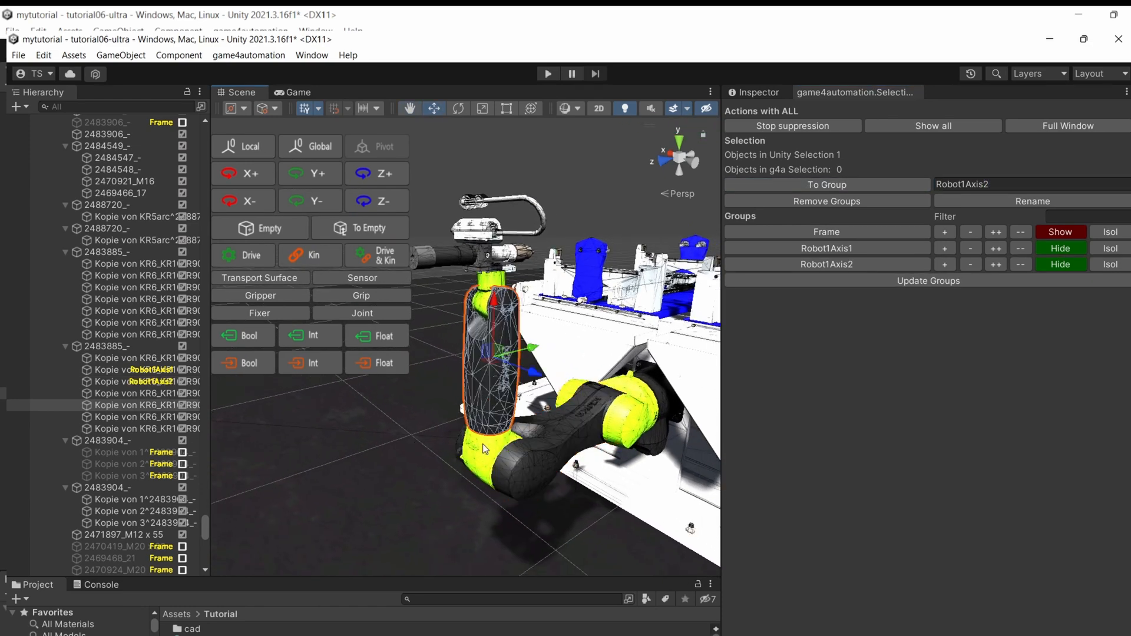
pyautogui.click(505, 354)
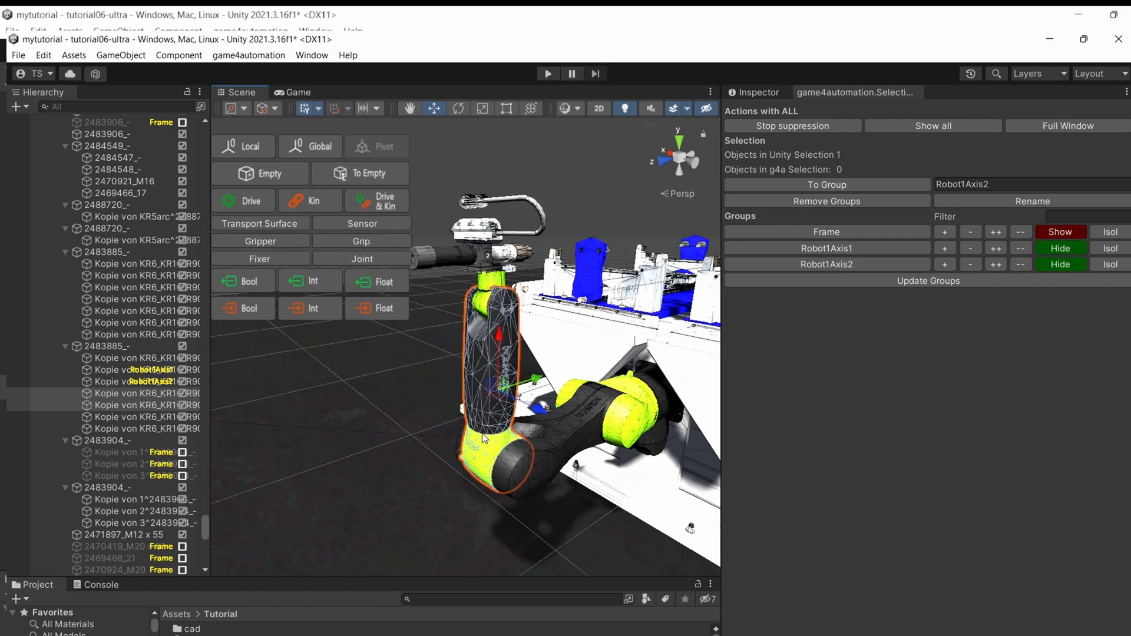
pyautogui.click(471, 461)
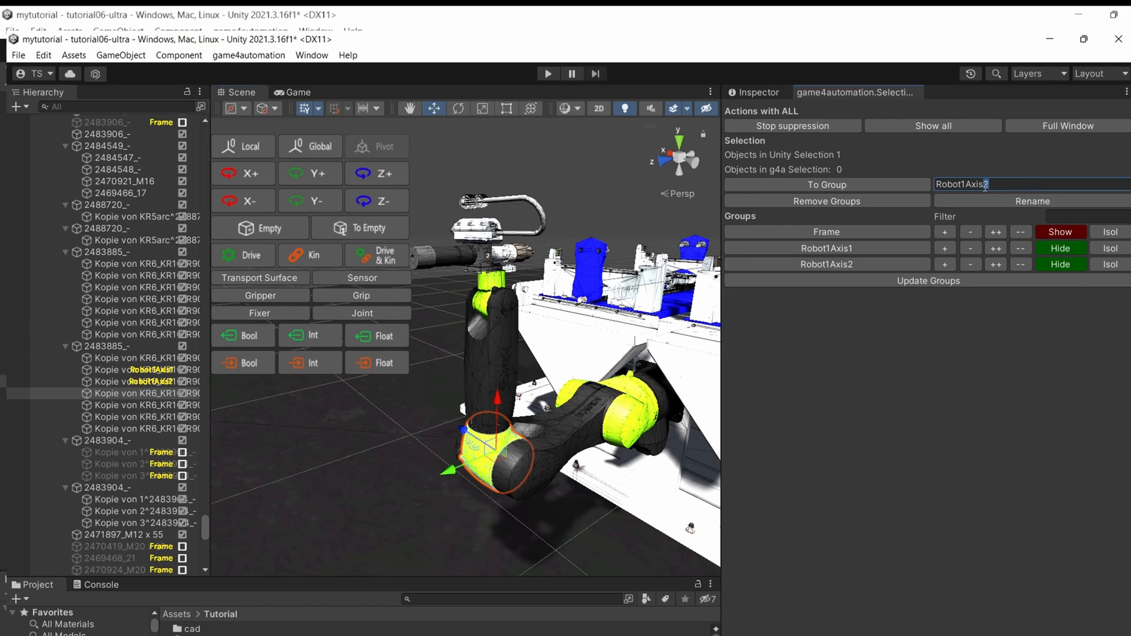
pyautogui.write('3')
pyautogui.click(830, 185)
# Assign the robot's black forearm to a new group Robot1Axis4
pyautogui.click(490, 372)
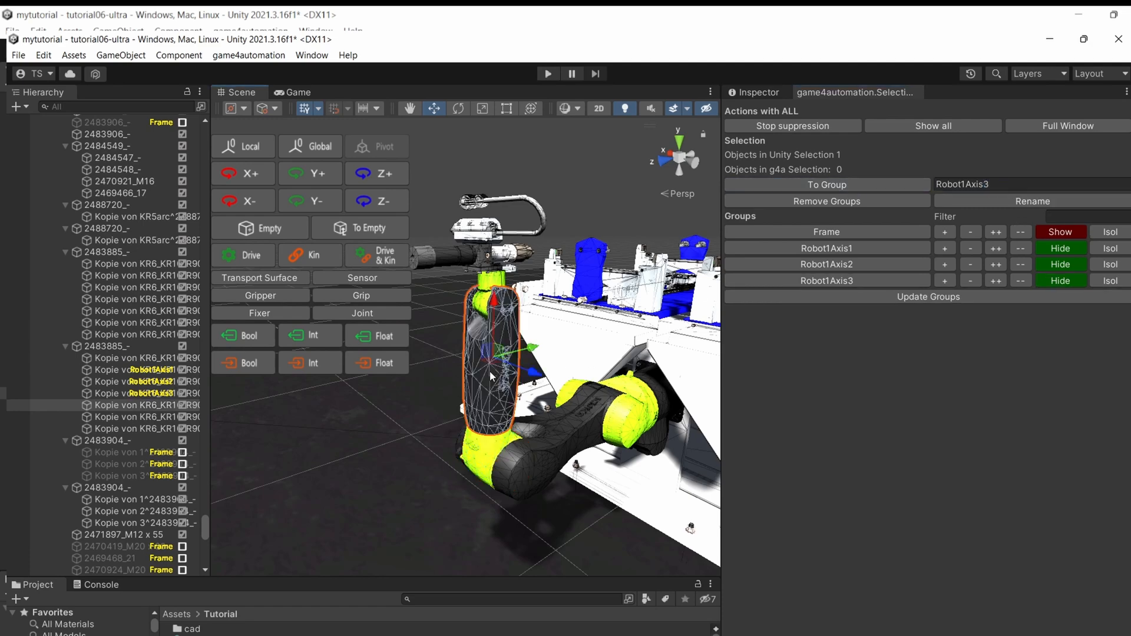
pyautogui.click(1001, 186)
pyautogui.write('4')
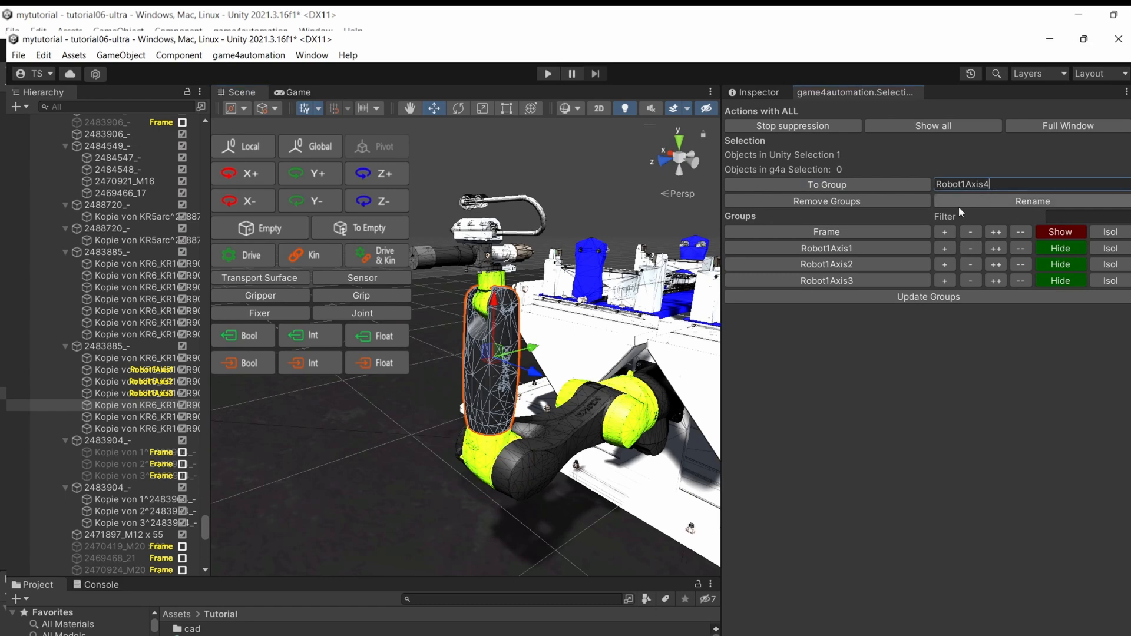
pyautogui.click(848, 185)
# Assign the robot's yellow wrist part above the black forearm to a new group Robot1Axis5
pyautogui.click(500, 289)
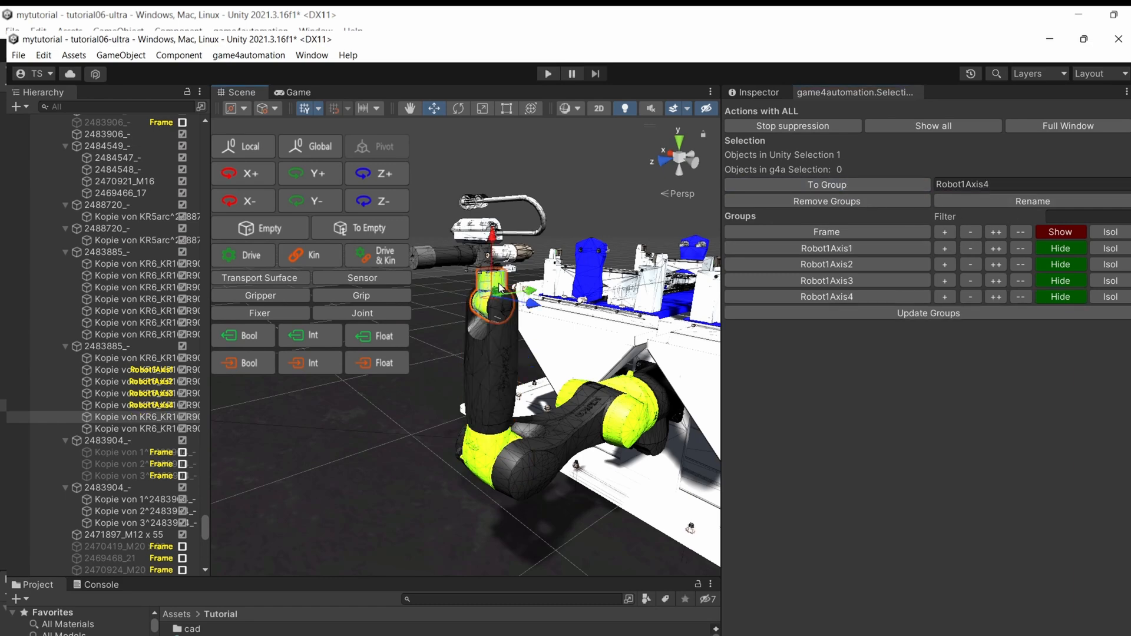
pyautogui.moveTo(511, 286); pyautogui.dragTo(538, 275, button='right')
pyautogui.moveTo(581, 276); pyautogui.dragTo(676, 266, button='middle')
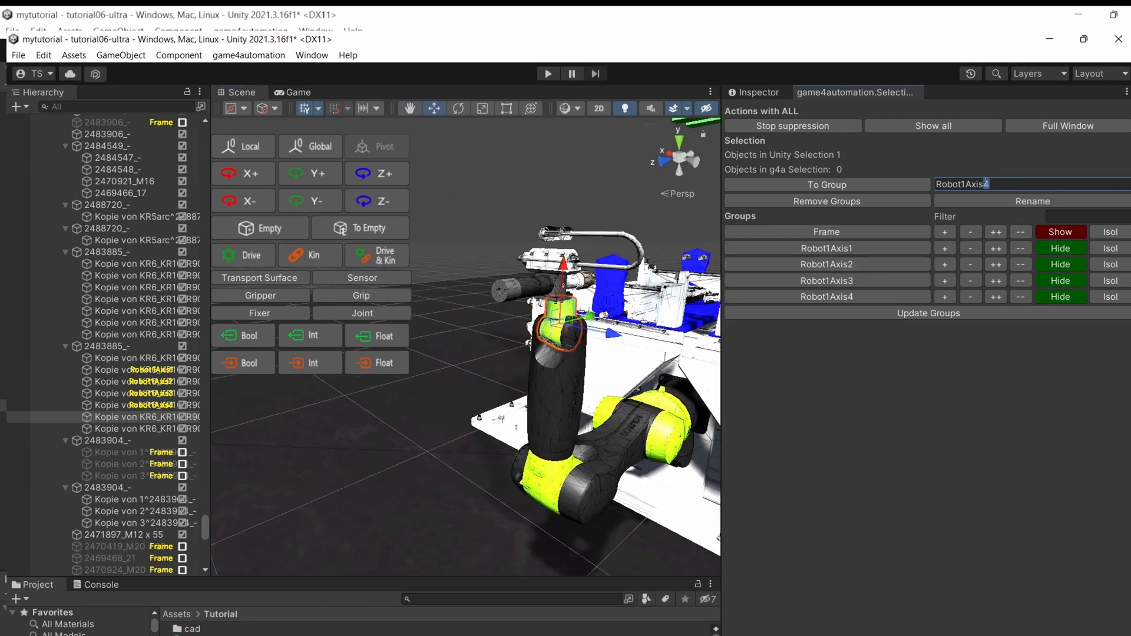
pyautogui.click(836, 186)
# Select the small flange on top of the robot's yellow wrist and assign it to a new group Robot1Axis6
pyautogui.scroll(6, 615, 327)
pyautogui.moveTo(616, 327); pyautogui.dragTo(606, 299, button='middle')
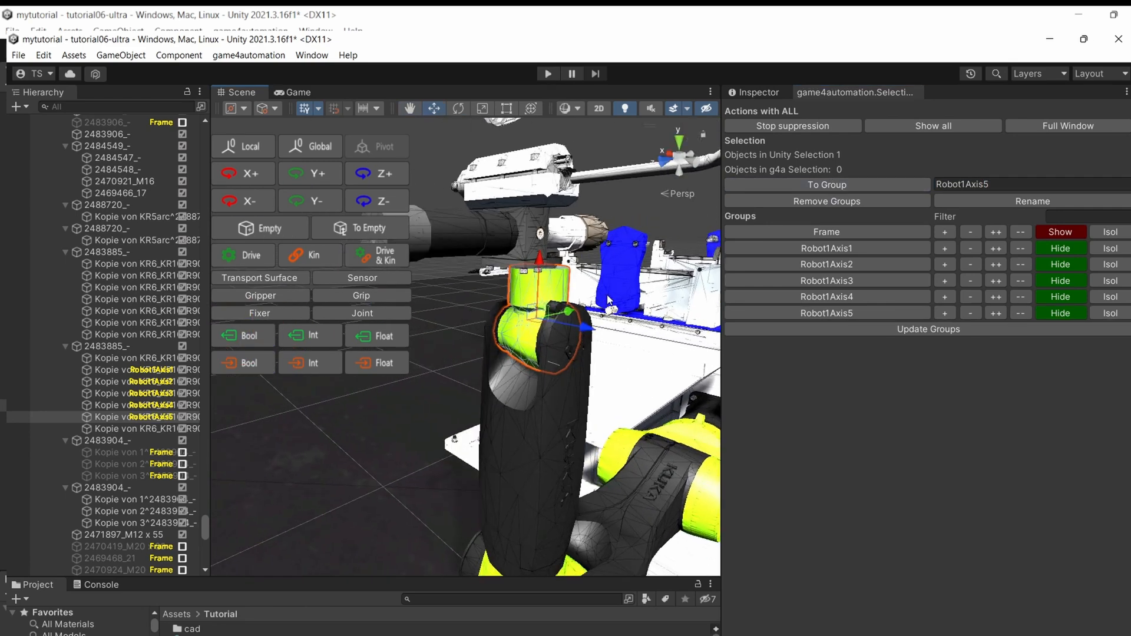
pyautogui.scroll(3, 607, 299)
pyautogui.moveTo(591, 256); pyautogui.dragTo(578, 196, button='right')
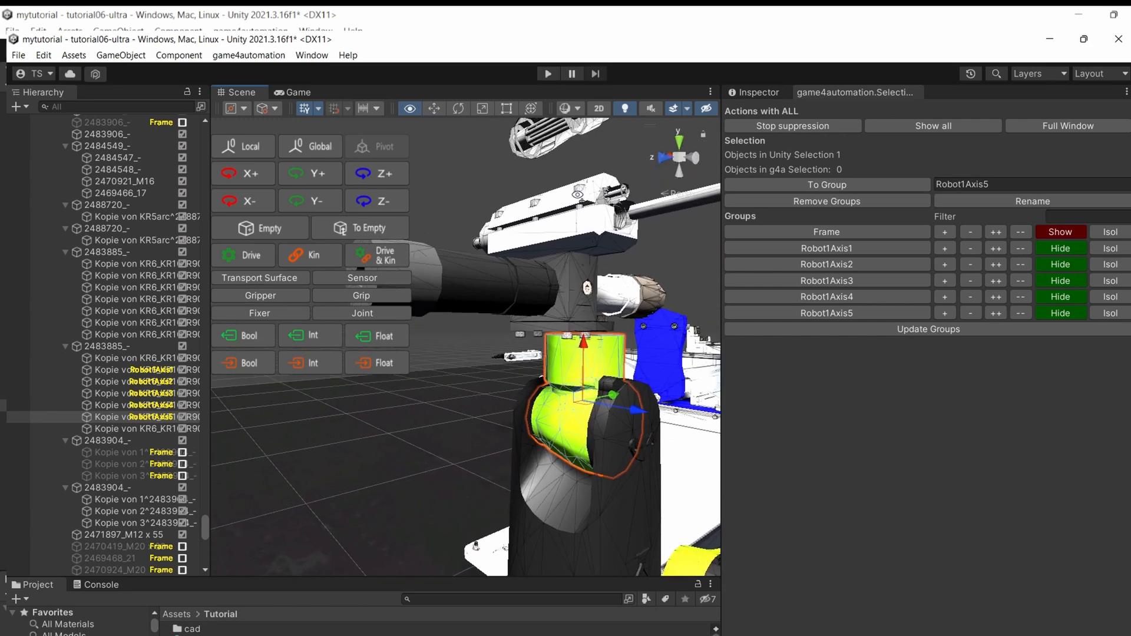
pyautogui.click(583, 331)
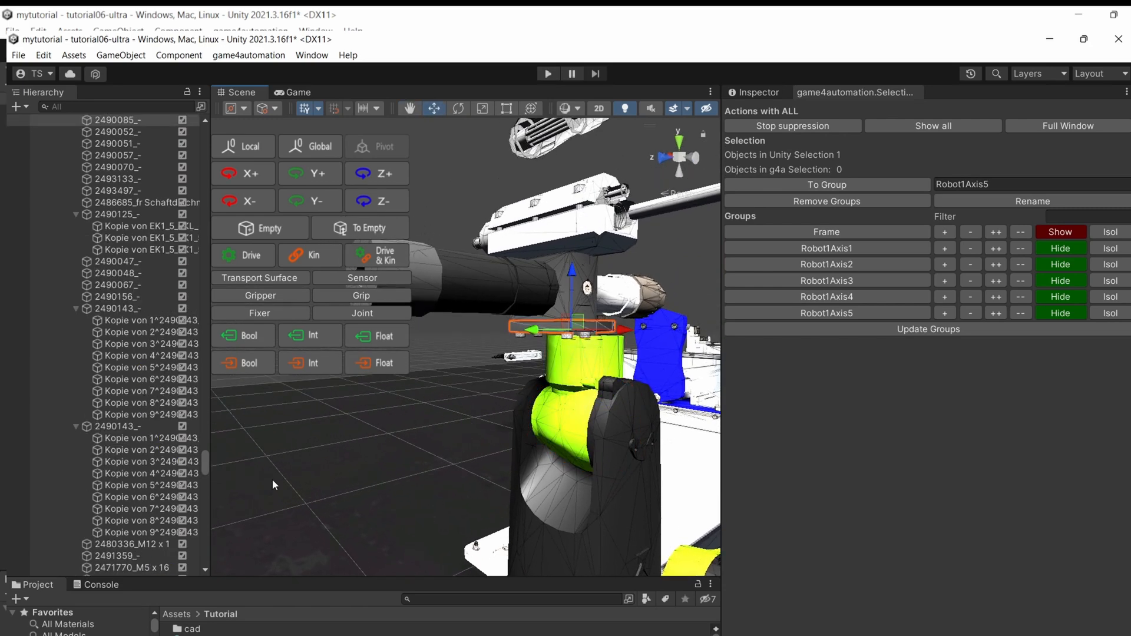
pyautogui.scroll(4, 632, 245)
pyautogui.moveTo(631, 246); pyautogui.dragTo(599, 331, button='middle')
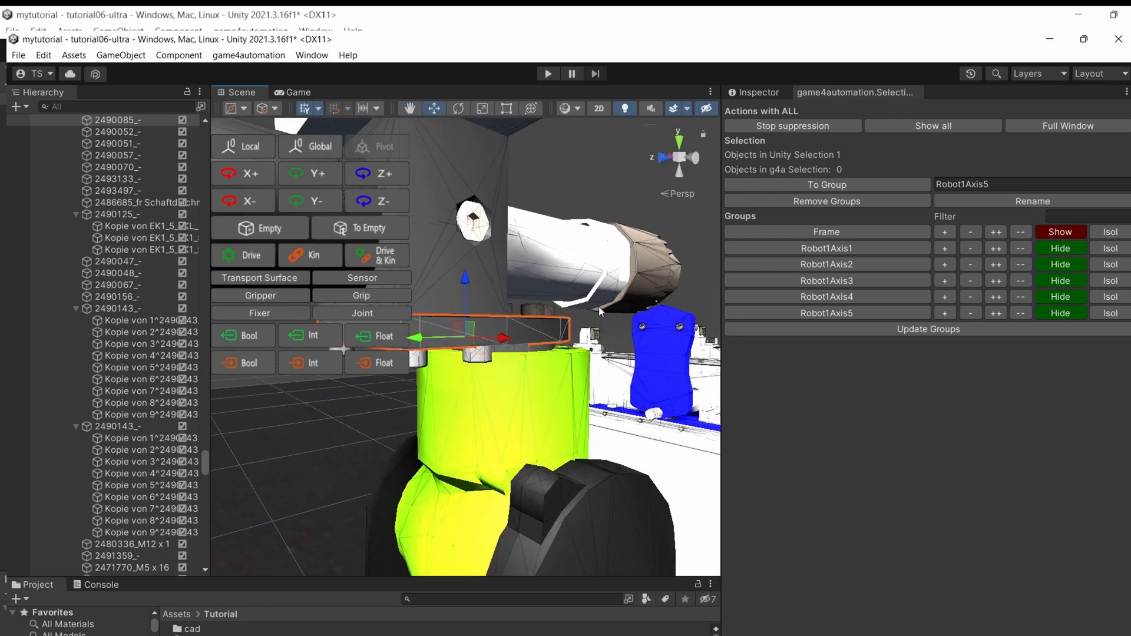
pyautogui.click(518, 348)
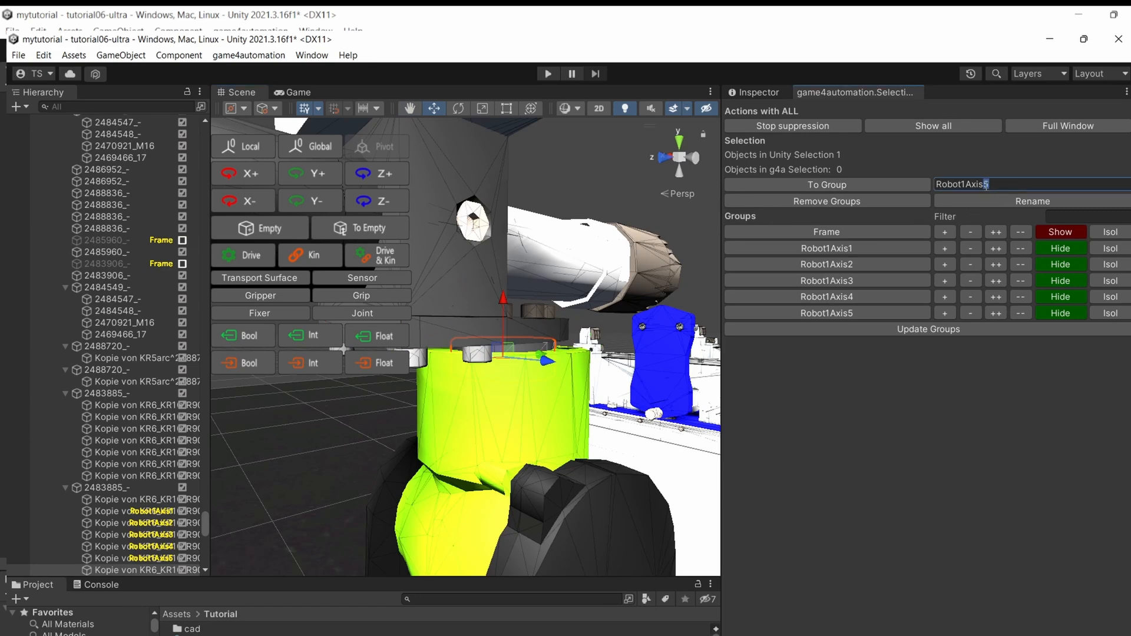
pyautogui.press('BackSpace')
pyautogui.write('6')
pyautogui.click(837, 184)
# Select the entire gripper tool mounted above the robot flange and add it to the group Robot1Axis6
pyautogui.keyDown('alt'); pyautogui.moveTo(448, 334); pyautogui.dragTo(483, 335); pyautogui.keyUp('alt')
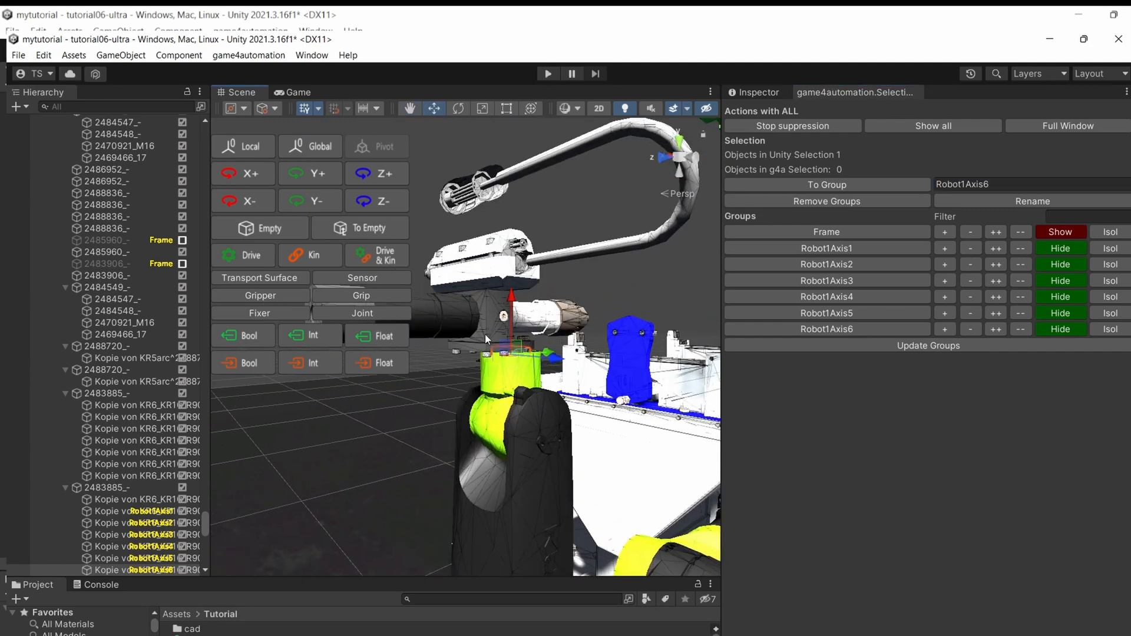
pyautogui.click(497, 337)
pyautogui.scroll(-4, 496, 337)
pyautogui.moveTo(496, 338); pyautogui.dragTo(452, 328, button='right')
pyautogui.moveTo(475, 232); pyautogui.dragTo(649, 373)
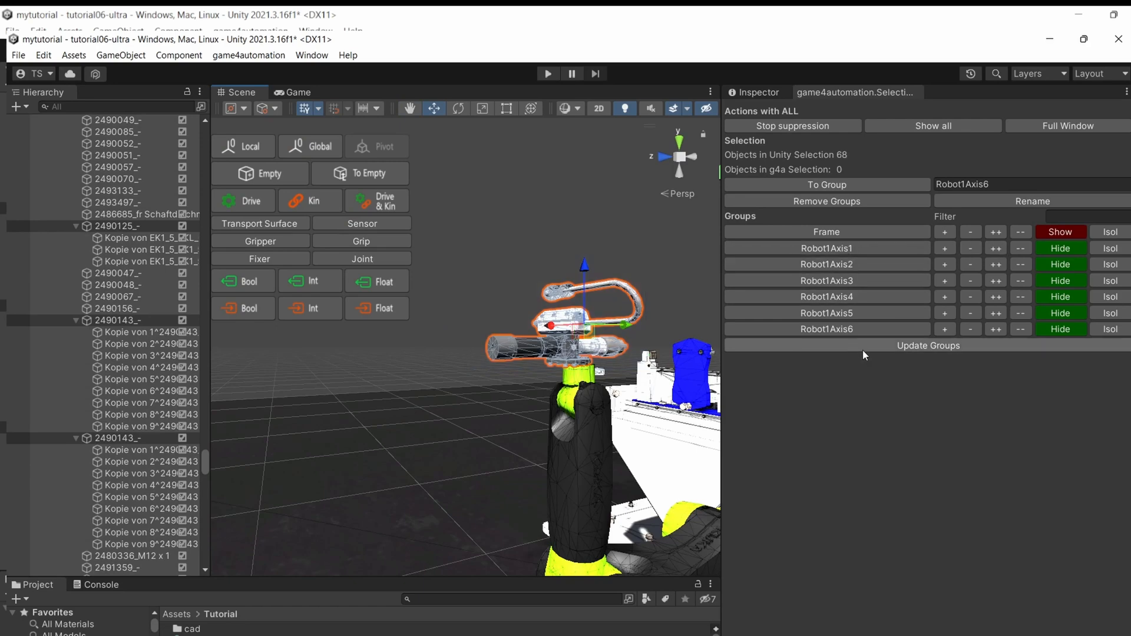
pyautogui.click(945, 329)
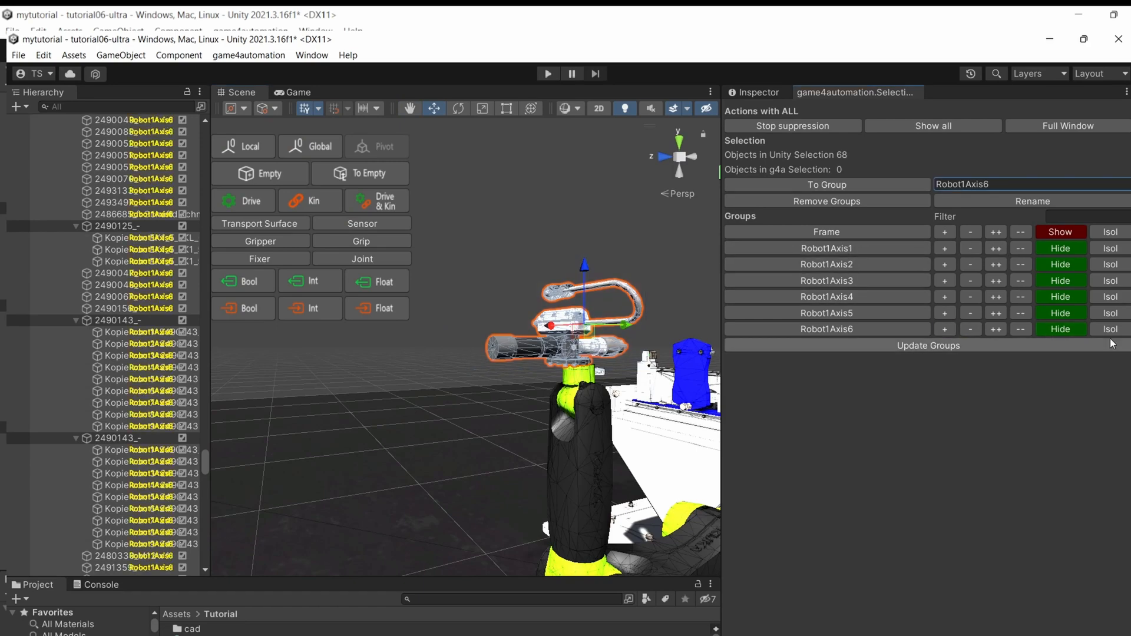
# Check the robot groups by hiding and showing Robot1Axis6, Robot1Axis5, Robot1Axis4 and Robot1Axis3 again
pyautogui.click(1071, 331)
pyautogui.click(1064, 329)
pyautogui.click(1063, 330)
pyautogui.click(1064, 329)
pyautogui.click(1064, 314)
pyautogui.click(1069, 314)
pyautogui.click(1070, 313)
pyautogui.click(1070, 314)
pyautogui.click(1071, 299)
pyautogui.click(1069, 297)
pyautogui.click(1069, 297)
pyautogui.click(1070, 297)
pyautogui.click(1070, 298)
pyautogui.click(1070, 298)
pyautogui.click(1068, 313)
pyautogui.click(1067, 314)
pyautogui.click(1067, 281)
pyautogui.click(1067, 281)
pyautogui.click(1067, 282)
pyautogui.click(1066, 281)
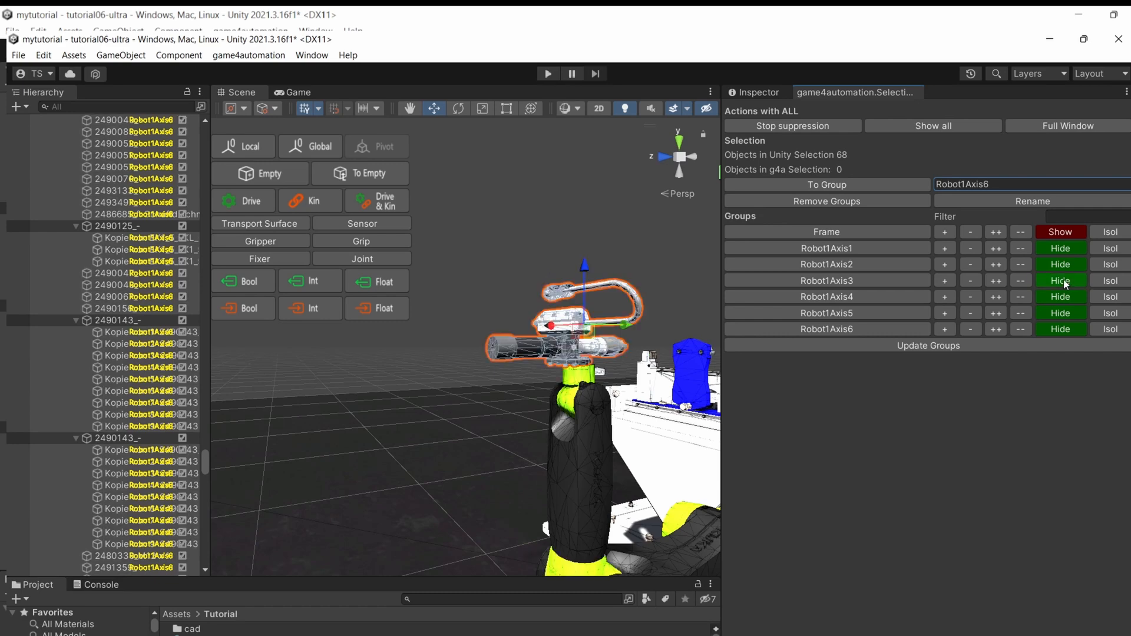
pyautogui.click(1066, 282)
pyautogui.click(1067, 282)
pyautogui.click(1067, 281)
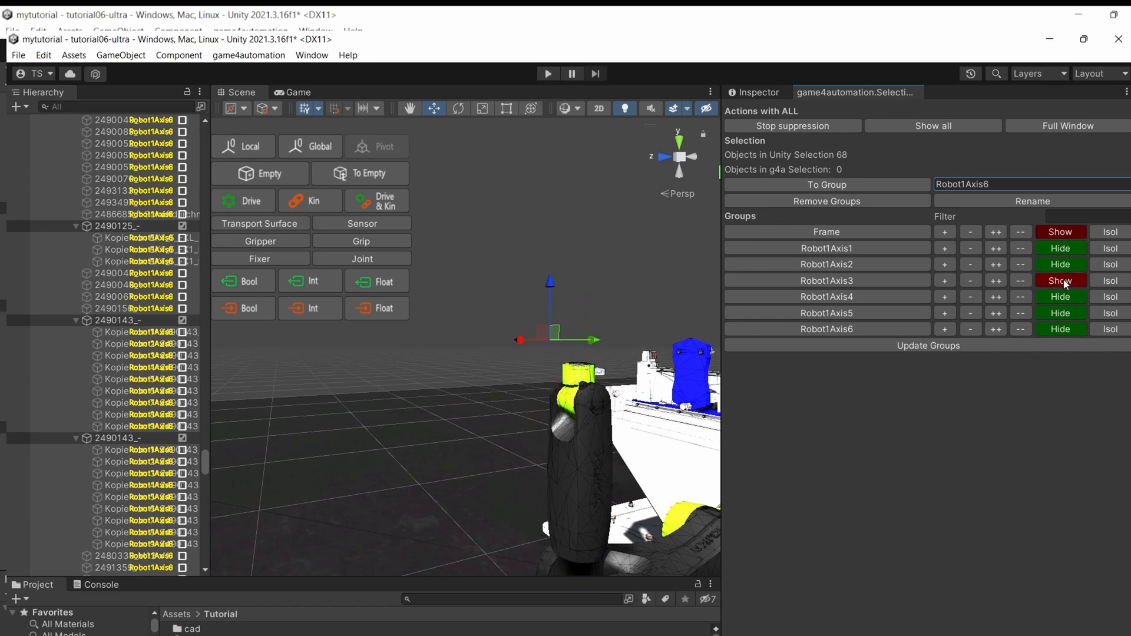
pyautogui.click(1067, 282)
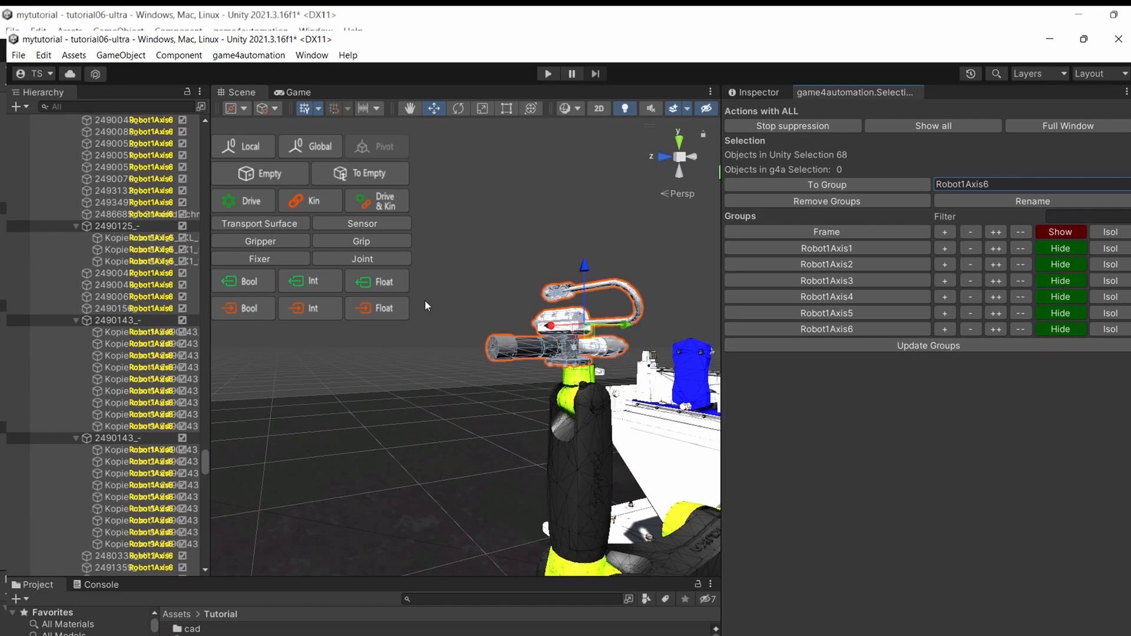
# Widen the hierarchy and examine the group labels of the gripper parts up to the top of the object tree
pyautogui.moveTo(212, 336); pyautogui.dragTo(477, 324)
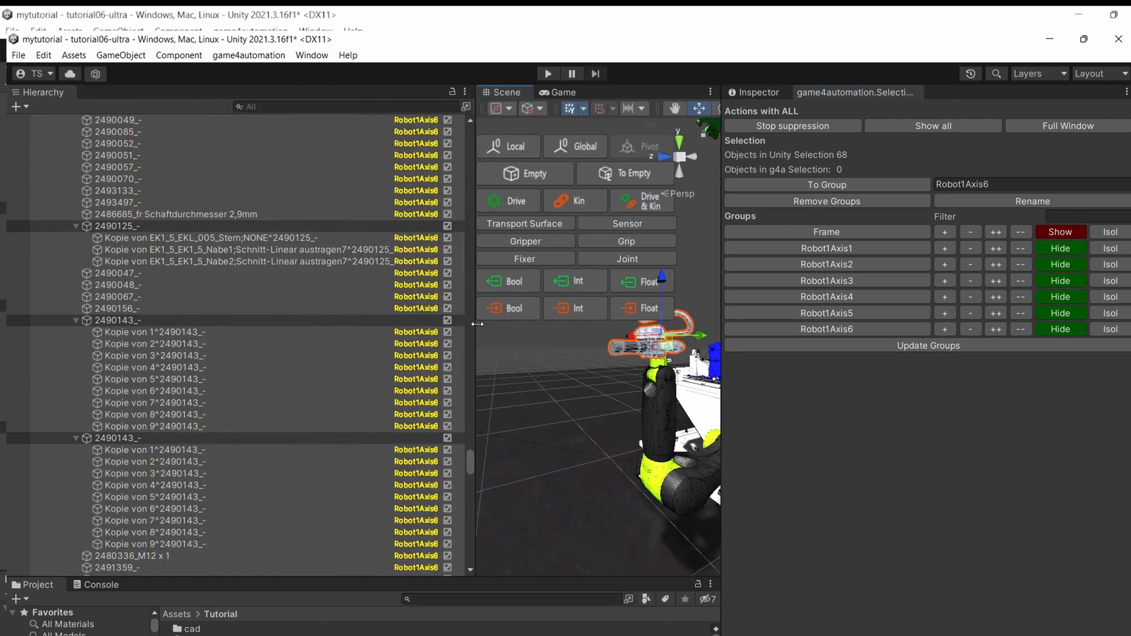
pyautogui.scroll(8, 422, 217)
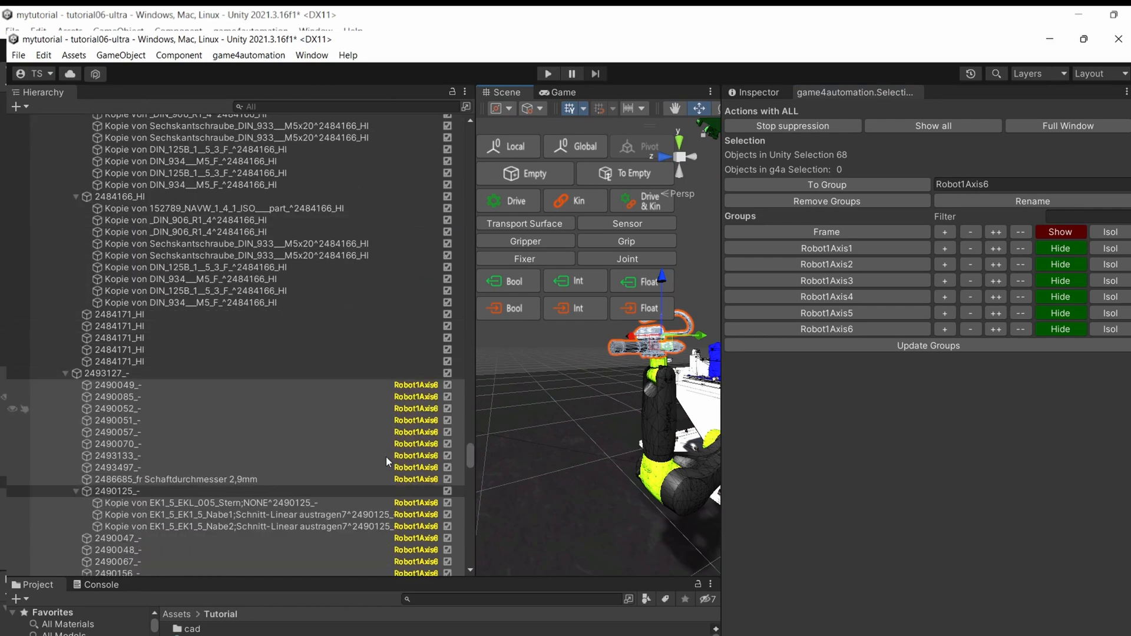
pyautogui.scroll(-8, 389, 459)
pyautogui.scroll(8, 406, 460)
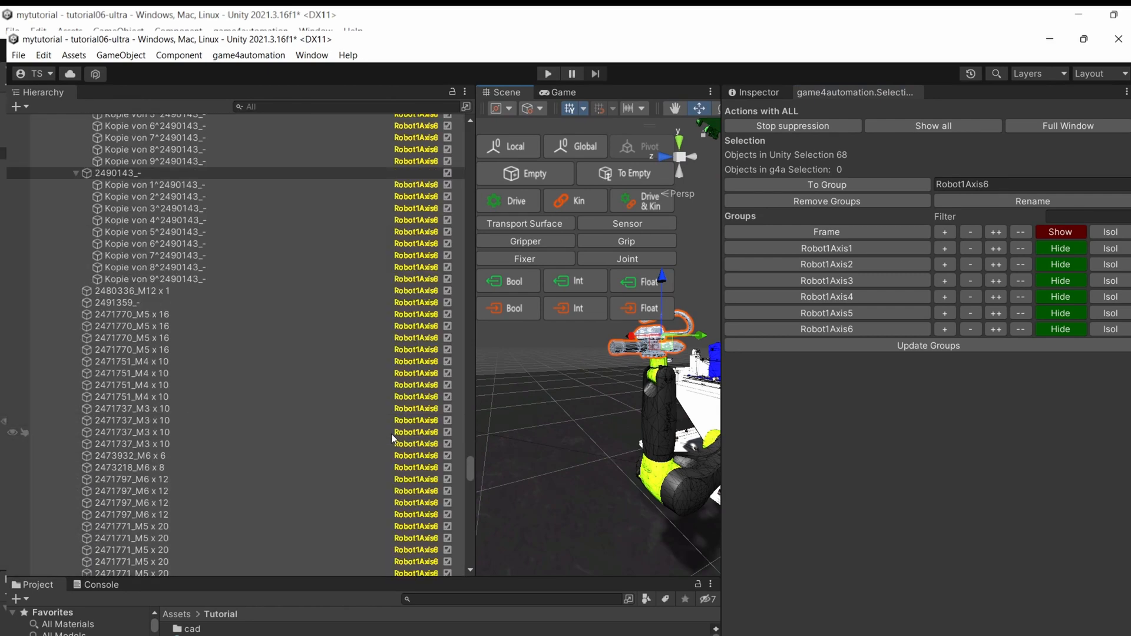
pyautogui.scroll(10, 328, 282)
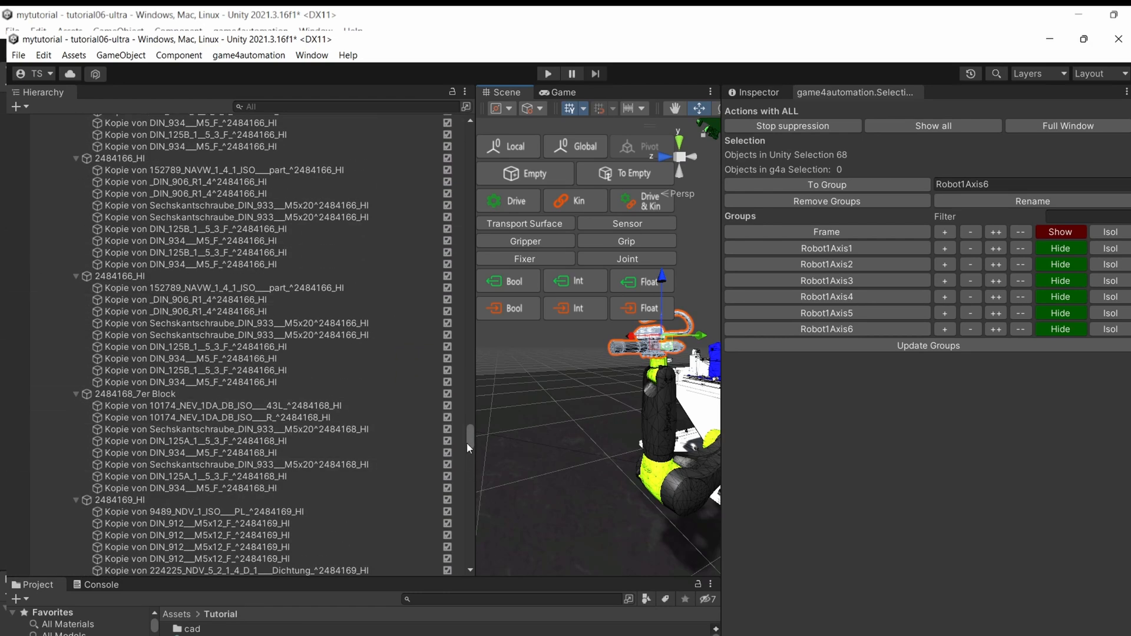
pyautogui.moveTo(469, 448); pyautogui.dragTo(470, 115)
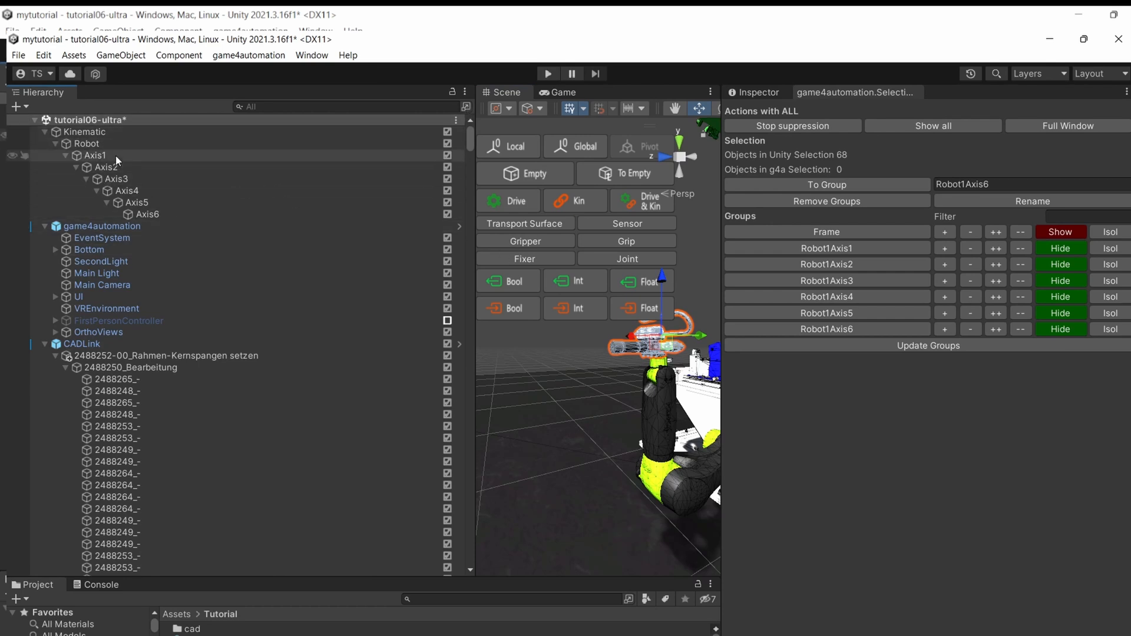
# Narrow the hierarchy and enlarge the Scene view around the black and yellow robot
pyautogui.scroll(-3, 582, 368)
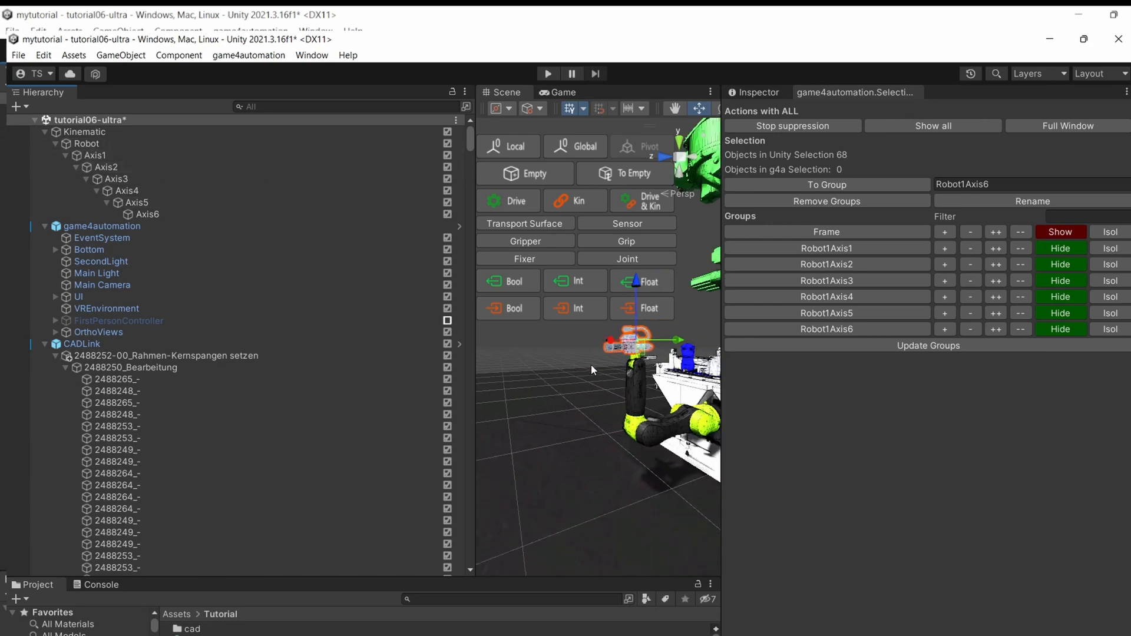
pyautogui.moveTo(625, 435); pyautogui.dragTo(568, 413, button='middle')
pyautogui.moveTo(476, 375); pyautogui.dragTo(352, 375)
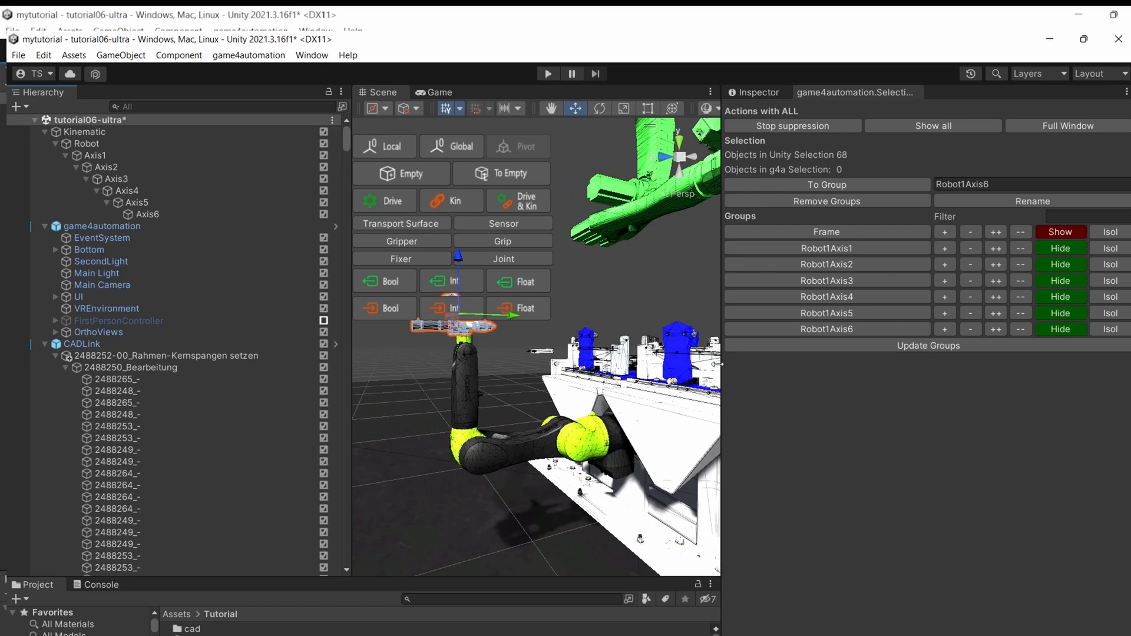
pyautogui.moveTo(720, 370); pyautogui.dragTo(833, 364)
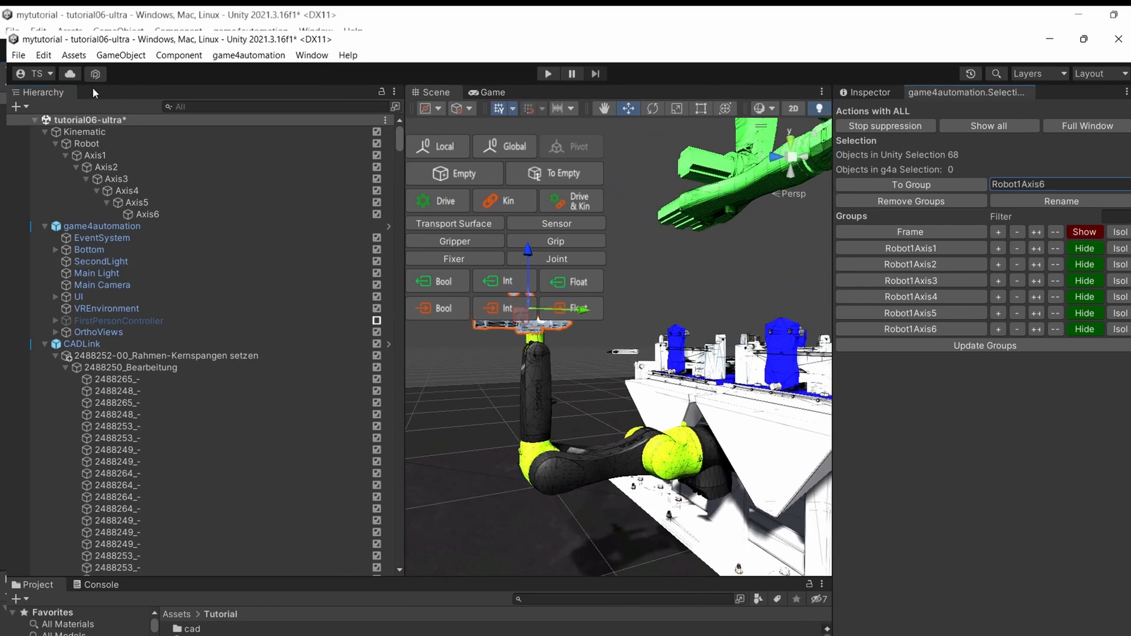
# Add a drive with kinematic to each of the robot objects Axis1 through Axis6
pyautogui.click(107, 157)
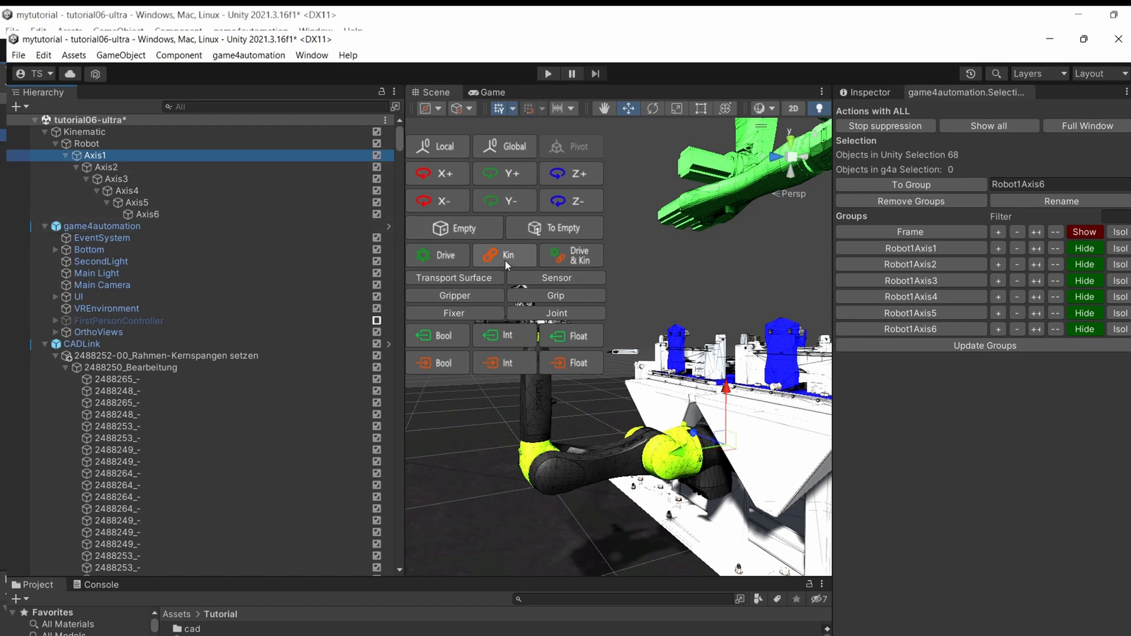
pyautogui.click(572, 255)
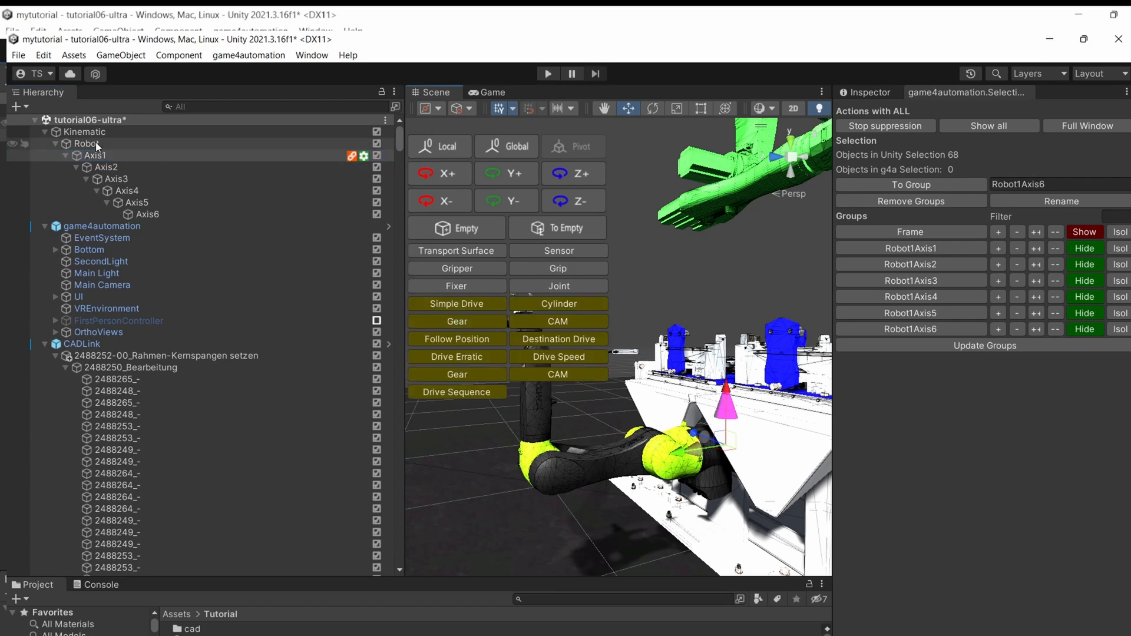
pyautogui.click(116, 171)
pyautogui.keyDown('shift'); pyautogui.click(162, 214); pyautogui.keyUp('shift')
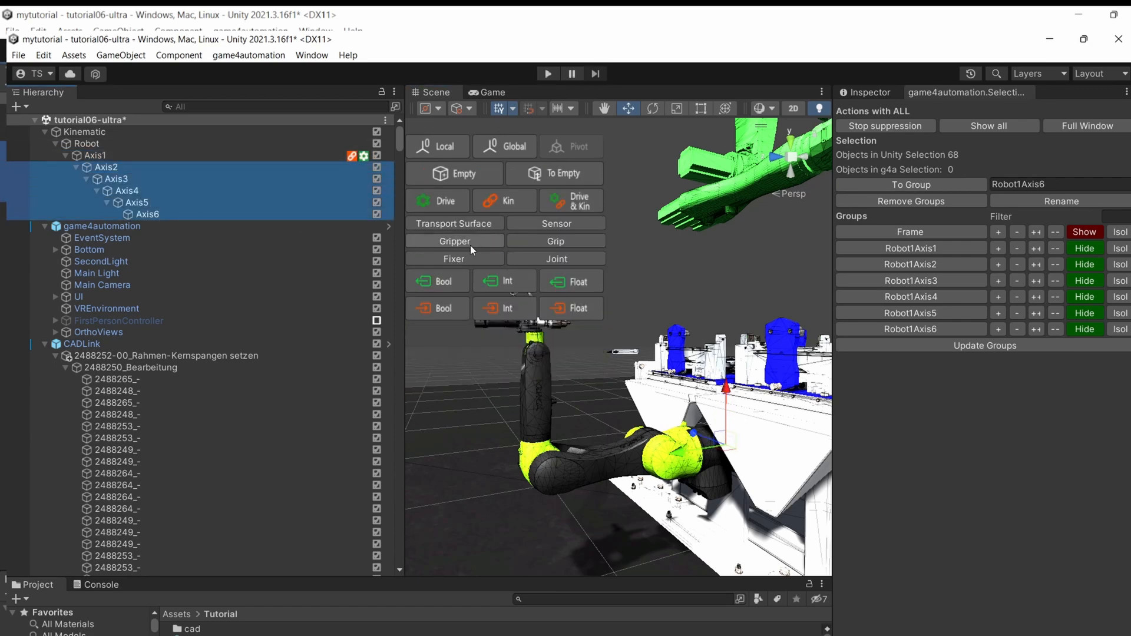
pyautogui.click(567, 207)
# Set the direction of Axis1's drive to Rotation Y
pyautogui.click(138, 154)
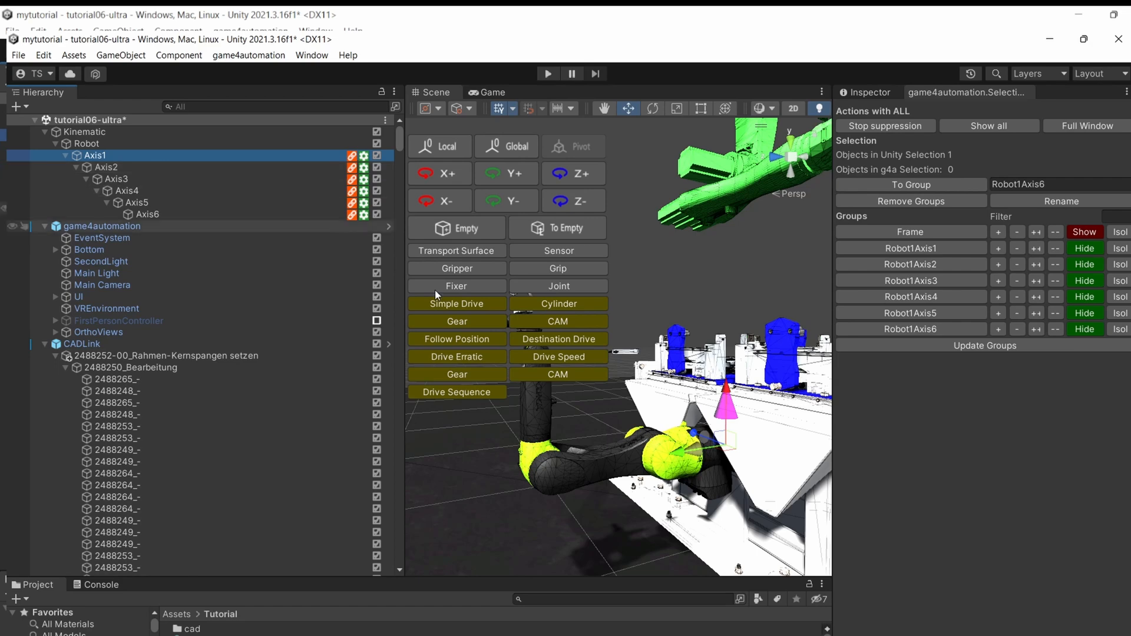
pyautogui.click(868, 92)
pyautogui.click(991, 289)
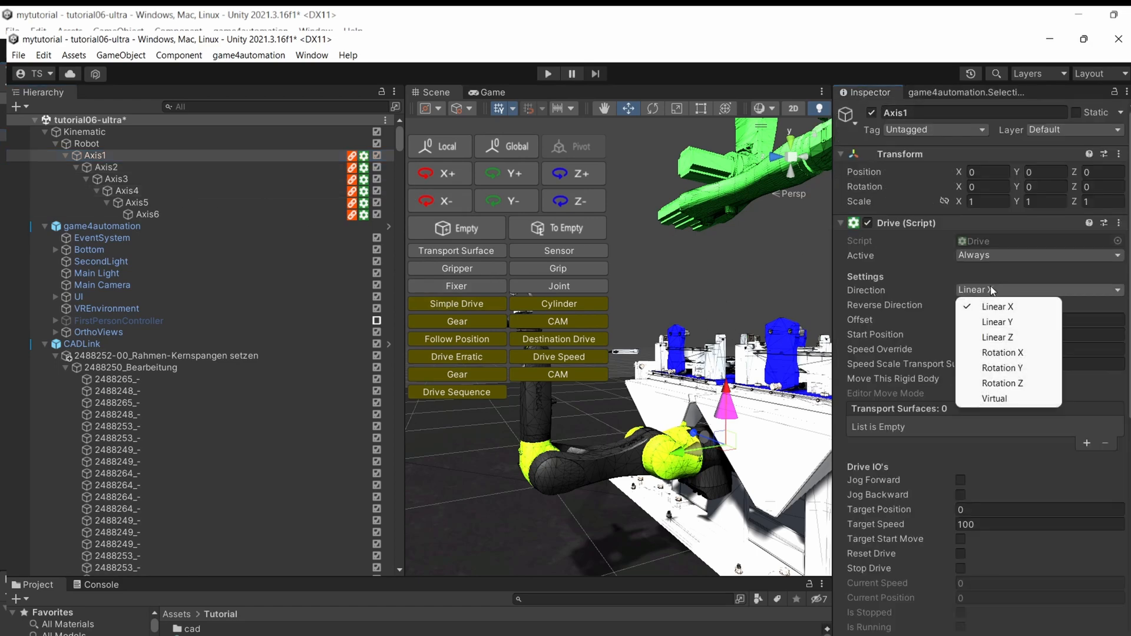
pyautogui.click(1011, 369)
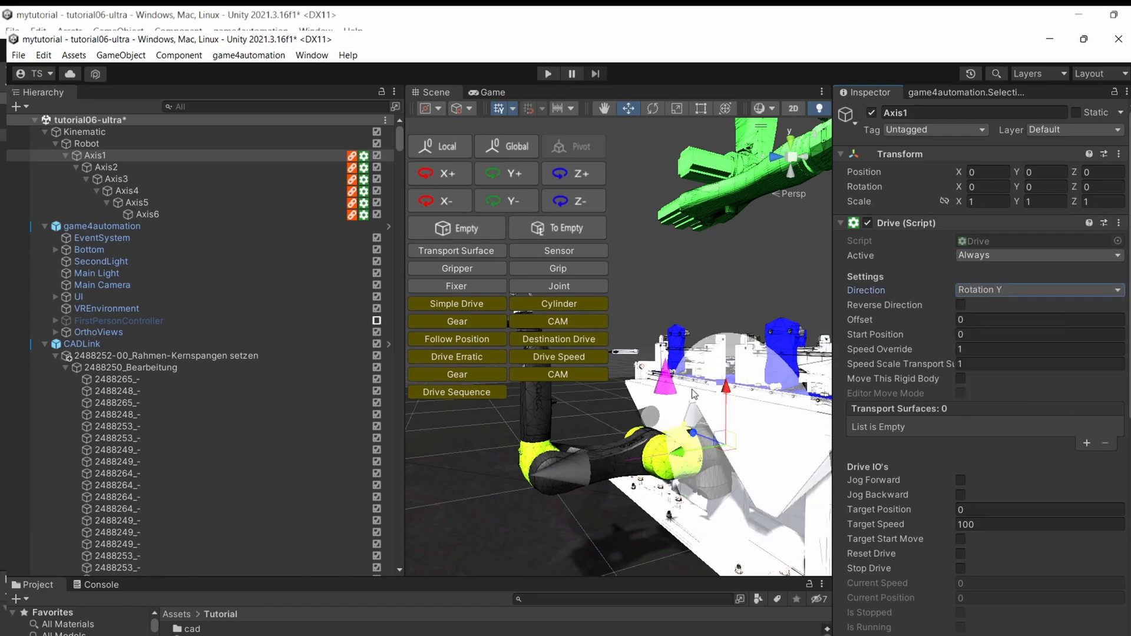
# Enable group integration in Axis1's kinematic and choose the group Robot1Axis1
pyautogui.moveTo(684, 360); pyautogui.dragTo(757, 318, button='right')
pyautogui.scroll(5, 758, 318)
pyautogui.scroll(-5, 757, 319)
pyautogui.moveTo(757, 330); pyautogui.dragTo(757, 296, button='middle')
pyautogui.moveTo(757, 296); pyautogui.dragTo(913, 280, button='right')
pyautogui.moveTo(675, 327); pyautogui.dragTo(821, 300, button='middle')
pyautogui.moveTo(822, 300); pyautogui.dragTo(607, 361, button='right')
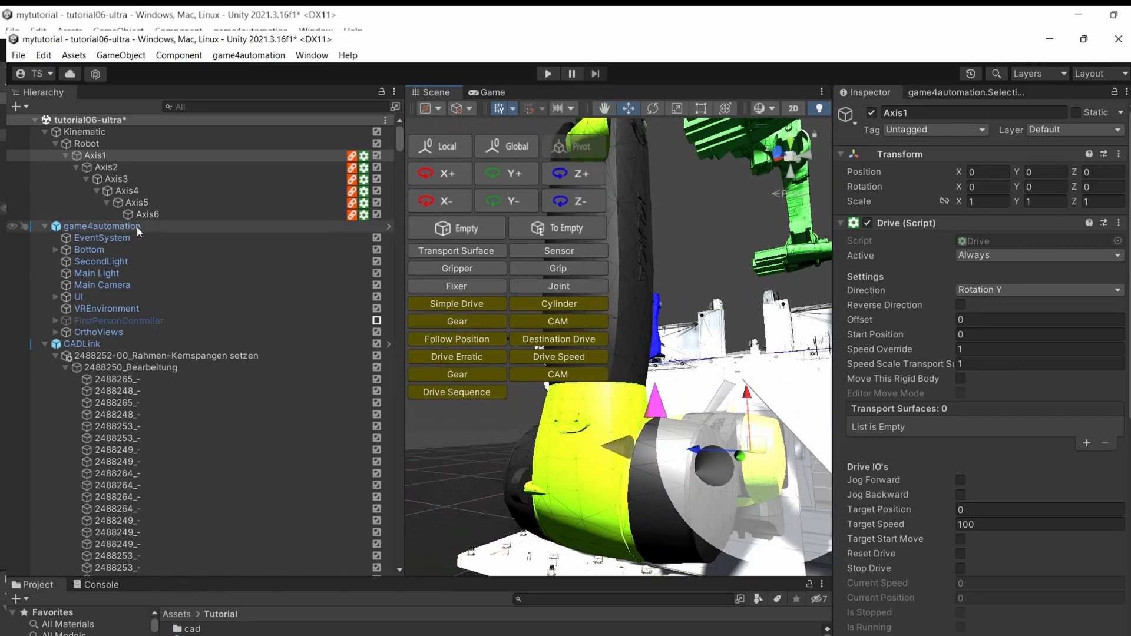
pyautogui.click(111, 154)
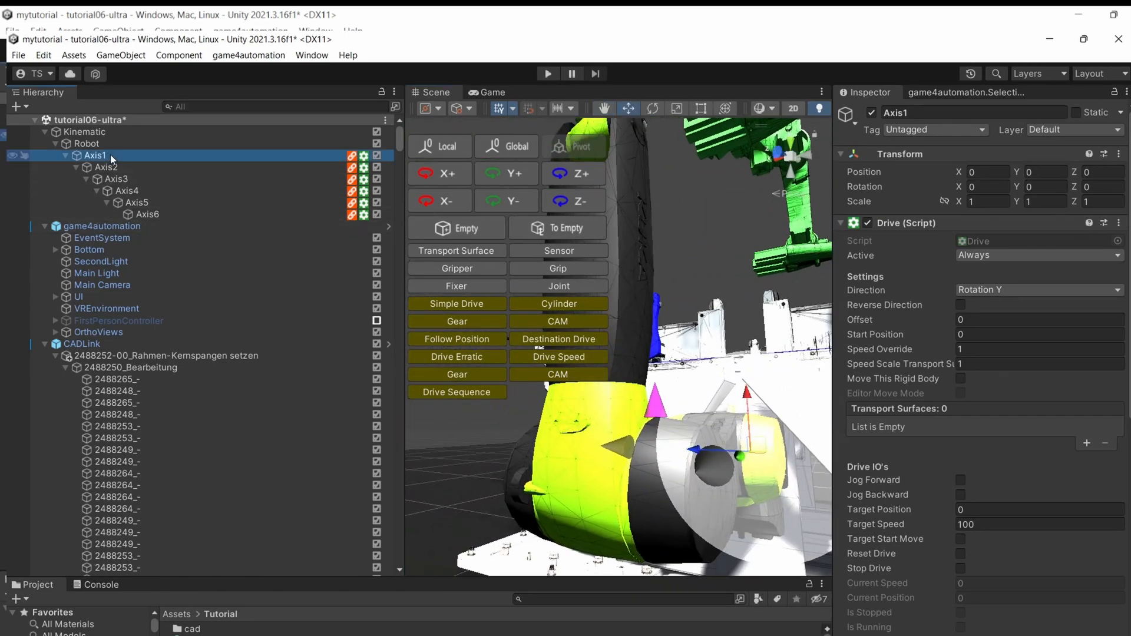
pyautogui.scroll(-10, 988, 295)
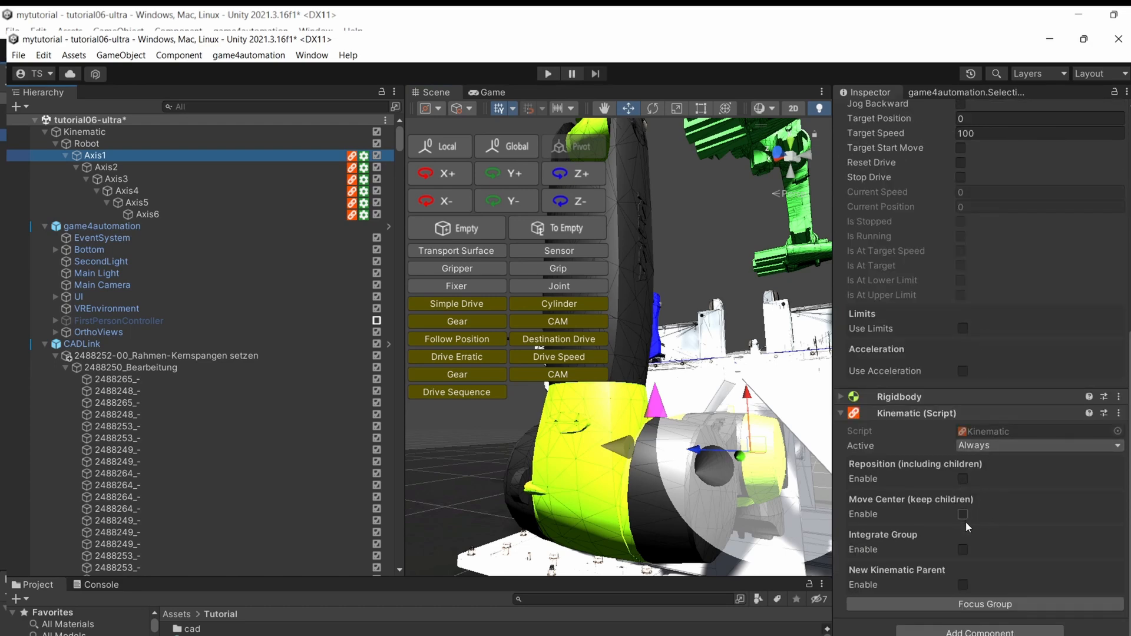
pyautogui.click(964, 549)
pyautogui.click(1009, 564)
pyautogui.click(1007, 566)
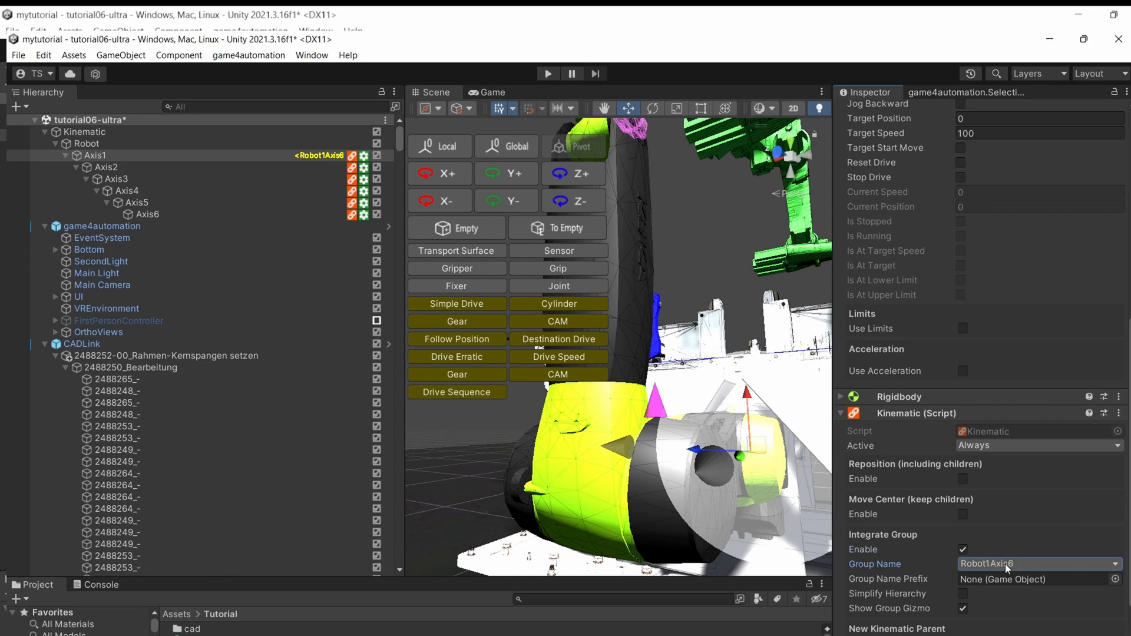
pyautogui.click(1009, 560)
pyautogui.click(1014, 500)
# Enable group integration in the kinematics of Axis2 and Axis3, using the groups Robot1Axis2 and Robot1Axis3
pyautogui.click(177, 167)
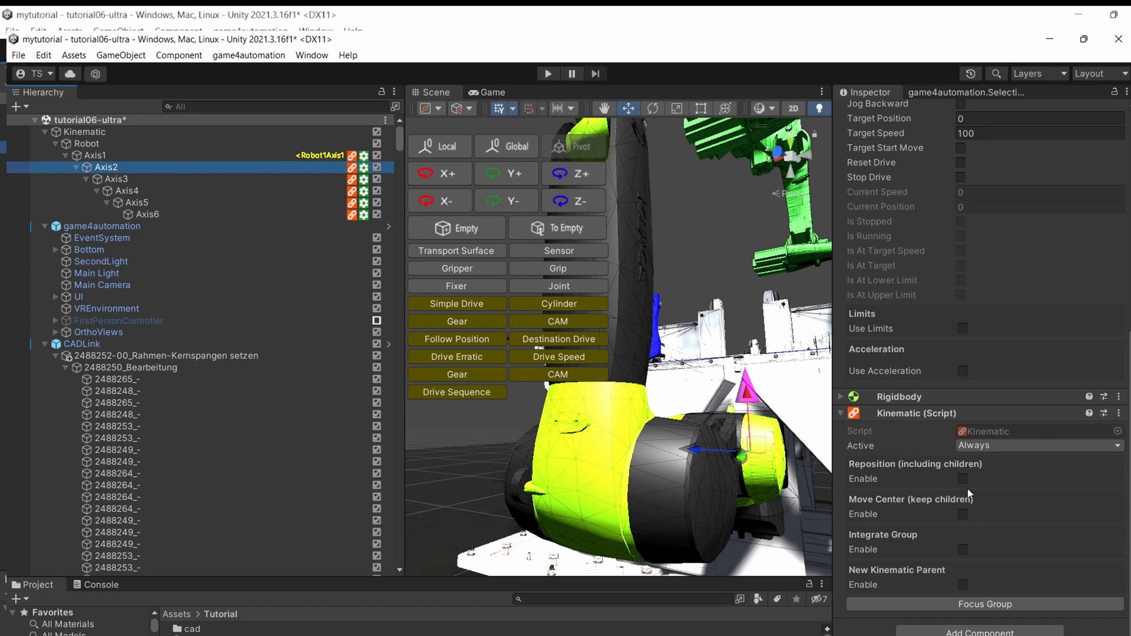
pyautogui.click(963, 550)
pyautogui.click(1009, 564)
pyautogui.click(1010, 498)
pyautogui.click(117, 179)
pyautogui.click(963, 549)
pyautogui.click(1015, 564)
pyautogui.click(1026, 514)
# Enable group integration in the kinematics of Axis4 and Axis5, using the groups Robot1Axis4 and Robot1Axis5
pyautogui.click(139, 191)
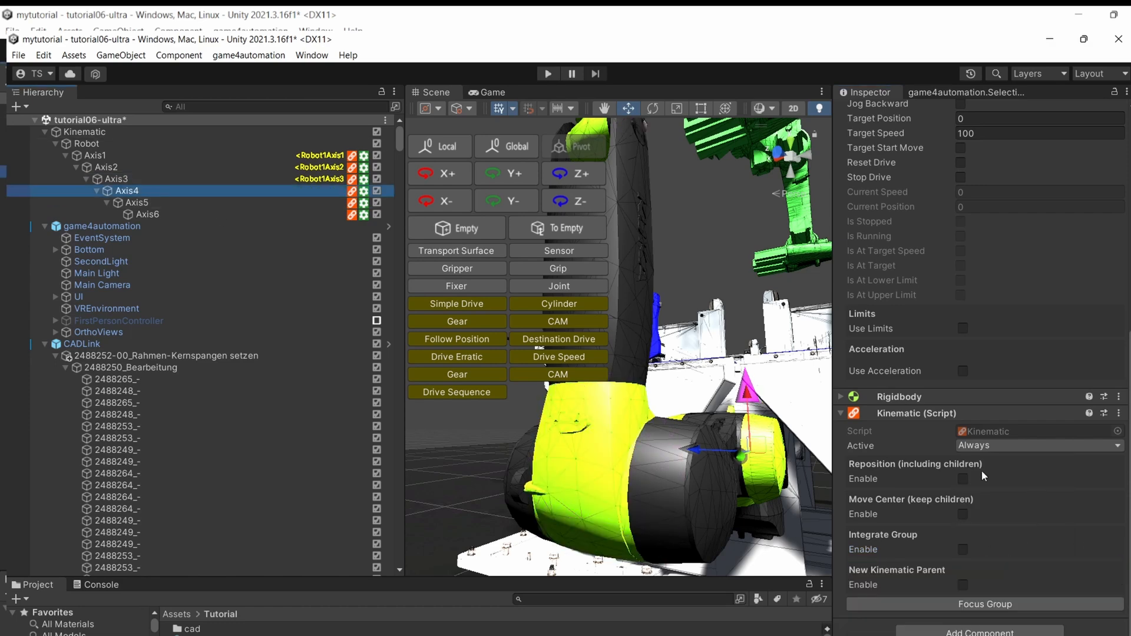
pyautogui.click(963, 550)
pyautogui.click(1015, 565)
pyautogui.click(1025, 541)
pyautogui.click(137, 202)
pyautogui.click(963, 550)
pyautogui.click(1014, 565)
pyautogui.click(1026, 558)
# Enable group integration in Axis6's kinematic and choose the group Robot1Axis6
pyautogui.scroll(1, 741, 271)
pyautogui.scroll(4, 295, 311)
pyautogui.click(274, 171)
pyautogui.click(963, 550)
pyautogui.scroll(-1, 996, 567)
pyautogui.click(1005, 525)
pyautogui.click(1009, 632)
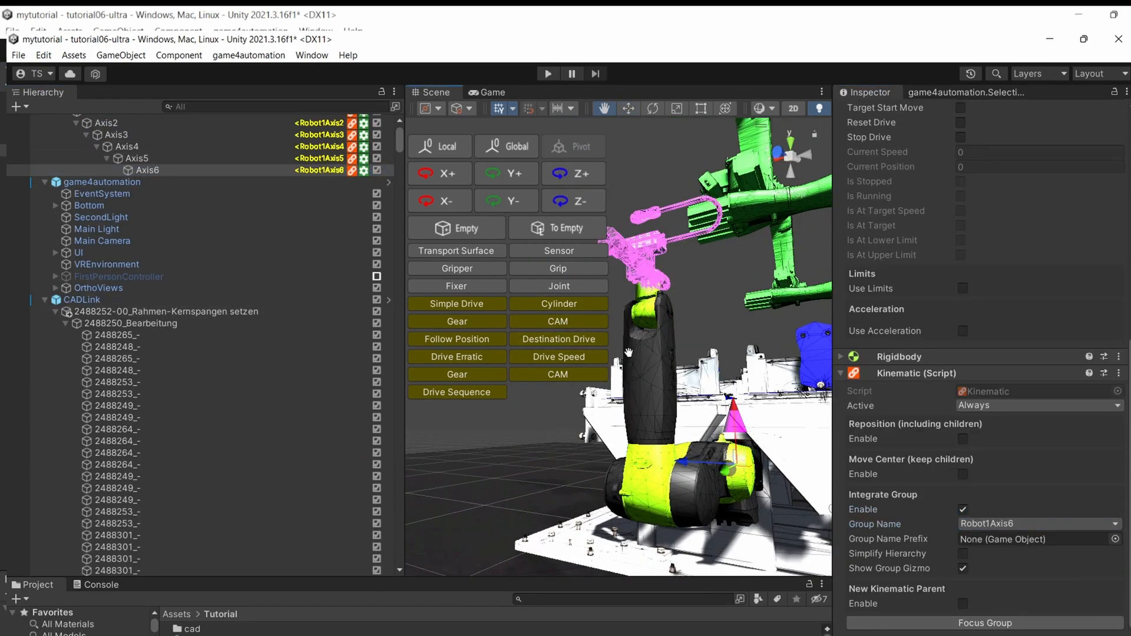
# Add a Drive_Erratic Position component to Axis1 of the robot
pyautogui.scroll(-5, 628, 352)
pyautogui.scroll(2, 150, 168)
pyautogui.scroll(-2, 135, 150)
pyautogui.scroll(3, 136, 149)
pyautogui.click(115, 156)
pyautogui.moveTo(765, 405); pyautogui.dragTo(754, 454, button='right')
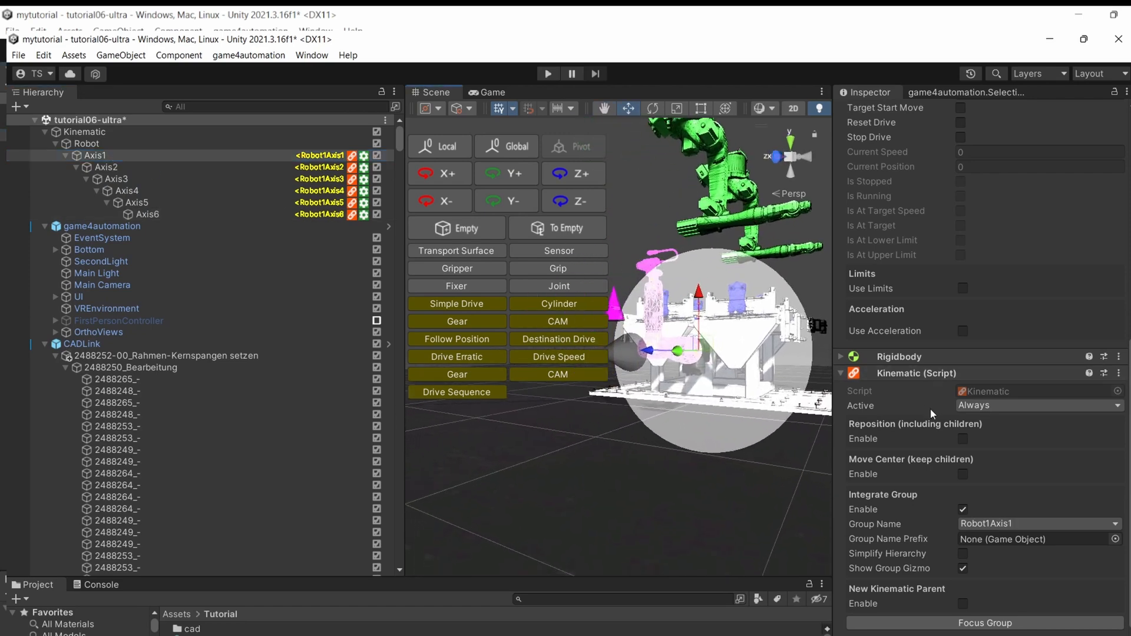
pyautogui.click(841, 372)
pyautogui.click(980, 632)
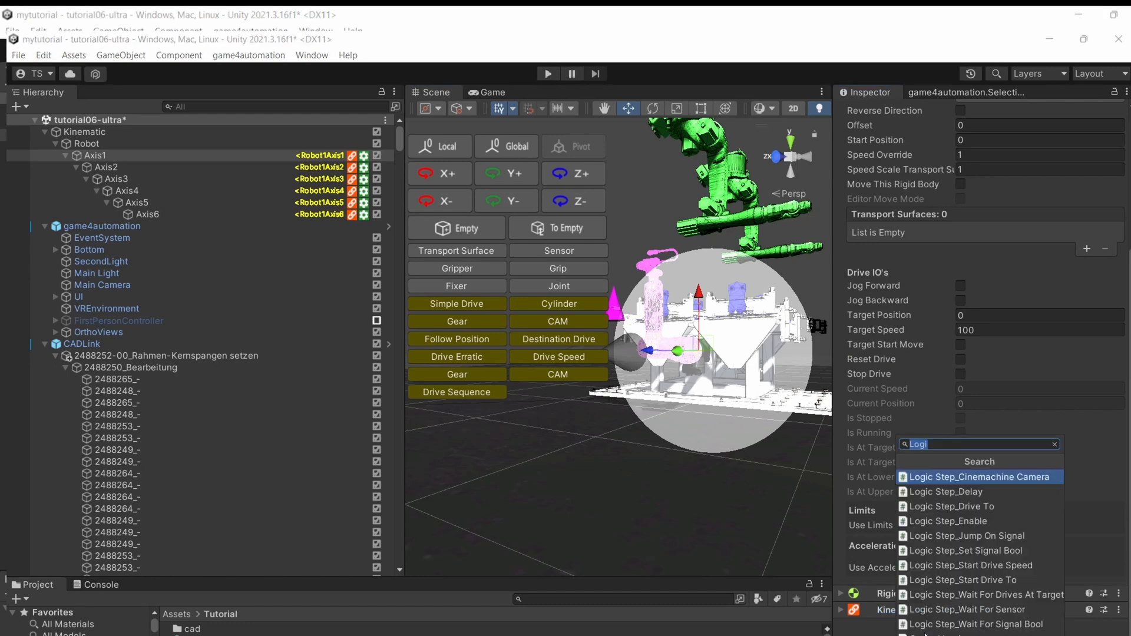
pyautogui.write('Dricve')
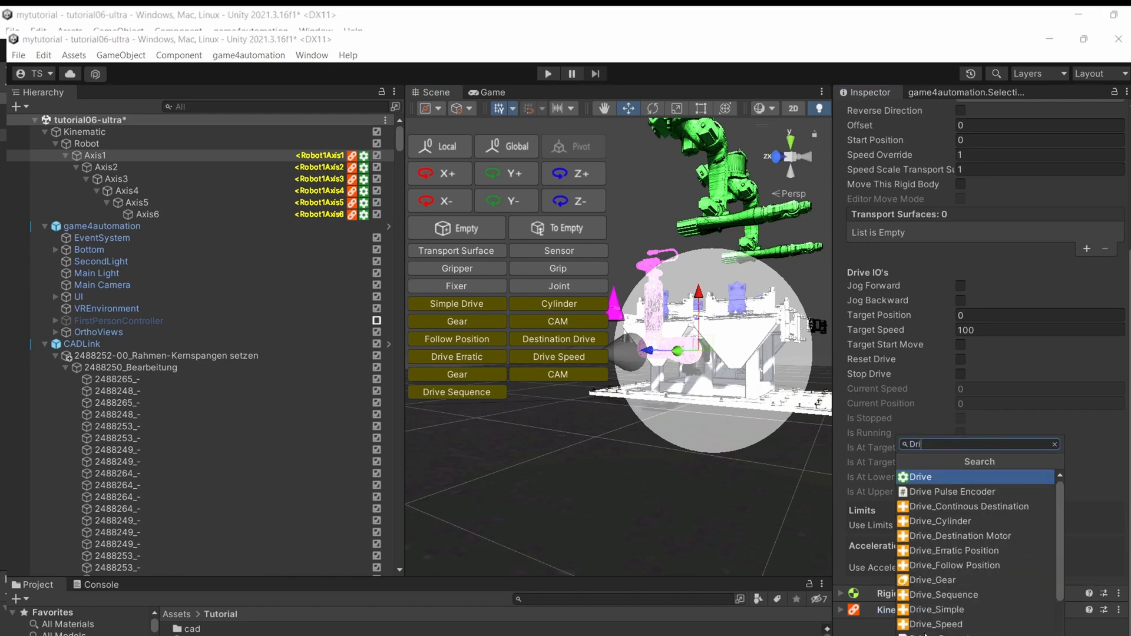
pyautogui.press('BackSpace')
pyautogui.press('BackSpace')
pyautogui.write('v?')
pyautogui.press('BackSpace')
pyautogui.press('Down')
pyautogui.press('Down')
pyautogui.press('Down')
pyautogui.press('Down')
pyautogui.press('Down')
pyautogui.press('Return')
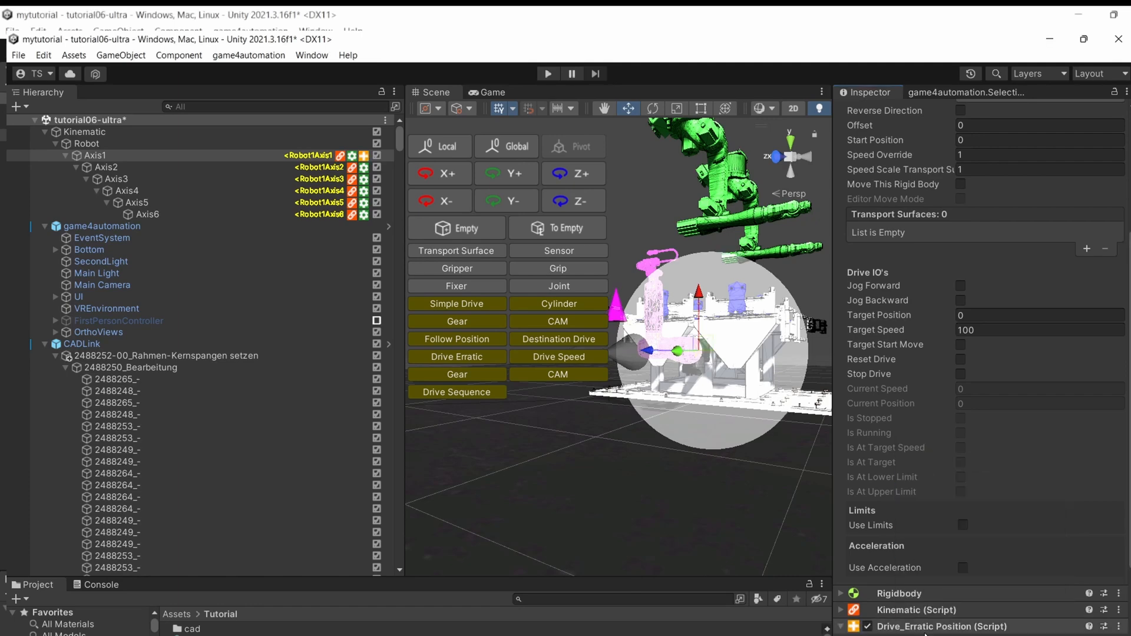
# Set Axis1's erratic drive to a minimum position of -90, a maximum position of 90 and a speed of 30
pyautogui.scroll(-3, 942, 479)
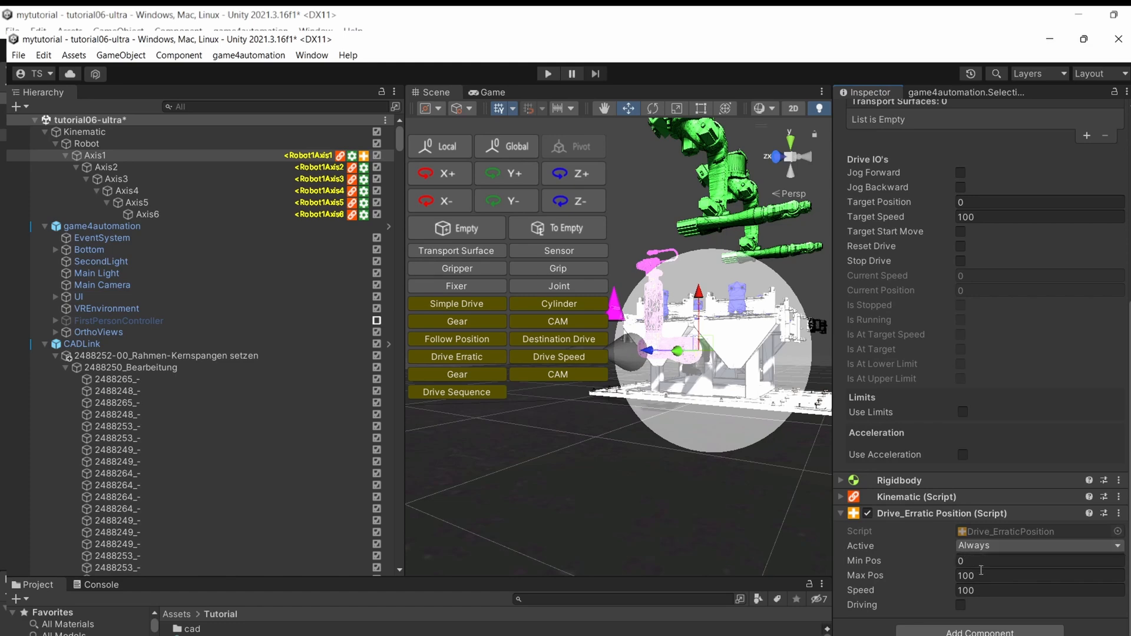
pyautogui.write('-9')
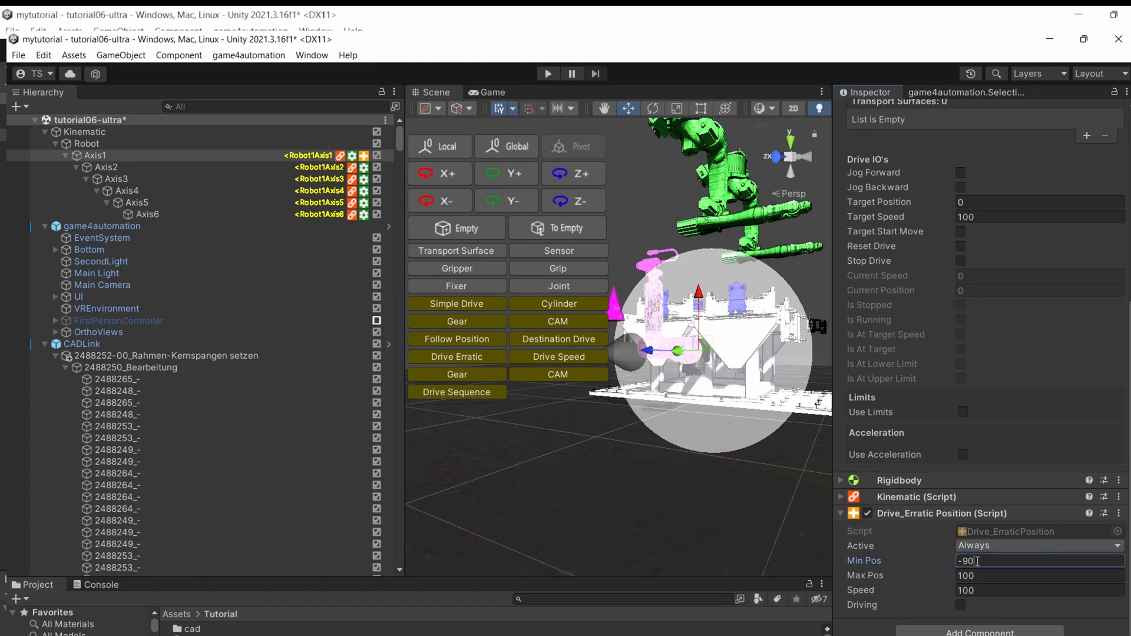
pyautogui.press('Tab')
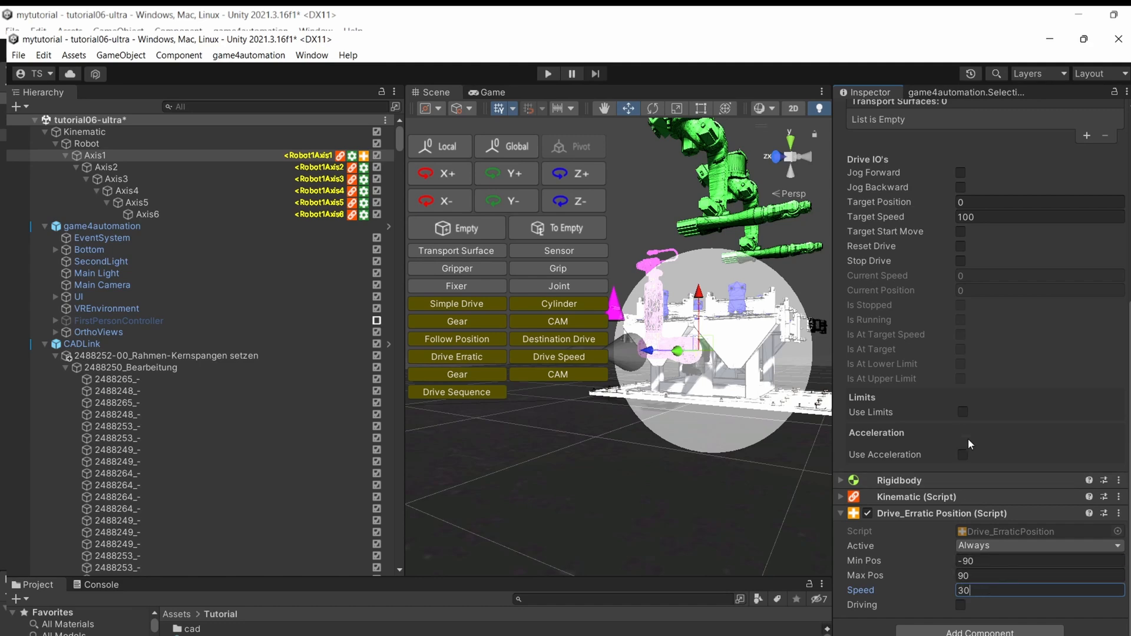
# Clear the object selection and make the hidden Frame group visible again
pyautogui.click(722, 148)
pyautogui.press('q')
pyautogui.scroll(-1, 694, 221)
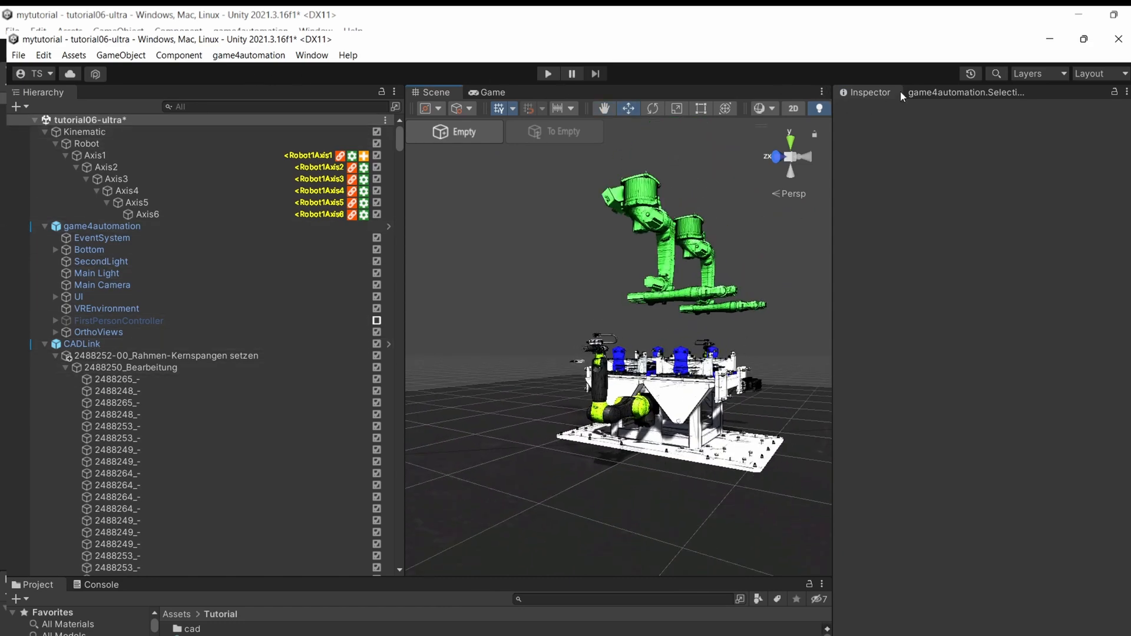
pyautogui.click(921, 92)
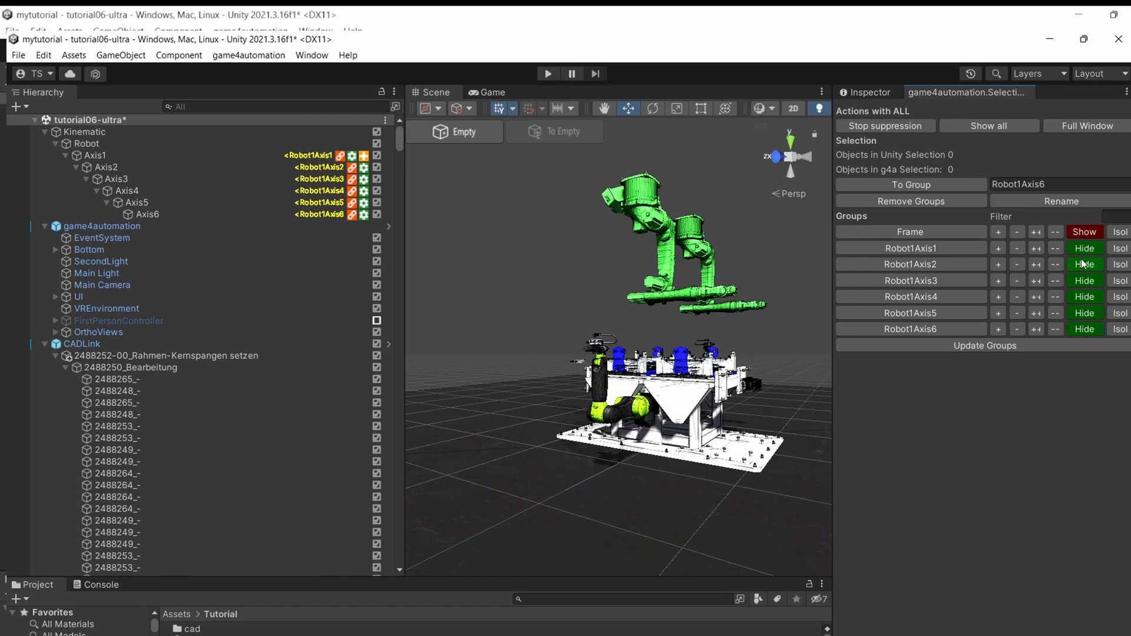
pyautogui.click(1085, 232)
pyautogui.scroll(2, 585, 160)
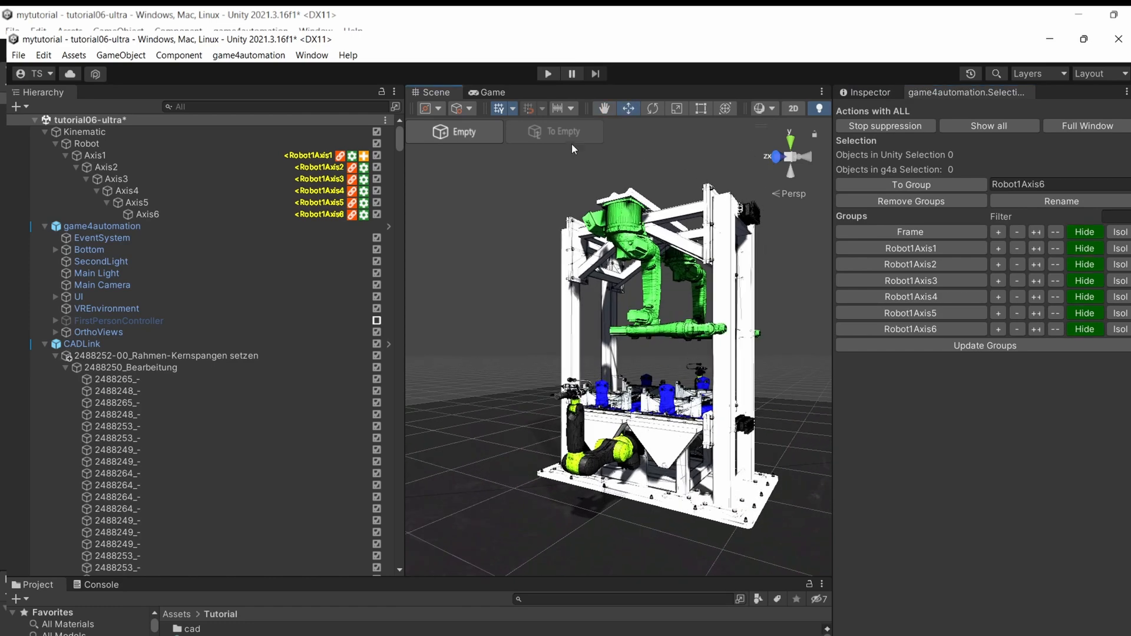
# Run the simulation with a wider game view, examine Axis1's motion from several angles, and stop it
pyautogui.click(548, 74)
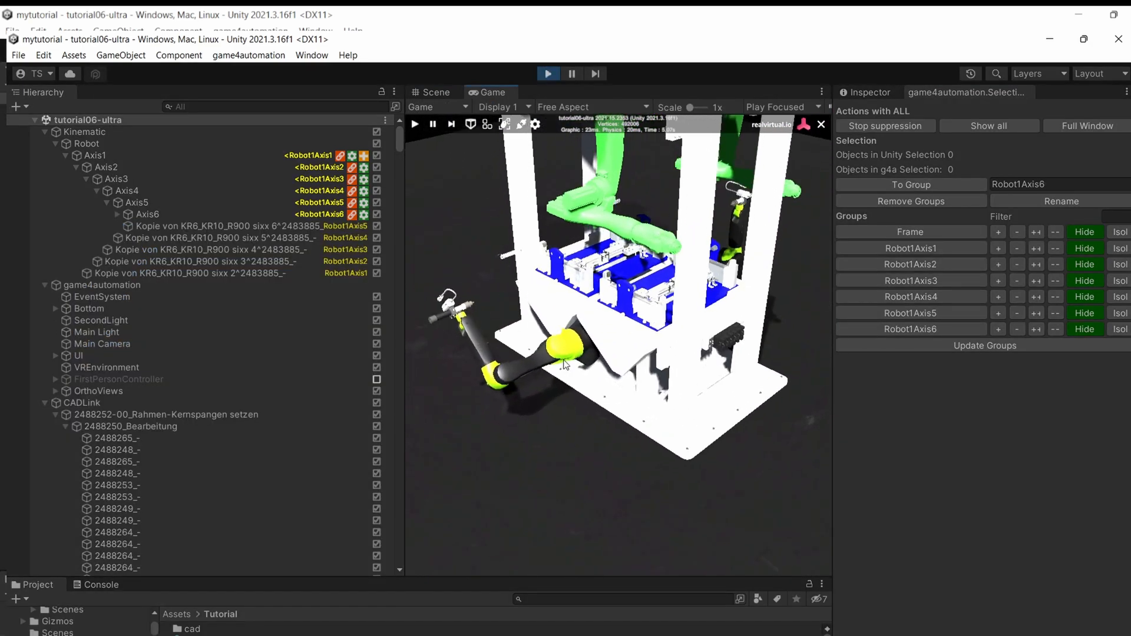
pyautogui.moveTo(405, 372); pyautogui.dragTo(318, 373)
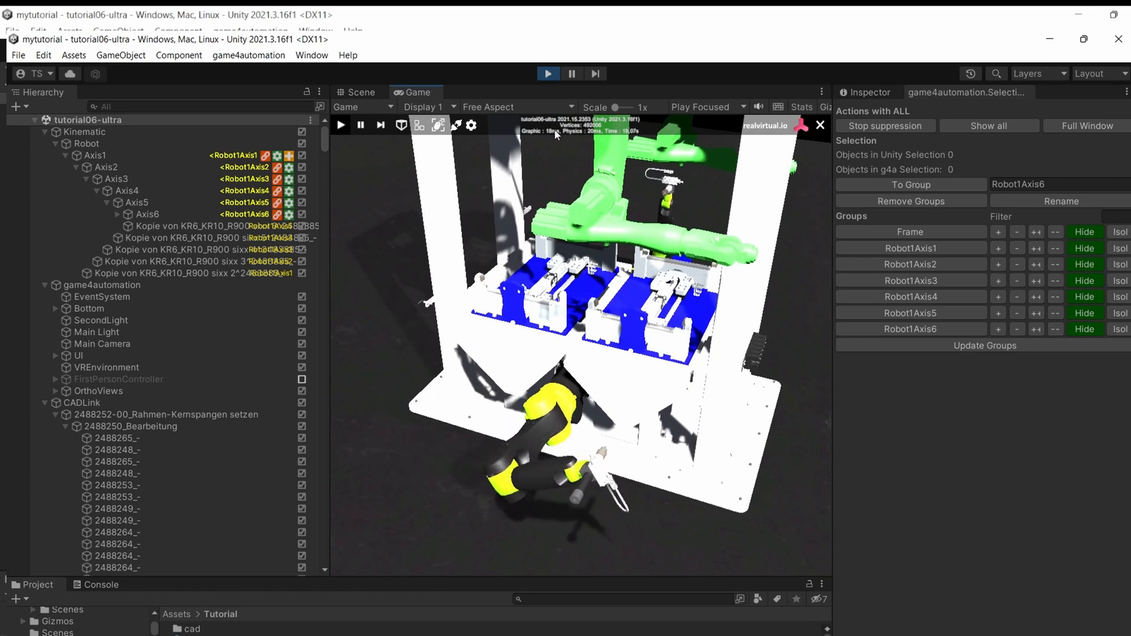
pyautogui.scroll(2, 548, 203)
pyautogui.moveTo(549, 203); pyautogui.dragTo(561, 177, button='right')
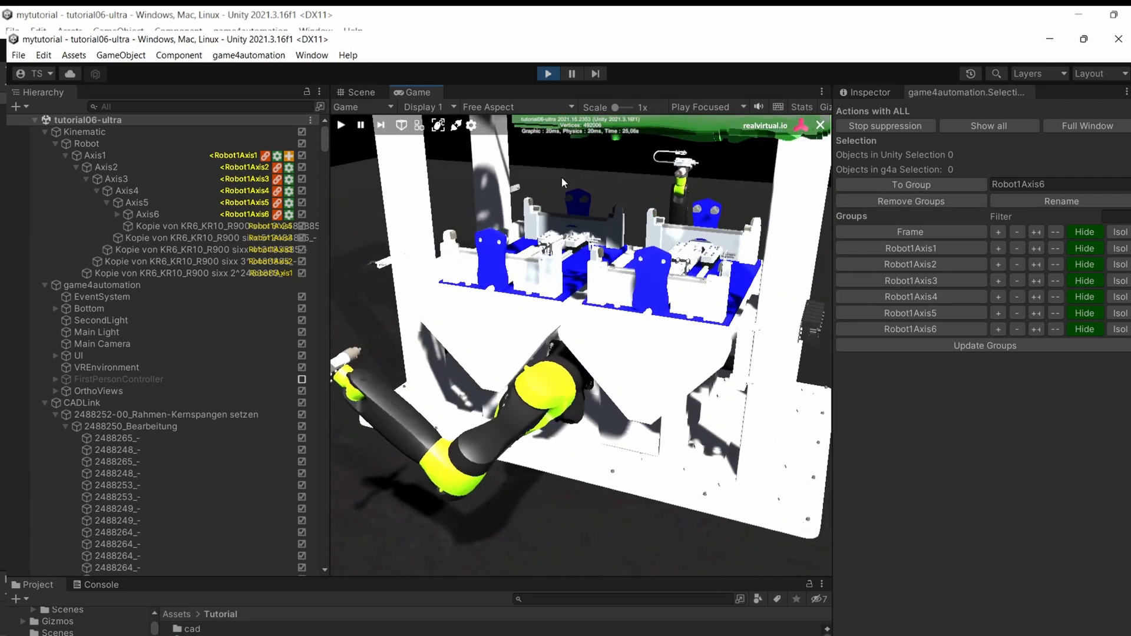
pyautogui.scroll(-3, 562, 178)
pyautogui.moveTo(562, 178); pyautogui.dragTo(570, 205, button='middle')
pyautogui.moveTo(570, 205); pyautogui.dragTo(543, 177, button='right')
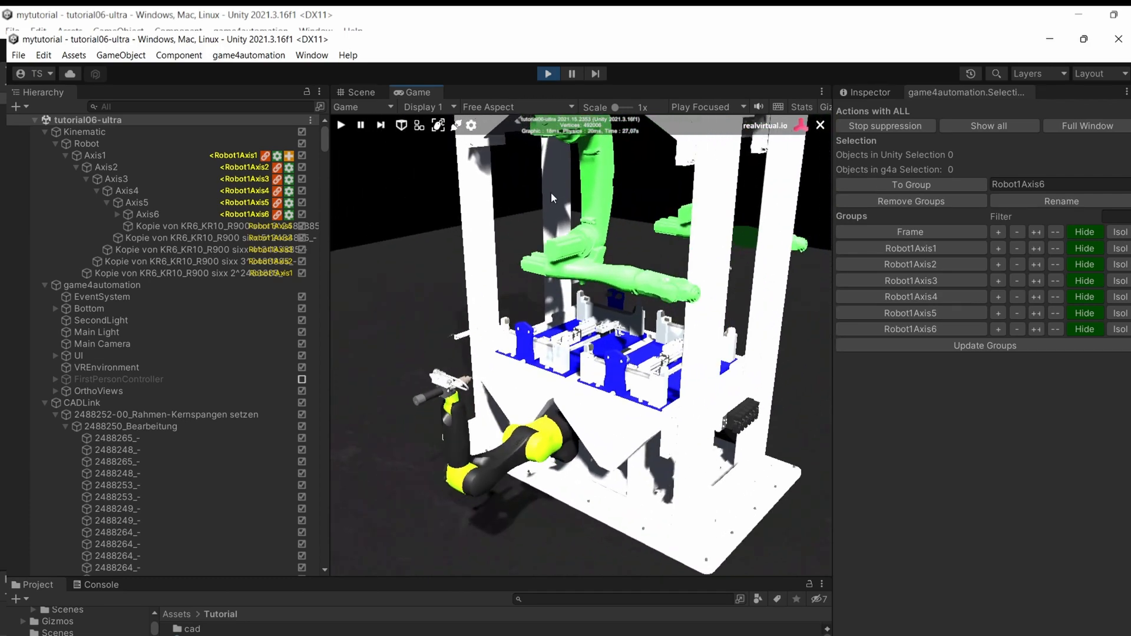
pyautogui.click(550, 73)
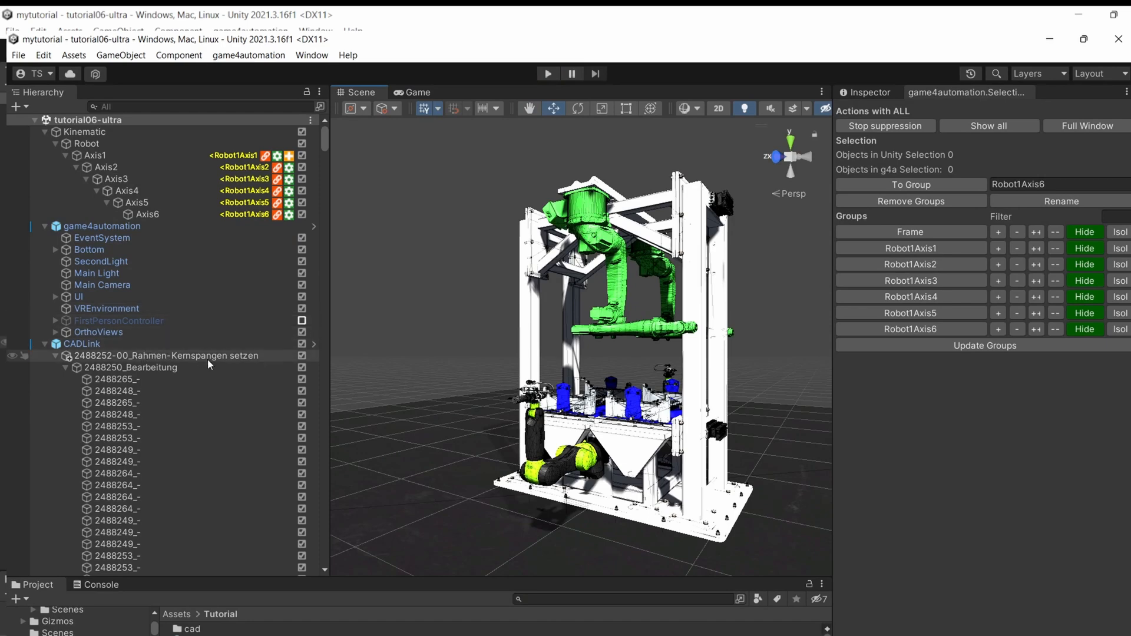
# Locate the imported robot parts assigned to groups Robot1Axis1 through Robot1Axis6 in the CADLink hierarchy
pyautogui.scroll(-9, 177, 371)
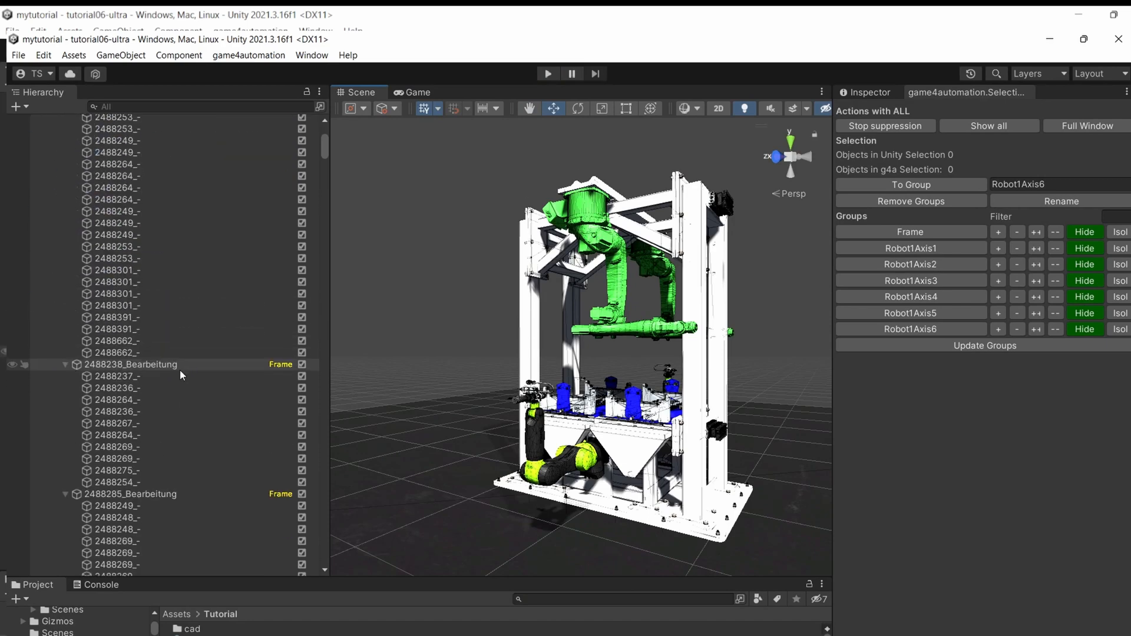
pyautogui.scroll(4, 180, 372)
pyautogui.scroll(-6, 191, 347)
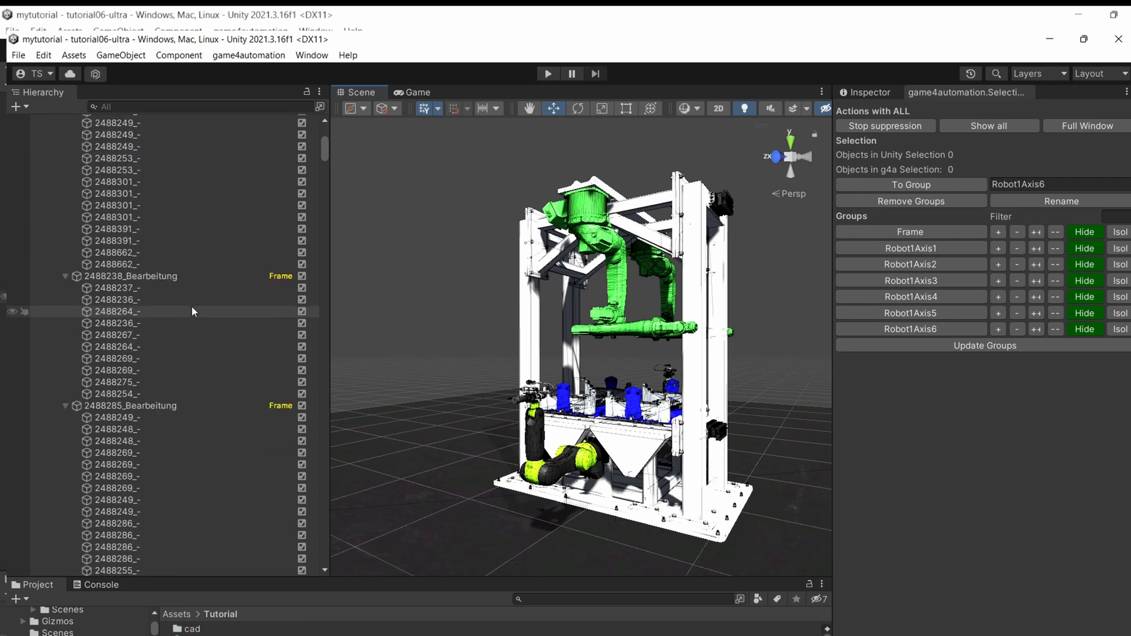
pyautogui.click(912, 248)
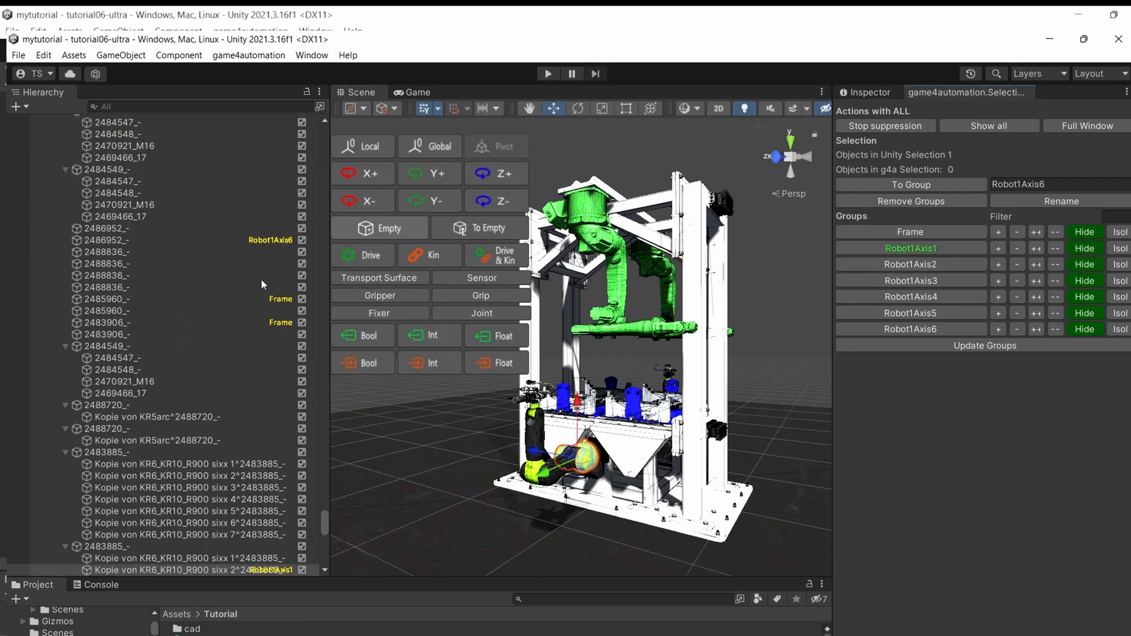
pyautogui.scroll(-5, 246, 459)
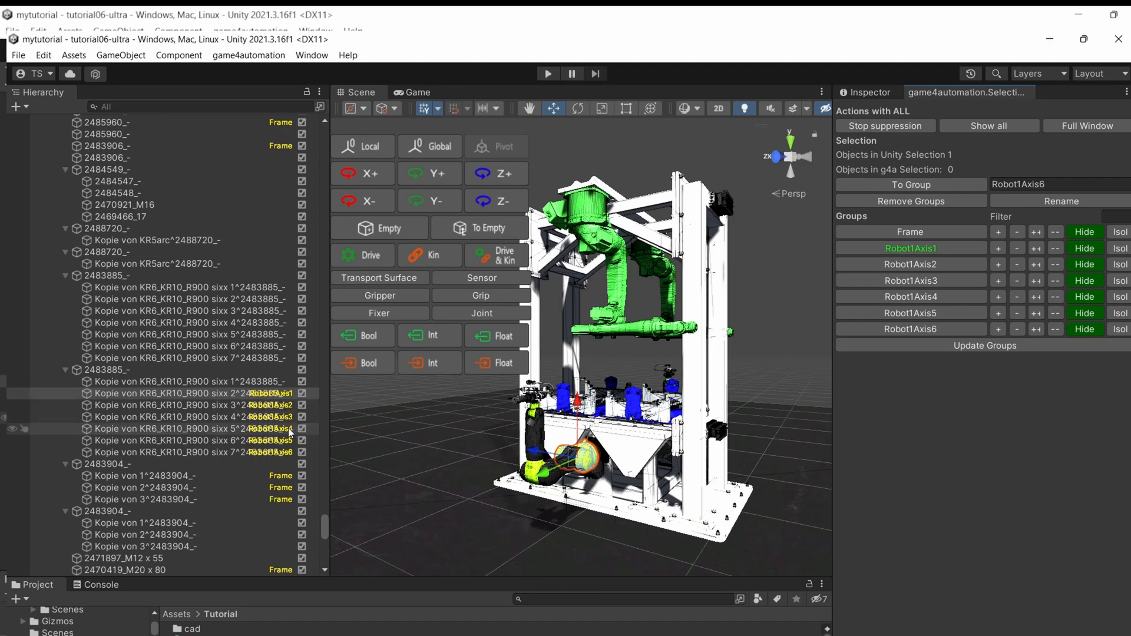
pyautogui.keyDown('shift'); pyautogui.click(234, 456); pyautogui.keyUp('shift')
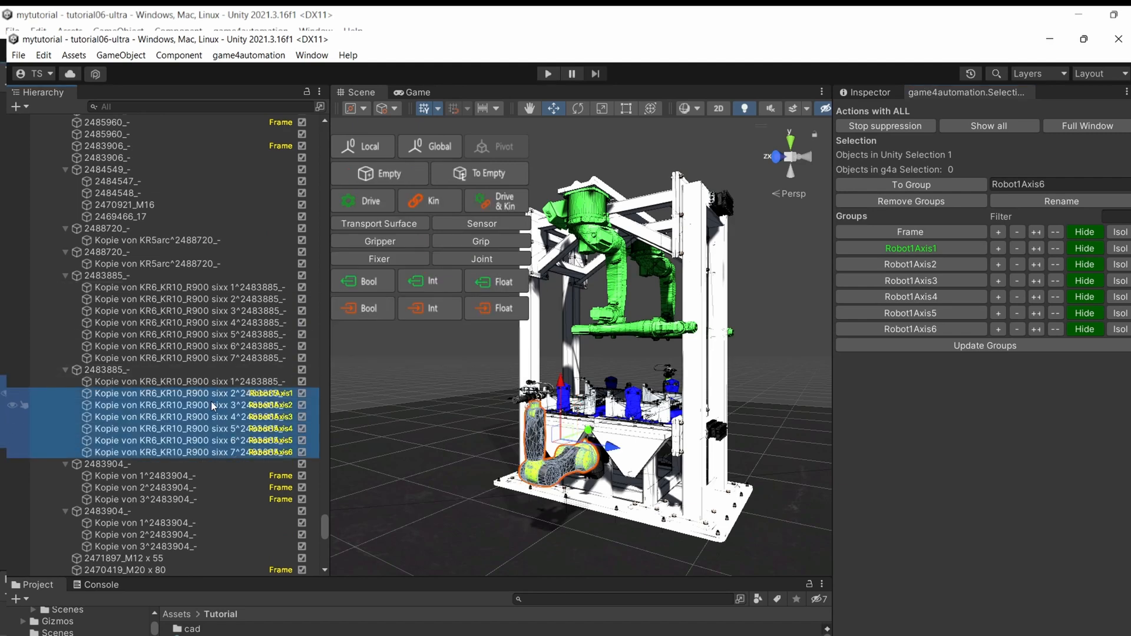
pyautogui.scroll(12, 165, 219)
pyautogui.moveTo(323, 513); pyautogui.dragTo(309, 118)
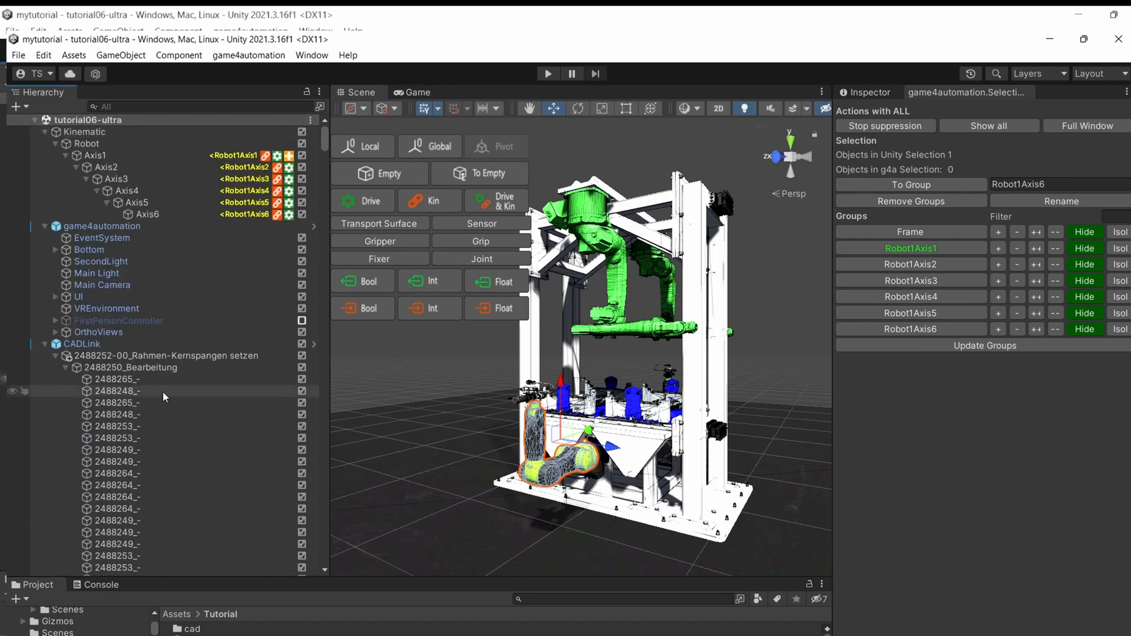
# Mark the imported root assembly 2488252-00_Rahmen-Kernspangen setzen as static, including all its child objects
pyautogui.click(151, 356)
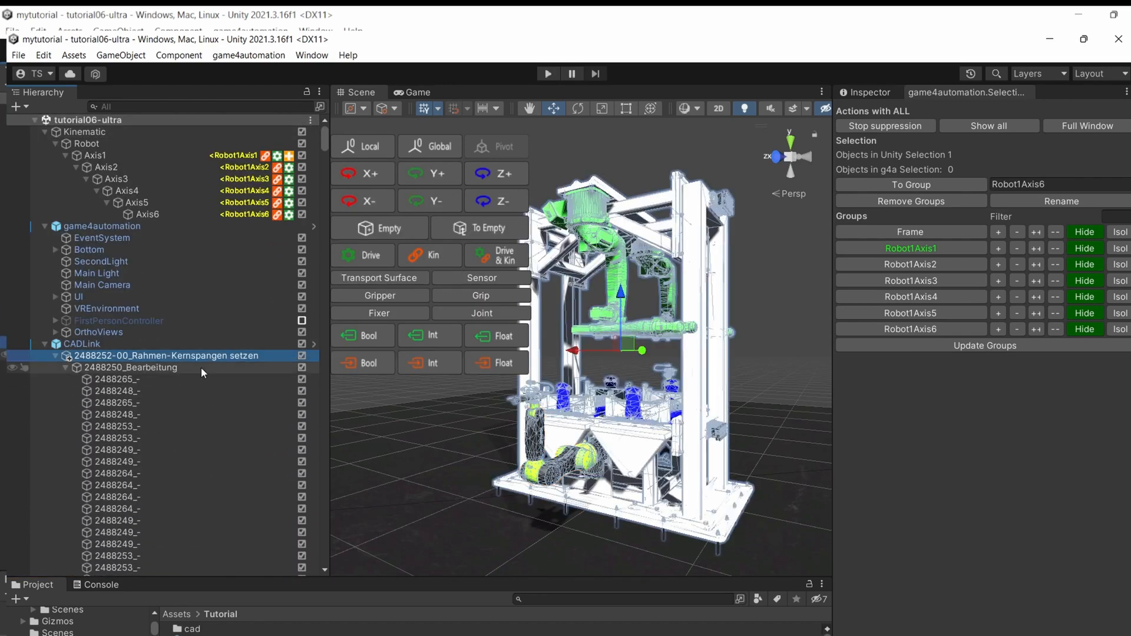
pyautogui.click(861, 94)
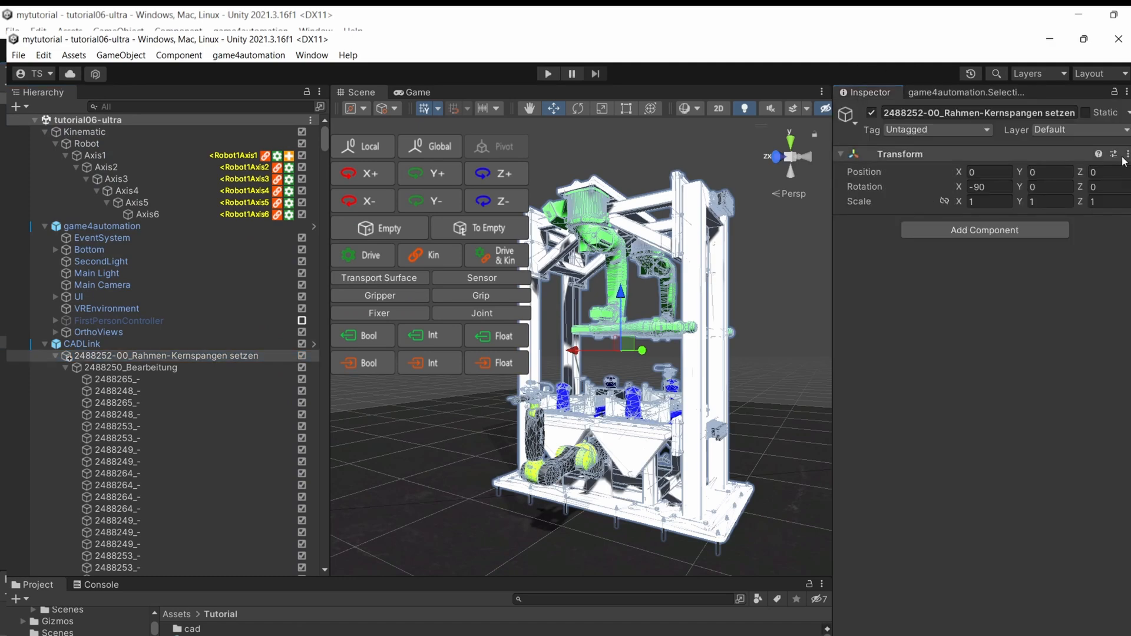
pyautogui.click(1088, 113)
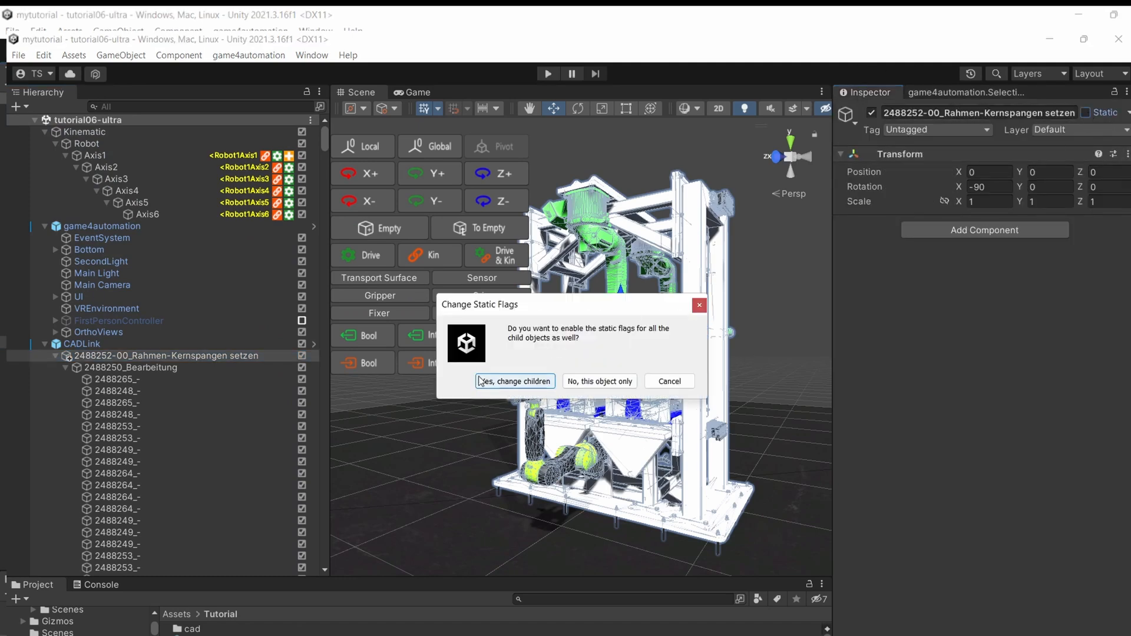
pyautogui.click(515, 381)
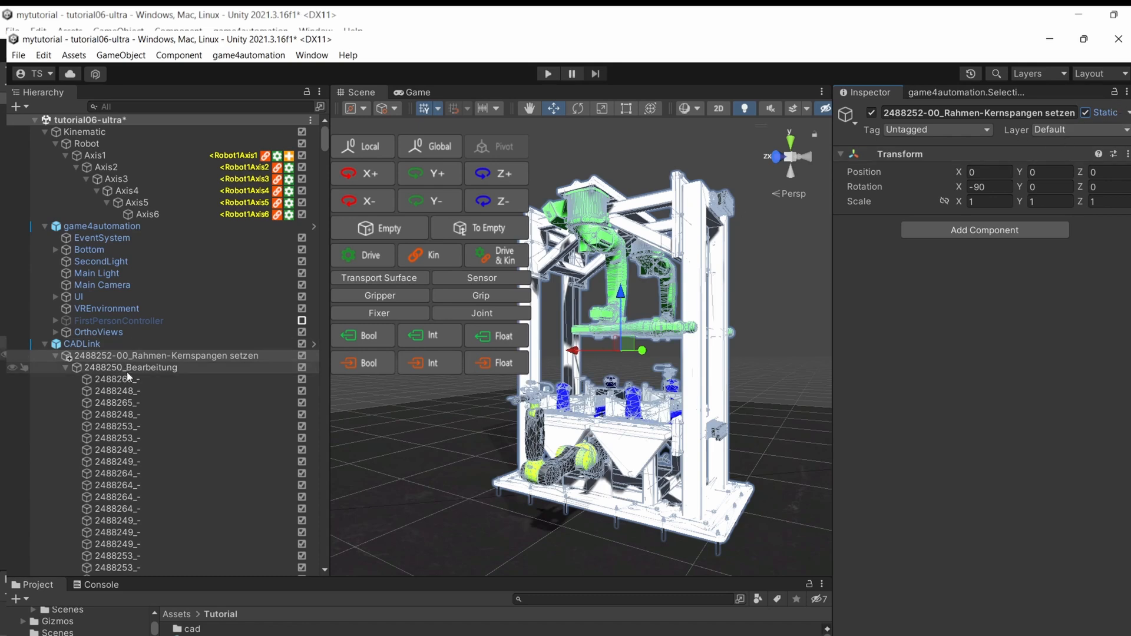
# Turn off the static flag for the six KR6_KR10_R900 sixx parts belonging to groups Robot1Axis1 through Robot1Axis6
pyautogui.scroll(-10, 168, 422)
pyautogui.scroll(-10, 178, 430)
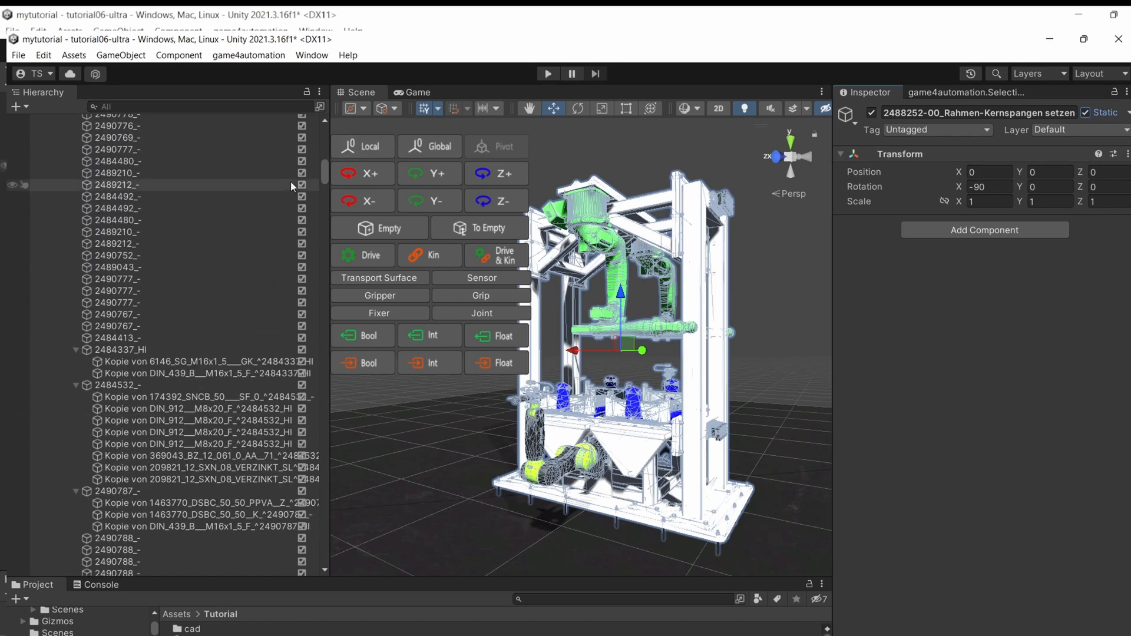
pyautogui.moveTo(324, 167); pyautogui.dragTo(244, 522)
pyautogui.click(244, 524)
pyautogui.scroll(-5, 259, 496)
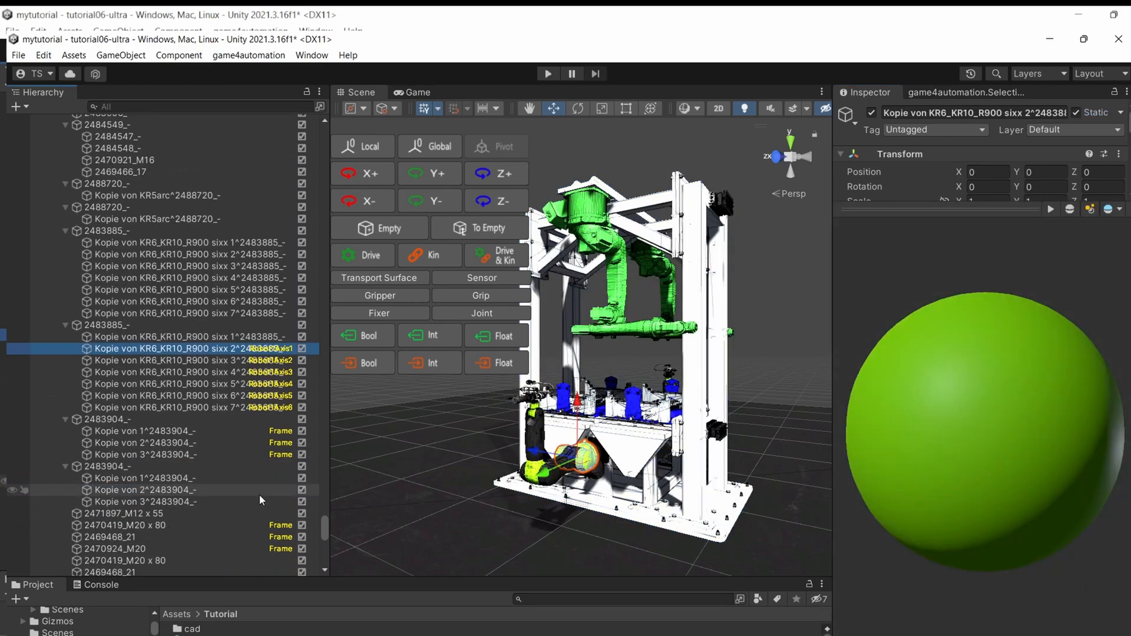
pyautogui.keyDown('shift'); pyautogui.click(224, 409); pyautogui.keyUp('shift')
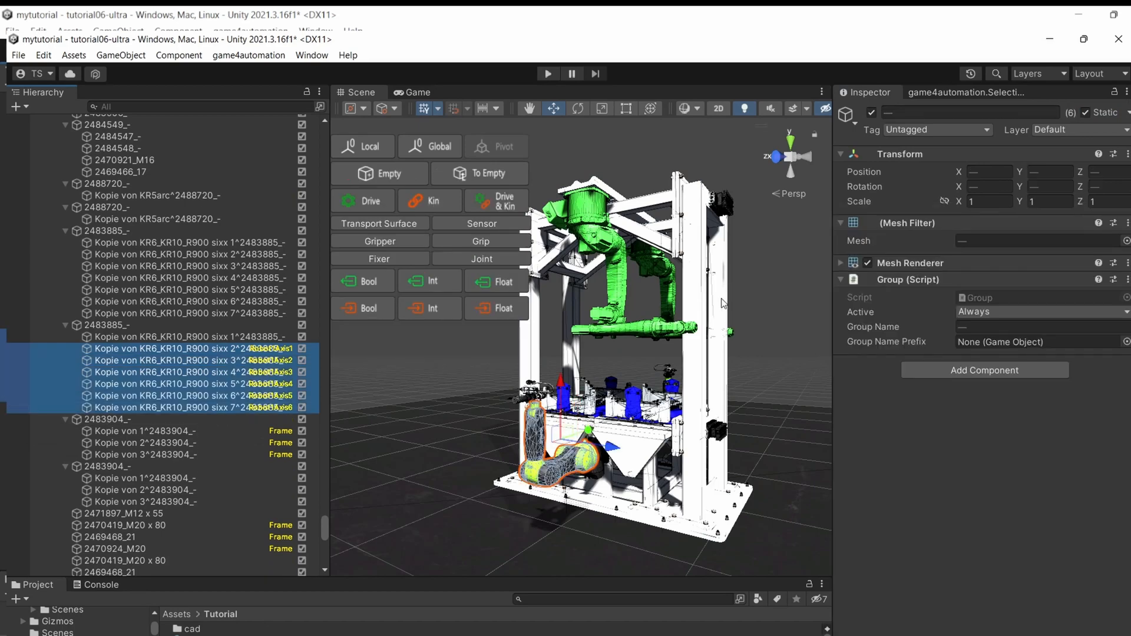
pyautogui.click(1085, 114)
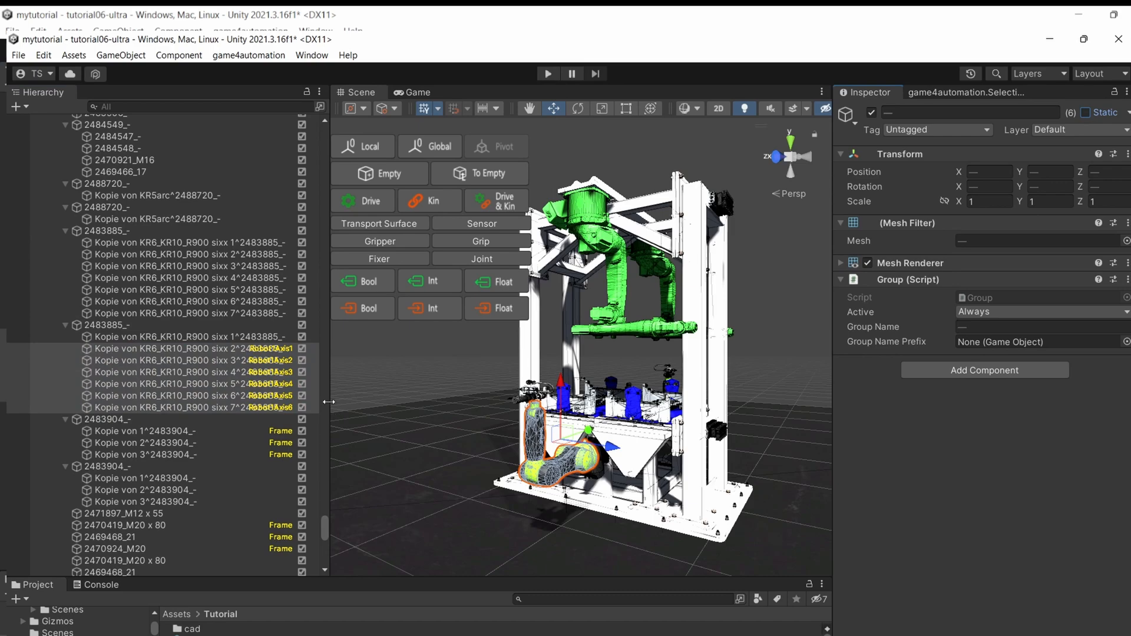
# Run the simulation again, examine how the robot moves with the static assembly, and stop it
pyautogui.scroll(-6, 684, 336)
pyautogui.moveTo(682, 337); pyautogui.dragTo(642, 401, button='right')
pyautogui.moveTo(642, 401); pyautogui.dragTo(607, 441, button='middle')
pyautogui.scroll(6, 606, 439)
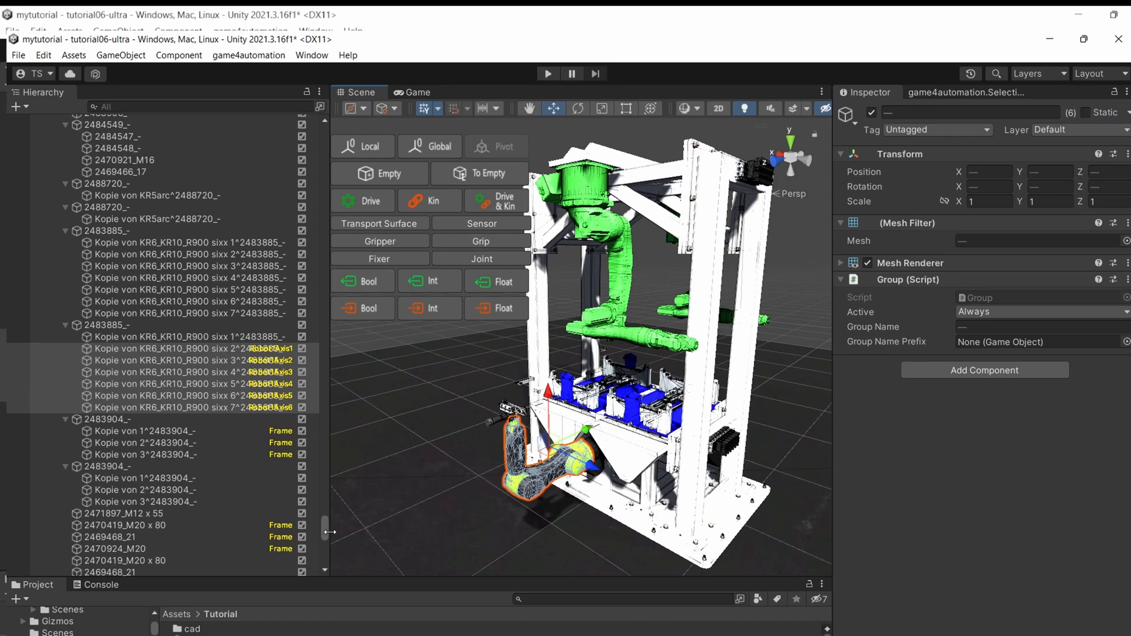
pyautogui.moveTo(326, 530); pyautogui.dragTo(325, 130)
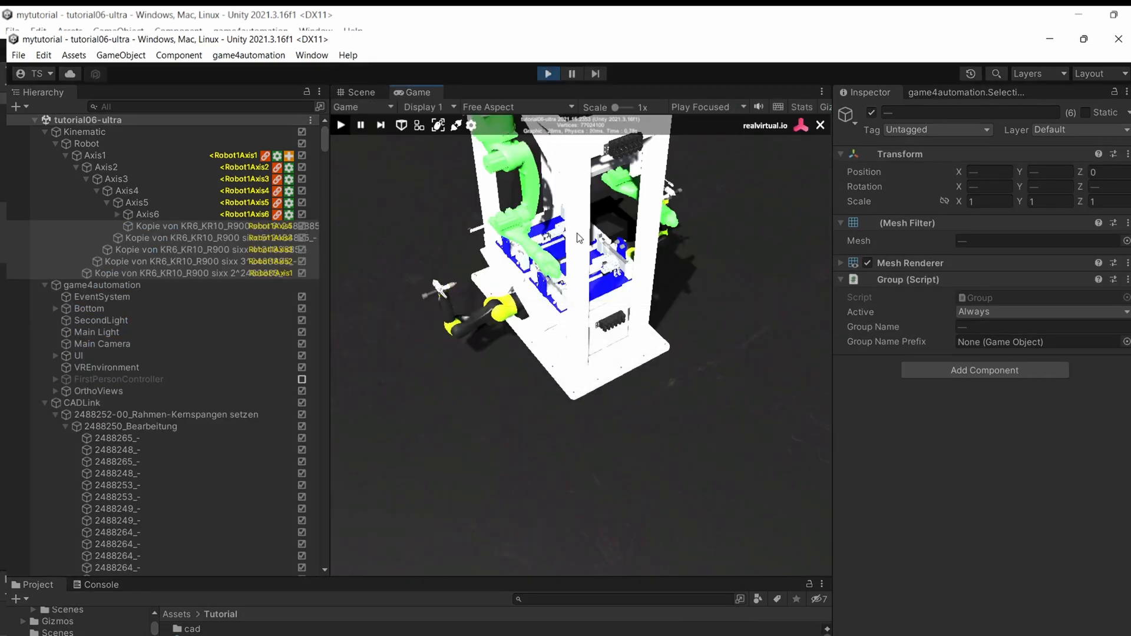
pyautogui.scroll(5, 663, 233)
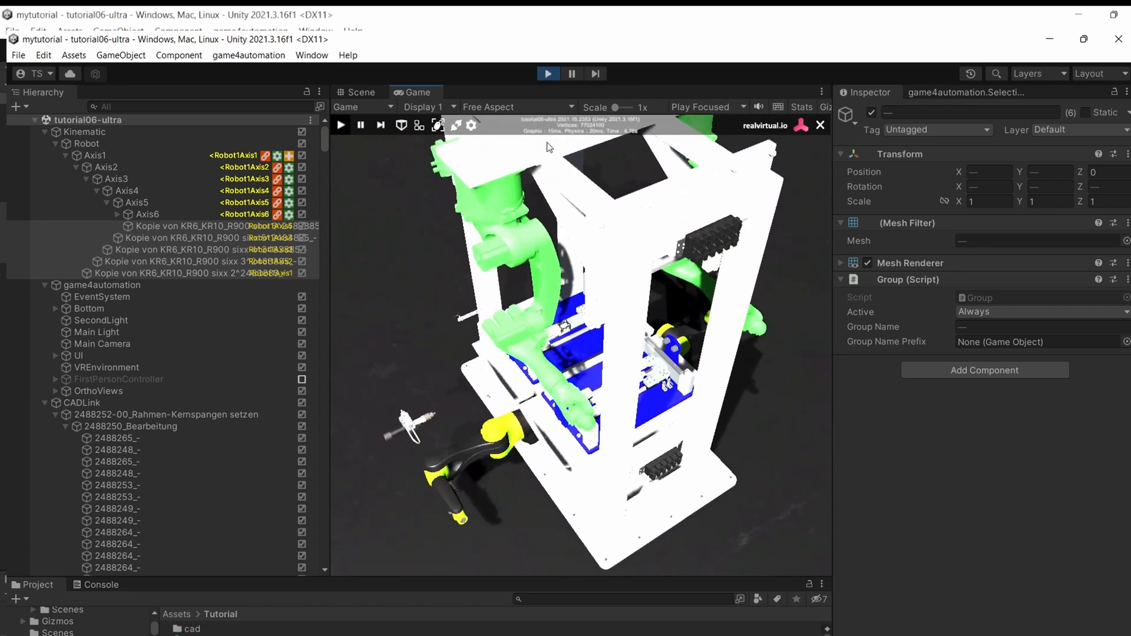
pyautogui.moveTo(553, 143); pyautogui.dragTo(530, 121, button='right')
pyautogui.scroll(3, 574, 228)
pyautogui.moveTo(573, 224); pyautogui.dragTo(557, 199, button='right')
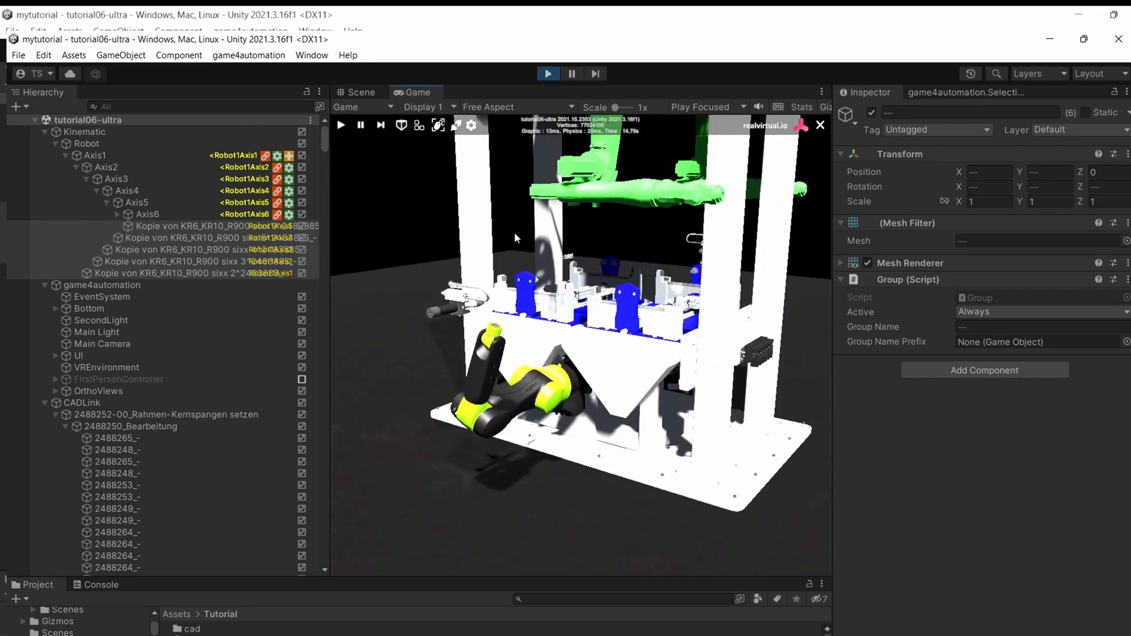
pyautogui.moveTo(516, 292); pyautogui.dragTo(582, 139, button='right')
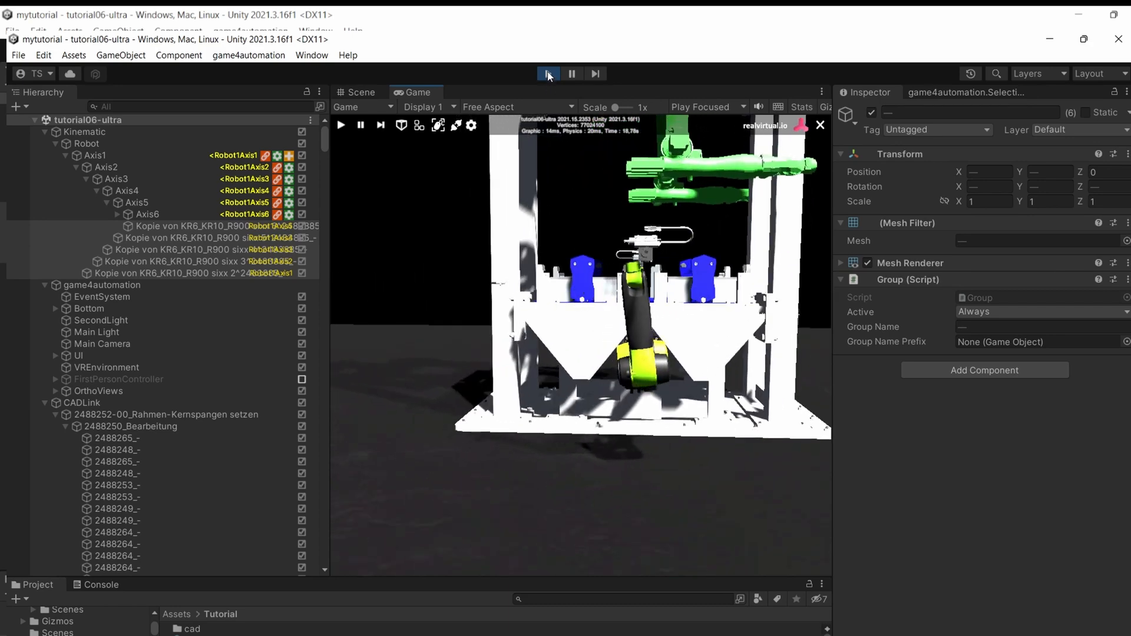
pyautogui.click(548, 74)
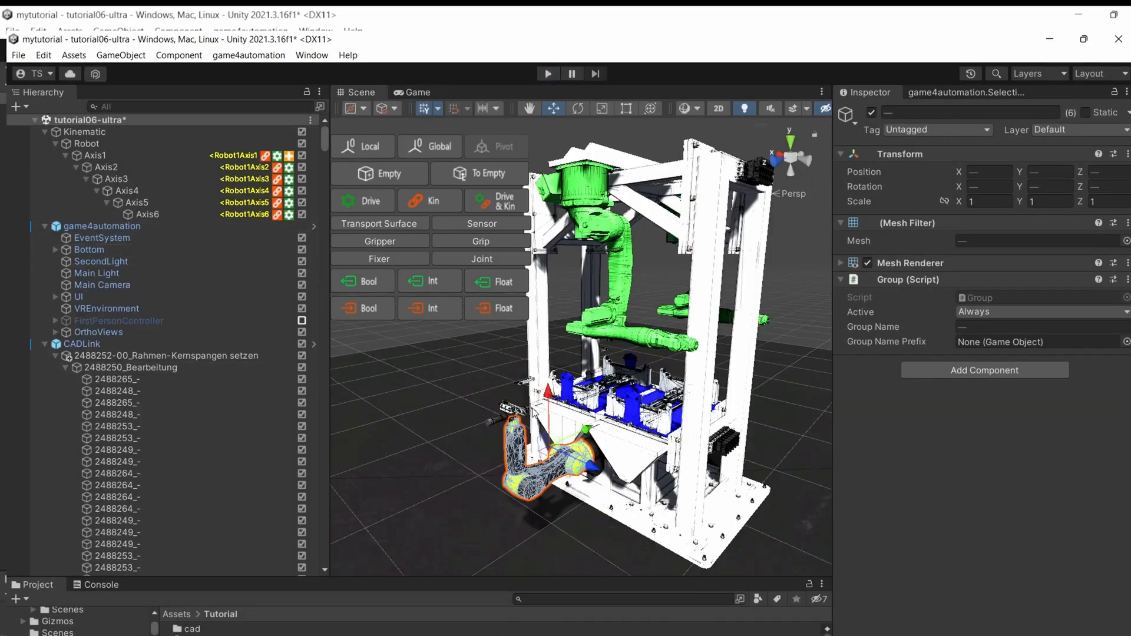
# Inspect the tool parts in group Robot1Axis6 under 2493127_-, toggling the visibility of 2490125_- to check what it is
pyautogui.click(511, 417)
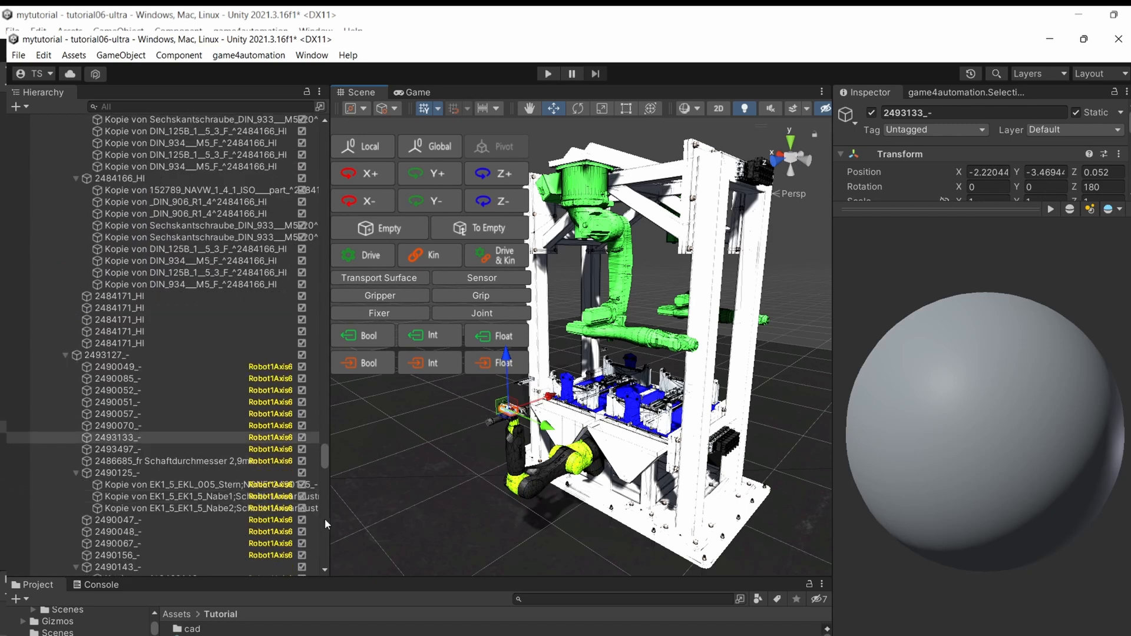
pyautogui.click(118, 472)
pyautogui.click(302, 473)
pyautogui.click(302, 474)
pyautogui.click(302, 473)
pyautogui.click(302, 473)
pyautogui.click(281, 520)
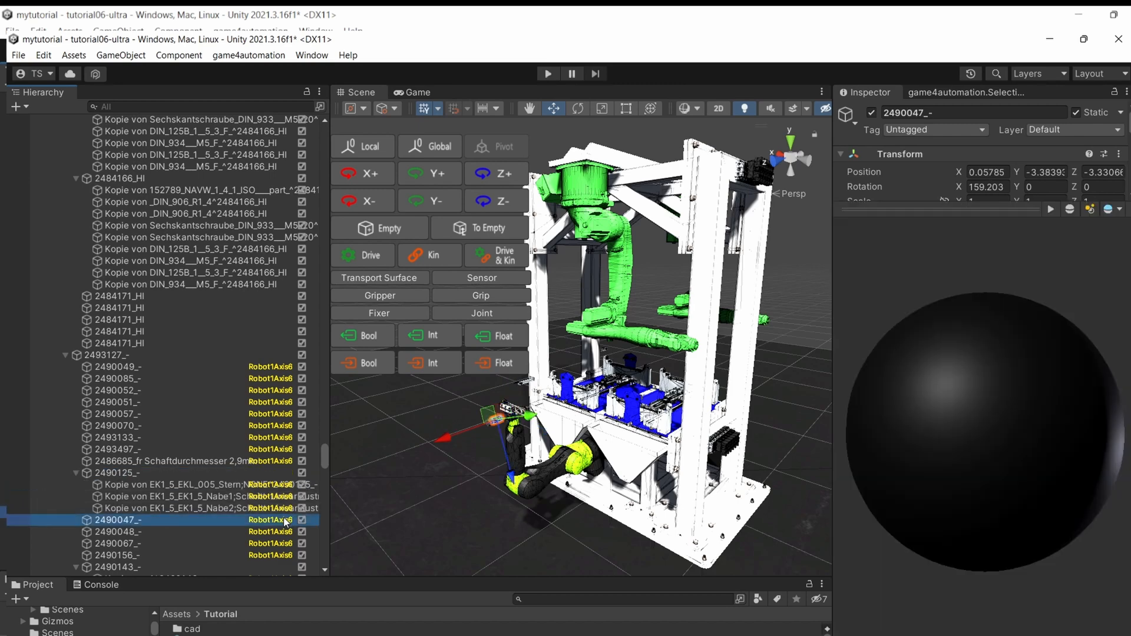
pyautogui.click(271, 486)
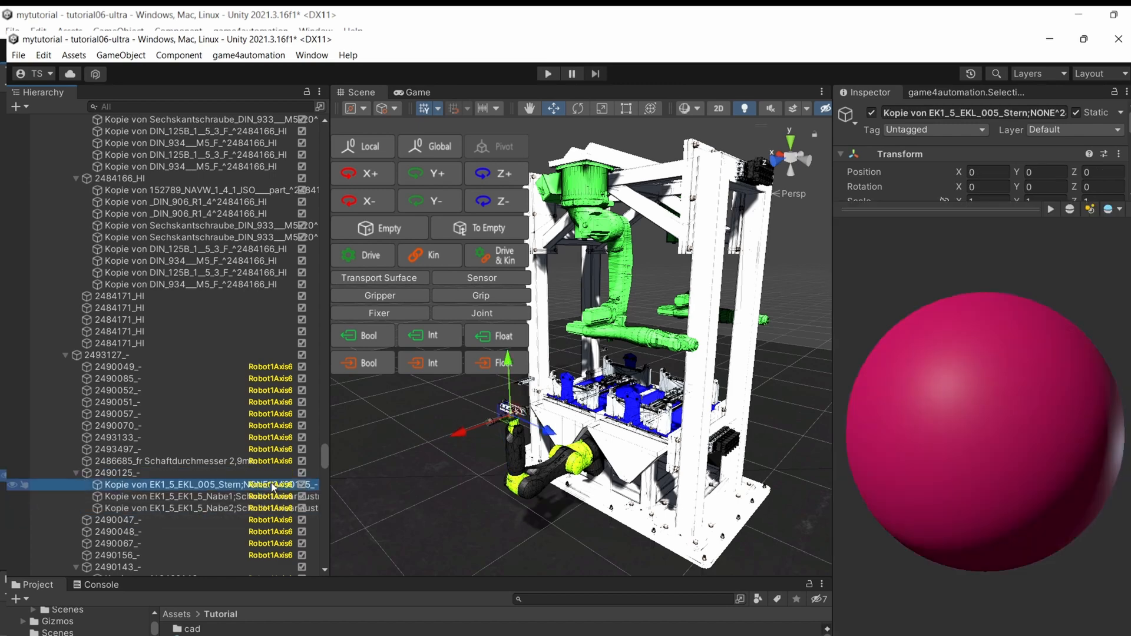
pyautogui.keyDown('shift'); pyautogui.click(272, 555); pyautogui.keyUp('shift')
pyautogui.click(144, 353)
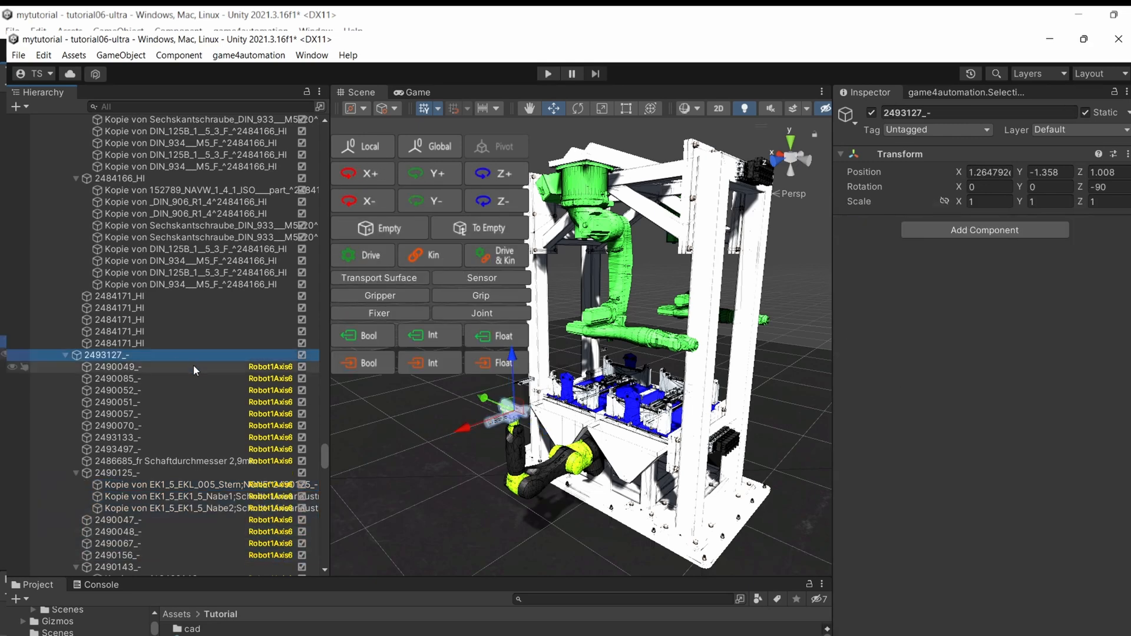
# Turn off the static flag for the parts from 2490049_- through 2490156_- under 2493127_-
pyautogui.click(193, 367)
pyautogui.keyDown('shift'); pyautogui.click(220, 461); pyautogui.keyUp('shift')
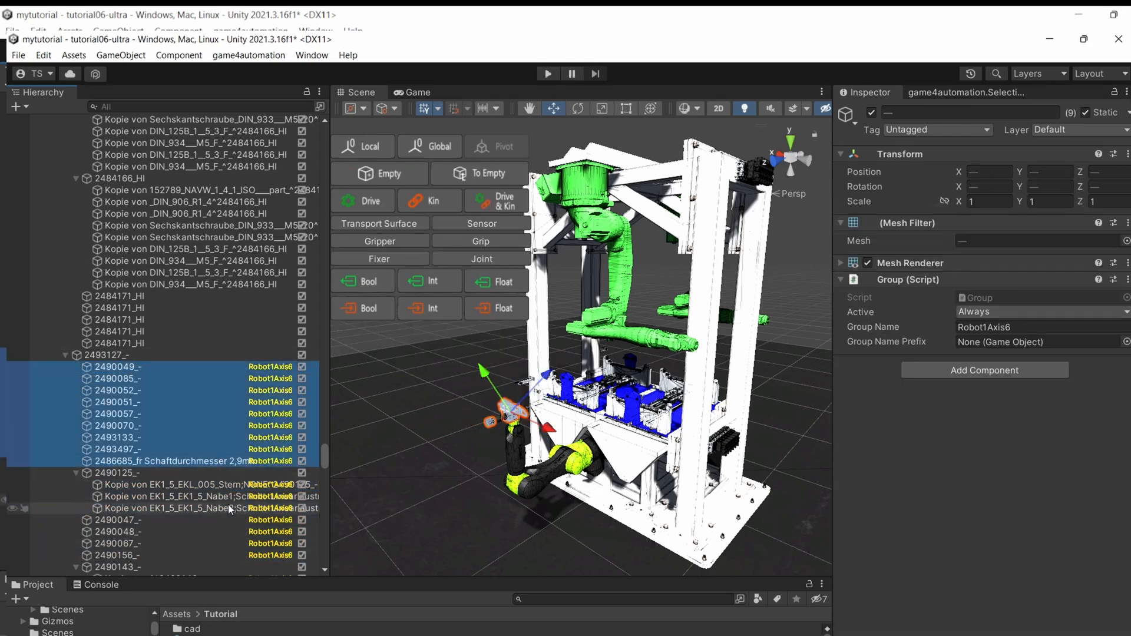
pyautogui.keyDown('shift'); pyautogui.click(231, 497); pyautogui.keyUp('shift')
pyautogui.keyDown('shift'); pyautogui.click(234, 508); pyautogui.keyUp('shift')
pyautogui.keyDown('shift'); pyautogui.click(234, 519); pyautogui.keyUp('shift')
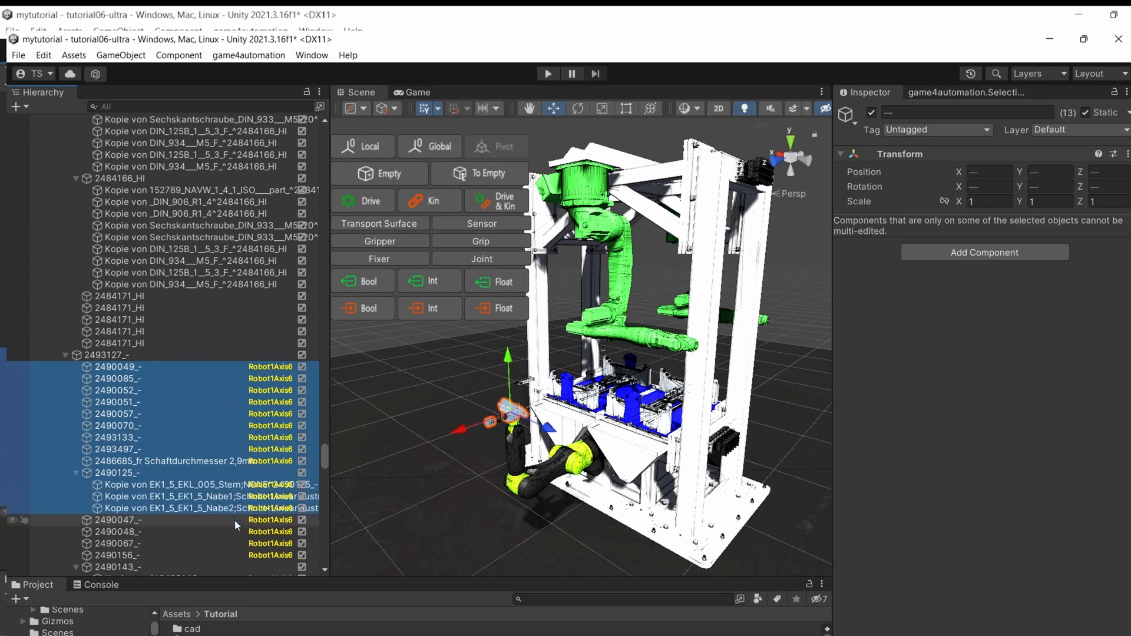
pyautogui.keyDown('shift'); pyautogui.click(240, 531); pyautogui.keyUp('shift')
pyautogui.keyDown('shift'); pyautogui.click(242, 543); pyautogui.keyUp('shift')
pyautogui.keyDown('shift'); pyautogui.click(243, 555); pyautogui.keyUp('shift')
pyautogui.click(1086, 112)
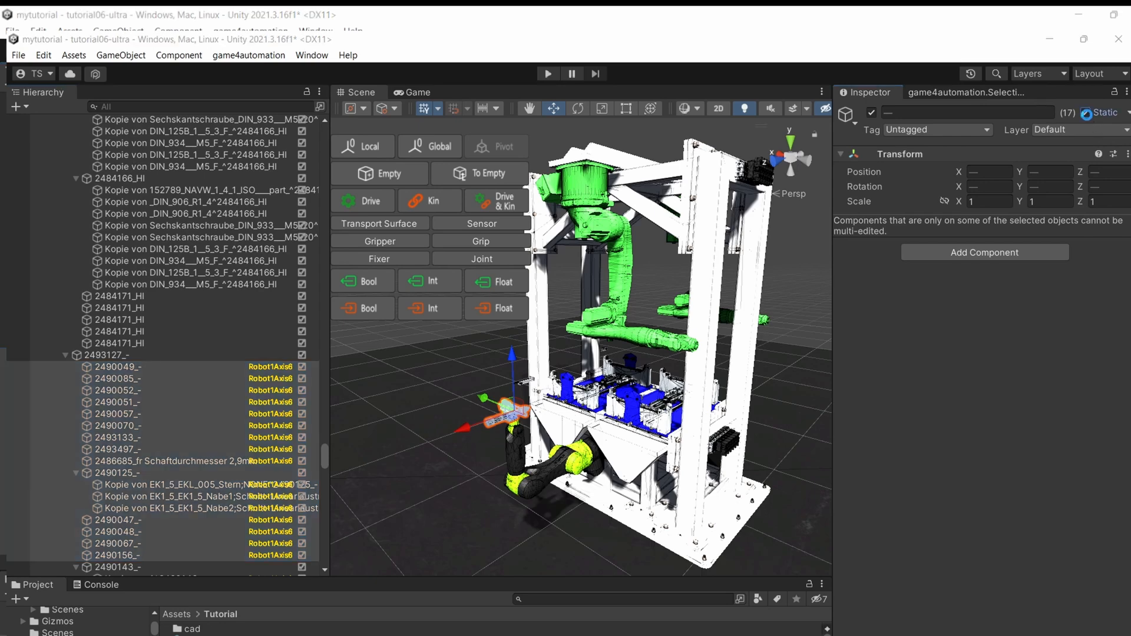
# Run the simulation, examine how the tool parts at the end of the robot arm move, and stop it
pyautogui.click(522, 380)
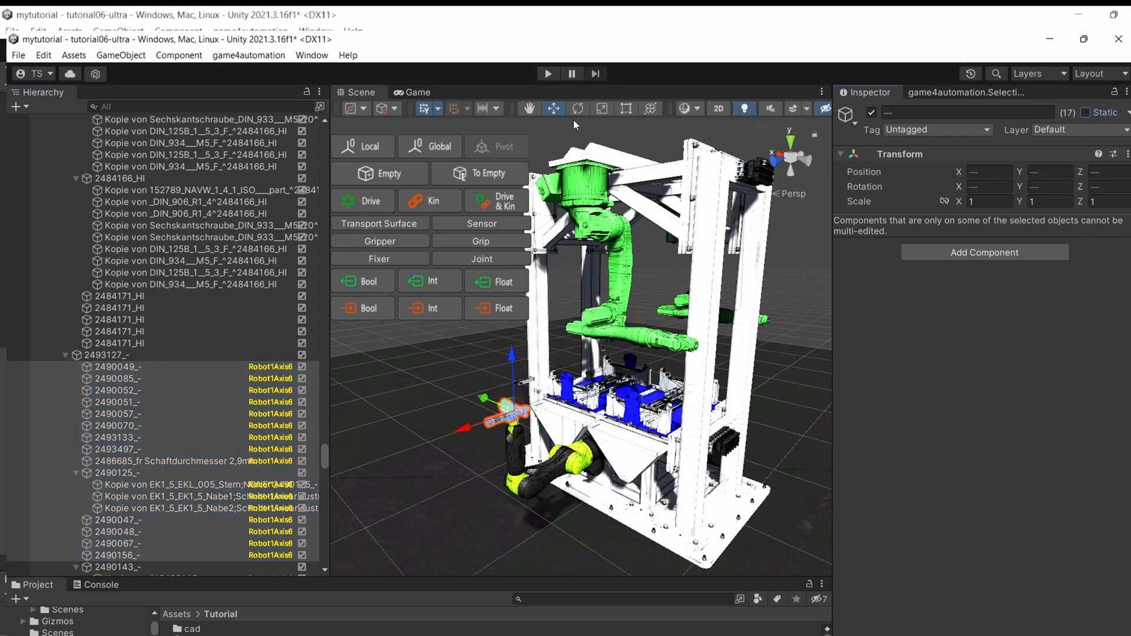
pyautogui.click(551, 75)
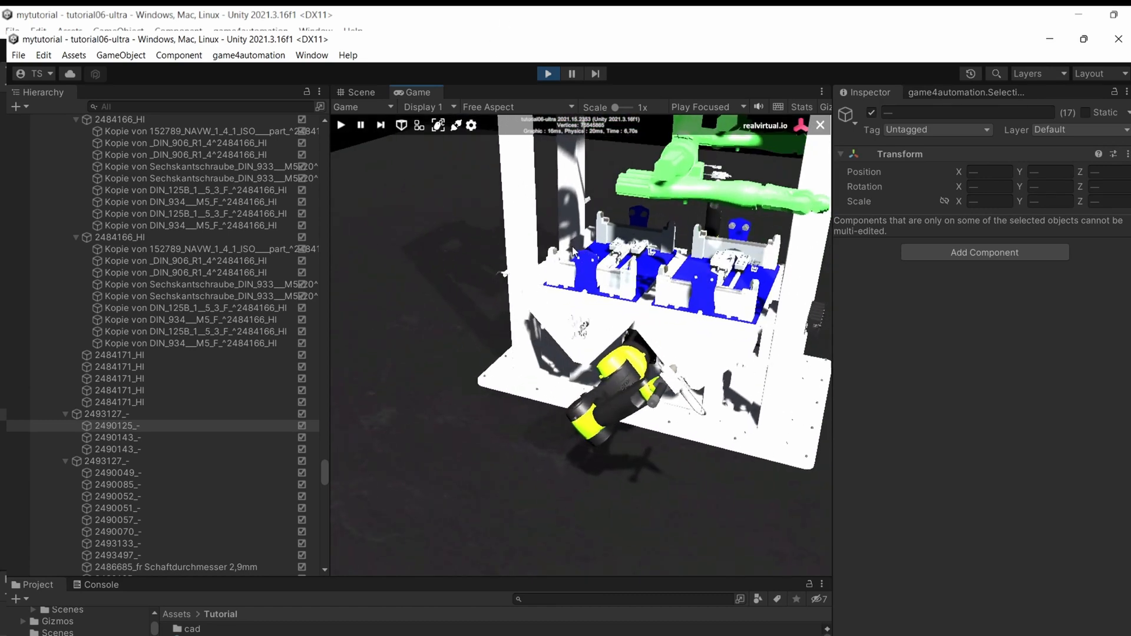
pyautogui.moveTo(581, 275); pyautogui.dragTo(669, 271, button='right')
pyautogui.scroll(6, 480, 401)
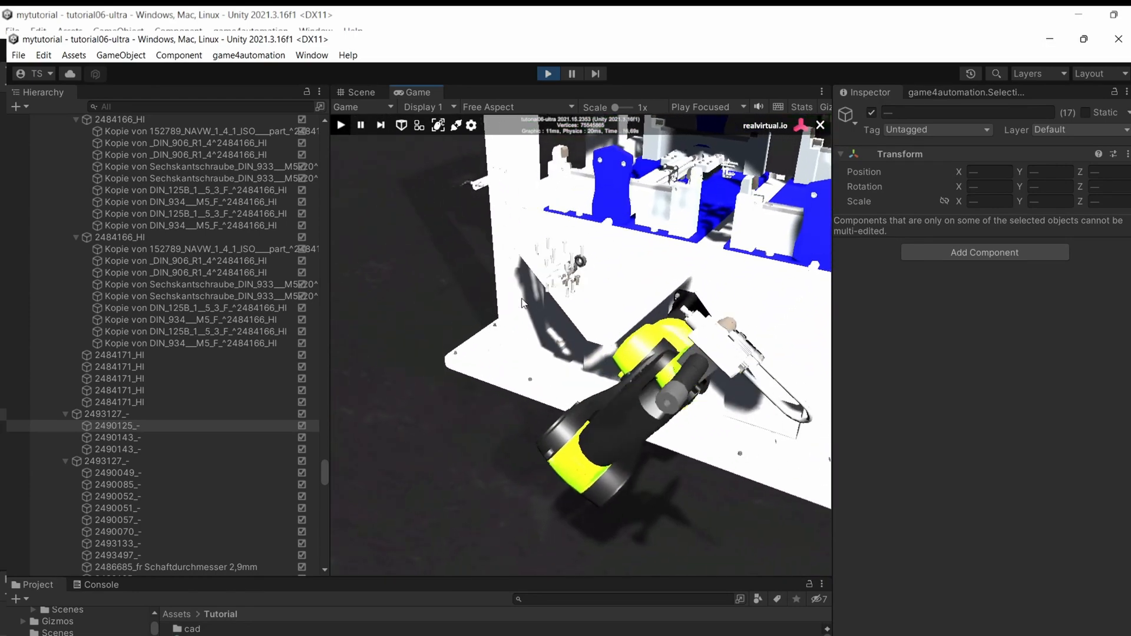
pyautogui.click(354, 92)
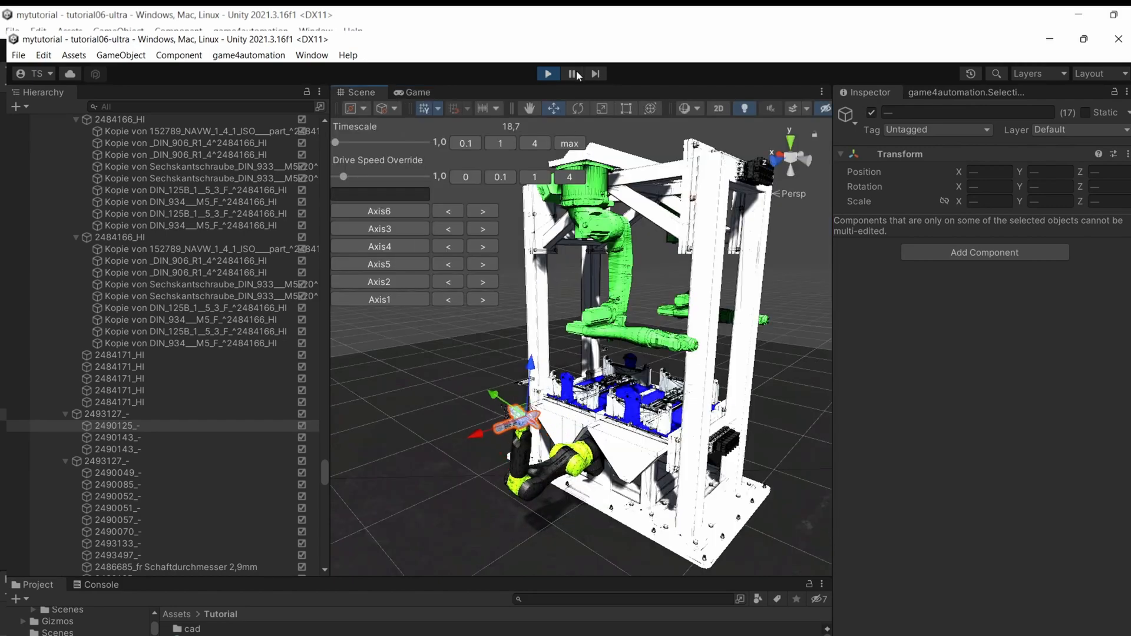
pyautogui.hotkey('ctrl', 'p')
# Select the whole tool on the robot's last axis in the scene and review its parts in the hierarchy
pyautogui.scroll(4, 543, 367)
pyautogui.keyDown('alt'); pyautogui.moveTo(543, 368); pyautogui.dragTo(618, 289); pyautogui.keyUp('alt')
pyautogui.click(610, 292)
pyautogui.scroll(3, 611, 280)
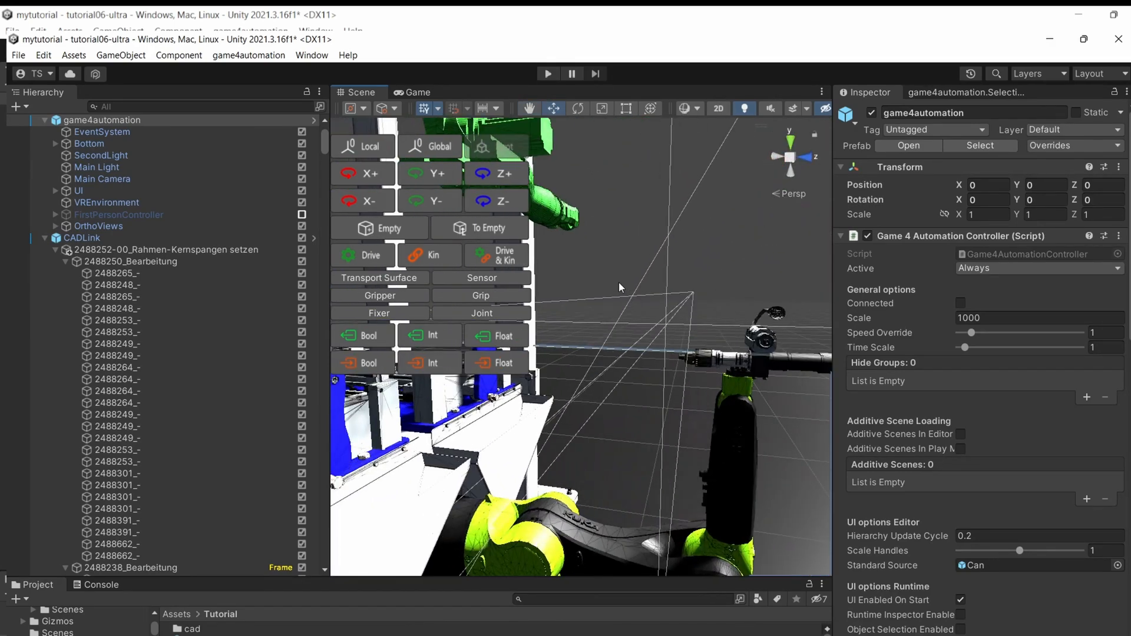
pyautogui.moveTo(660, 248); pyautogui.dragTo(828, 395)
pyautogui.moveTo(661, 282); pyautogui.dragTo(632, 258, button='middle')
pyautogui.click(580, 190)
pyautogui.moveTo(548, 170); pyautogui.dragTo(772, 303)
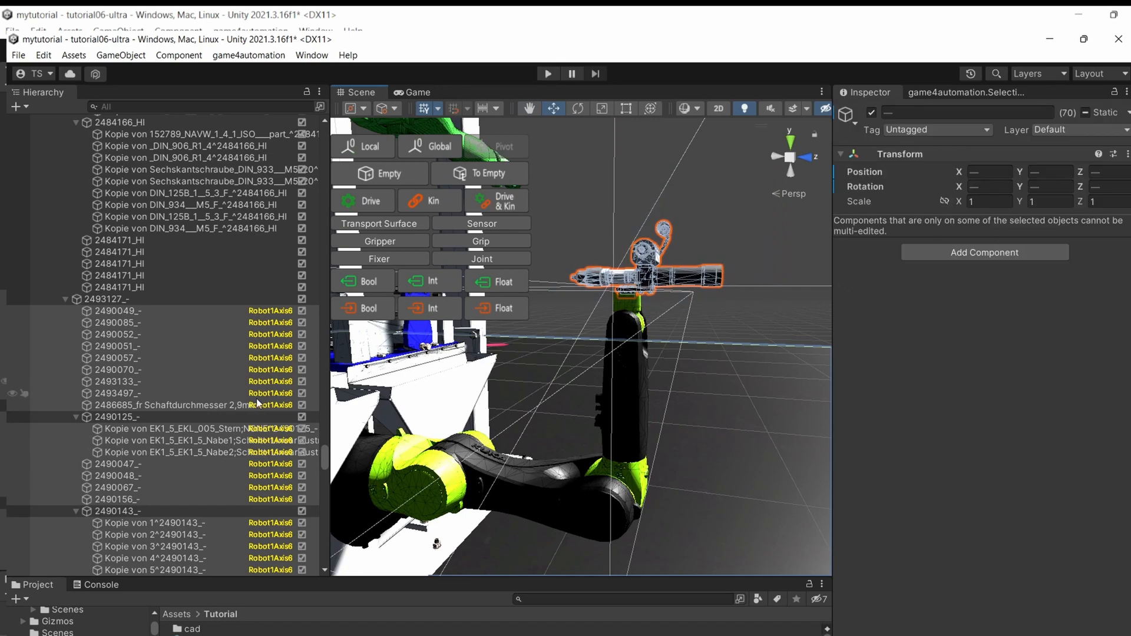
pyautogui.scroll(-20, 224, 377)
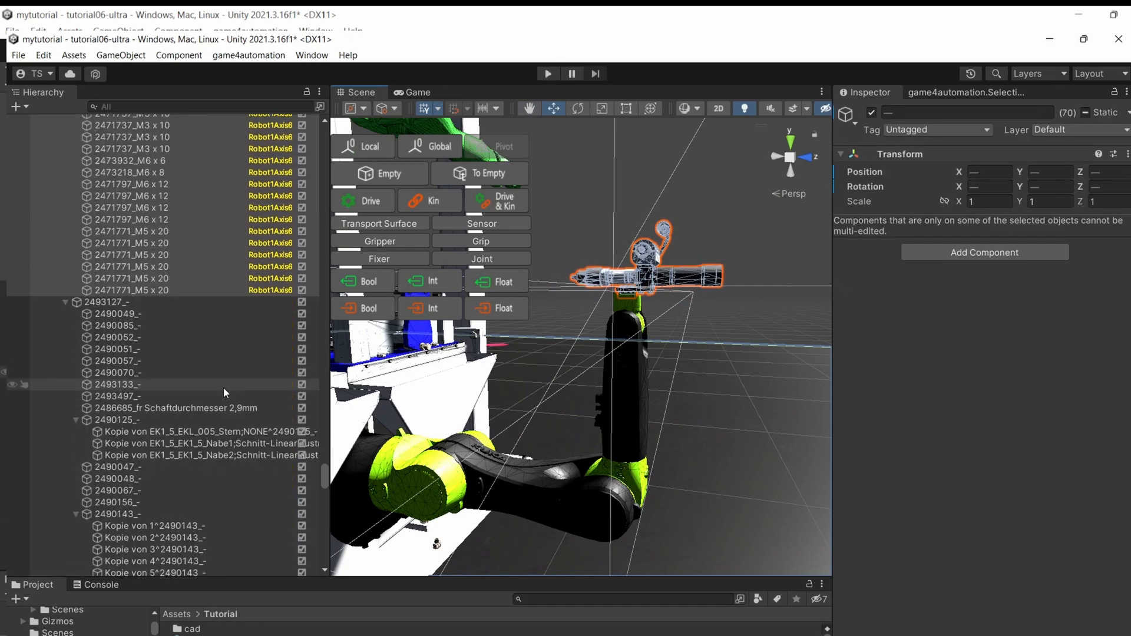
pyautogui.click(747, 242)
pyautogui.moveTo(748, 242); pyautogui.dragTo(676, 240, button='right')
# Check which parts belong to group Robot1Axis6 by hiding and showing the group repeatedly, leaving it shown
pyautogui.click(964, 93)
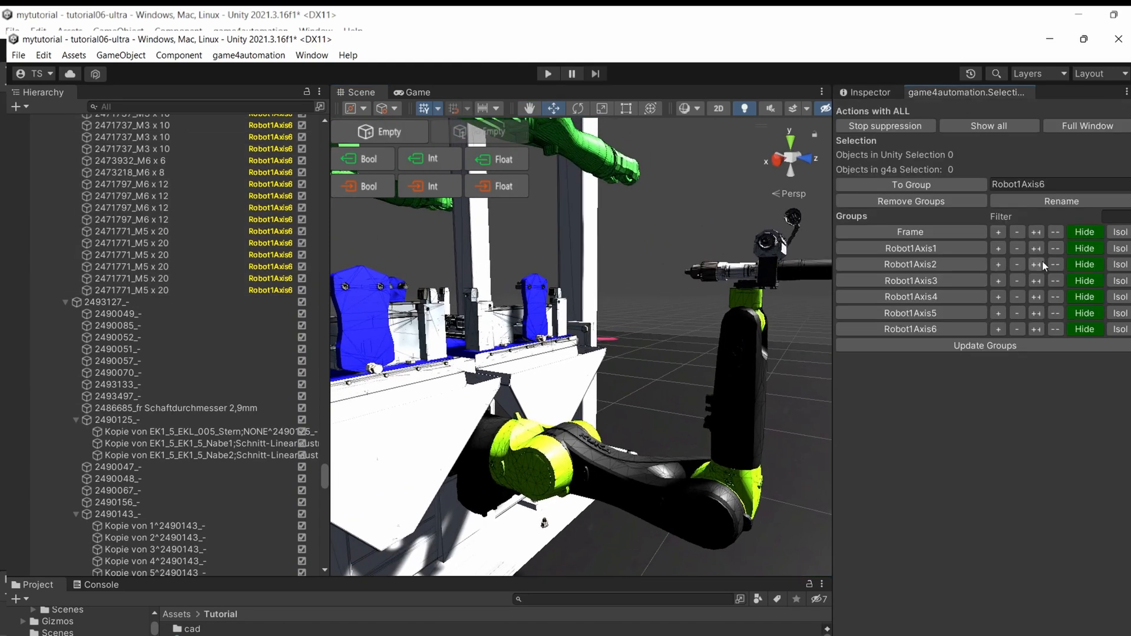
pyautogui.click(1088, 331)
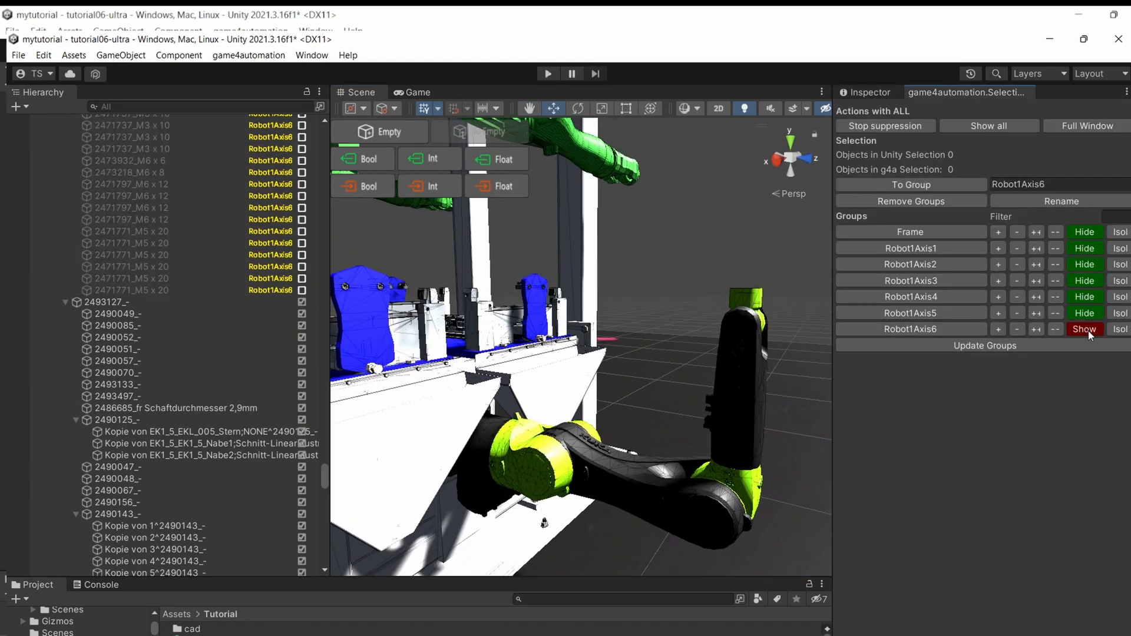
pyautogui.click(1088, 330)
pyautogui.click(1087, 331)
pyautogui.click(1088, 331)
pyautogui.click(1089, 330)
pyautogui.click(1089, 331)
pyautogui.click(1089, 331)
pyautogui.click(1089, 331)
pyautogui.click(1089, 331)
pyautogui.click(1089, 331)
# Turn off the static flag for the Robot1Axis6 parts from 2480336_M12 x 1 through the last 2471771_M5 x 20
pyautogui.scroll(10, 241, 276)
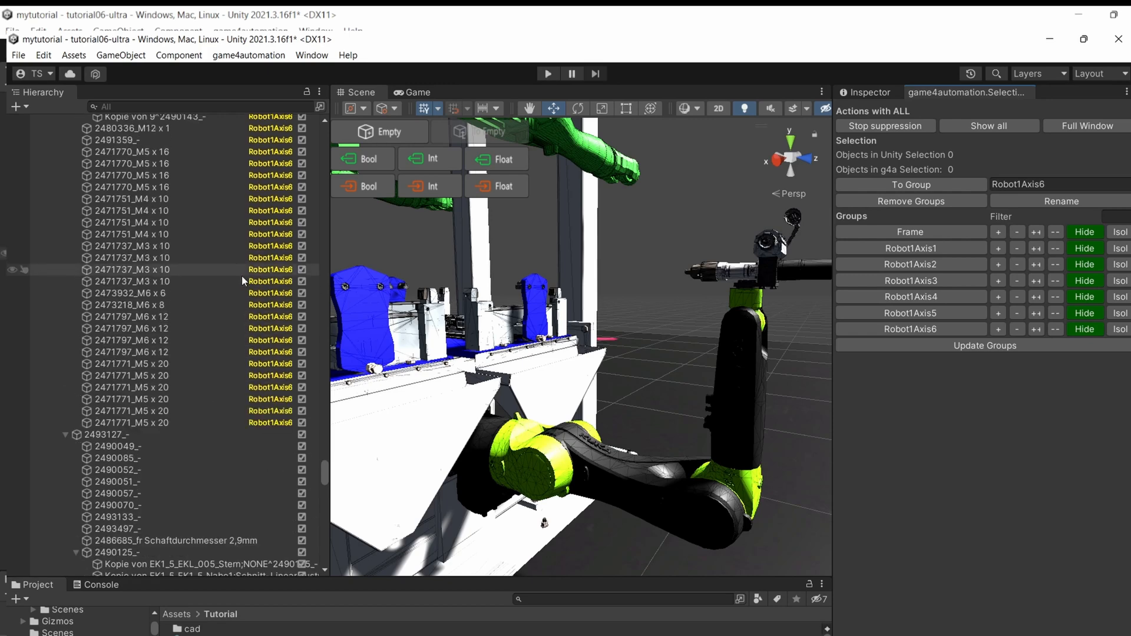
pyautogui.scroll(2, 242, 276)
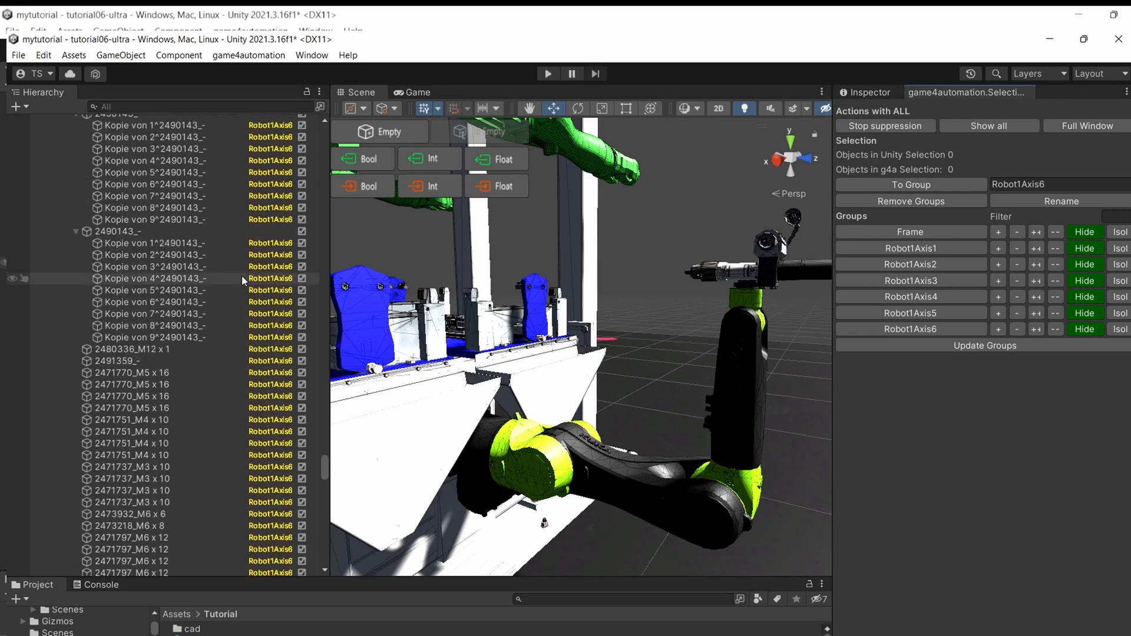
pyautogui.click(197, 350)
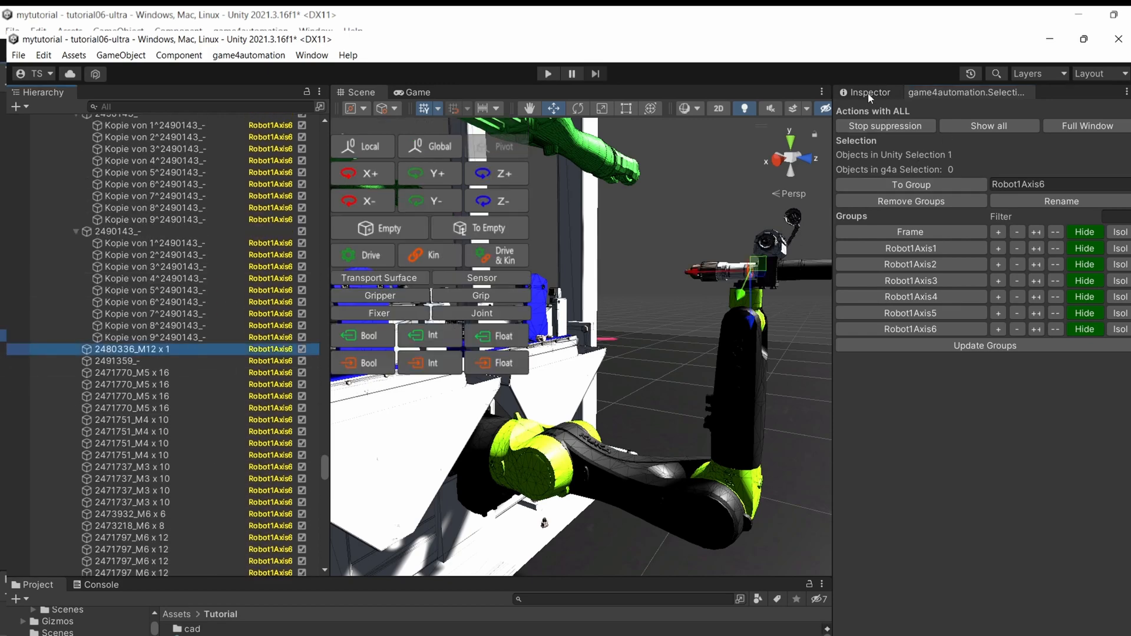
pyautogui.click(869, 94)
pyautogui.scroll(-5, 199, 401)
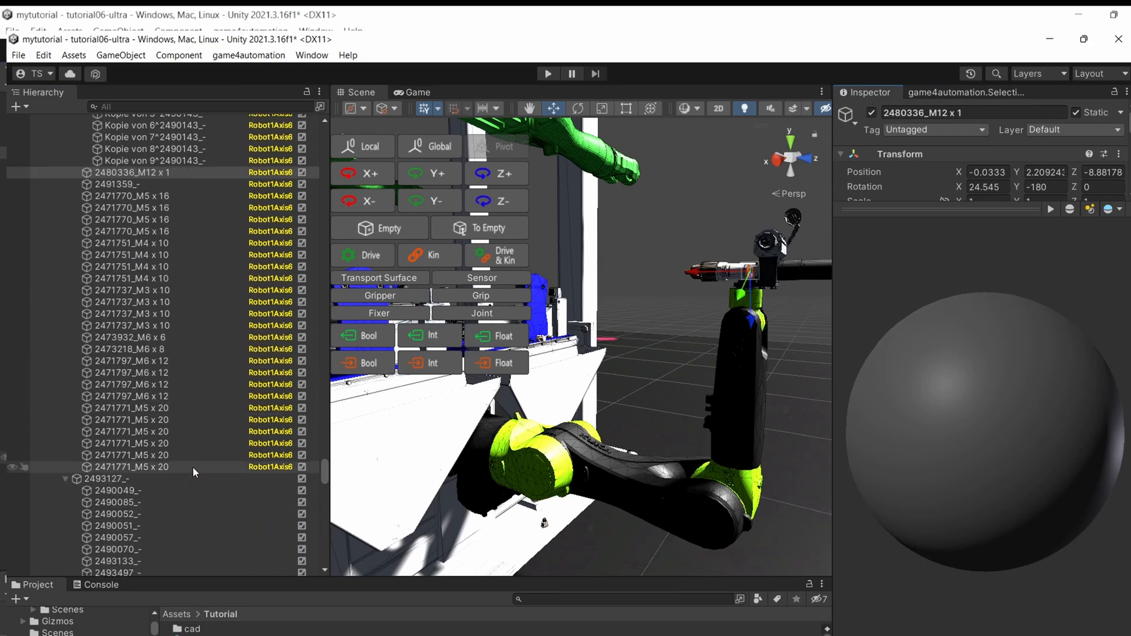
pyautogui.keyDown('shift'); pyautogui.click(192, 467); pyautogui.keyUp('shift')
pyautogui.click(1089, 114)
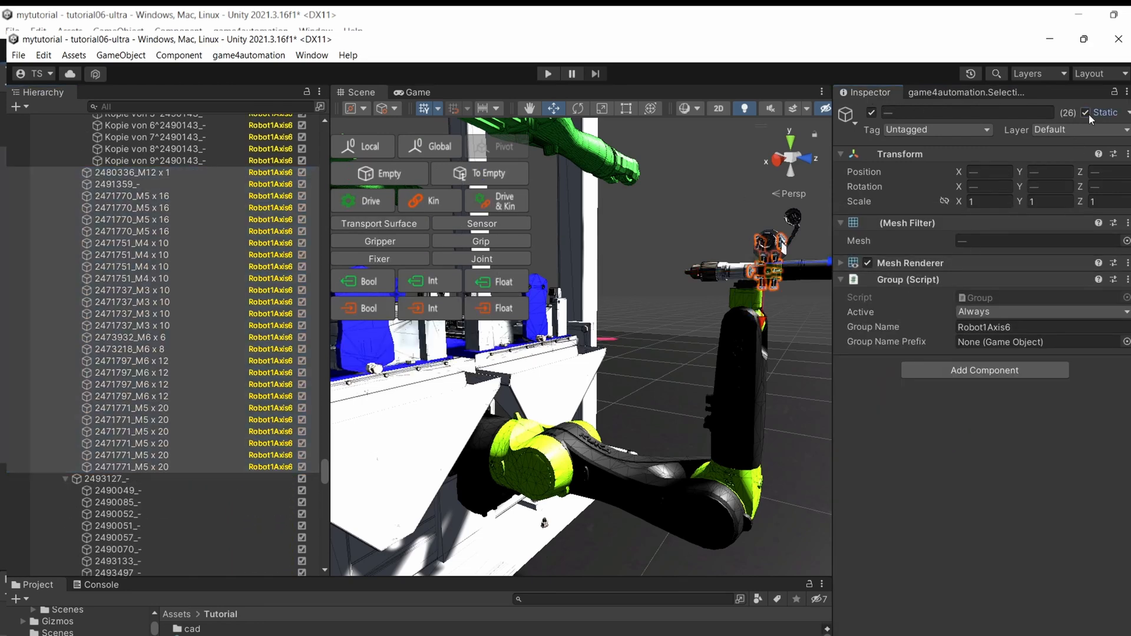
# Select all objects in group Robot1Axis6 and turn off their static flag
pyautogui.click(935, 90)
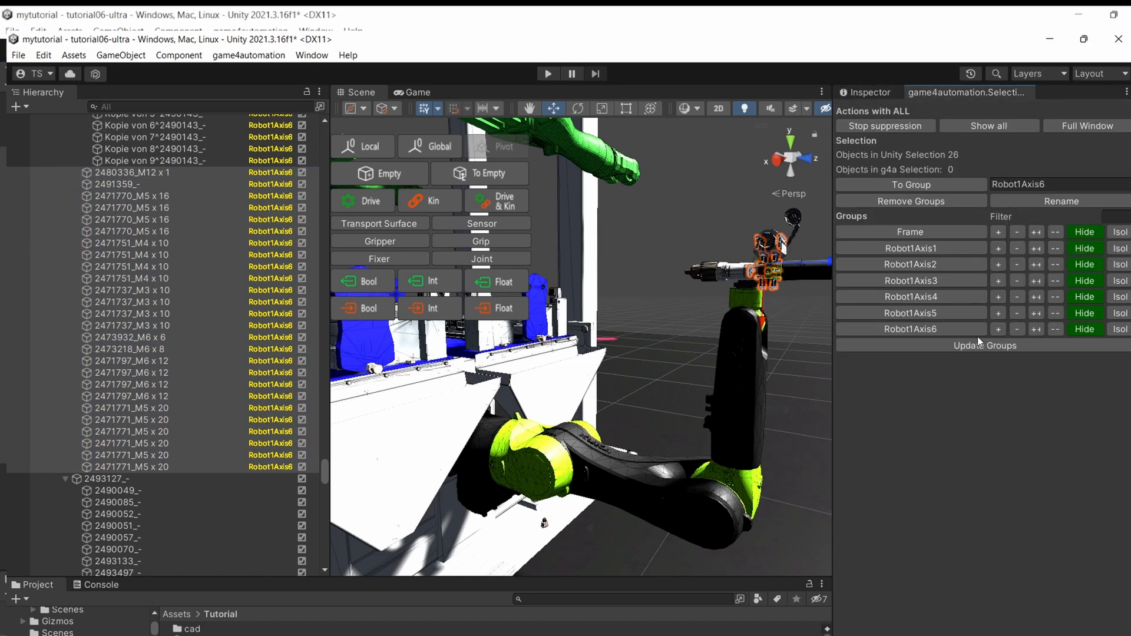
pyautogui.click(917, 328)
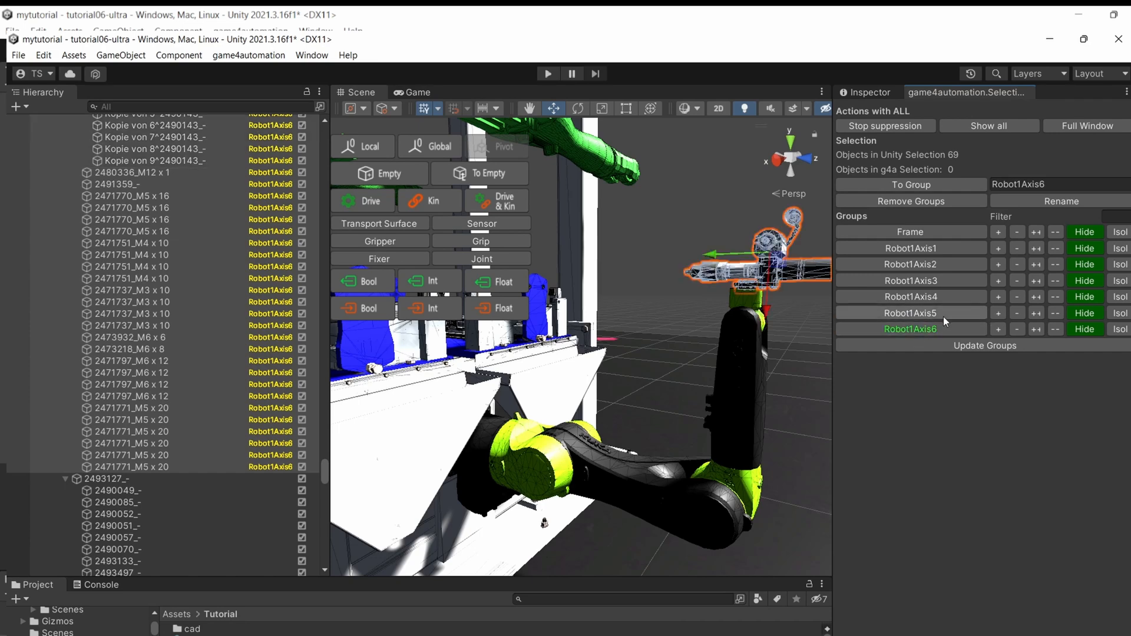
pyautogui.click(888, 92)
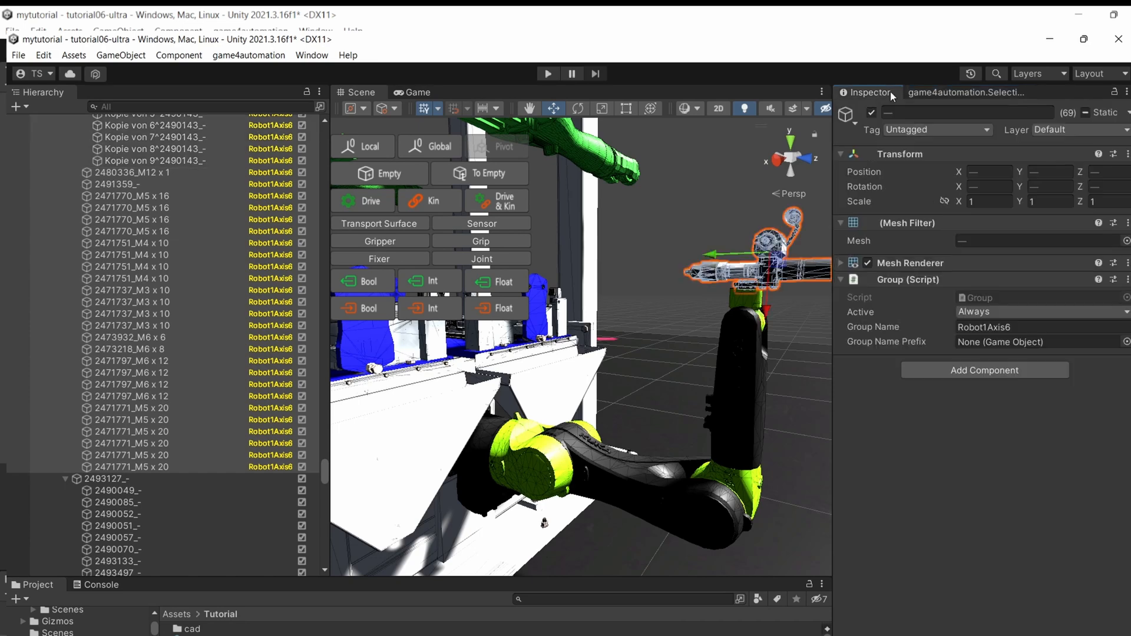
pyautogui.click(1086, 113)
# Run the simulation again, examine the motion of the robot with its complete tool from several angles, and stop it
pyautogui.scroll(-5, 708, 251)
pyautogui.keyDown('alt'); pyautogui.moveTo(709, 251); pyautogui.dragTo(620, 268); pyautogui.keyUp('alt')
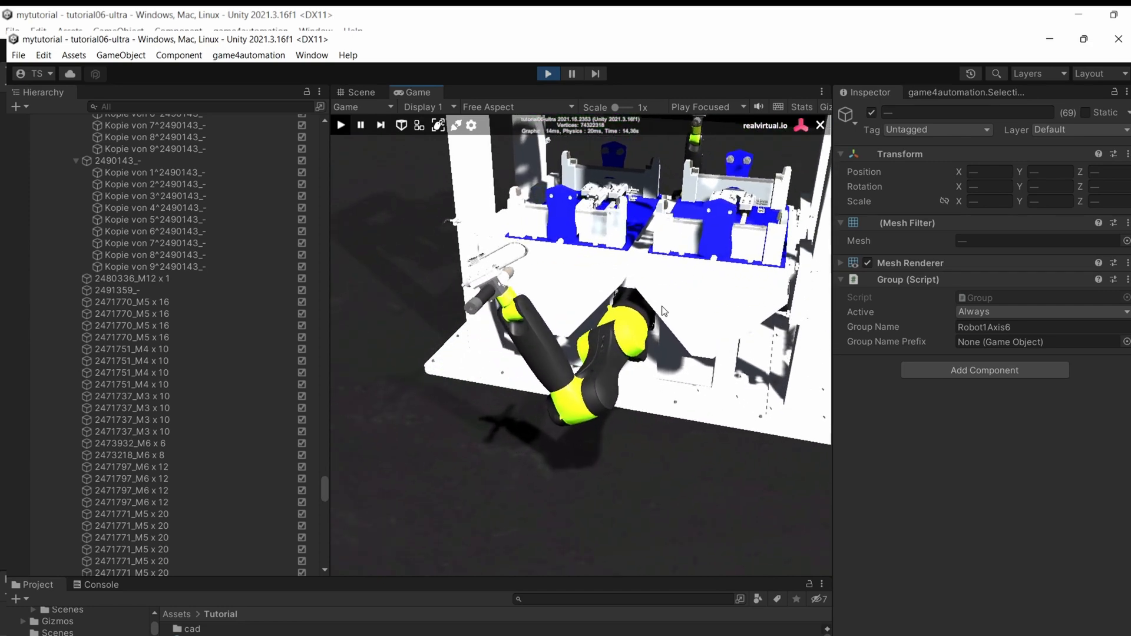
pyautogui.scroll(2, 664, 311)
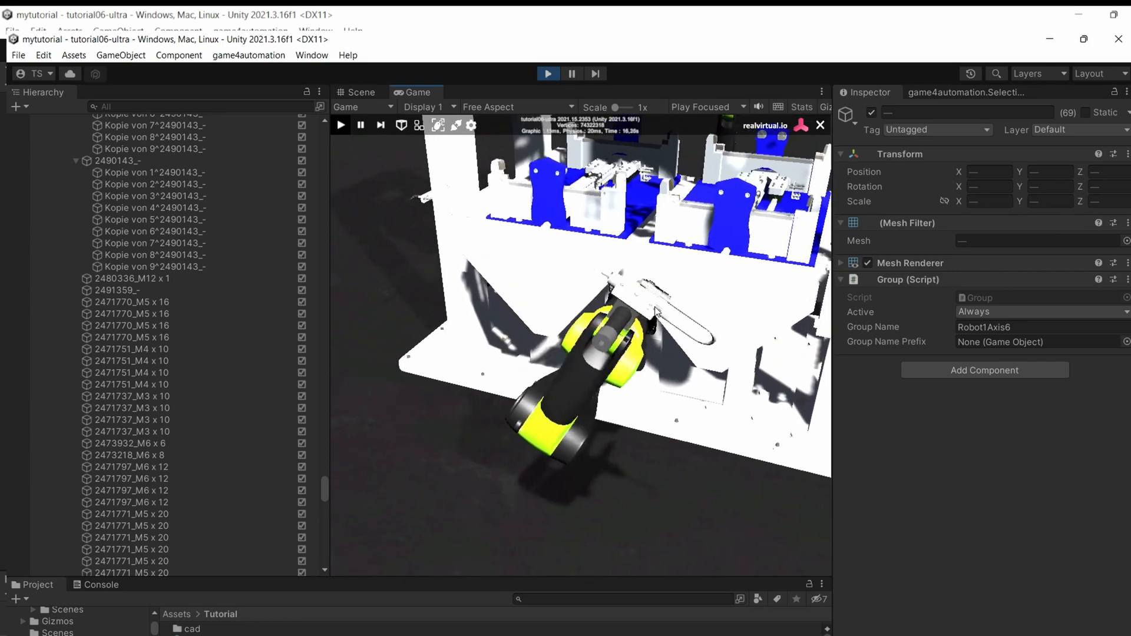
pyautogui.moveTo(678, 308); pyautogui.dragTo(599, 310, button='right')
pyautogui.click(555, 78)
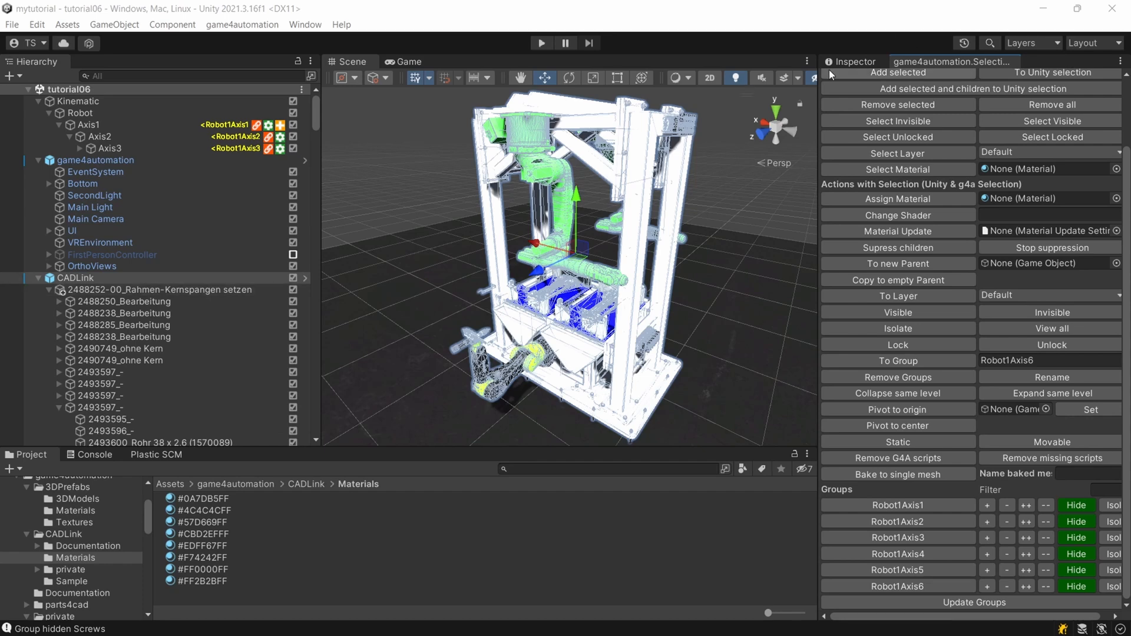
# In the tutorial06 scene, show the CADLink object's components and search for the Performance Optimizer component
pyautogui.click(851, 61)
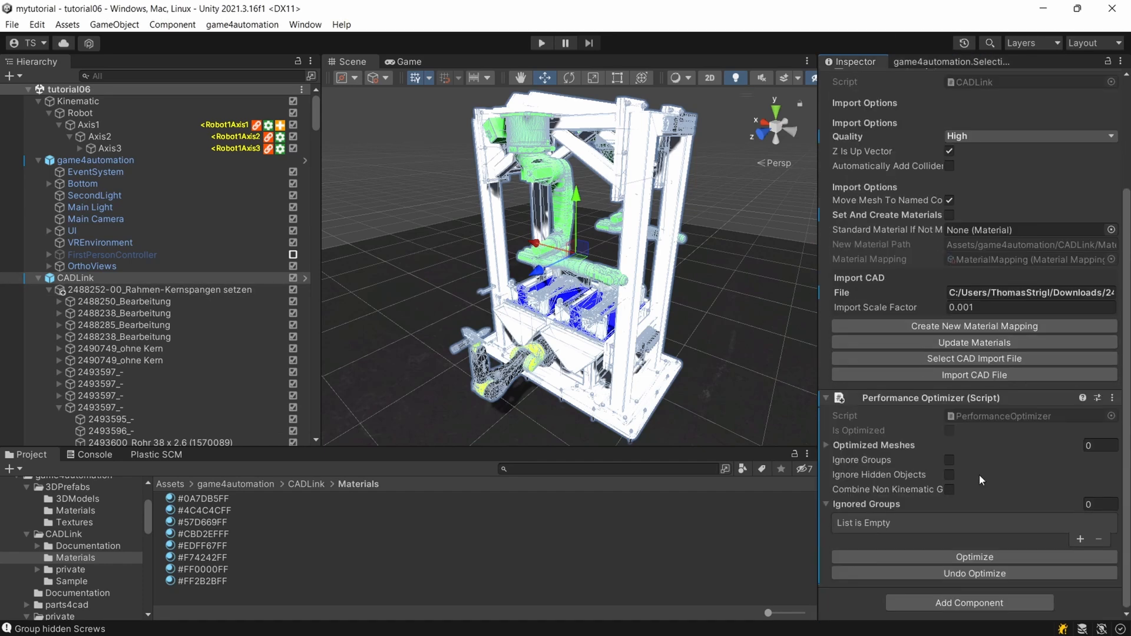
pyautogui.click(970, 603)
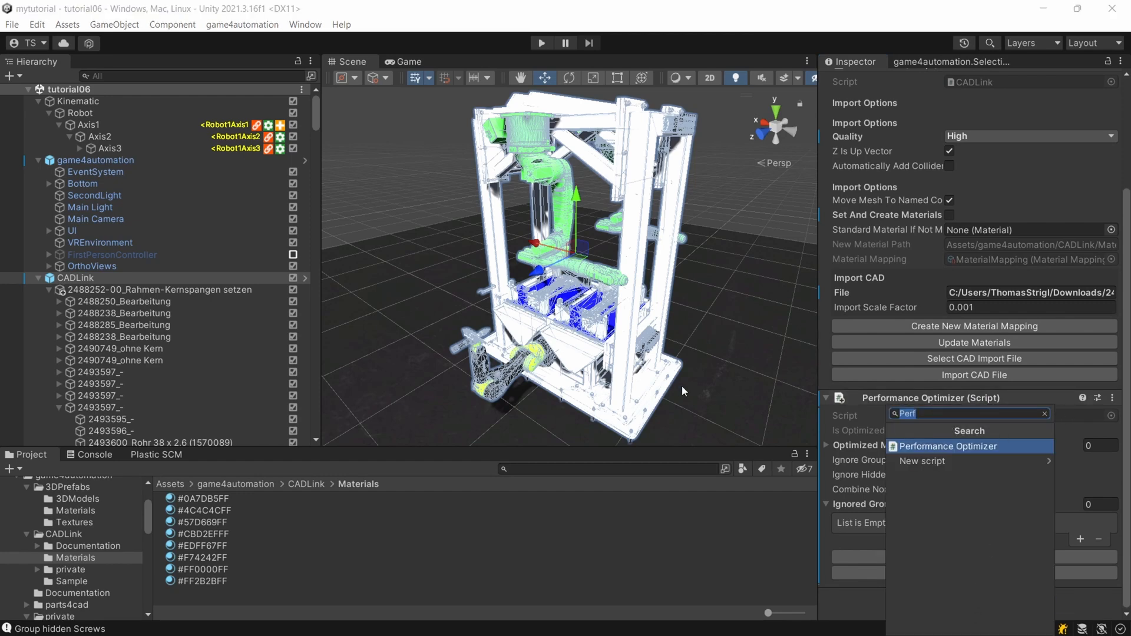
pyautogui.press('Return')
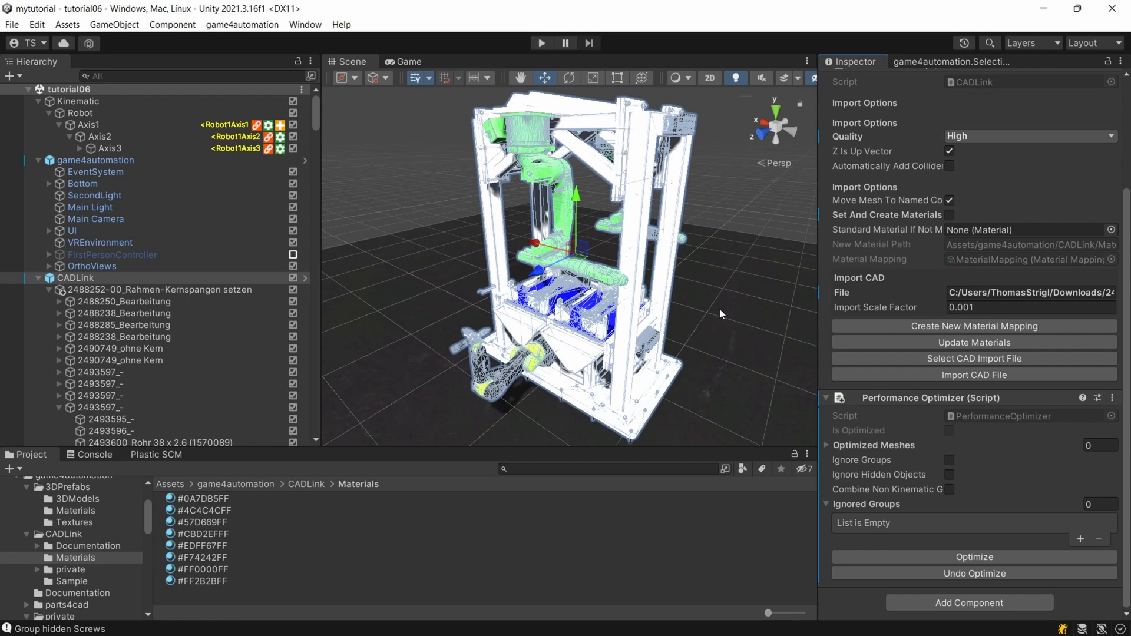
# Optimize the CADLink meshes with the Performance Optimizer, agreeing to combine them into one mesh per kinematic group
pyautogui.scroll(-3, 720, 309)
pyautogui.scroll(2, 720, 309)
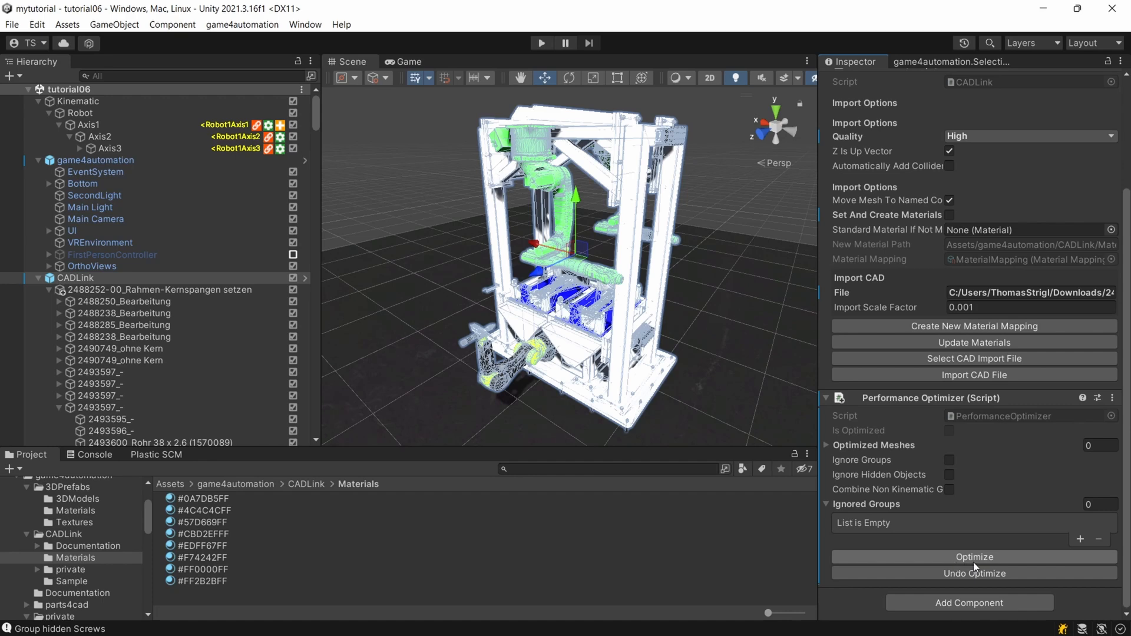
pyautogui.click(977, 558)
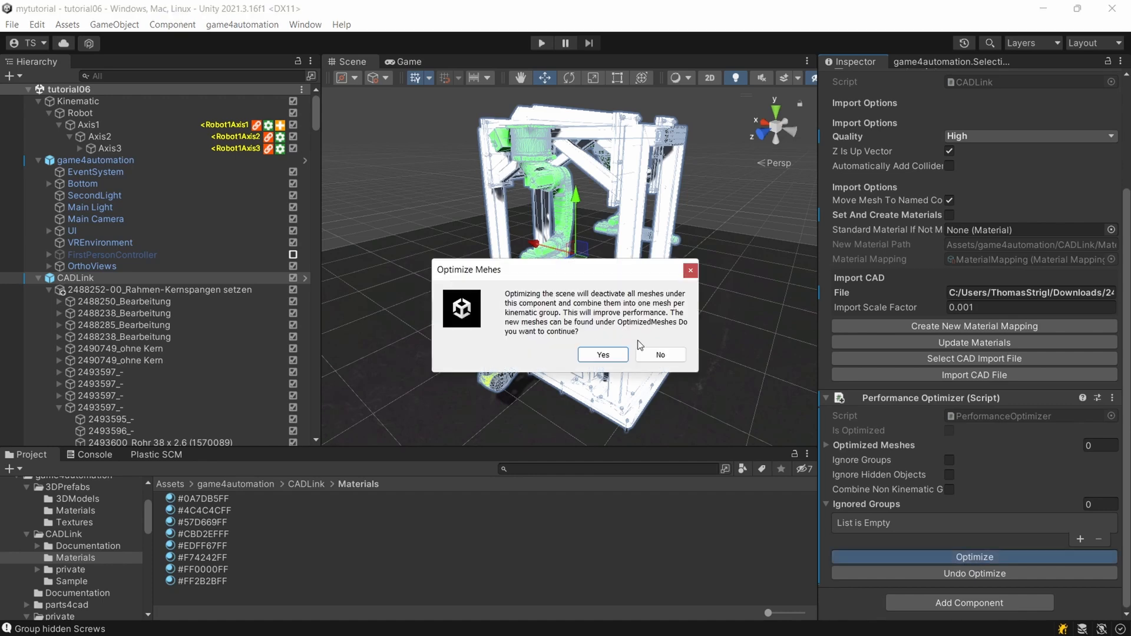
pyautogui.click(602, 356)
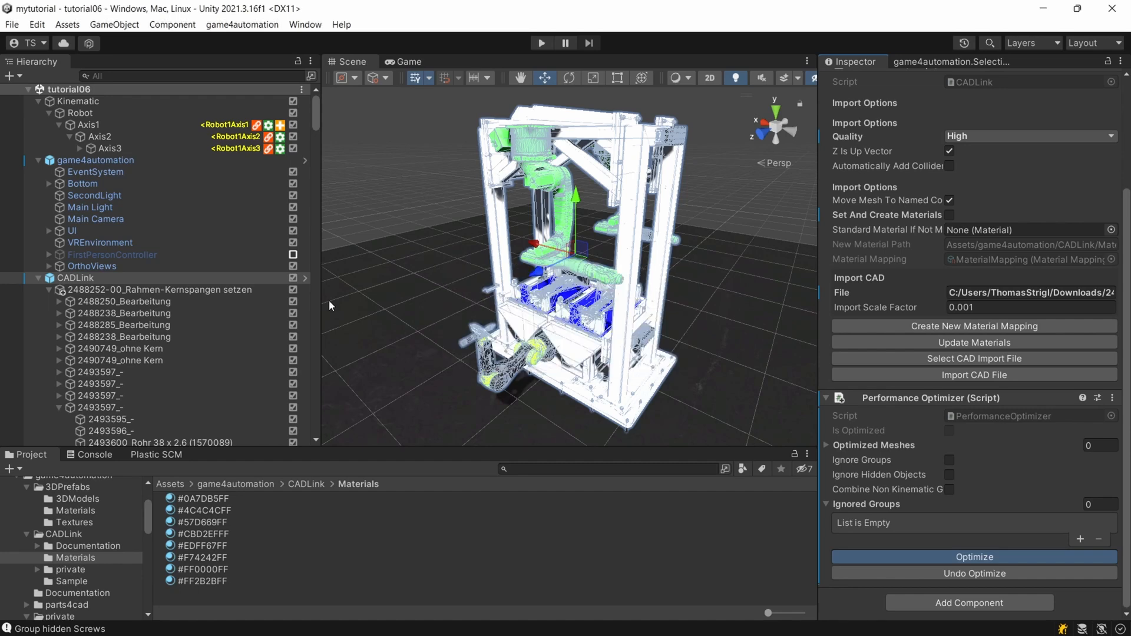
# Examine the original CADLink parts after the optimization, checking the Mesh Filter and Mesh Renderer of an individual part
pyautogui.scroll(-8, 196, 282)
pyautogui.scroll(8, 197, 286)
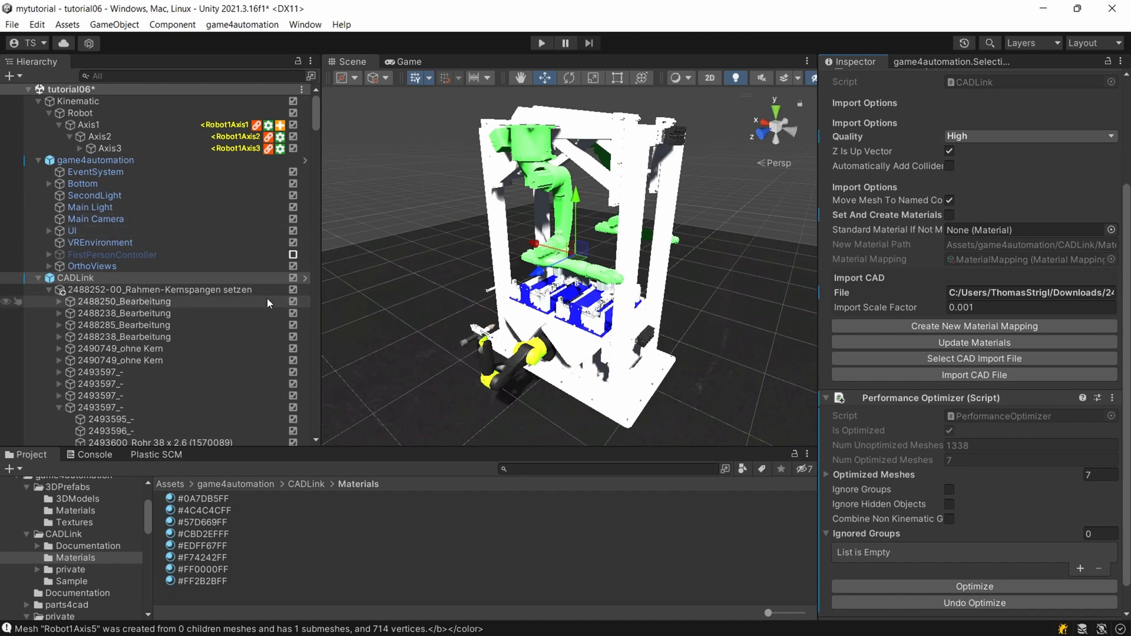
pyautogui.click(292, 280)
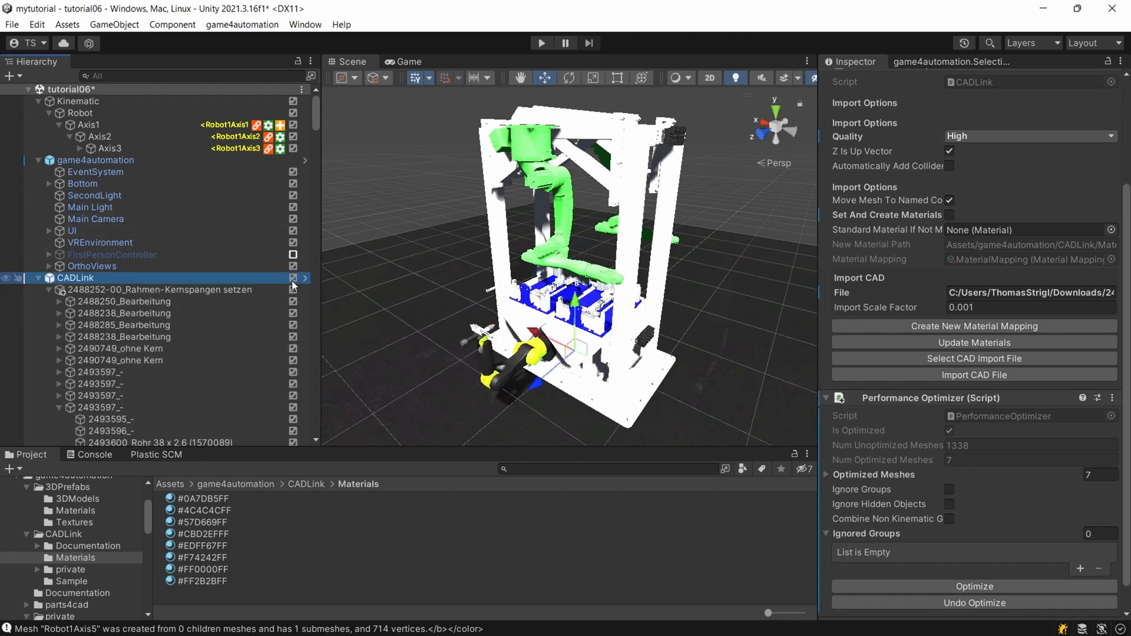
pyautogui.click(89, 301)
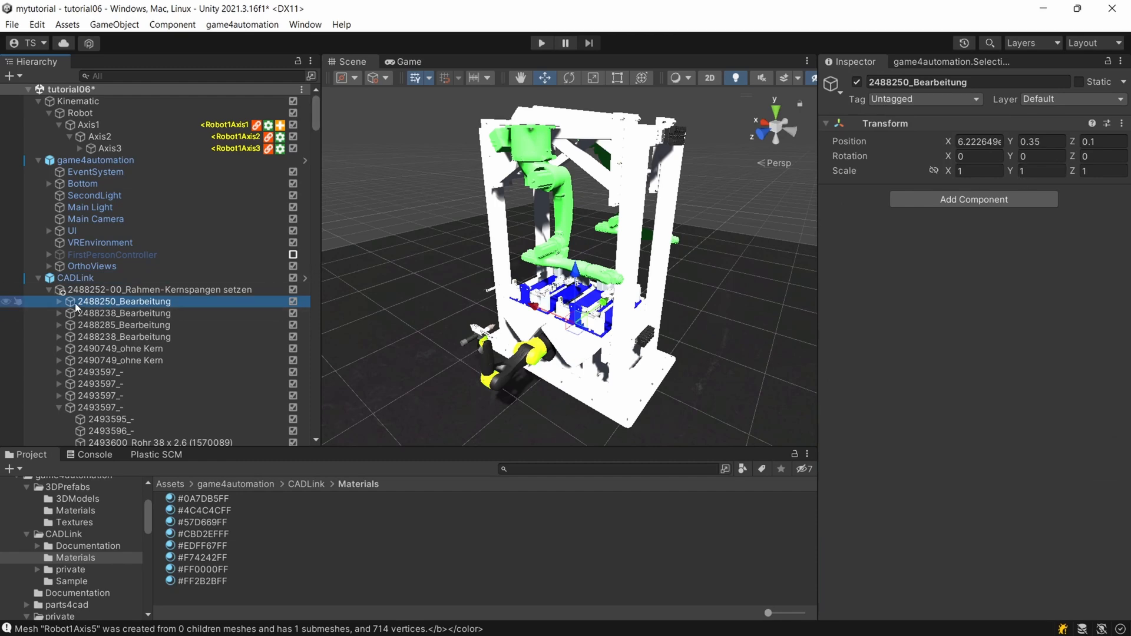
pyautogui.click(630, 250)
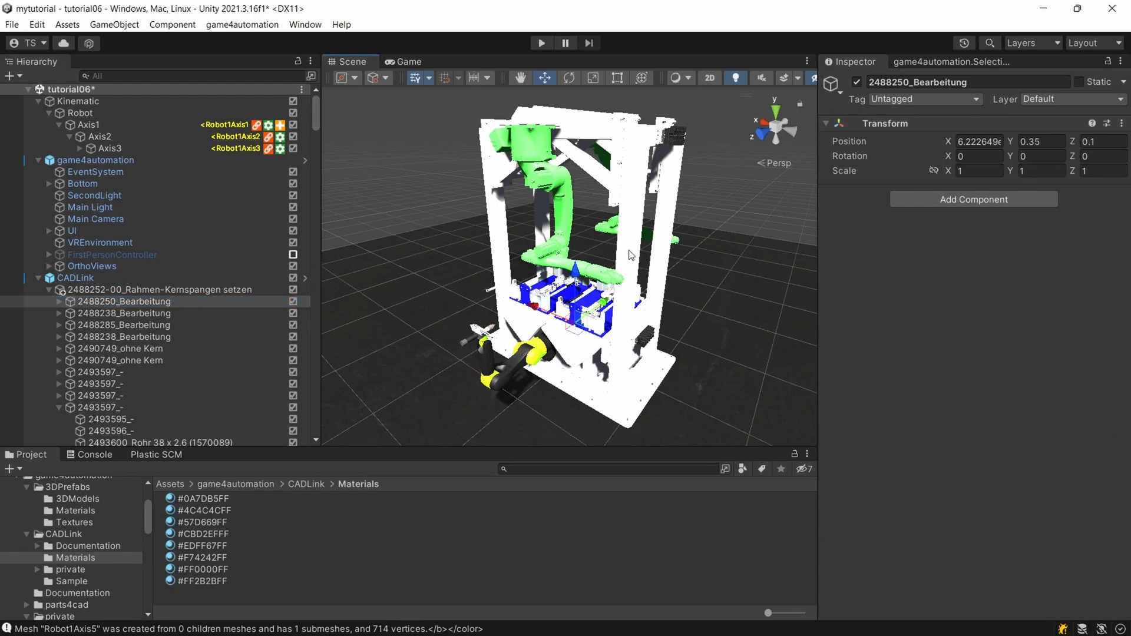
pyautogui.scroll(-15, 112, 294)
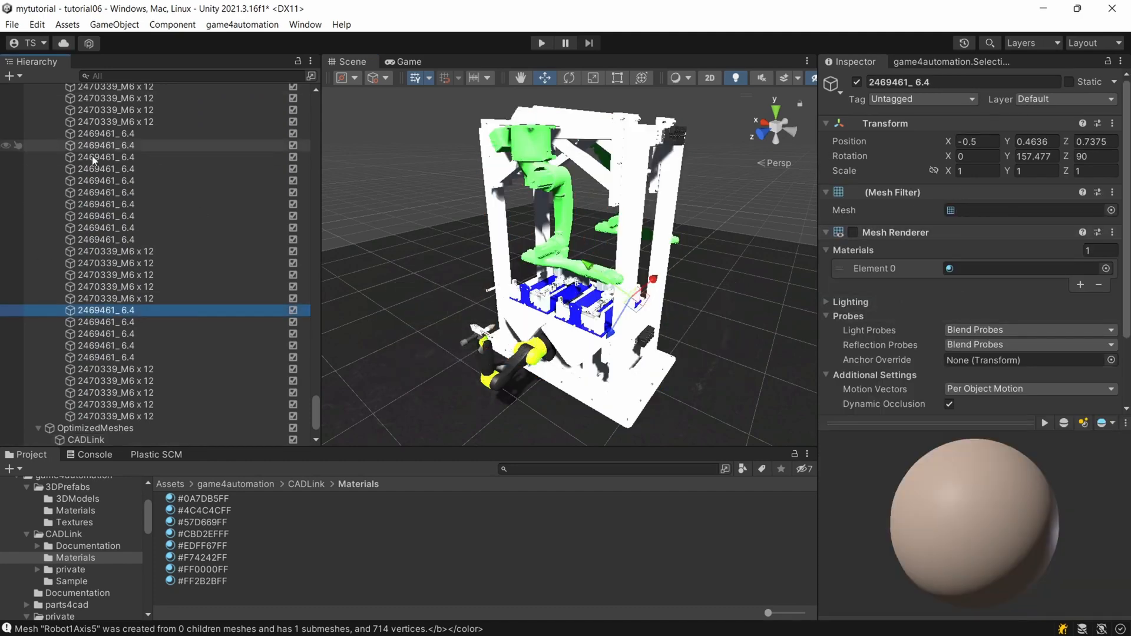
pyautogui.scroll(15, 136, 171)
pyautogui.scroll(15, 122, 166)
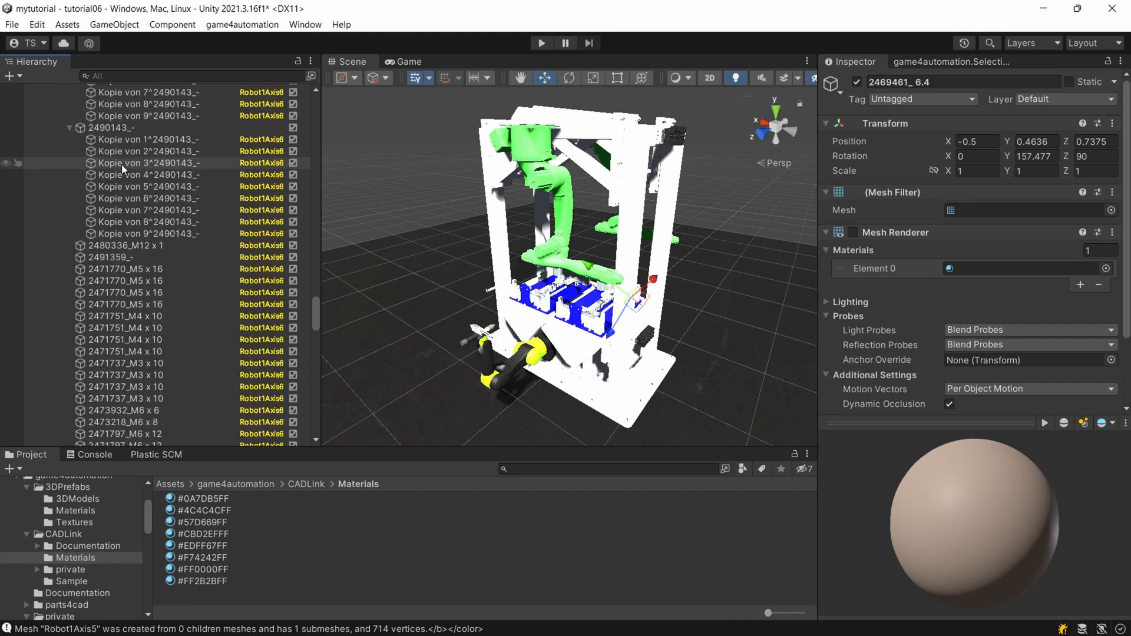
# Collapse the CADLink hierarchy and inspect the OptimizedMeshes object and its combined Robot1Axis6 mesh
pyautogui.moveTo(317, 289); pyautogui.dragTo(316, 103)
pyautogui.click(38, 278)
pyautogui.click(115, 290)
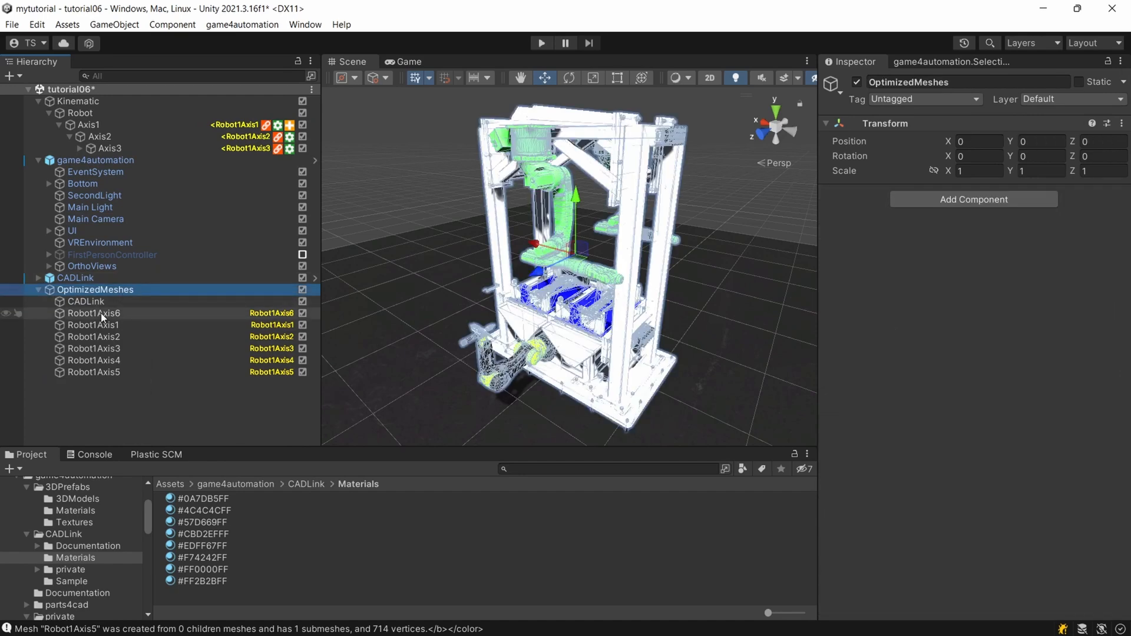
pyautogui.click(101, 313)
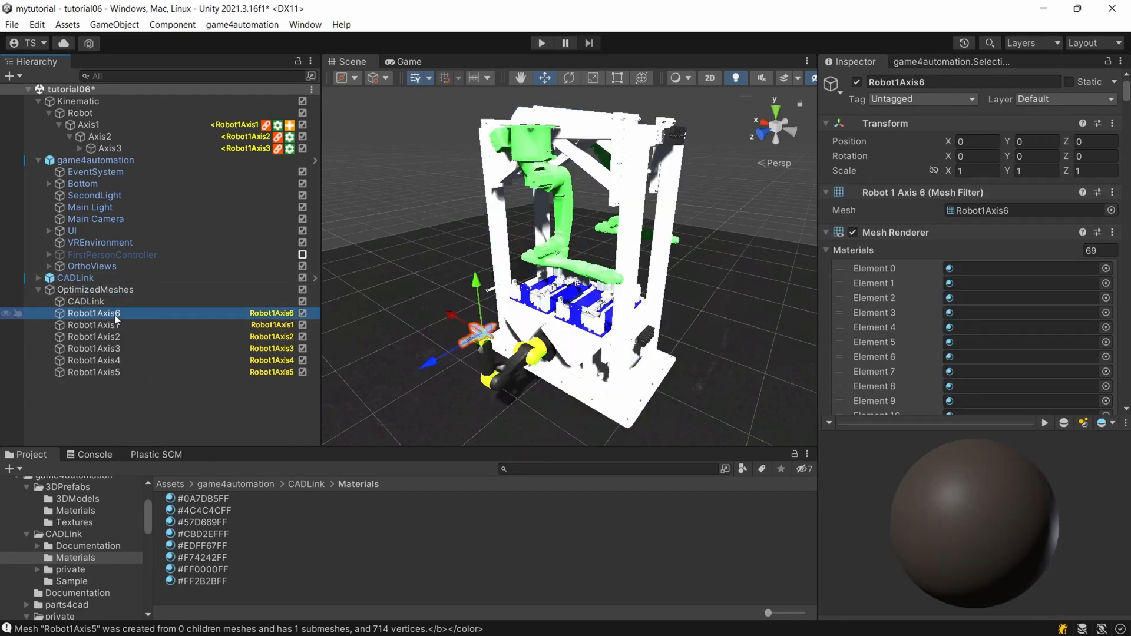
# Deactivate and reactivate the combined CADLink mesh under OptimizedMeshes, and examine its Mesh Renderer materials list
pyautogui.click(96, 302)
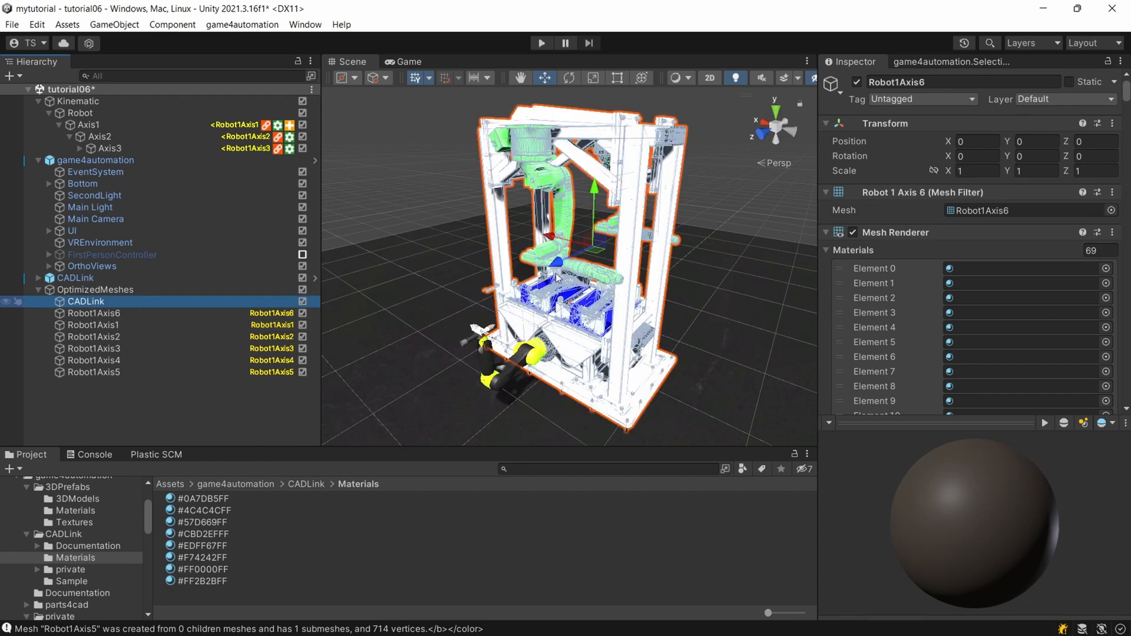
pyautogui.click(302, 302)
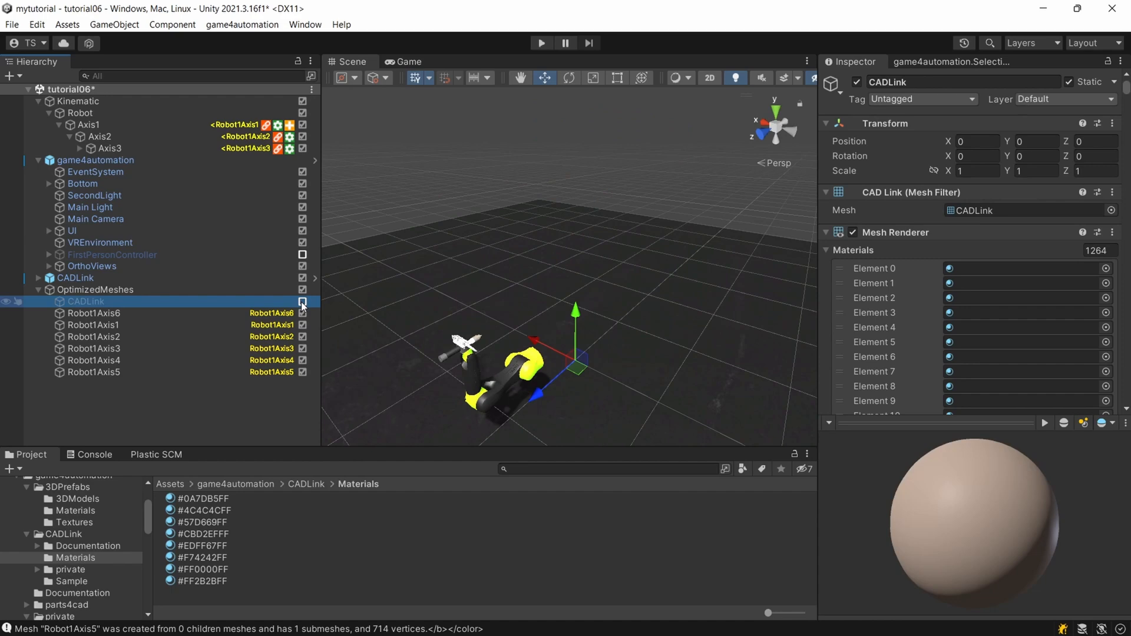
pyautogui.click(302, 301)
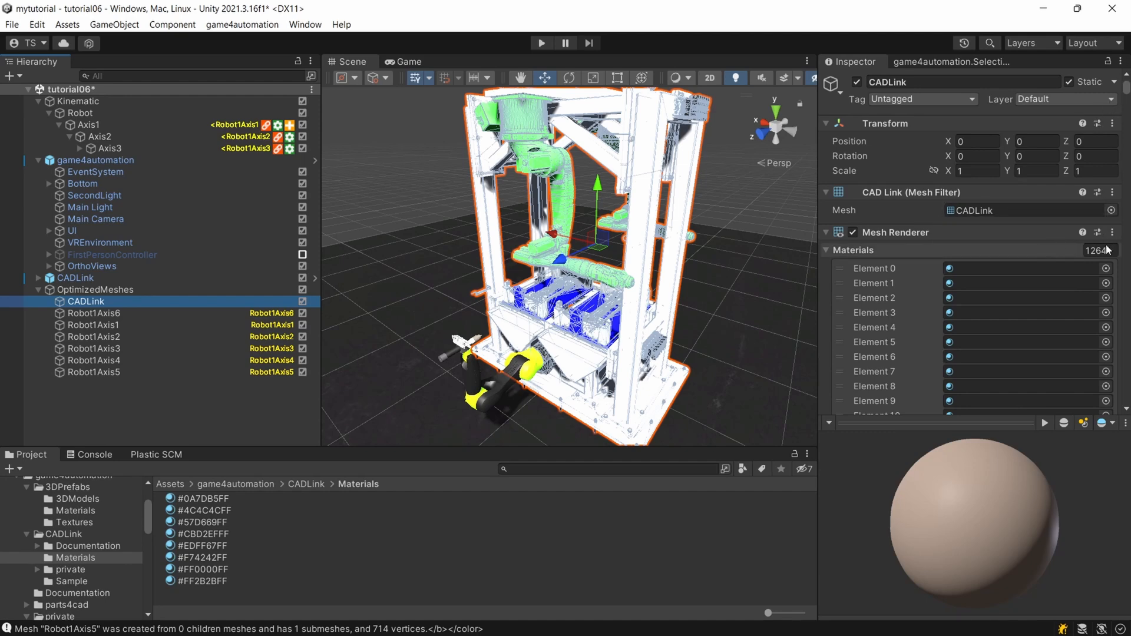
pyautogui.scroll(-5, 1084, 255)
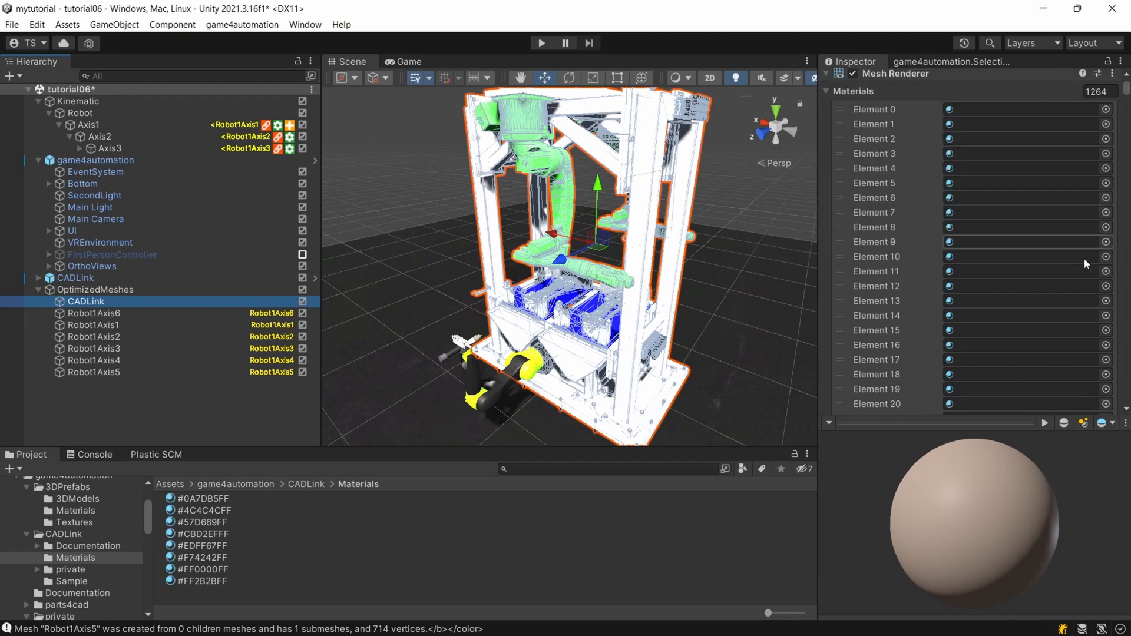
pyautogui.click(1128, 81)
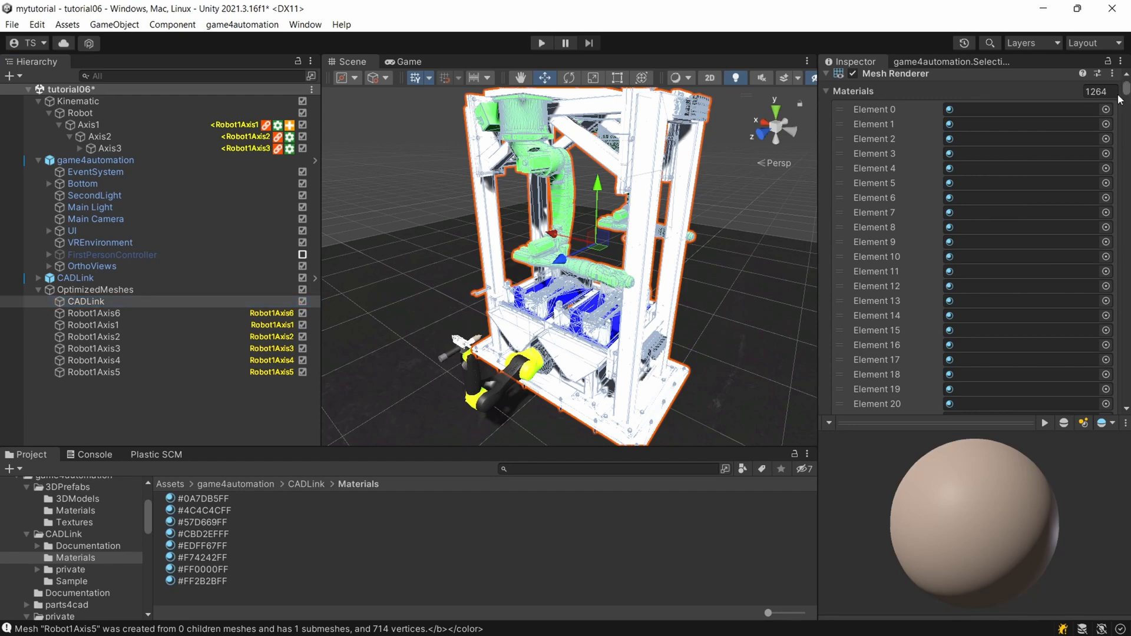
pyautogui.scroll(5, 1123, 94)
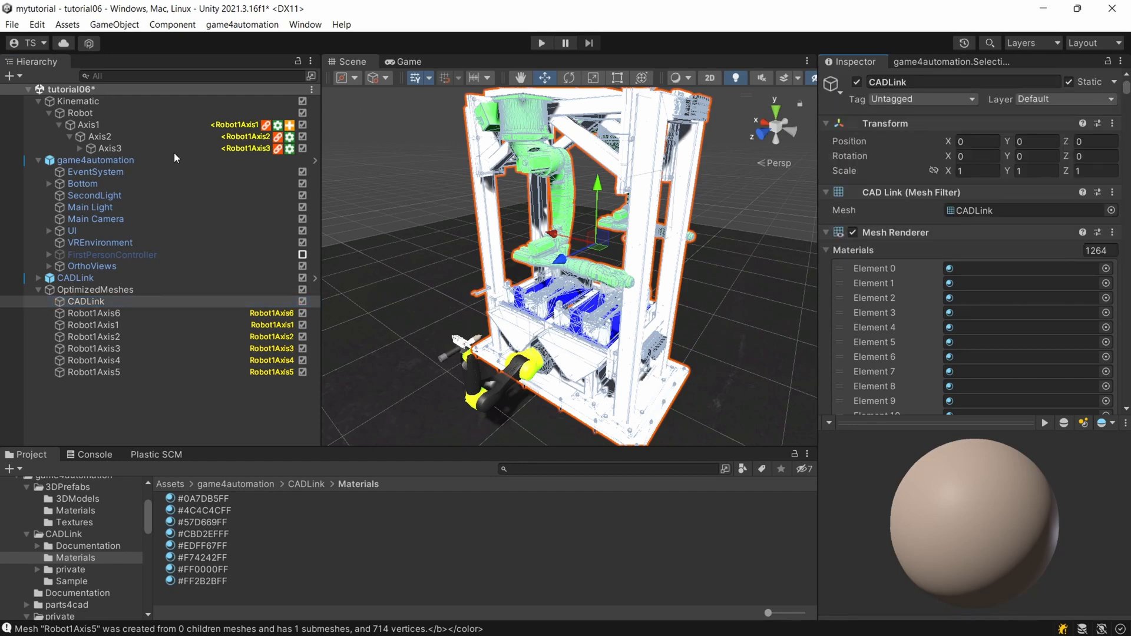
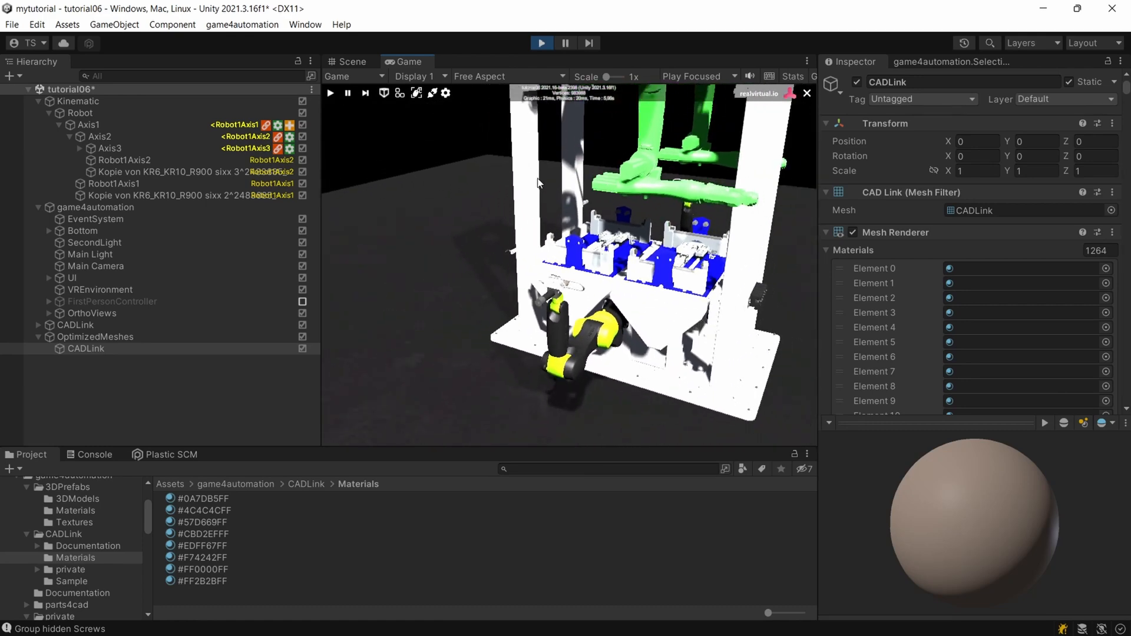
# Run the simulation with the optimized meshes, examine the robot's motion from another angle and distance, and stop it
pyautogui.moveTo(519, 191); pyautogui.dragTo(493, 192, button='right')
pyautogui.scroll(-3, 492, 193)
pyautogui.scroll(3, 492, 193)
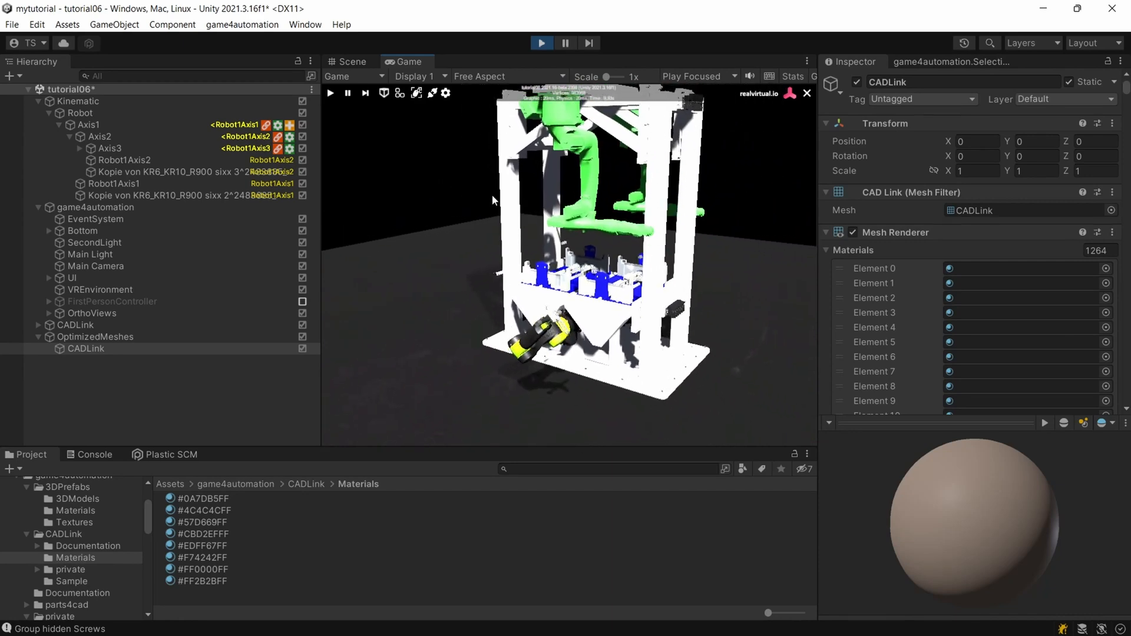
pyautogui.click(541, 46)
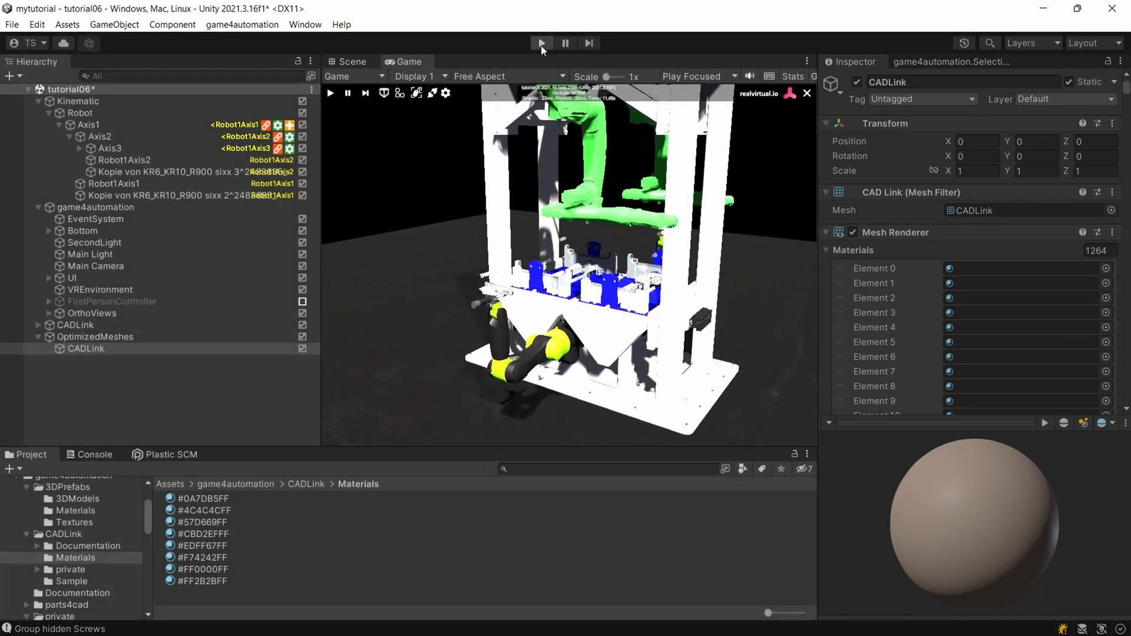
pyautogui.click(542, 44)
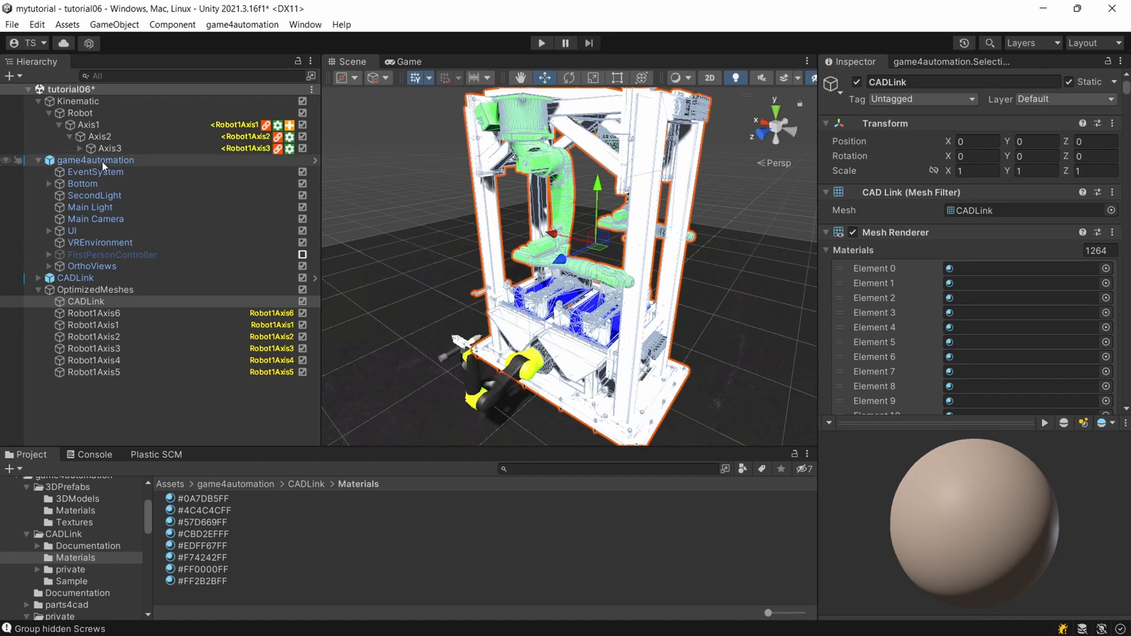
# Undo the mesh optimization on the top-level CADLink object with its Performance Optimizer component
pyautogui.click(78, 280)
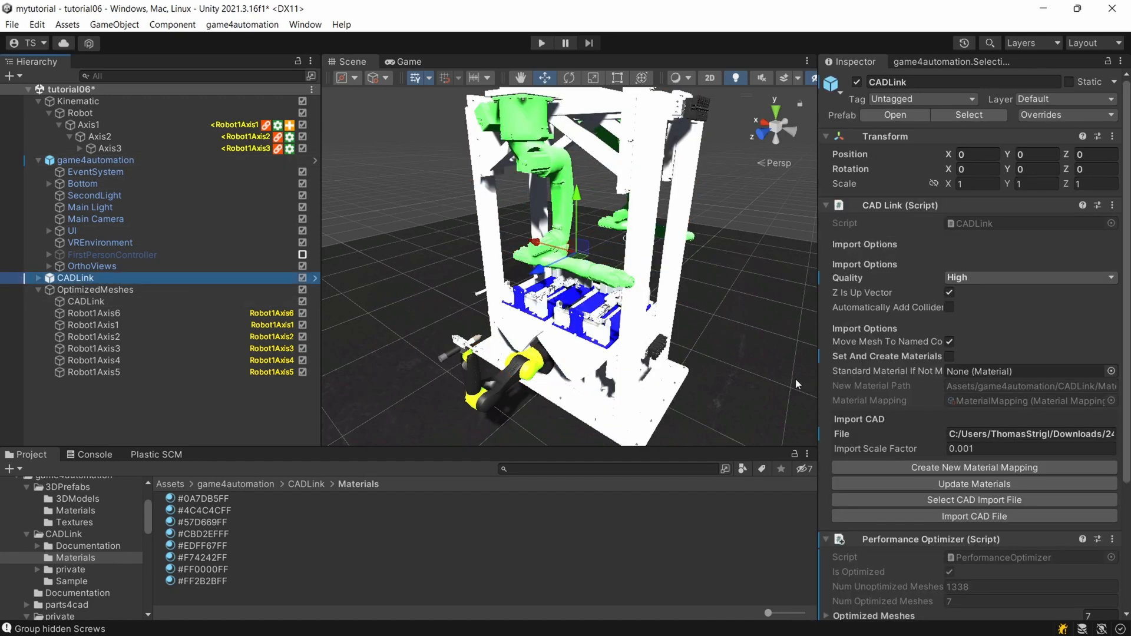
pyautogui.scroll(-5, 928, 450)
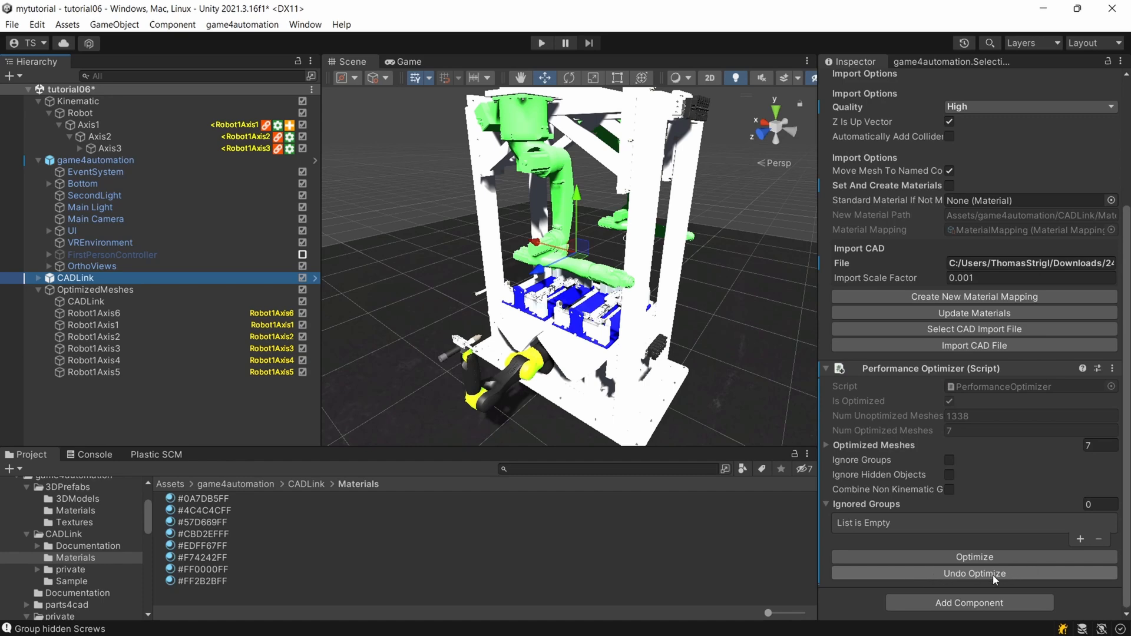
pyautogui.click(992, 575)
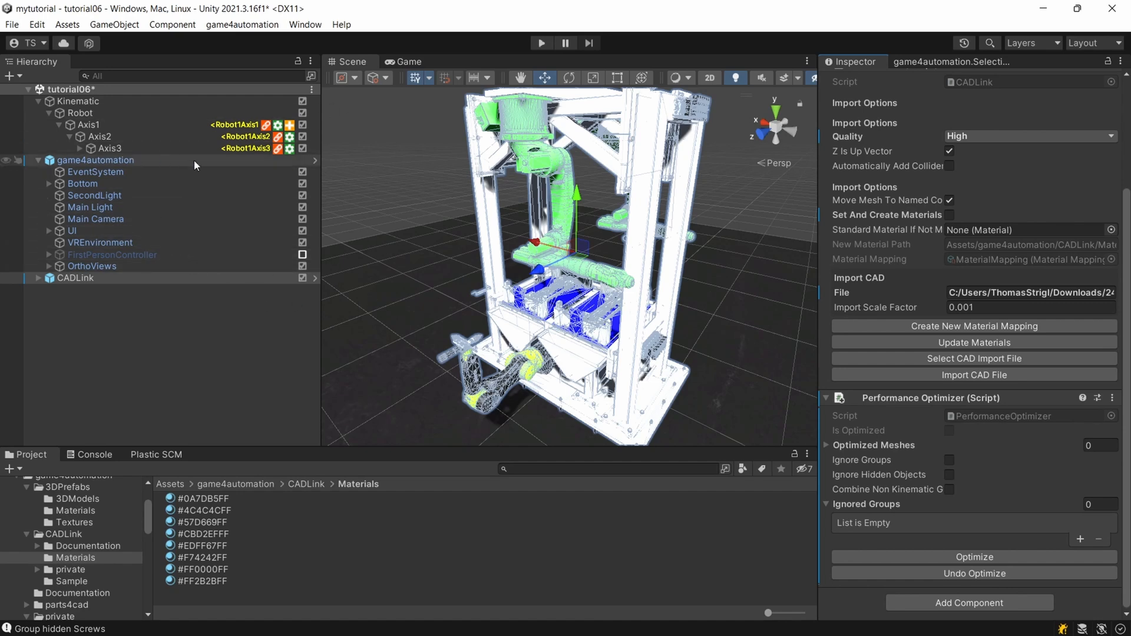
# Expand the CADLink hierarchy and inspect the material assigned to the front vertical frame profile 2488236_-
pyautogui.click(37, 280)
pyautogui.click(150, 305)
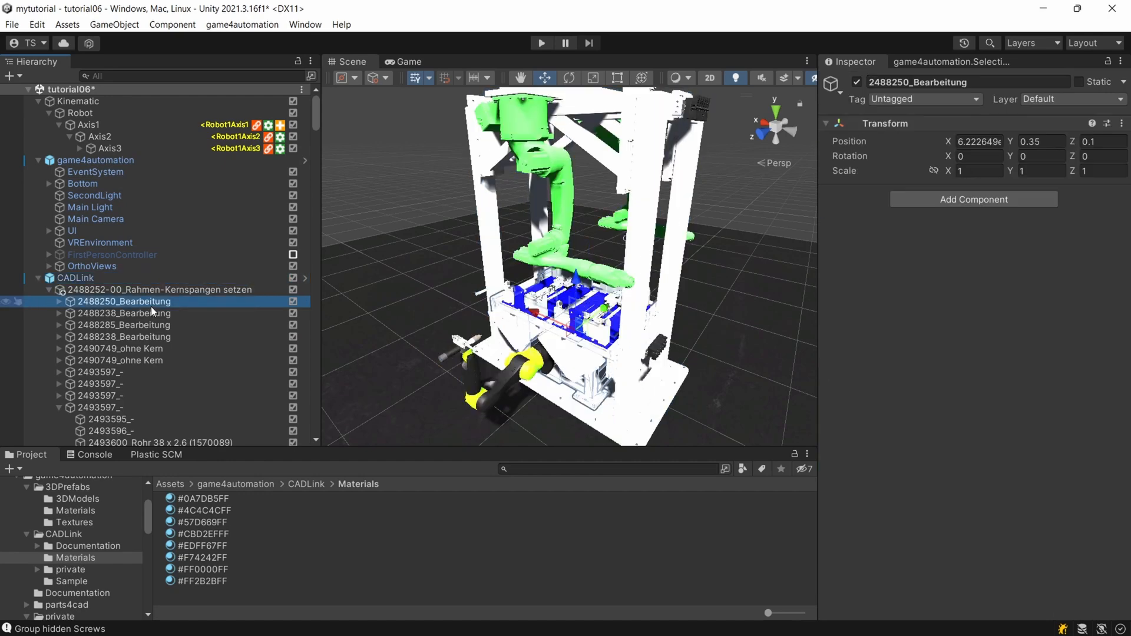
pyautogui.click(643, 226)
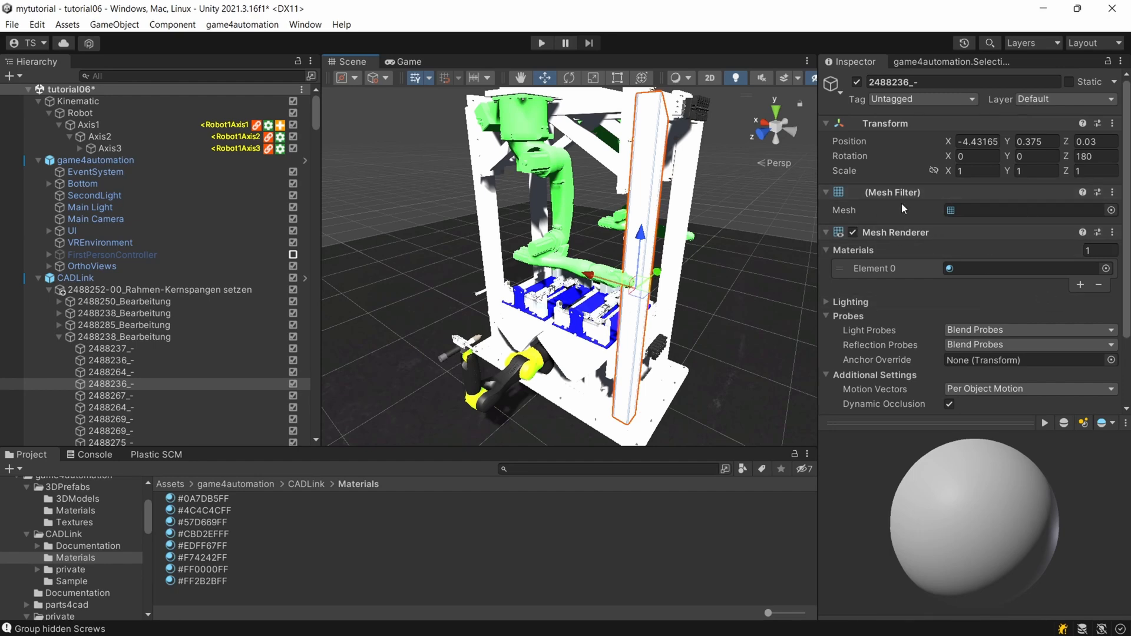
pyautogui.scroll(-1, 673, 282)
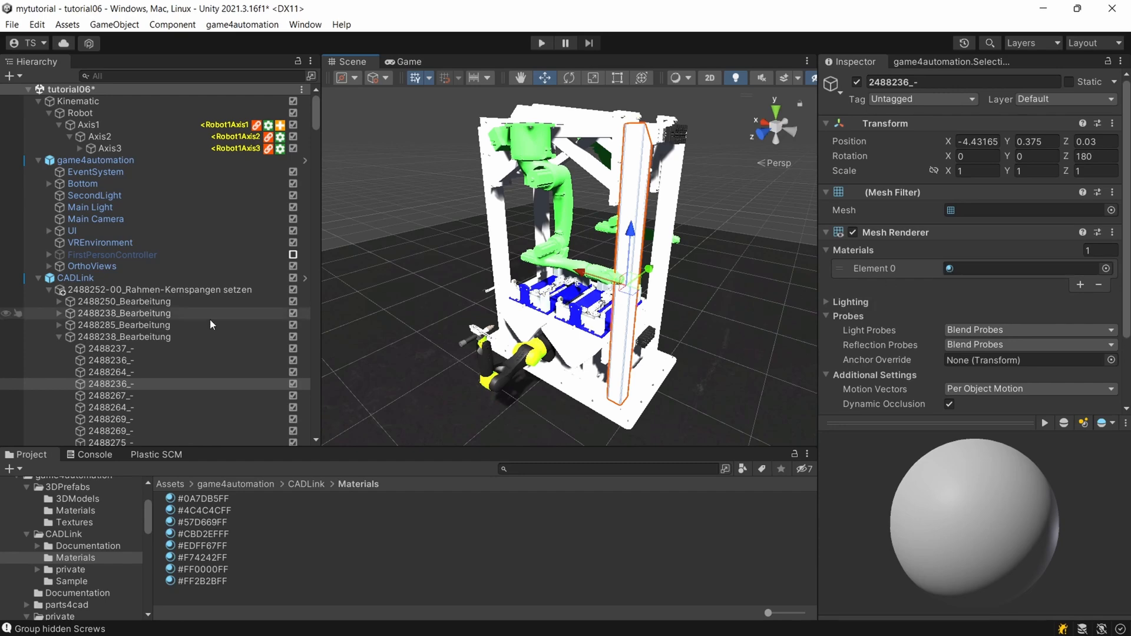
# Enable Set And Create Materials in the top-level CADLink object's import options and update its materials
pyautogui.click(87, 280)
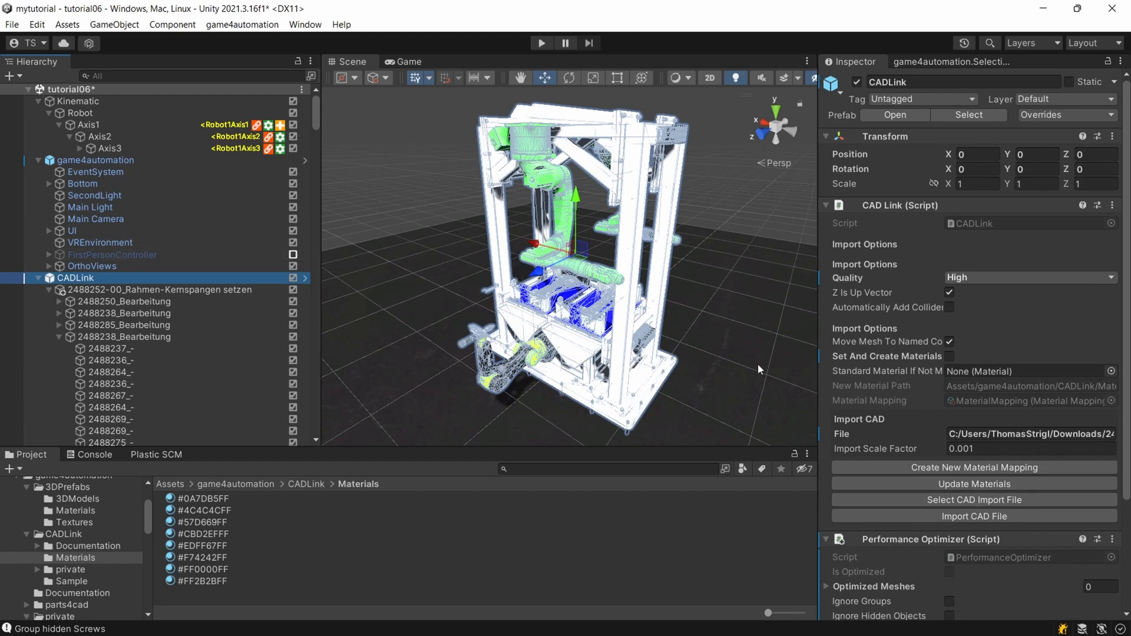
pyautogui.click(950, 356)
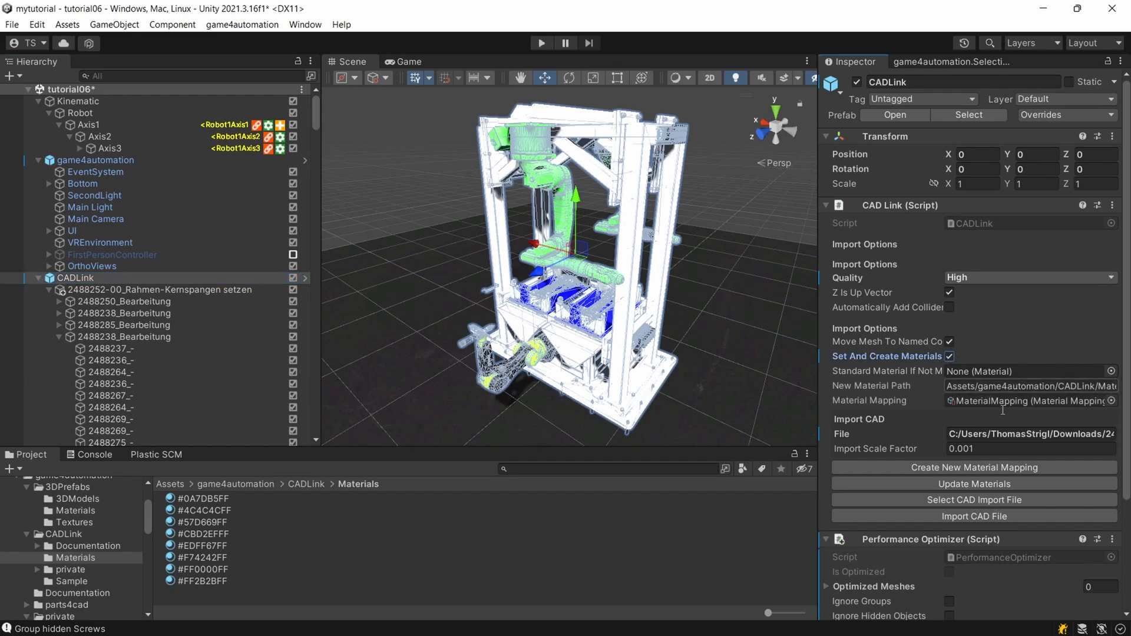
pyautogui.click(976, 487)
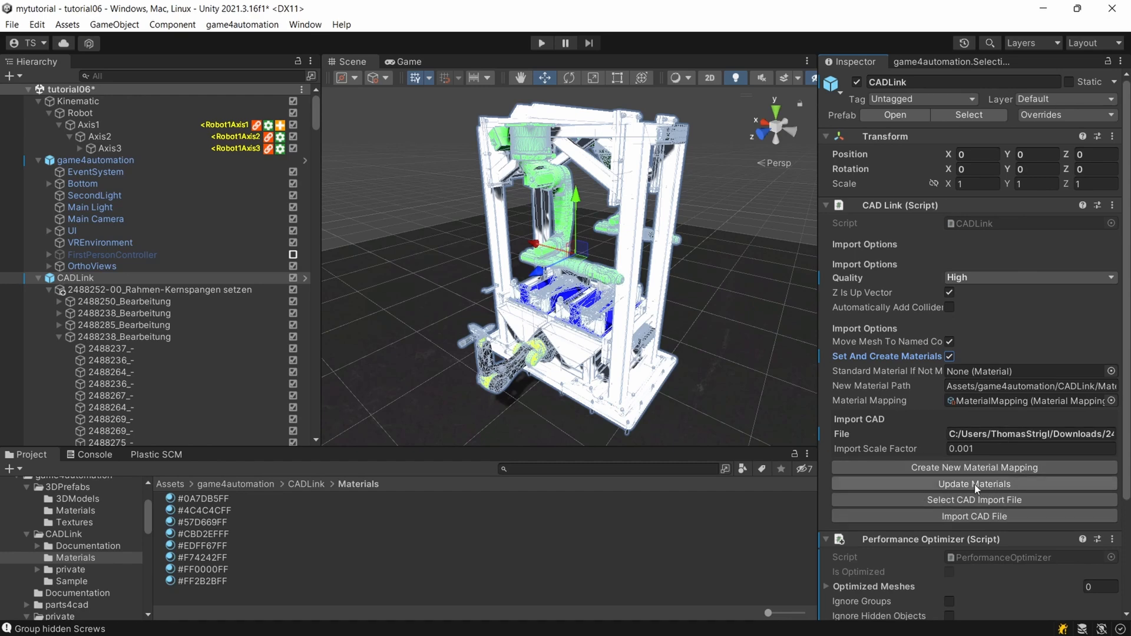
pyautogui.click(976, 484)
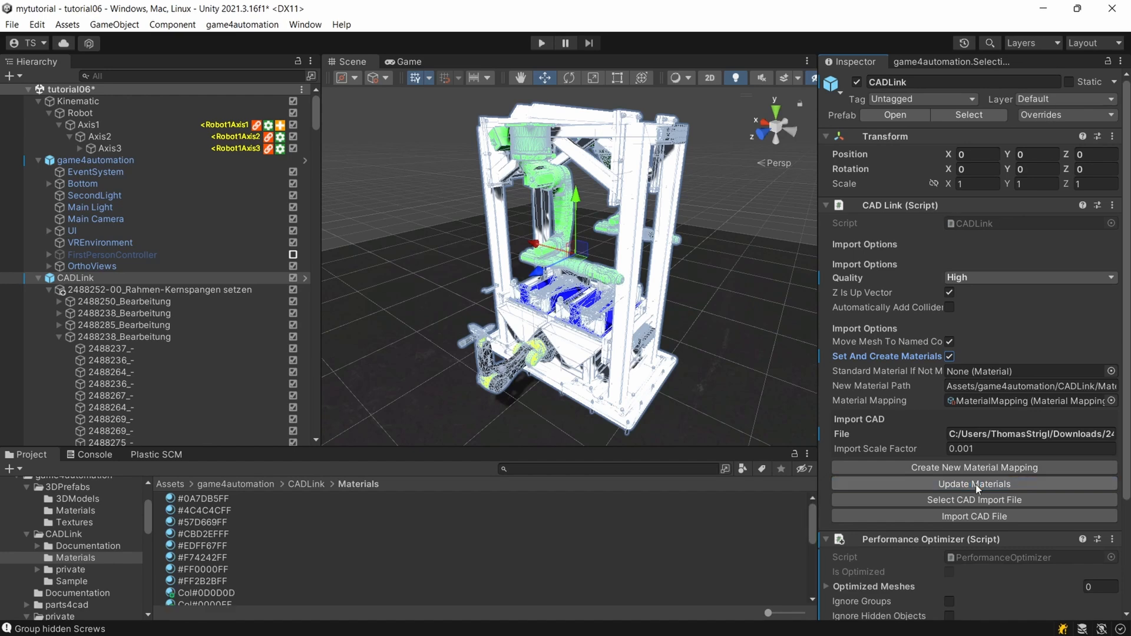
# Locate the material of frame profile 2488236_- among the project assets and review the materials created in the CADLink Materials folder
pyautogui.moveTo(497, 448); pyautogui.dragTo(497, 421)
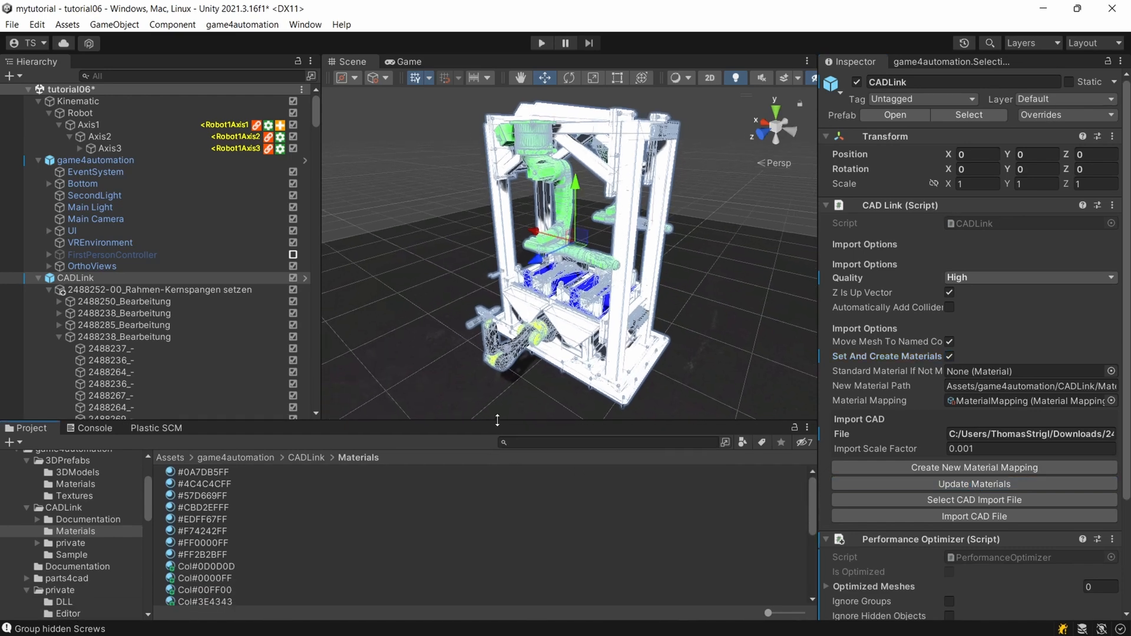
pyautogui.click(617, 296)
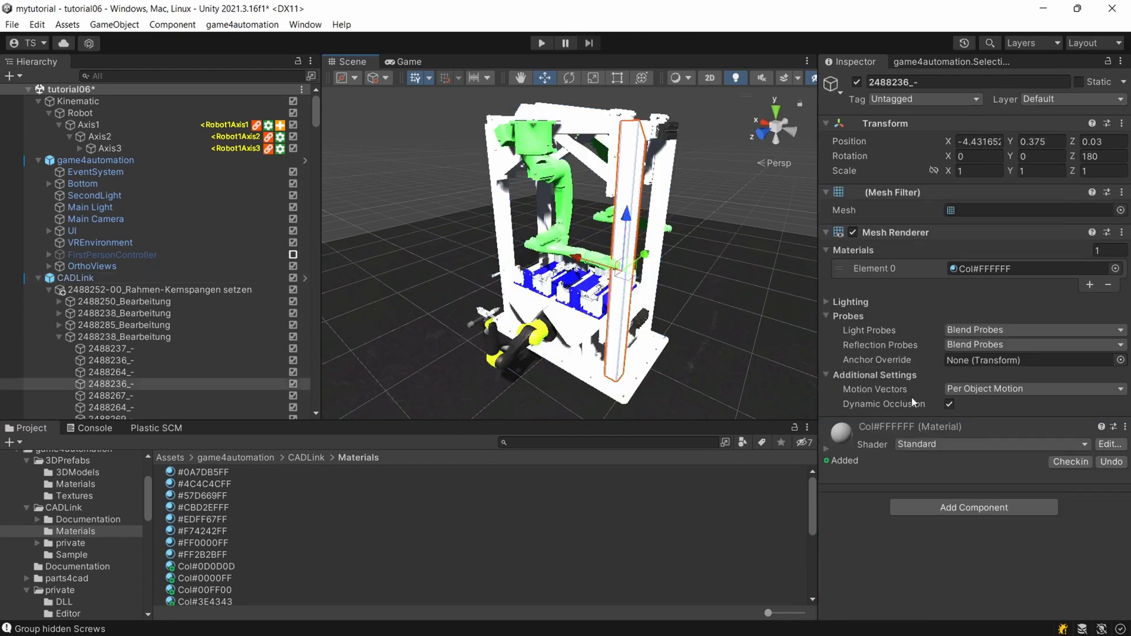
pyautogui.click(995, 270)
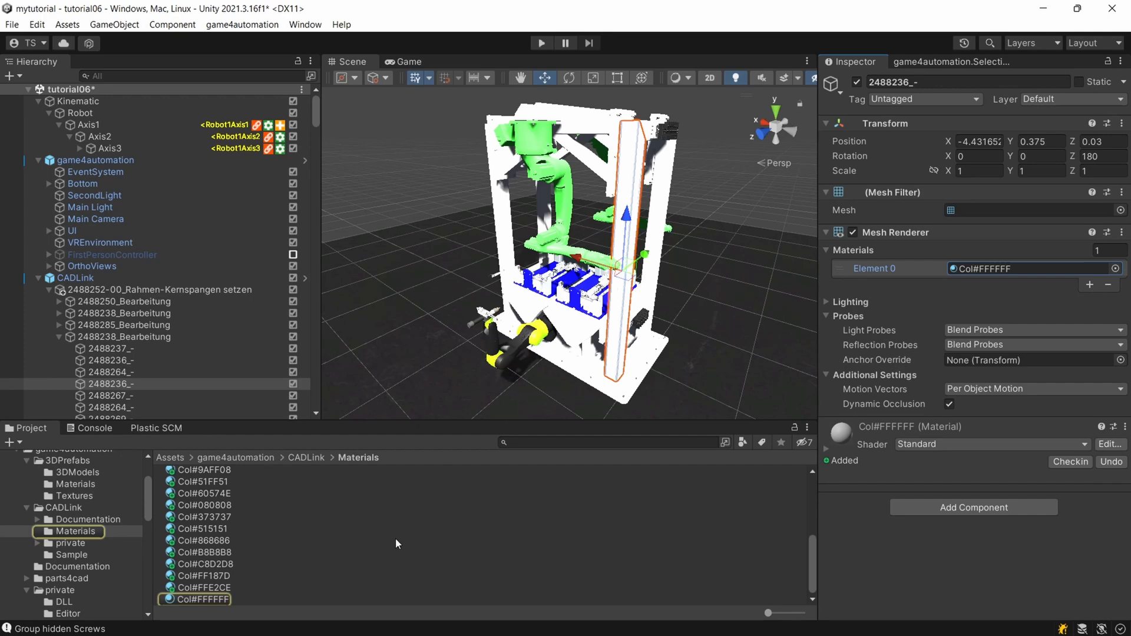
pyautogui.scroll(5, 208, 538)
pyautogui.scroll(-2, 212, 527)
pyautogui.scroll(-5, 219, 523)
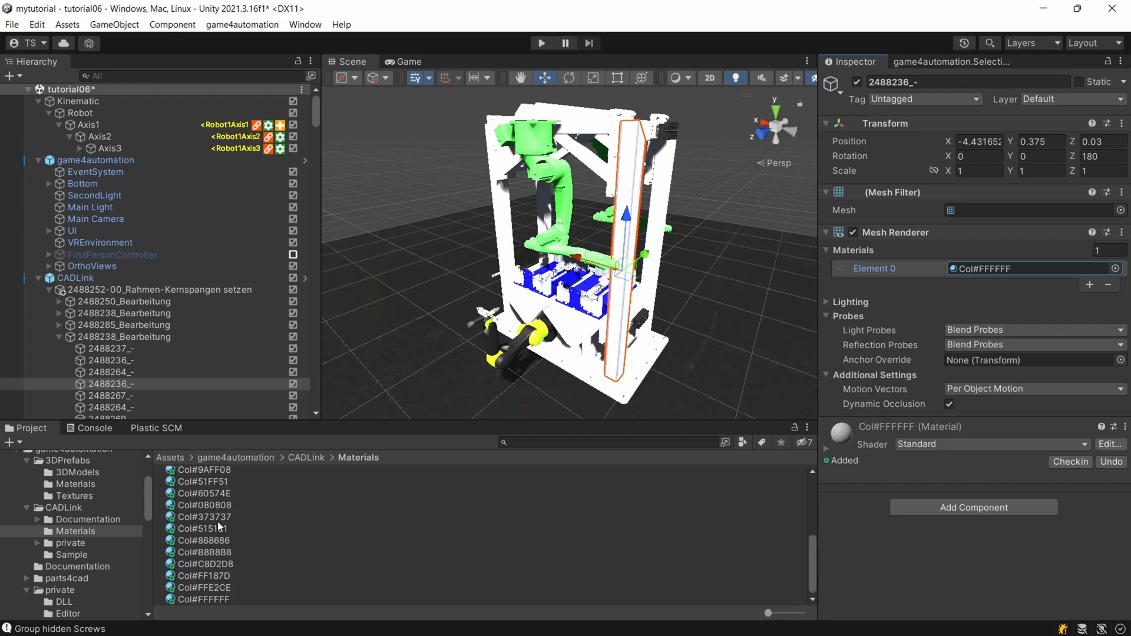
pyautogui.scroll(2, 205, 483)
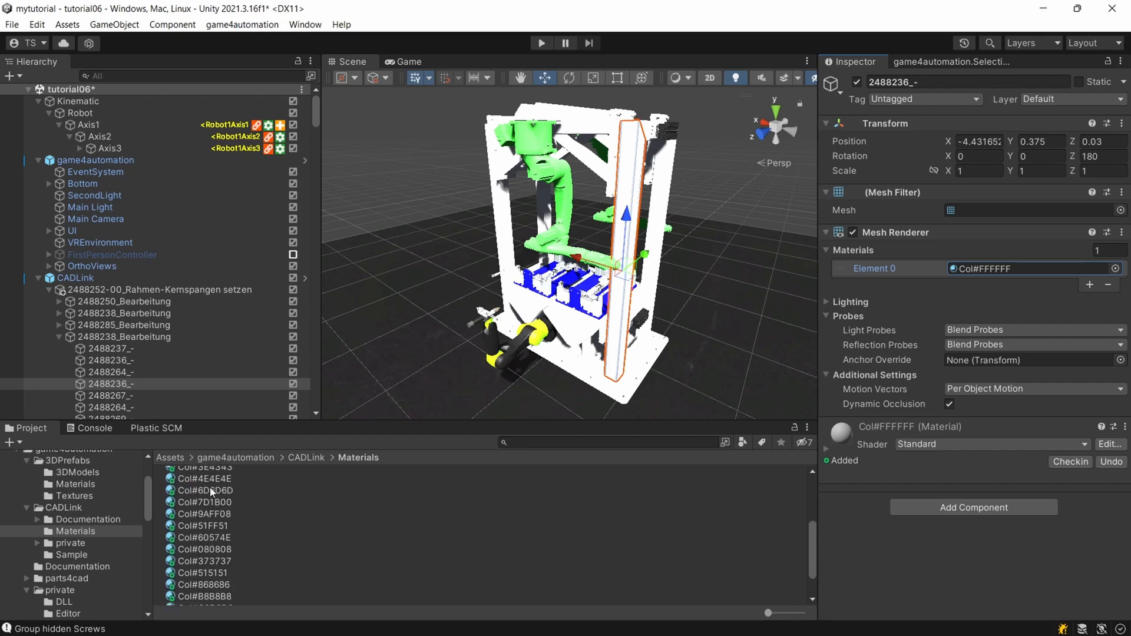
pyautogui.scroll(3, 211, 493)
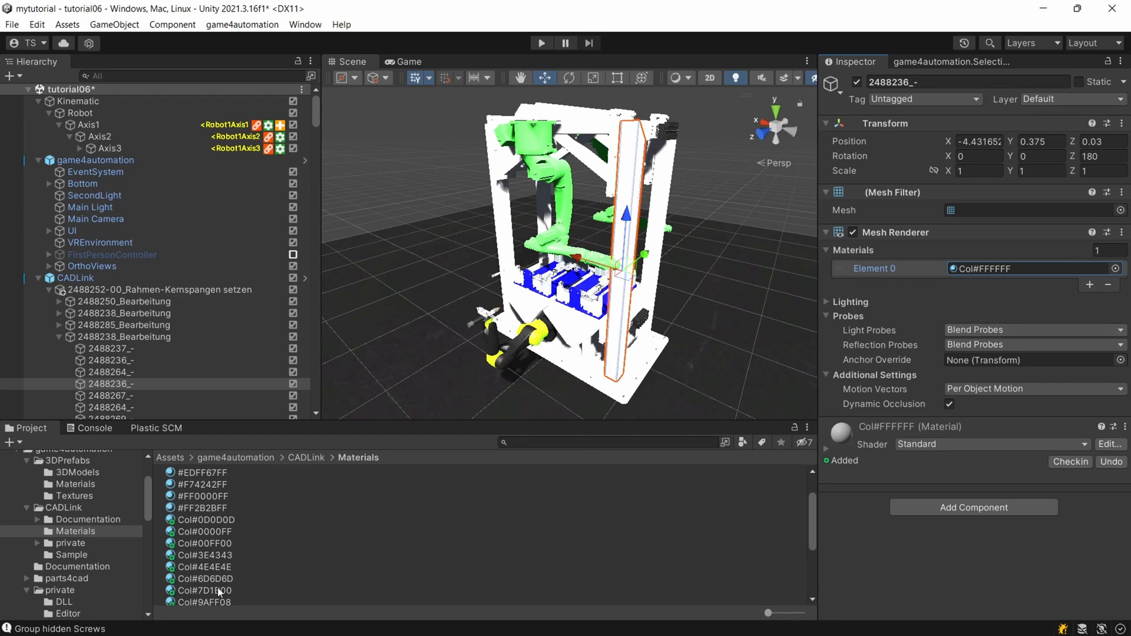
pyautogui.scroll(-3, 224, 529)
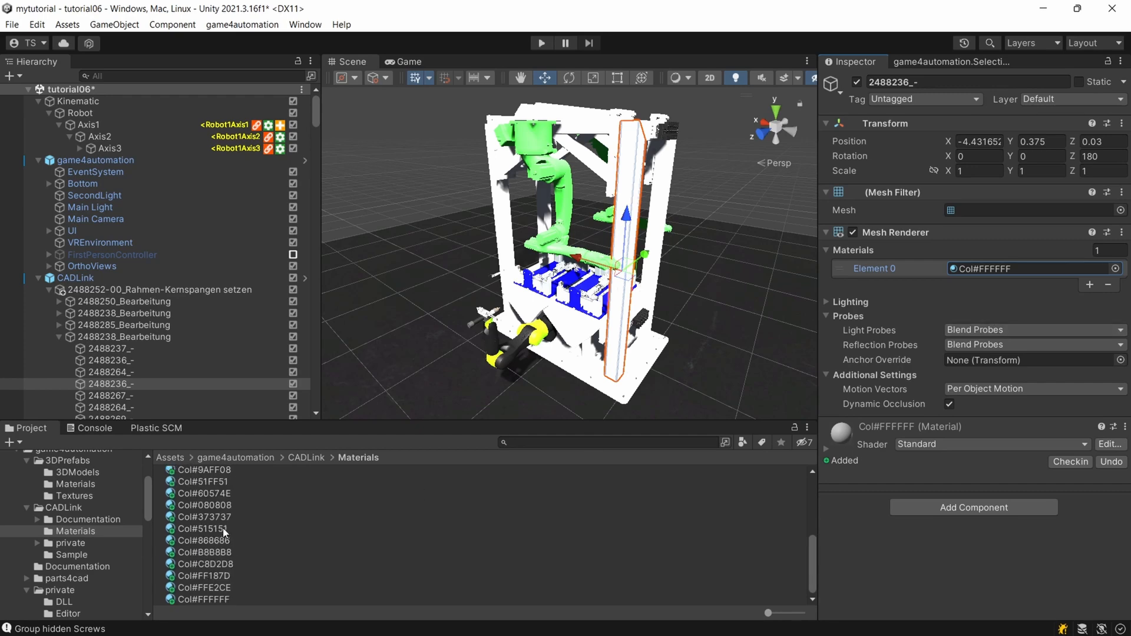
# Optimize the meshes of the top-level CADLink object with its Performance Optimizer component and accept combining them per kinematic group
pyautogui.scroll(3, 212, 505)
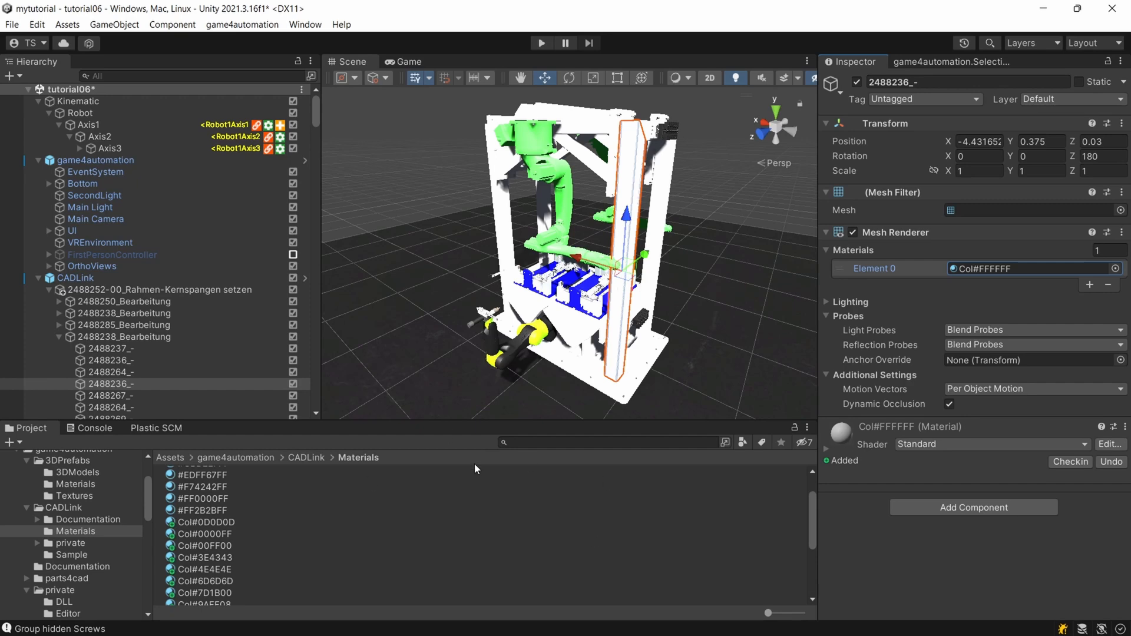
pyautogui.click(80, 278)
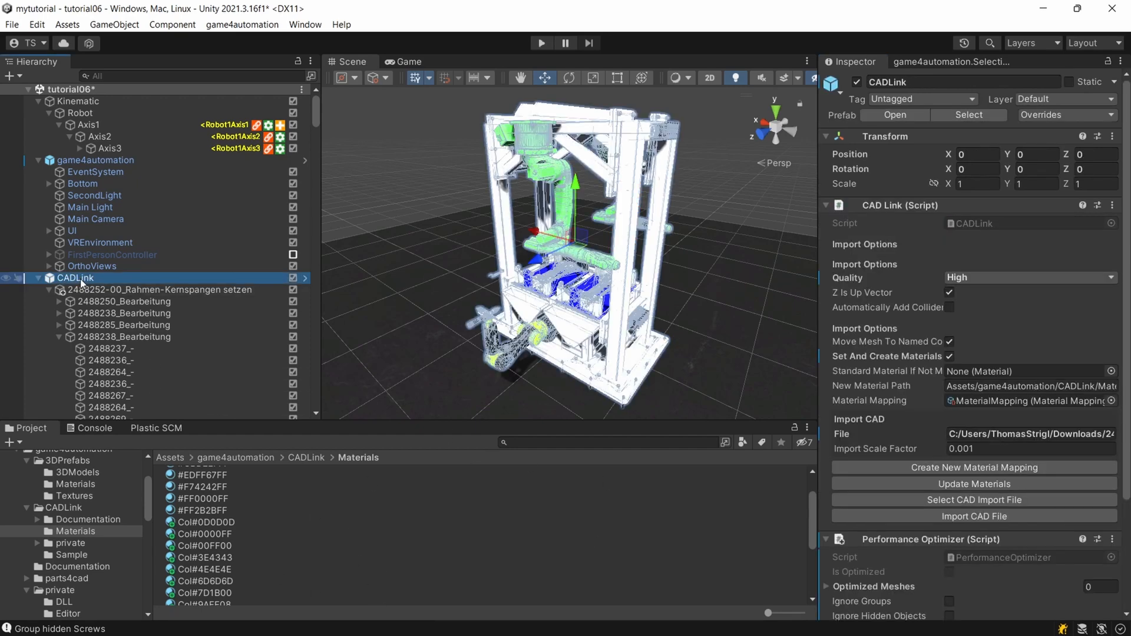
pyautogui.scroll(-4, 938, 504)
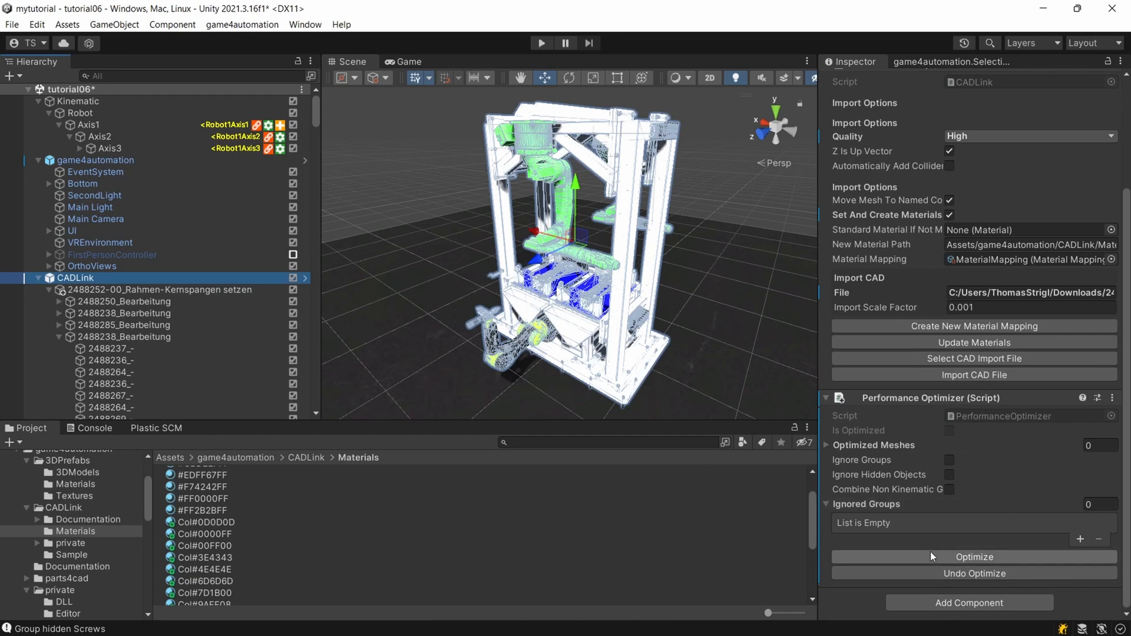
pyautogui.click(970, 574)
pyautogui.click(973, 557)
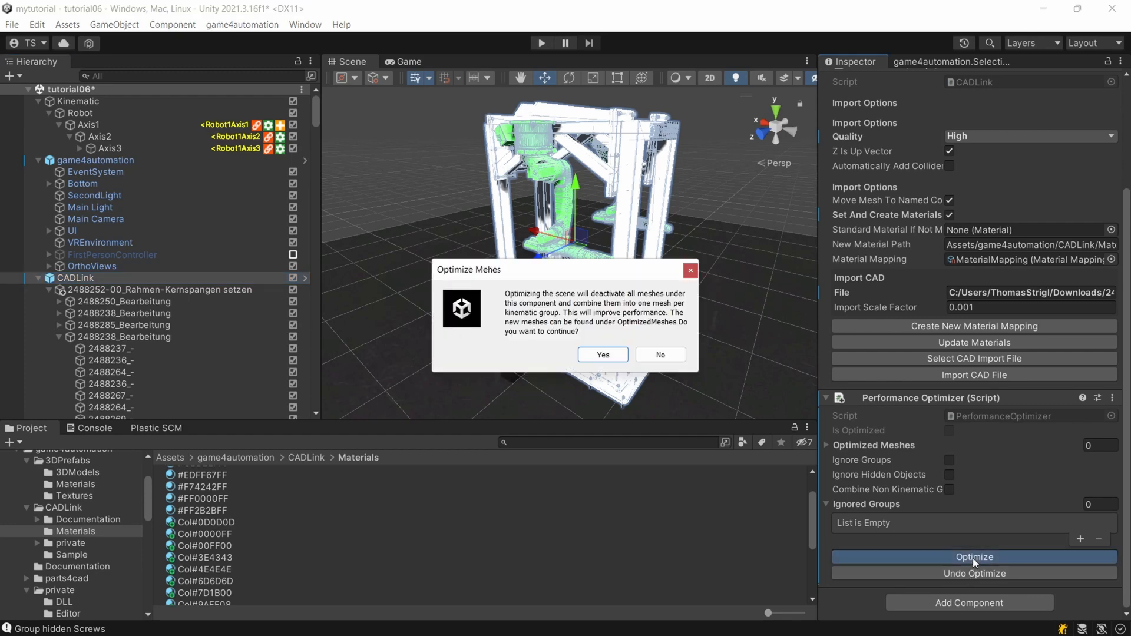
pyautogui.click(604, 354)
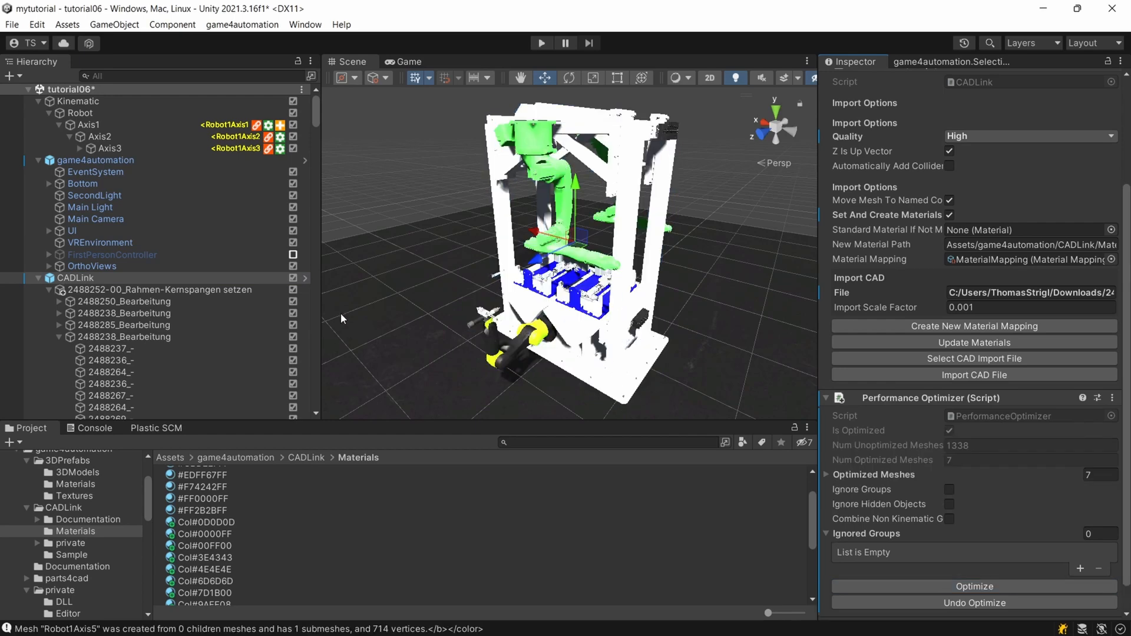
# Collapse the CADLink hierarchy, expand OptimizedMeshes and inspect the materials assigned to its combined CADLink mesh
pyautogui.scroll(-5, 231, 352)
pyautogui.scroll(-3, 231, 353)
pyautogui.click(253, 221)
pyautogui.scroll(8, 253, 202)
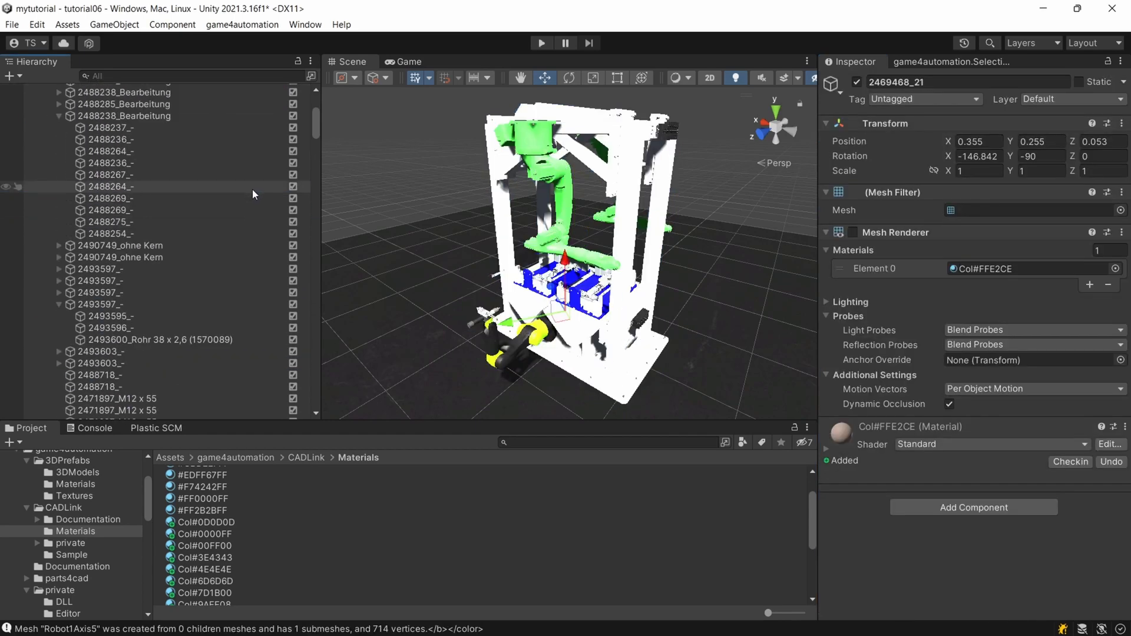
pyautogui.click(37, 277)
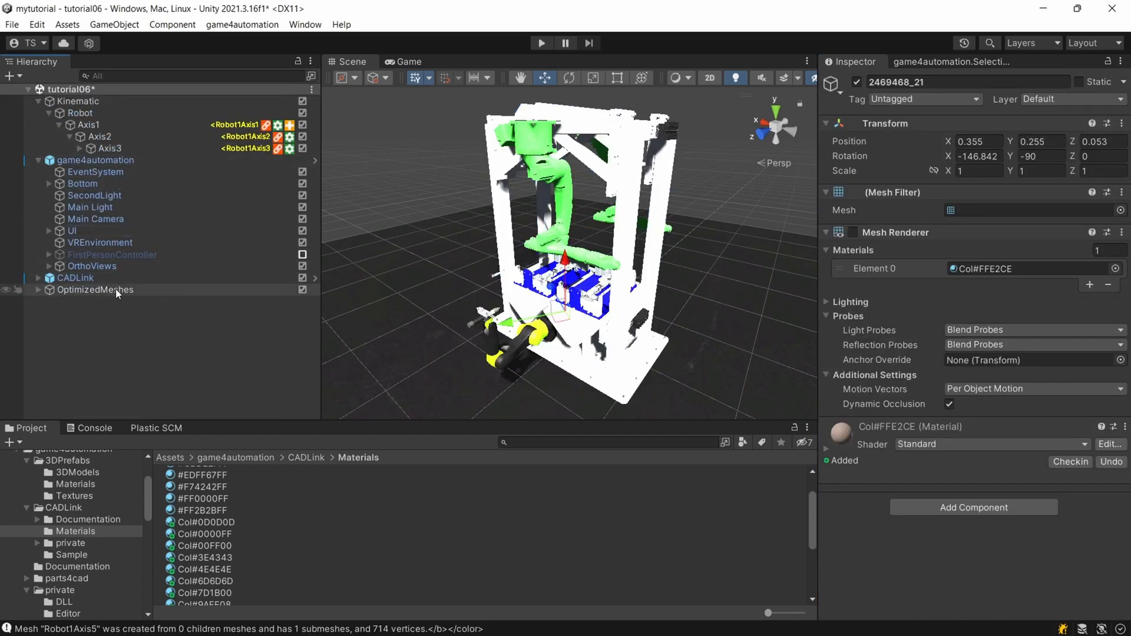
pyautogui.click(122, 291)
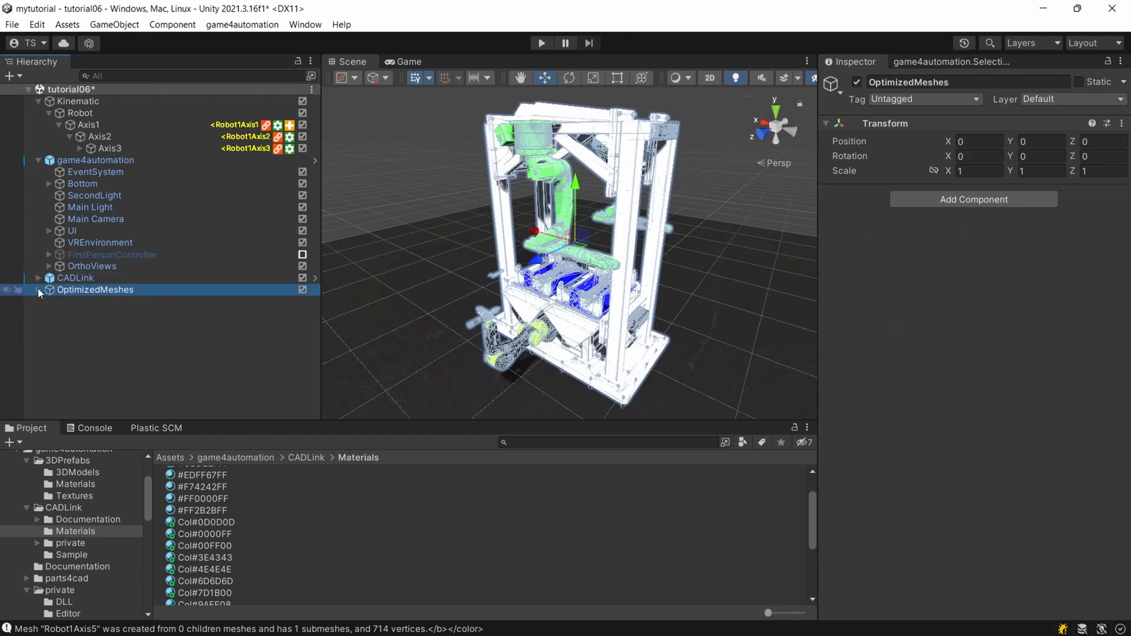
pyautogui.click(38, 289)
pyautogui.click(121, 302)
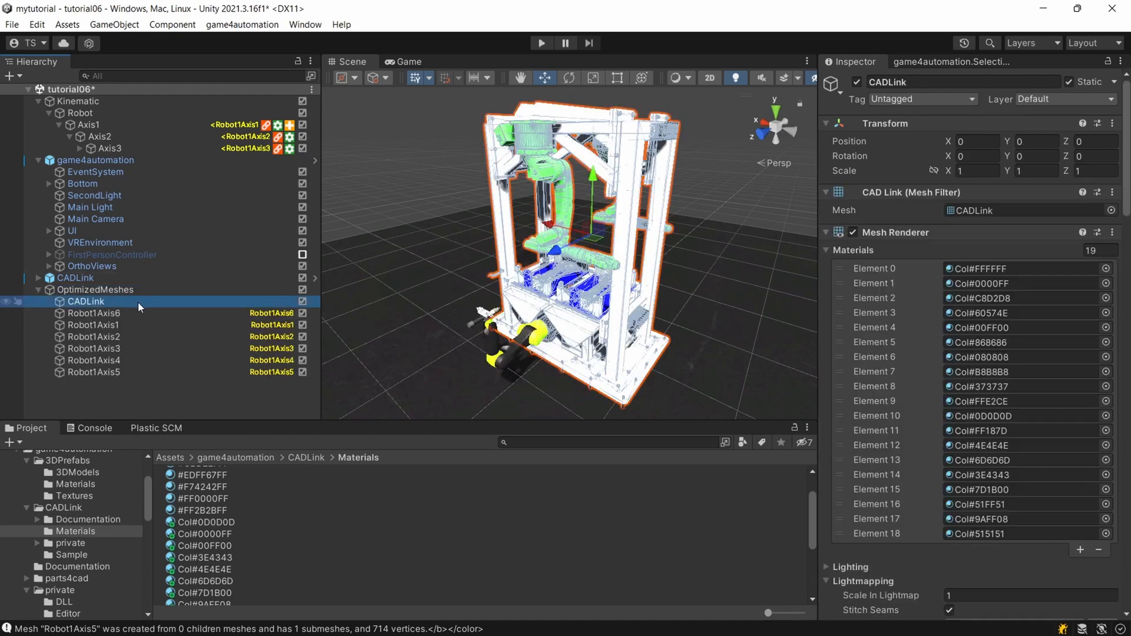
pyautogui.scroll(-3, 1062, 283)
pyautogui.scroll(3, 973, 295)
# Start the simulation and enlarge the Game view by shrinking the hierarchy, inspector and project areas around it
pyautogui.click(541, 45)
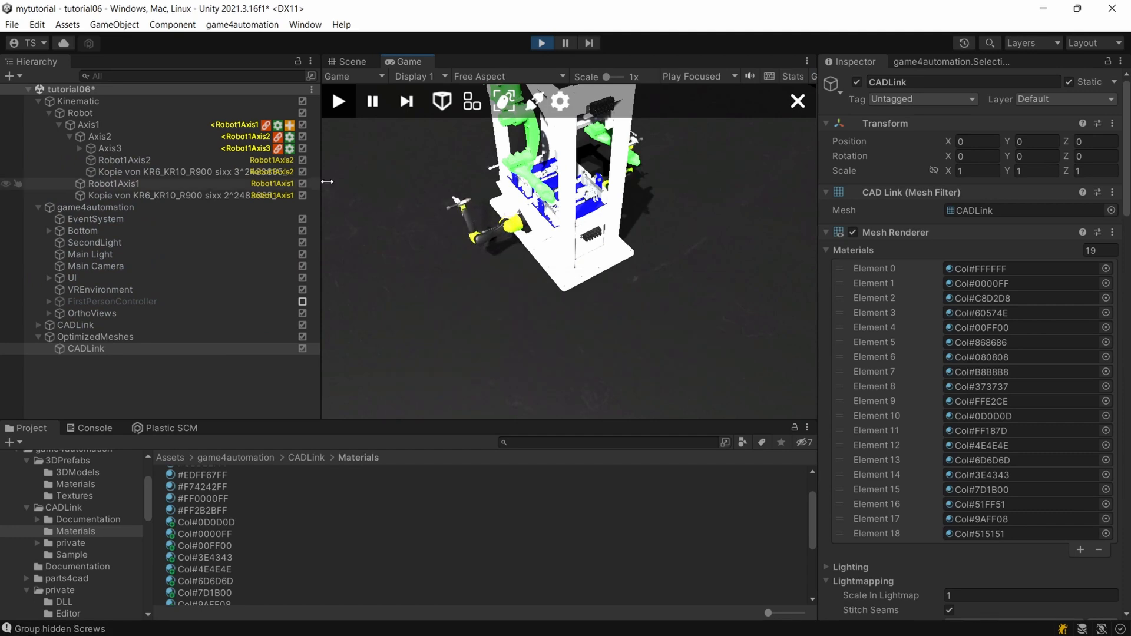
pyautogui.moveTo(321, 182); pyautogui.dragTo(184, 182)
pyautogui.moveTo(819, 176); pyautogui.dragTo(993, 177)
pyautogui.moveTo(661, 424); pyautogui.dragTo(661, 514)
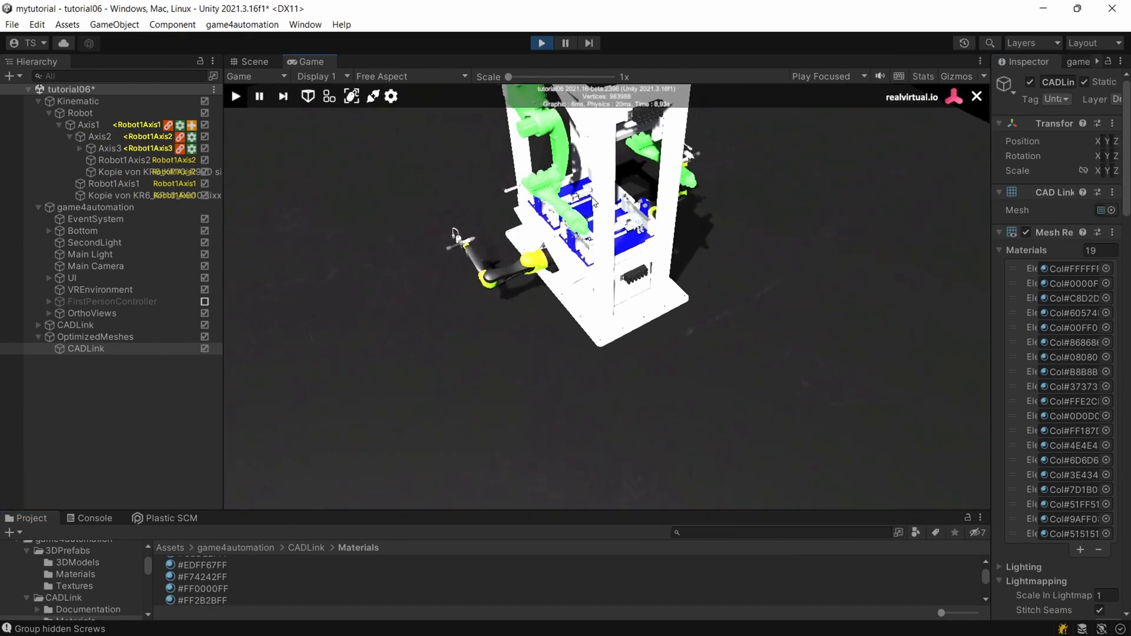
# Examine the running robot cell from several angles together with the graphics and vertex statistics, and stop the simulation
pyautogui.moveTo(591, 202); pyautogui.dragTo(601, 235, button='right')
pyautogui.moveTo(601, 236); pyautogui.dragTo(594, 308, button='middle')
pyautogui.moveTo(594, 307); pyautogui.dragTo(589, 211, button='right')
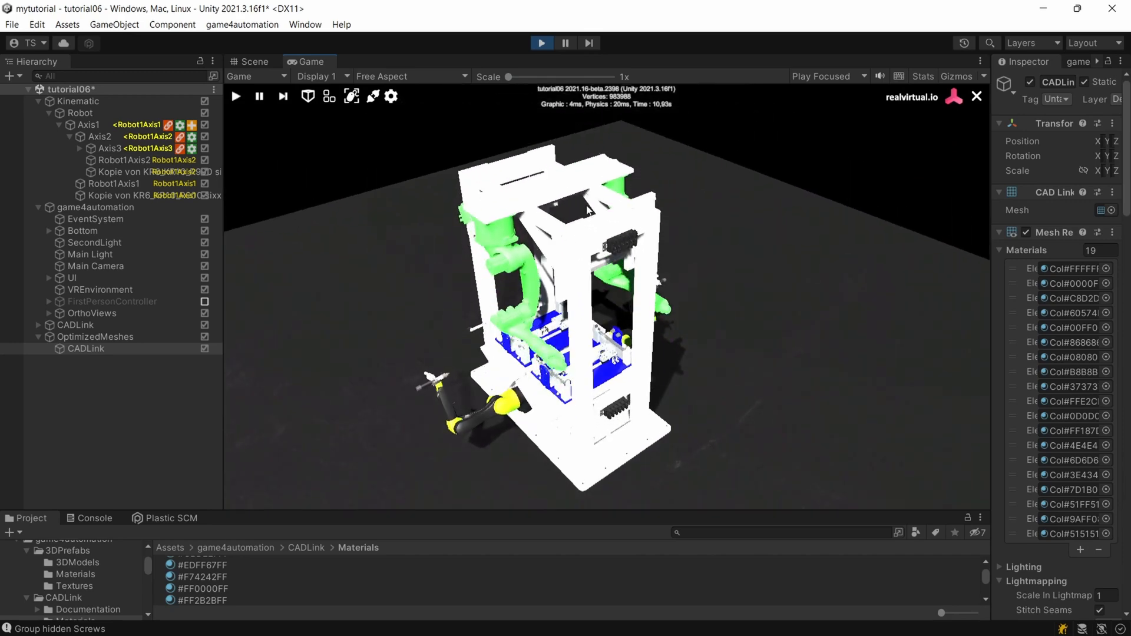
pyautogui.scroll(10, 588, 211)
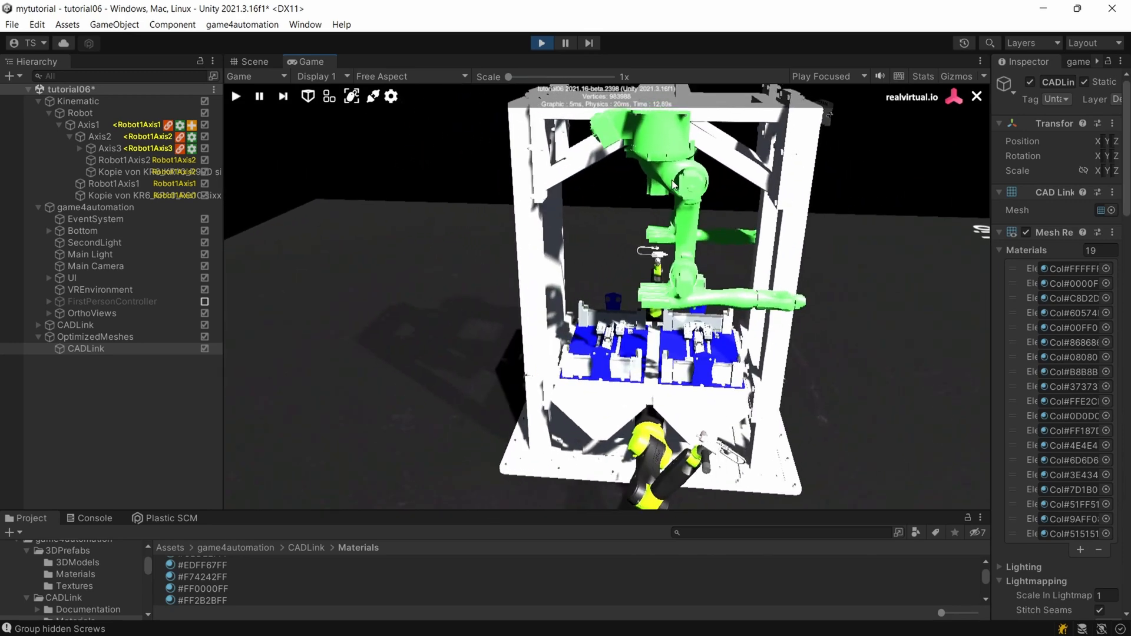
pyautogui.moveTo(673, 185); pyautogui.dragTo(574, 87, button='right')
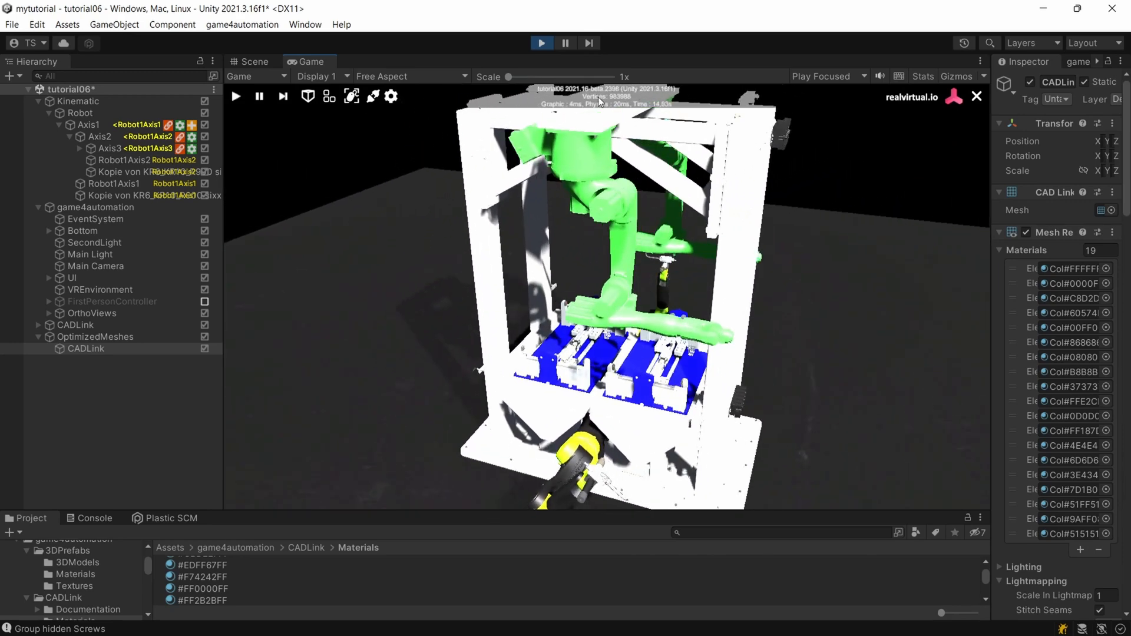
pyautogui.moveTo(563, 139); pyautogui.dragTo(650, 222, button='right')
pyautogui.scroll(-2, 650, 222)
pyautogui.moveTo(650, 222); pyautogui.dragTo(690, 236, button='middle')
pyautogui.scroll(-4, 690, 237)
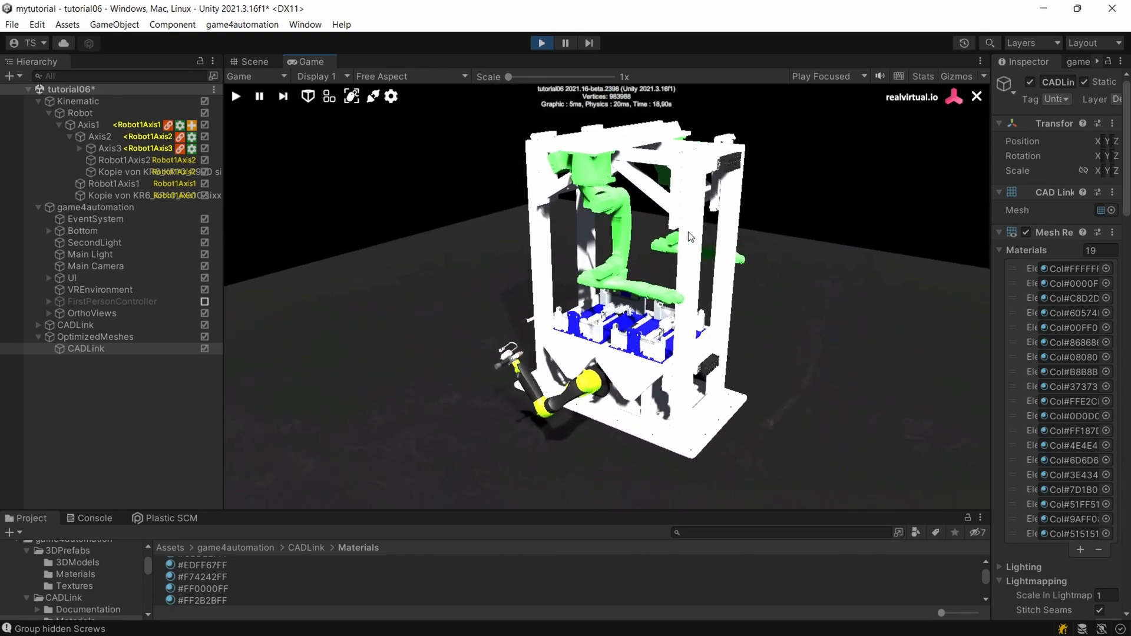
pyautogui.moveTo(691, 237); pyautogui.dragTo(589, 250, button='right')
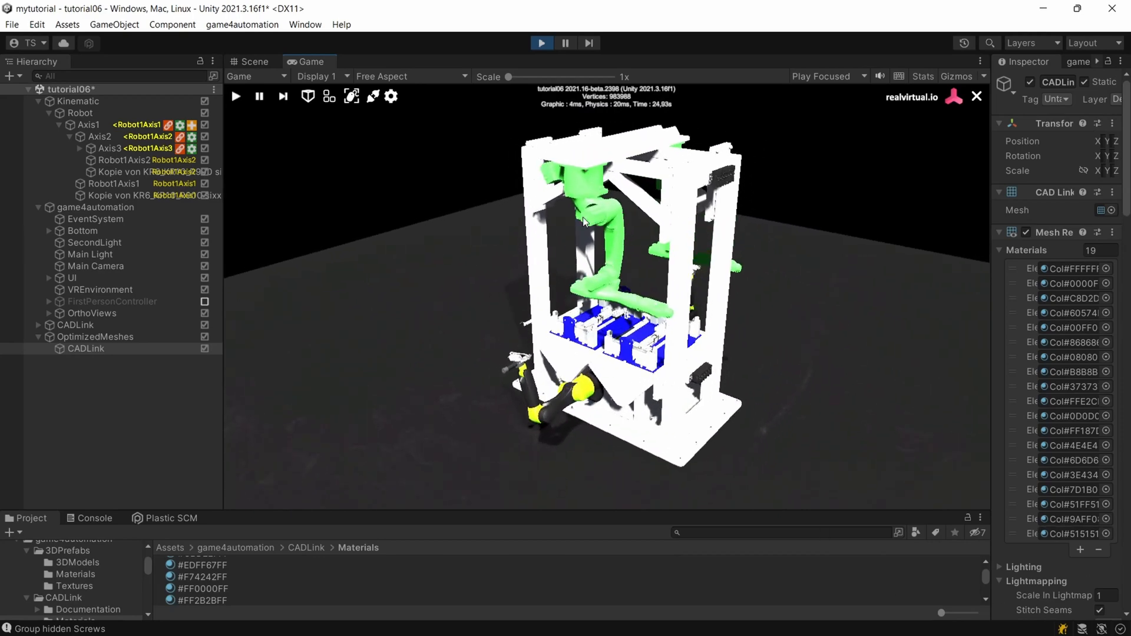
pyautogui.moveTo(582, 216)
pyautogui.mouseDown(button='right')
pyautogui.moveTo(660, 219)
pyautogui.moveTo(569, 213)
pyautogui.mouseUp(button='right')
pyautogui.click(541, 43)
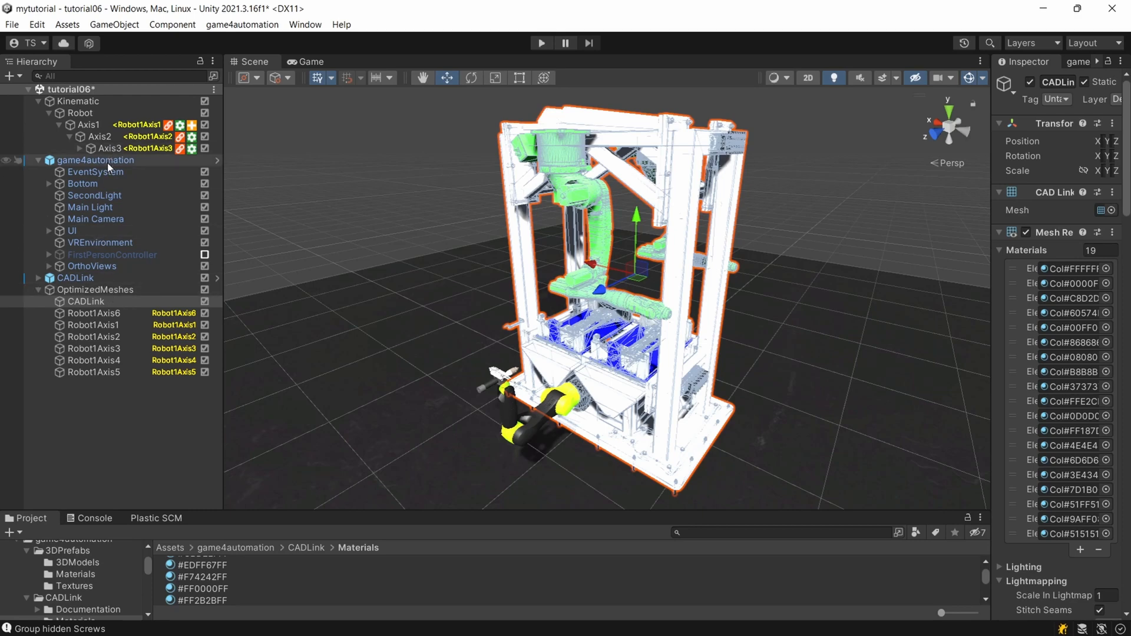
# Undo the mesh optimization on the top-level CADLink object
pyautogui.click(103, 276)
pyautogui.scroll(-3, 1039, 514)
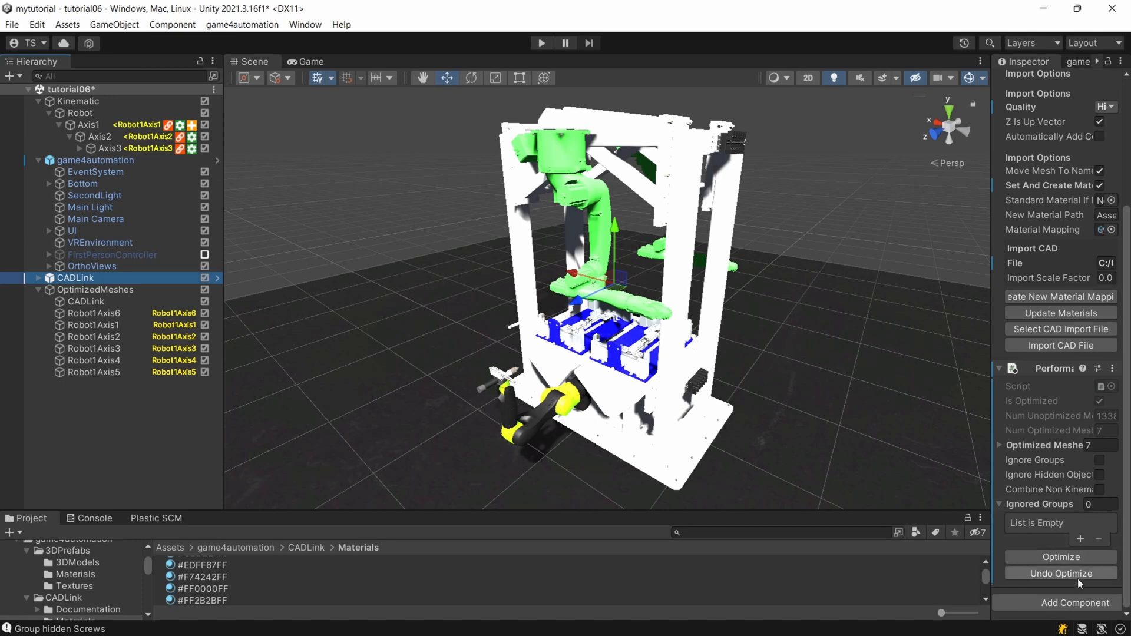
pyautogui.click(1064, 574)
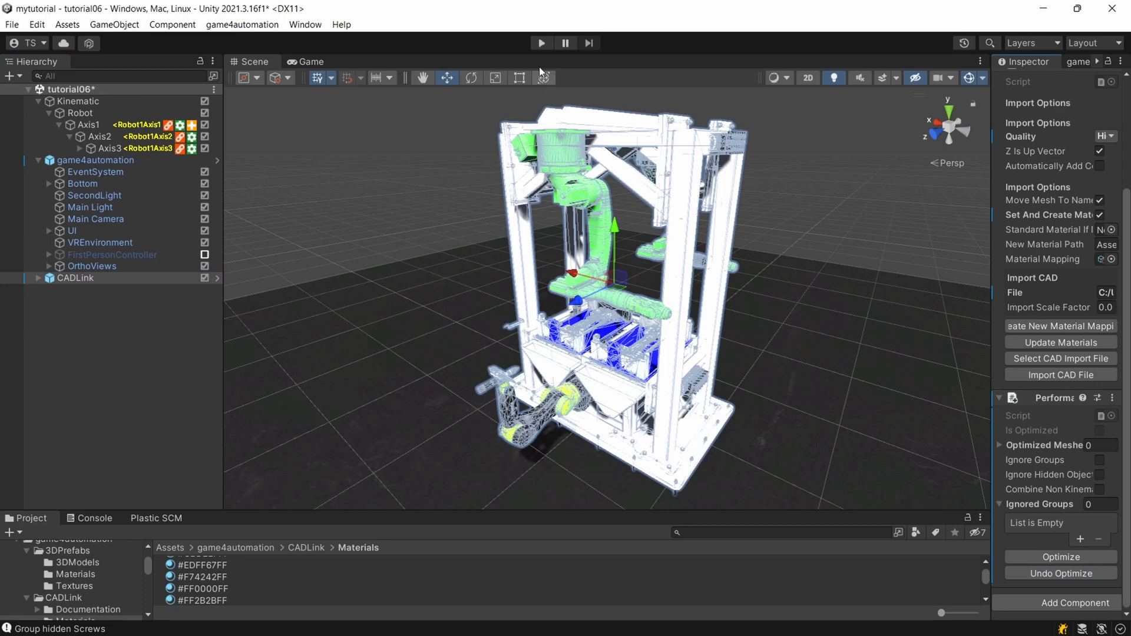
# Run the simulation with the unoptimized meshes, check the graphics statistics while viewing the cell, and stop it
pyautogui.hotkey('ctrl', 'p')
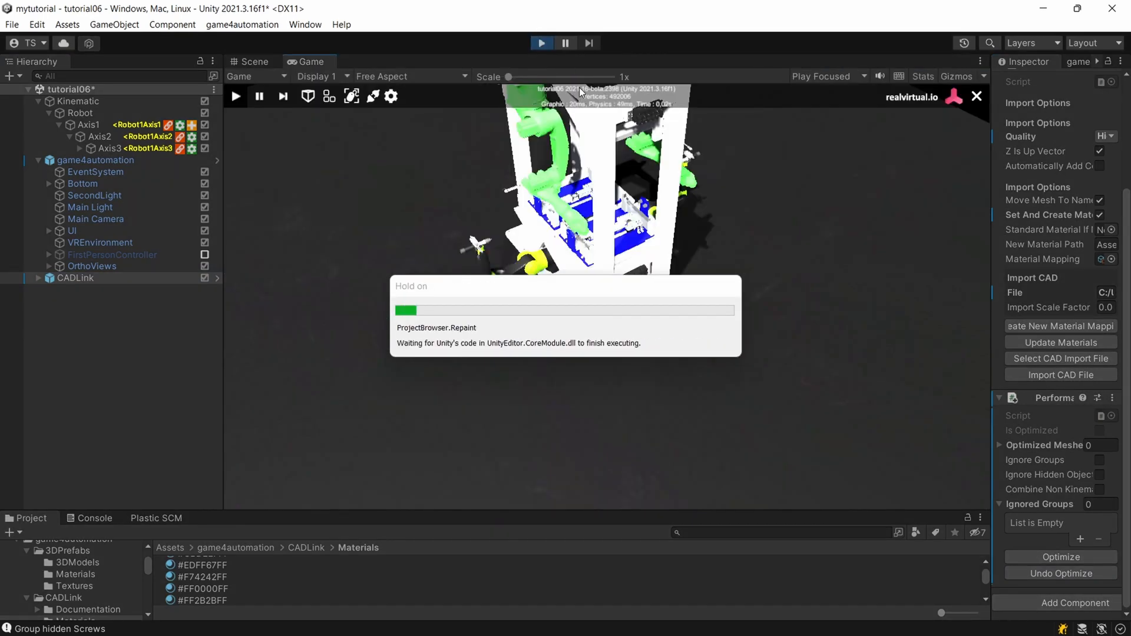
pyautogui.moveTo(581, 247); pyautogui.dragTo(600, 287, button='right')
pyautogui.scroll(4, 600, 288)
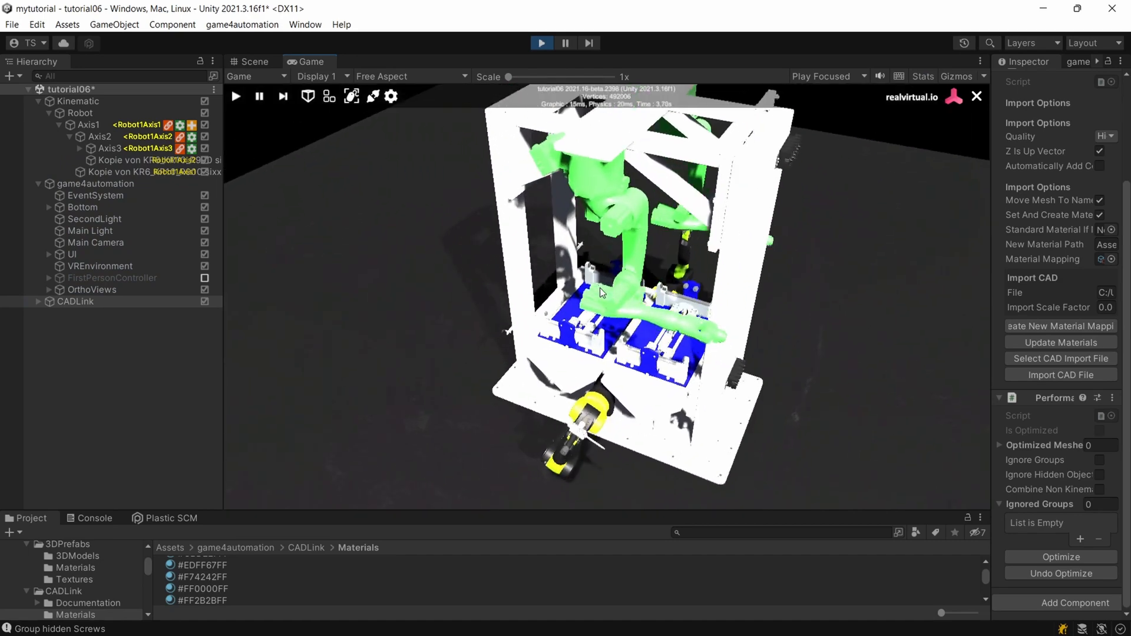
pyautogui.moveTo(621, 104); pyautogui.dragTo(592, 100, button='right')
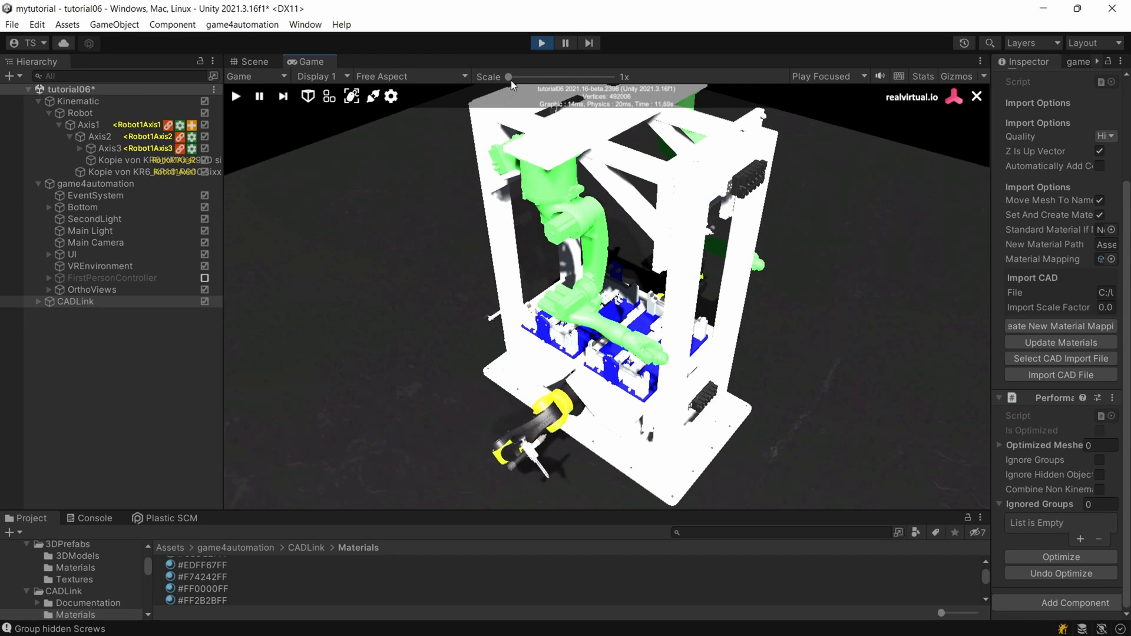
pyautogui.click(541, 43)
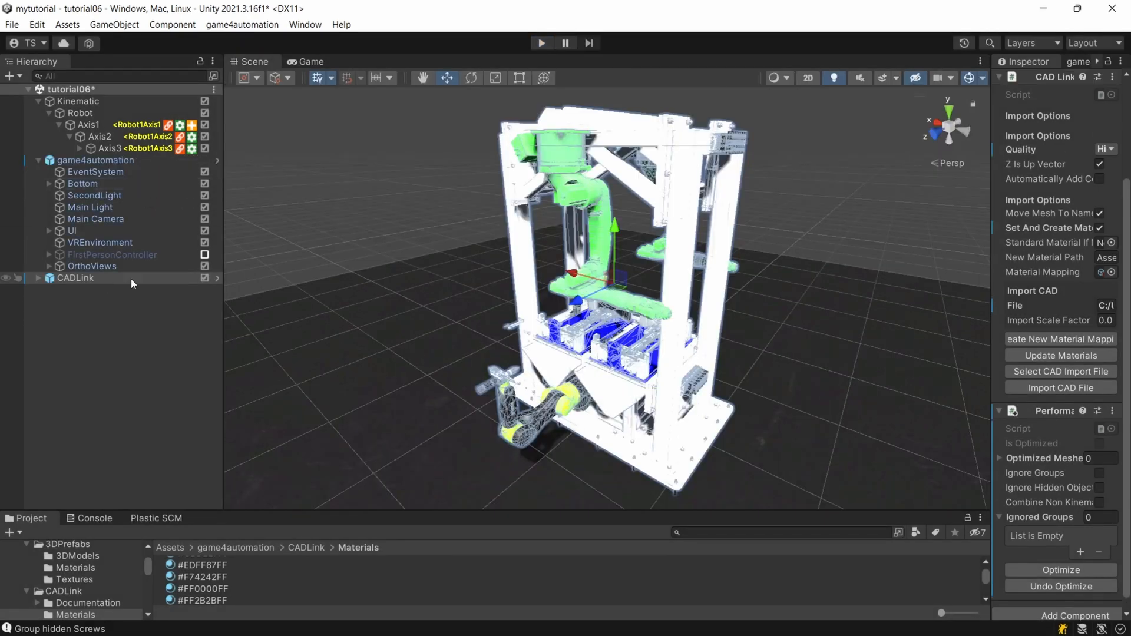
# Optimize the CADLink meshes again with the Performance Optimizer and rerun the simulation to view the cell
pyautogui.click(1060, 556)
pyautogui.click(603, 355)
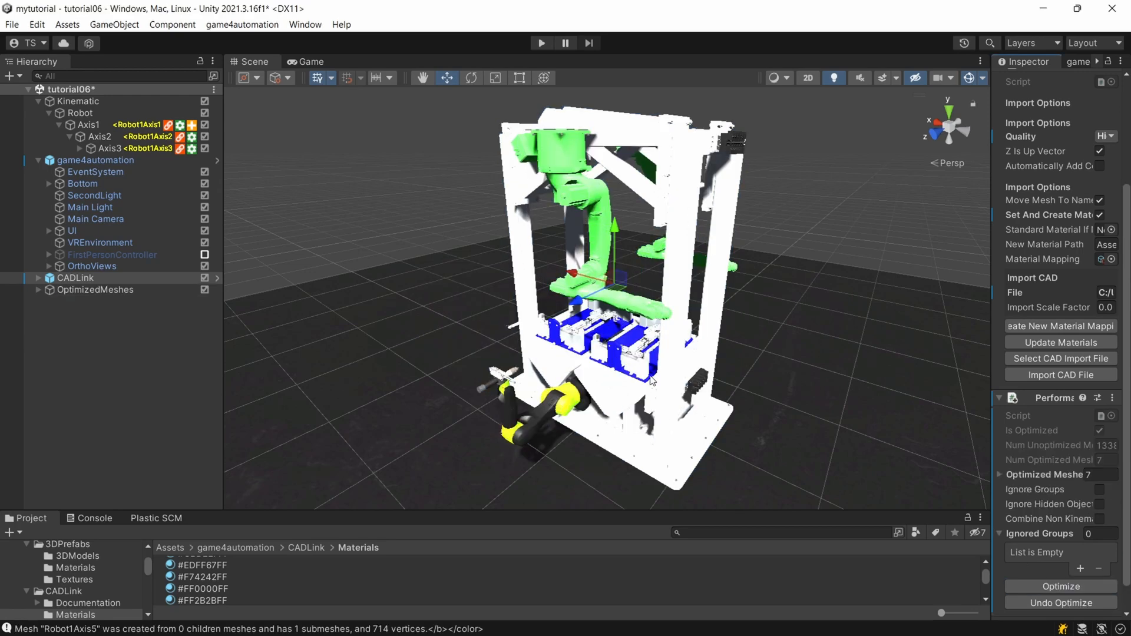
pyautogui.click(543, 45)
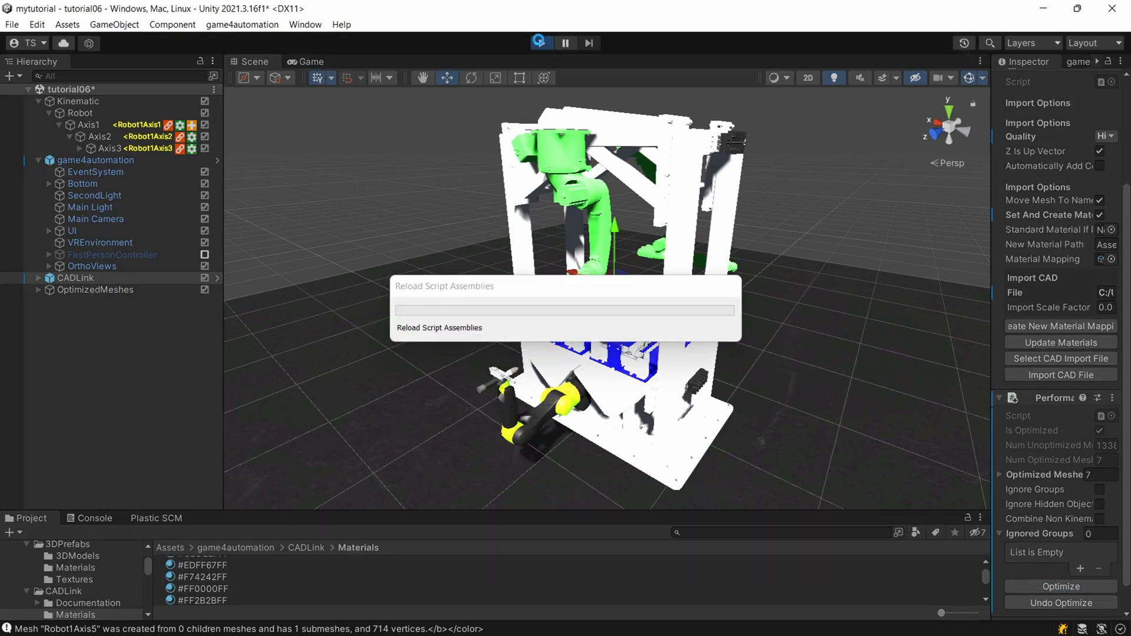
pyautogui.moveTo(551, 197); pyautogui.dragTo(611, 209, button='middle')
pyautogui.moveTo(611, 210); pyautogui.dragTo(451, 192, button='right')
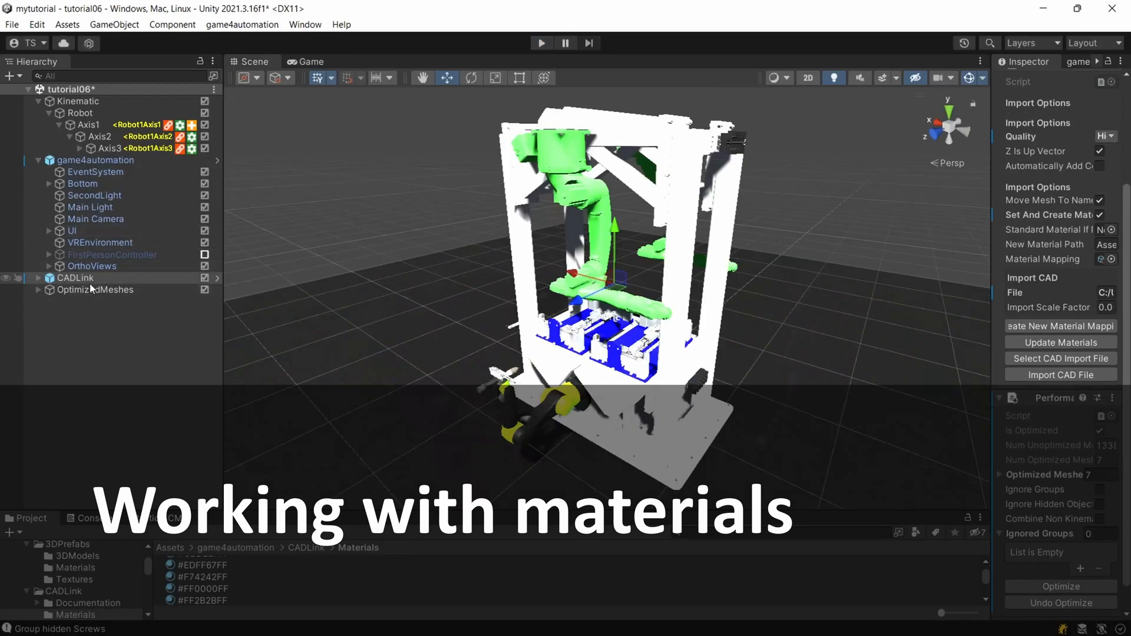
# Expand OptimizedMeshes and inspect the materials of the combined Robot1Axis1 and CADLink meshes
pyautogui.click(40, 289)
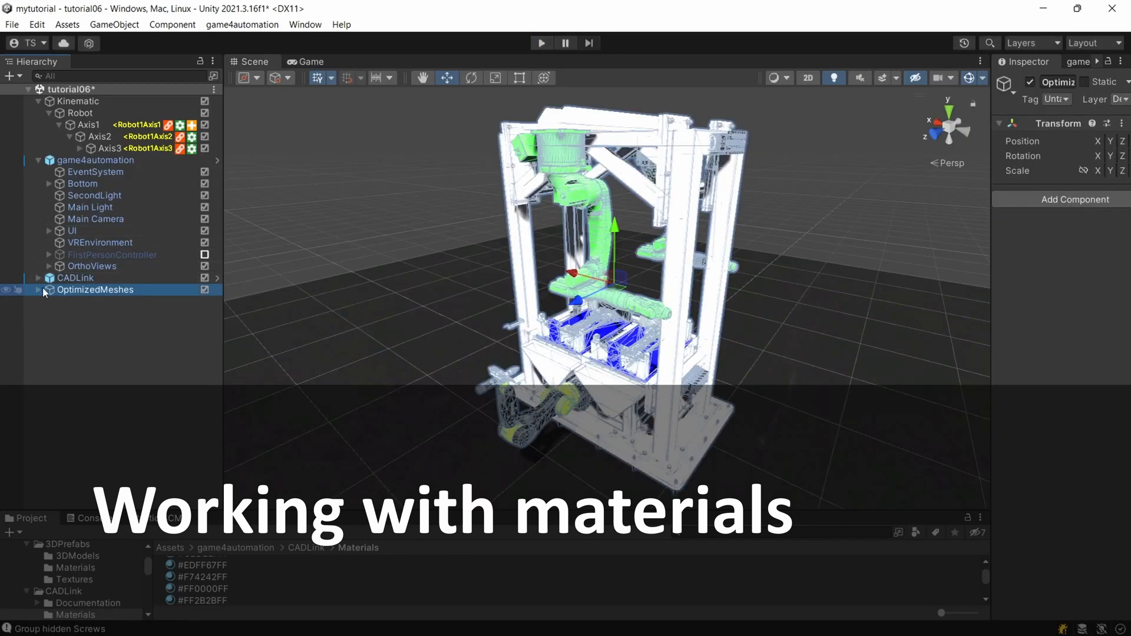
pyautogui.click(41, 289)
pyautogui.click(111, 324)
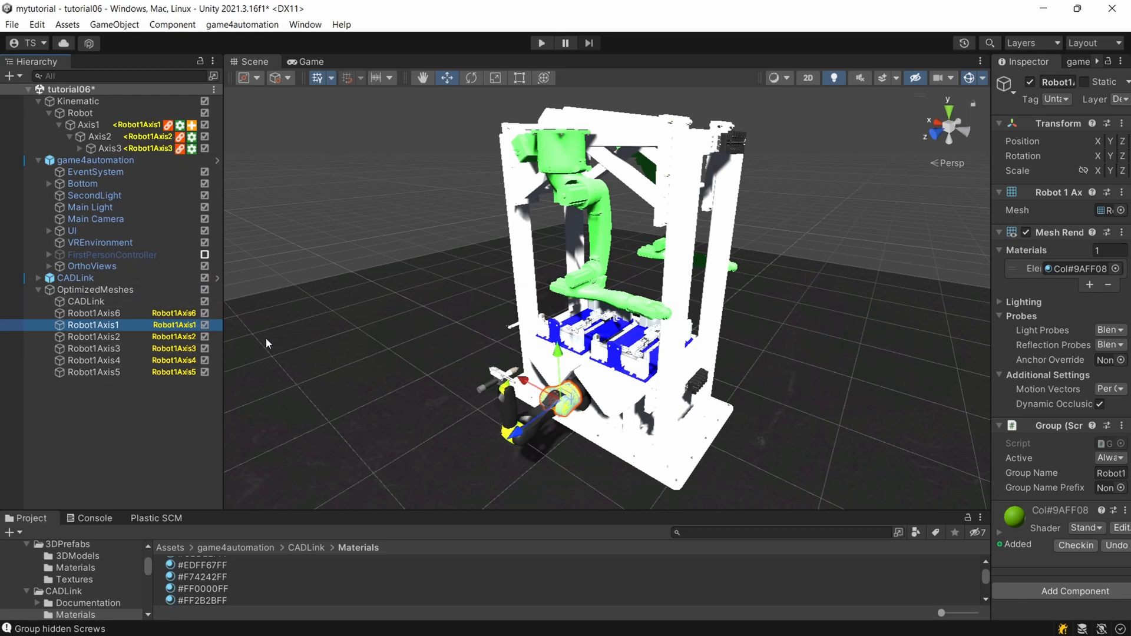
pyautogui.click(117, 301)
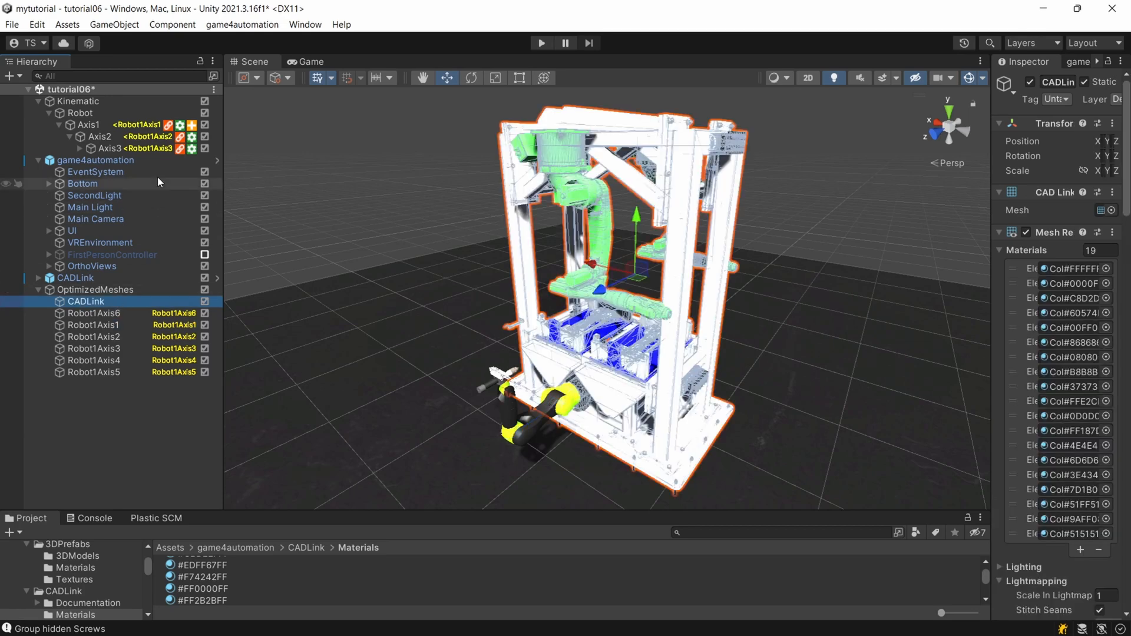
# Browse the original parts beneath the top-level CADLink object and review that object's import settings
pyautogui.click(37, 279)
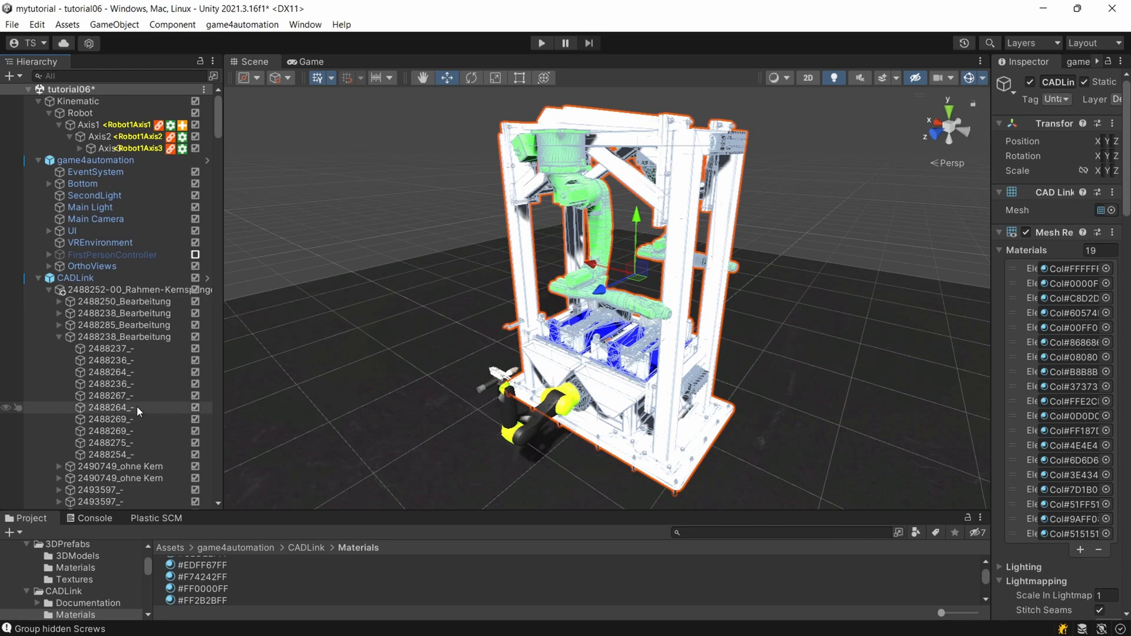
pyautogui.scroll(-6, 136, 407)
pyautogui.scroll(5, 137, 406)
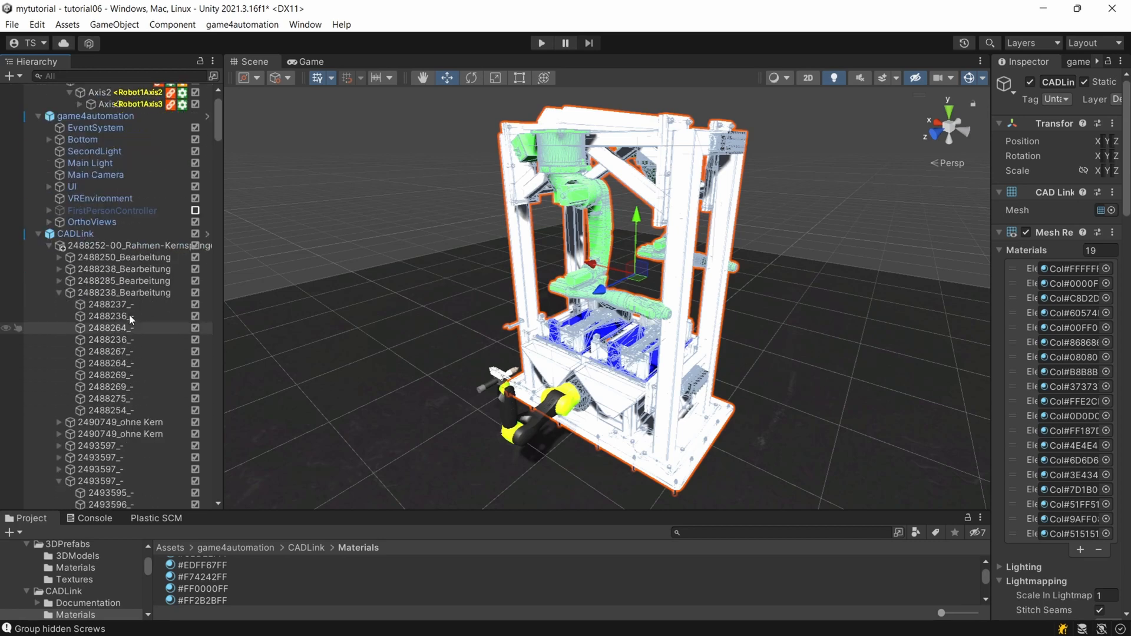
pyautogui.click(45, 238)
pyautogui.click(39, 238)
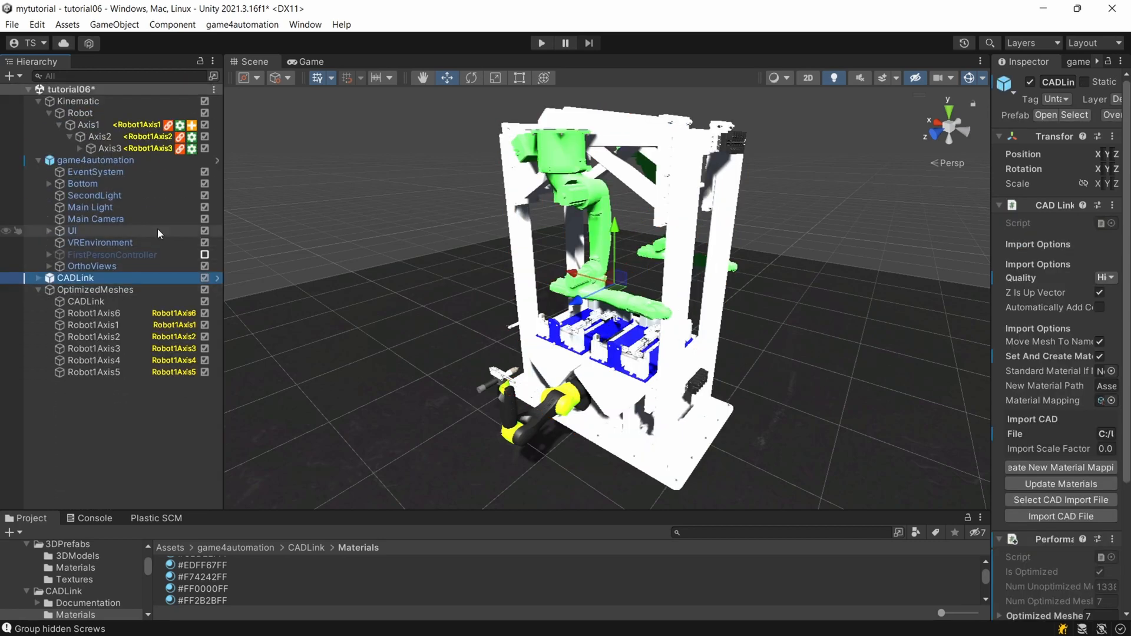
pyautogui.scroll(-5, 474, 261)
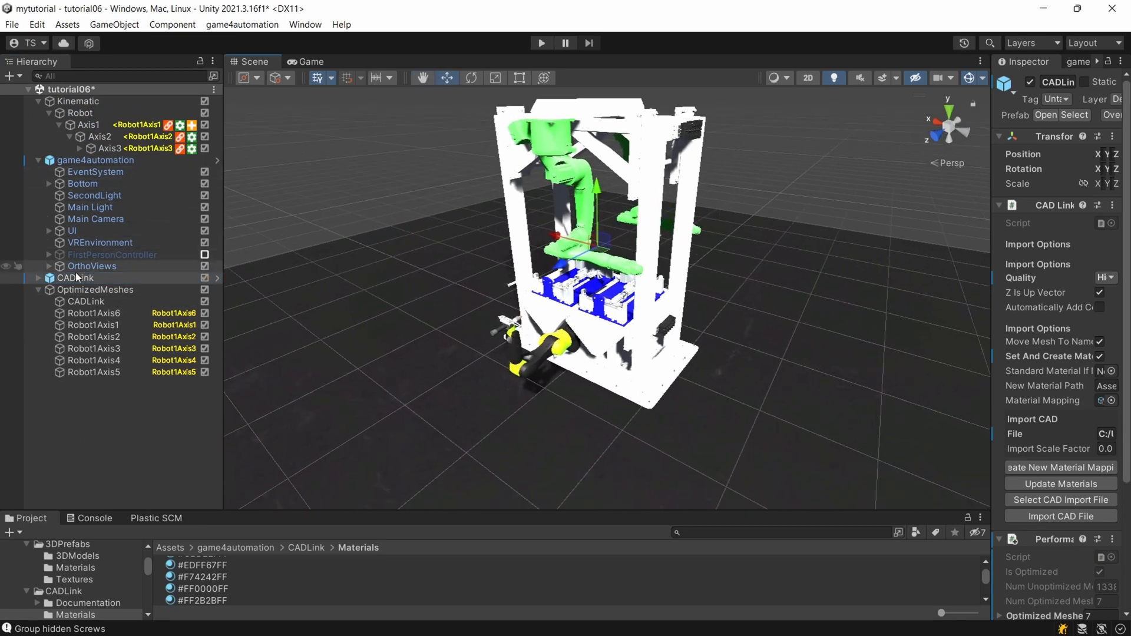
pyautogui.click(38, 277)
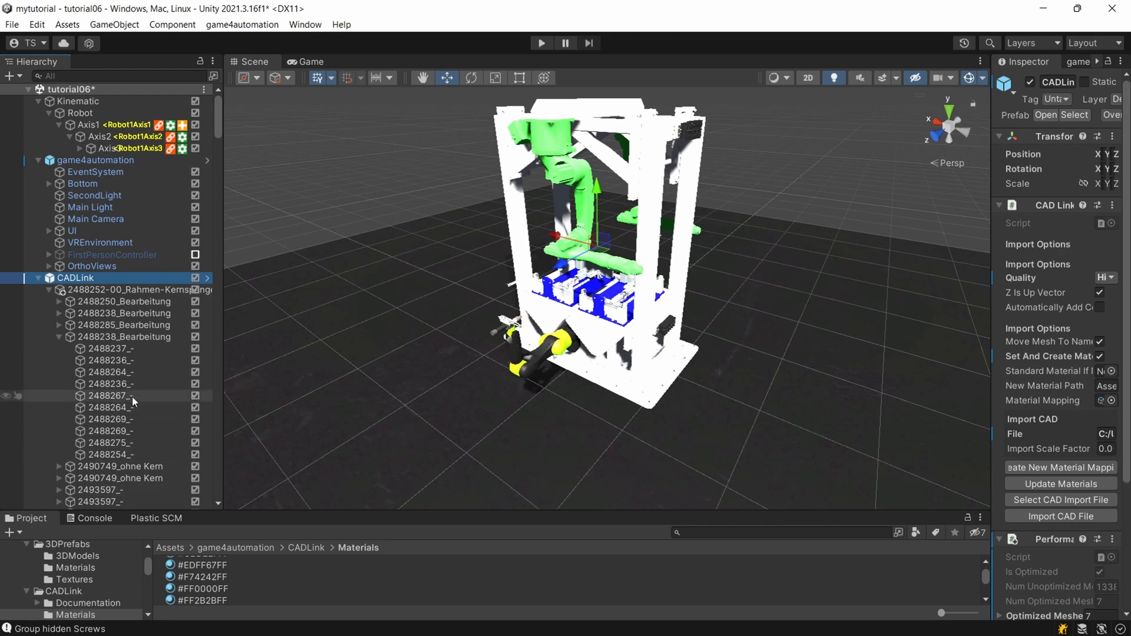
pyautogui.scroll(-5, 133, 394)
pyautogui.scroll(5, 132, 389)
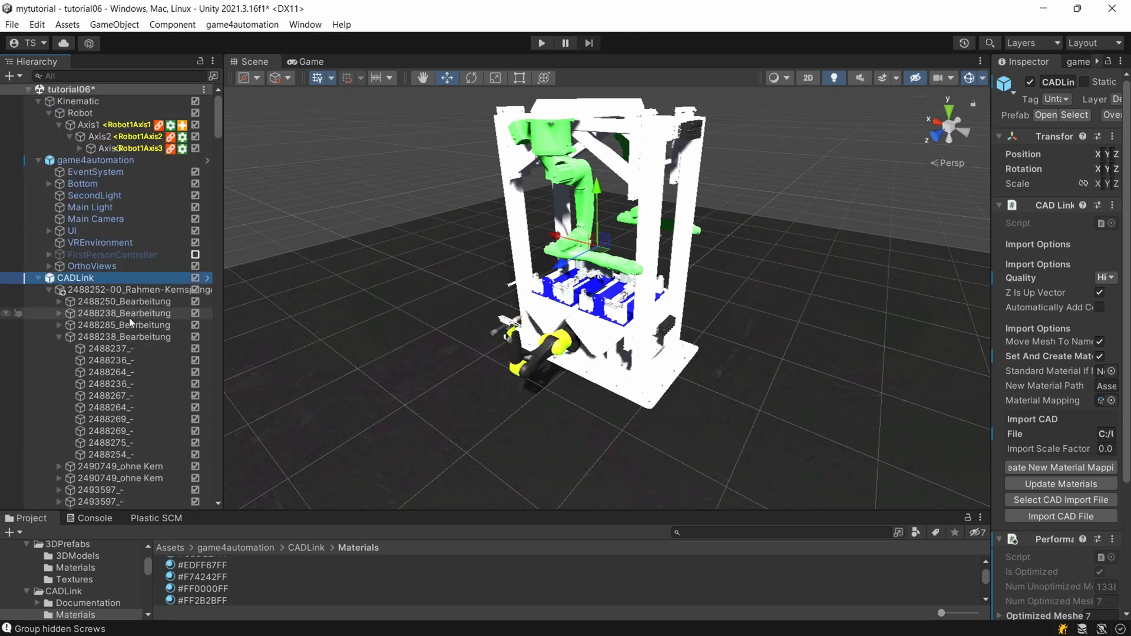
# Collapse the CADLink object in the hierarchy and view the optimized cell from several angles
pyautogui.scroll(3, 483, 250)
pyautogui.moveTo(483, 250); pyautogui.dragTo(505, 292, button='middle')
pyautogui.scroll(-4, 504, 291)
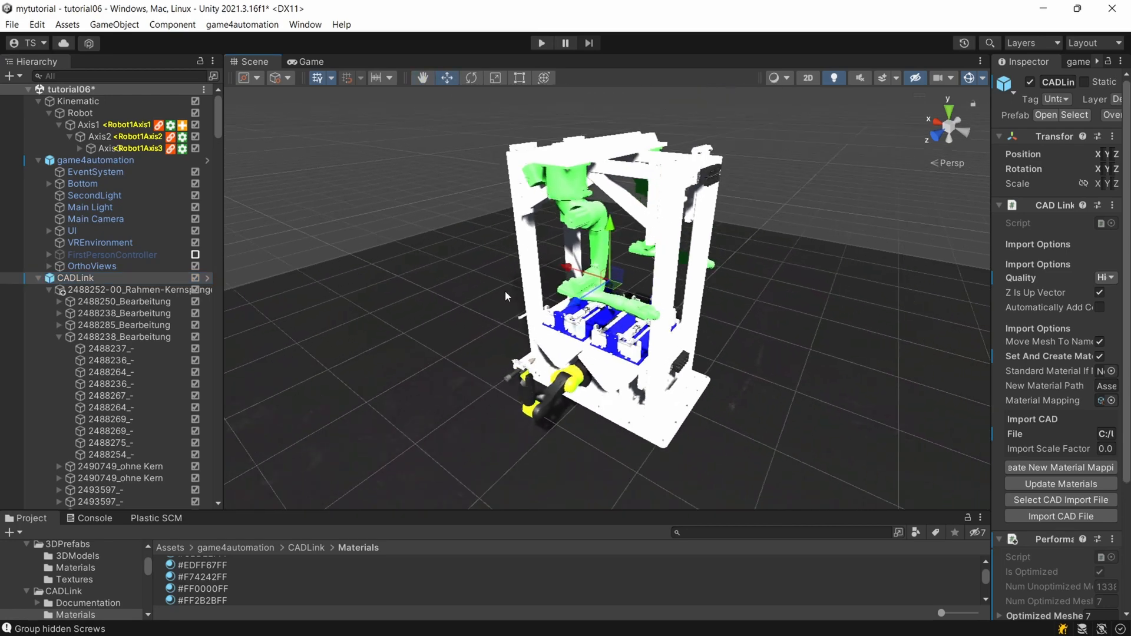
pyautogui.moveTo(501, 296)
pyautogui.mouseDown(button='right')
pyautogui.moveTo(742, 290)
pyautogui.moveTo(487, 307)
pyautogui.mouseUp(button='right')
pyautogui.moveTo(480, 305); pyautogui.dragTo(478, 314, button='middle')
pyautogui.scroll(2, 479, 314)
pyautogui.click(39, 279)
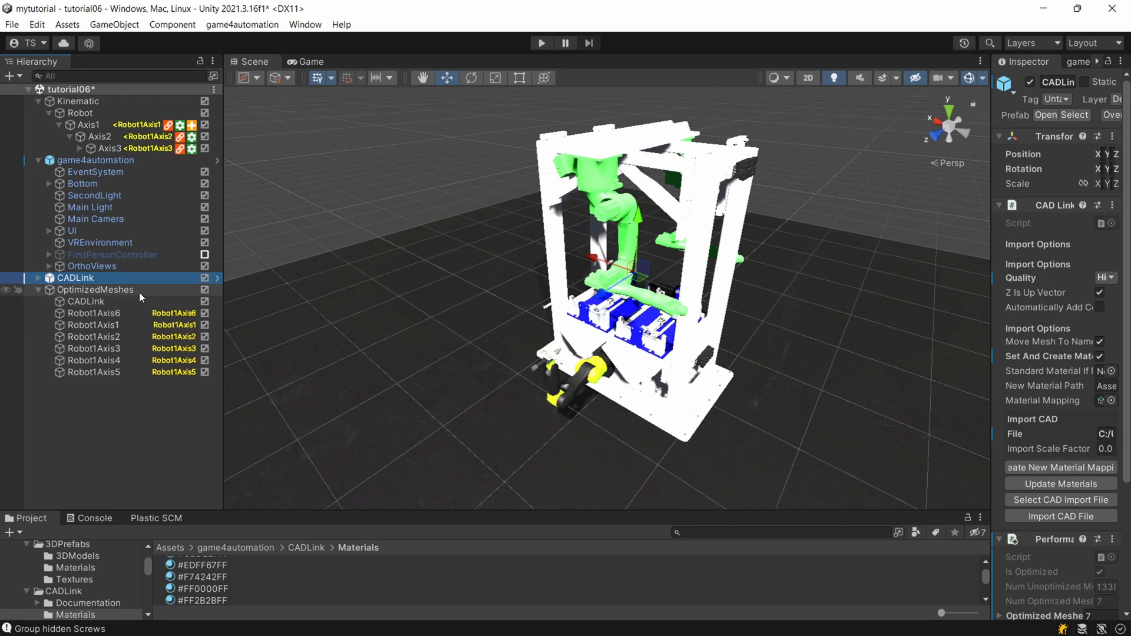
pyautogui.scroll(3, 691, 190)
pyautogui.moveTo(692, 195); pyautogui.dragTo(685, 196, button='right')
pyautogui.moveTo(686, 199); pyautogui.dragTo(670, 205, button='middle')
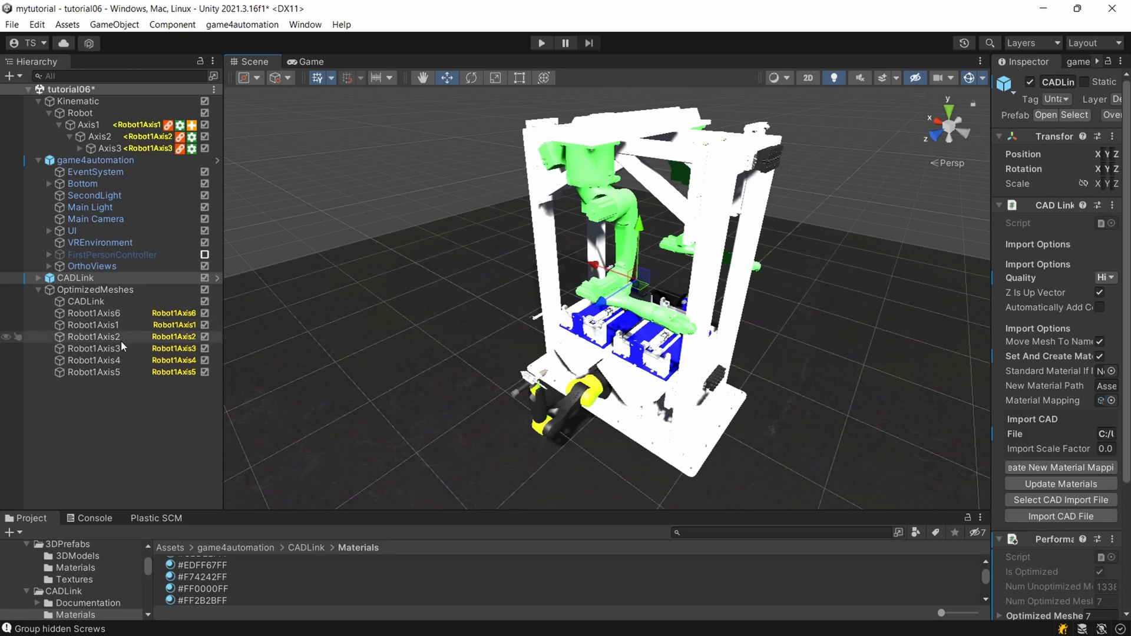
pyautogui.moveTo(390, 296); pyautogui.dragTo(414, 290, button='right')
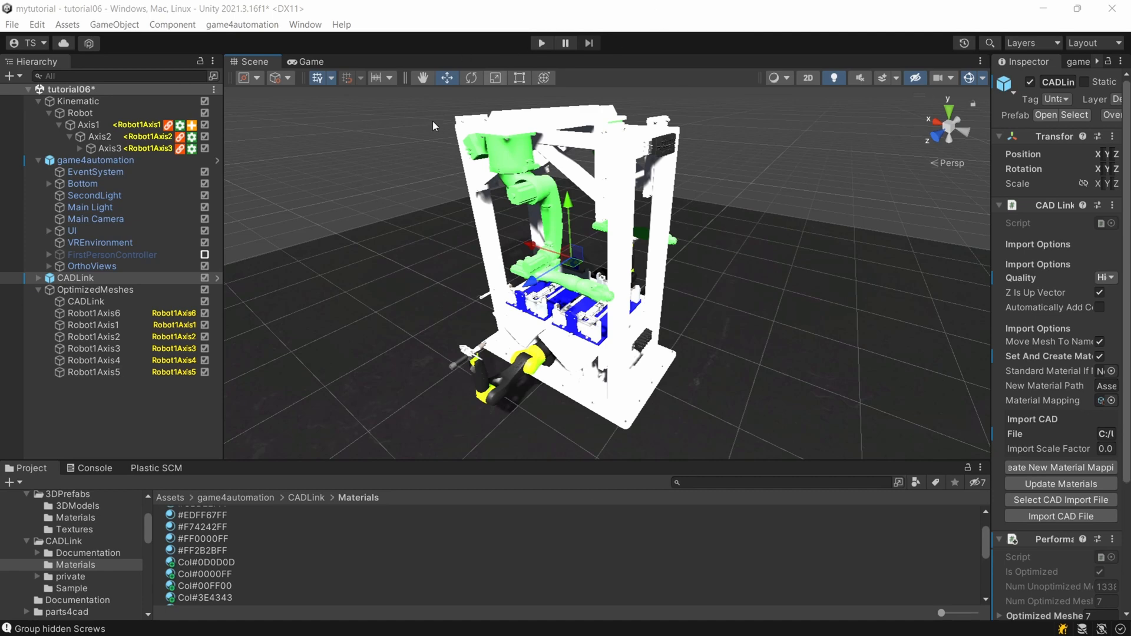
# Inspect the imported color materials Col#0D0D0D and Col#0000FF in the CADLink Materials folder
pyautogui.scroll(1, 472, 287)
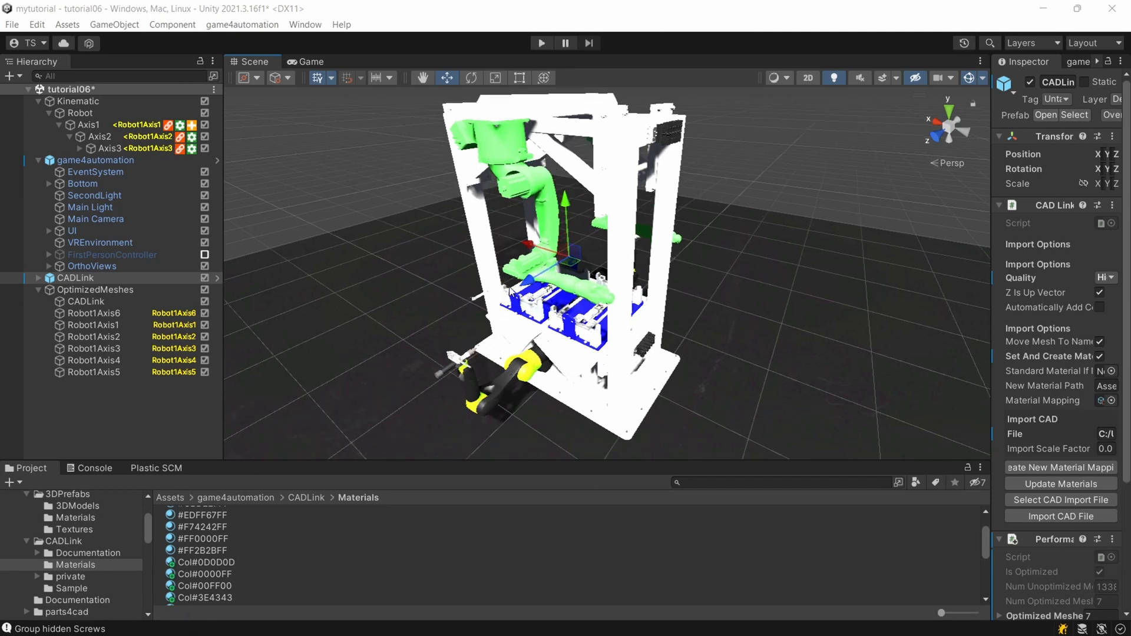
pyautogui.scroll(1, 428, 392)
pyautogui.click(211, 566)
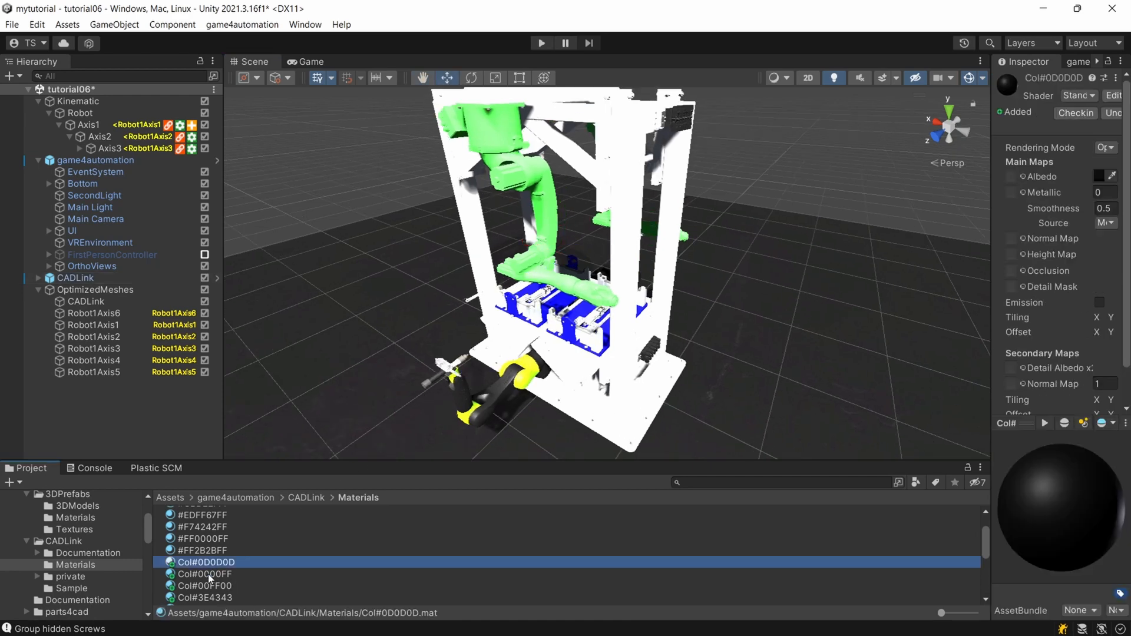
pyautogui.click(208, 576)
pyautogui.click(216, 565)
pyautogui.scroll(-3, 492, 348)
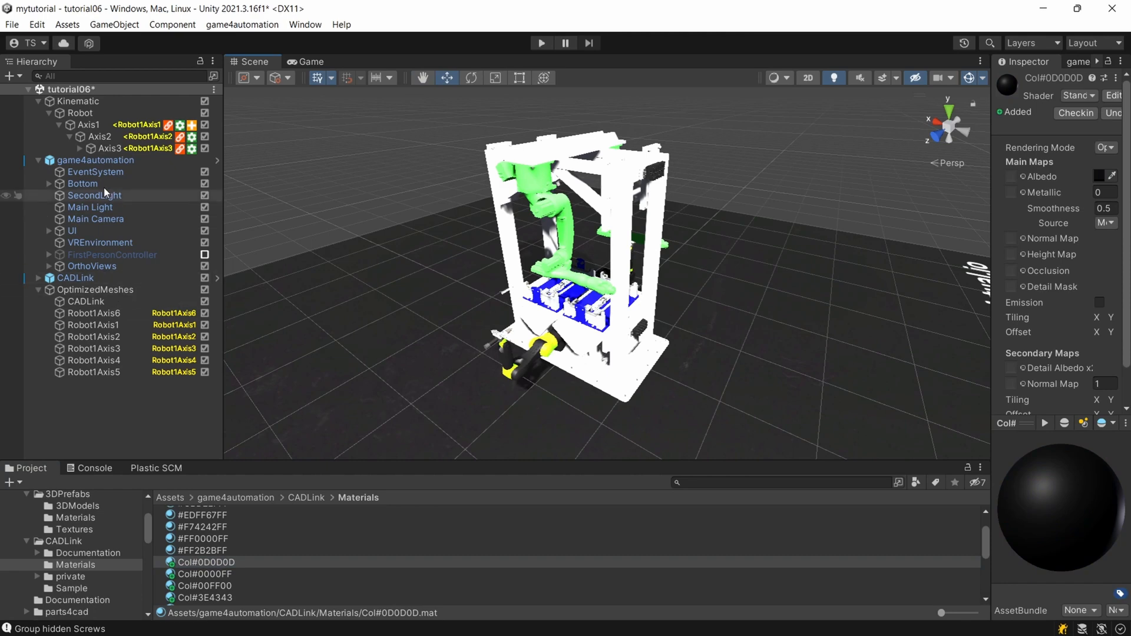
# Undo the mesh optimization on the CADLink object with its Performance Optimizer
pyautogui.click(76, 276)
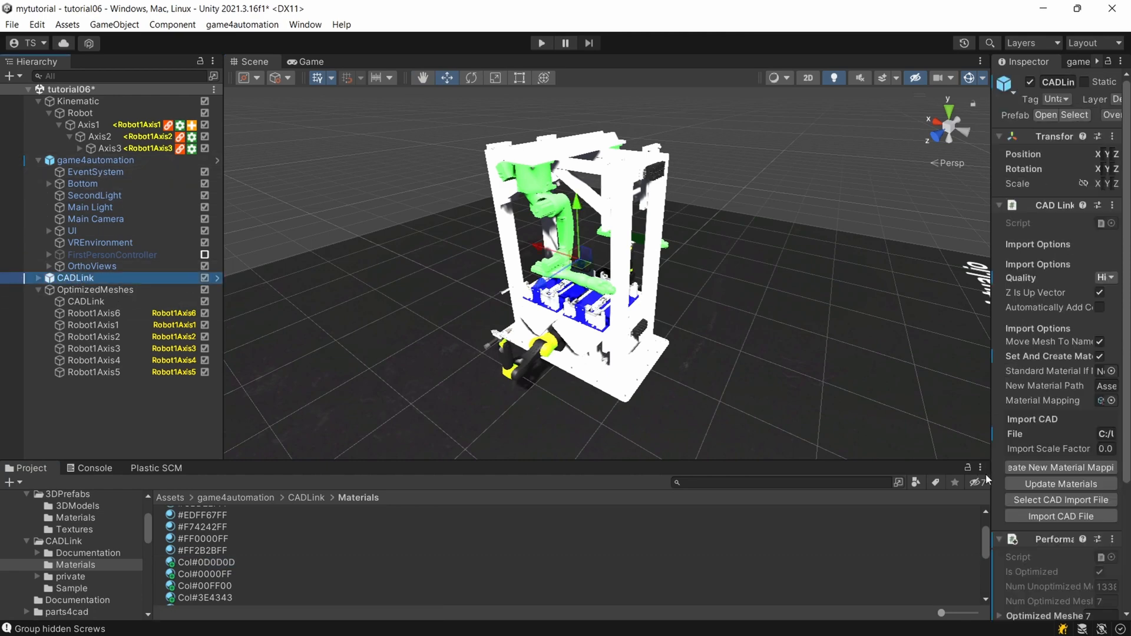
pyautogui.scroll(-5, 1055, 531)
pyautogui.click(1055, 574)
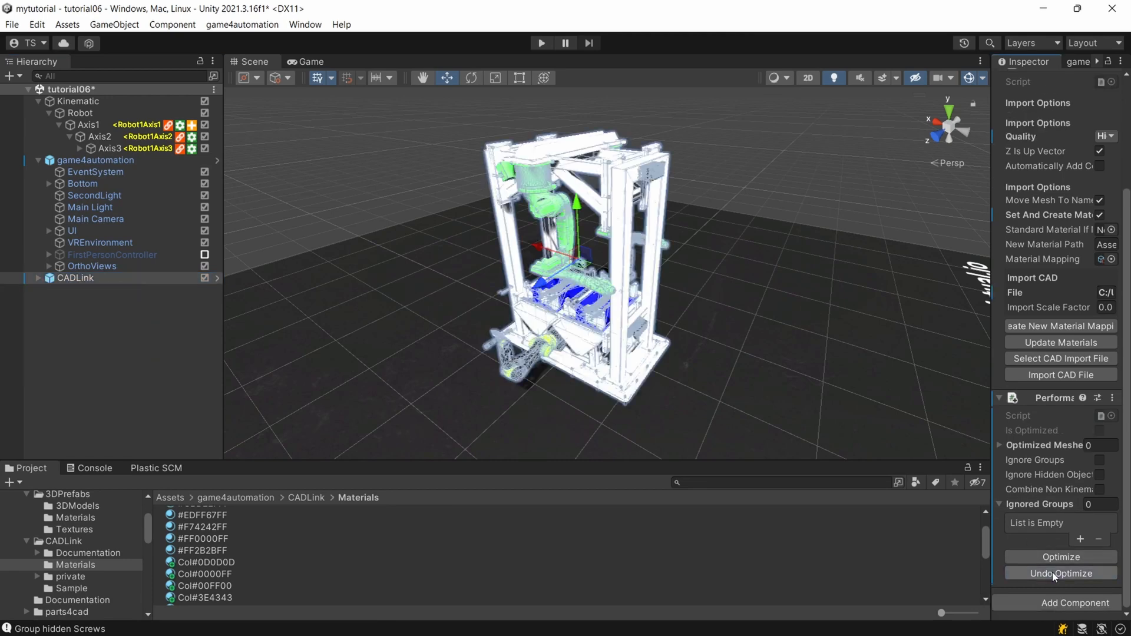
pyautogui.scroll(5, 498, 232)
pyautogui.moveTo(522, 225); pyautogui.dragTo(254, 442, button='right')
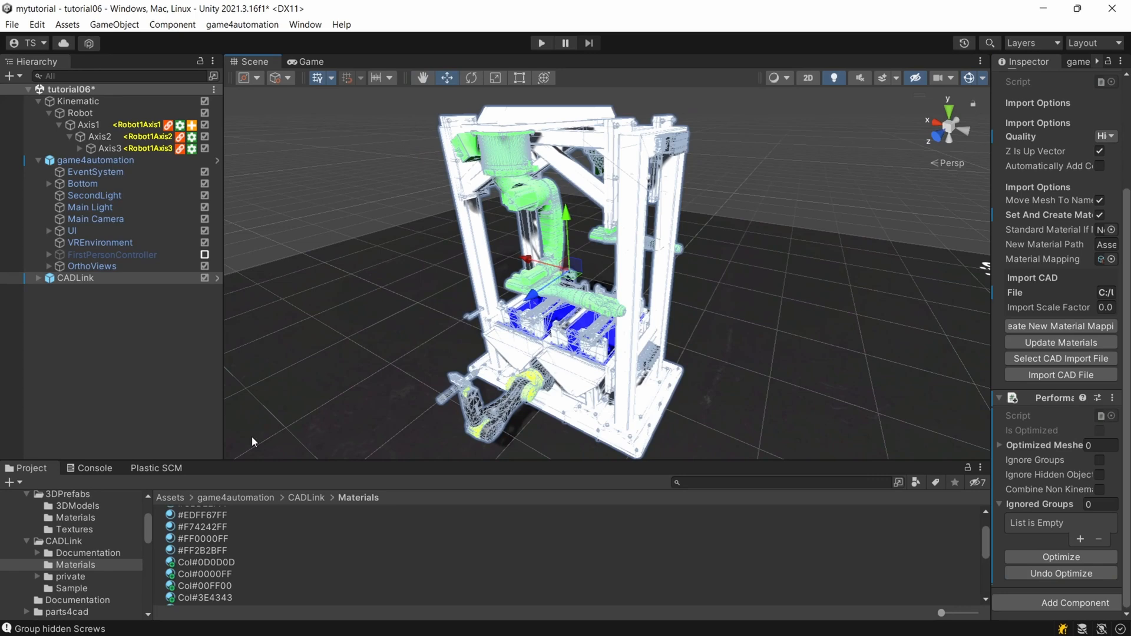
# Apply the AluminiumBrushed material from the 3DPrefabs Materials folder to the front vertical post of the machine frame
pyautogui.click(86, 509)
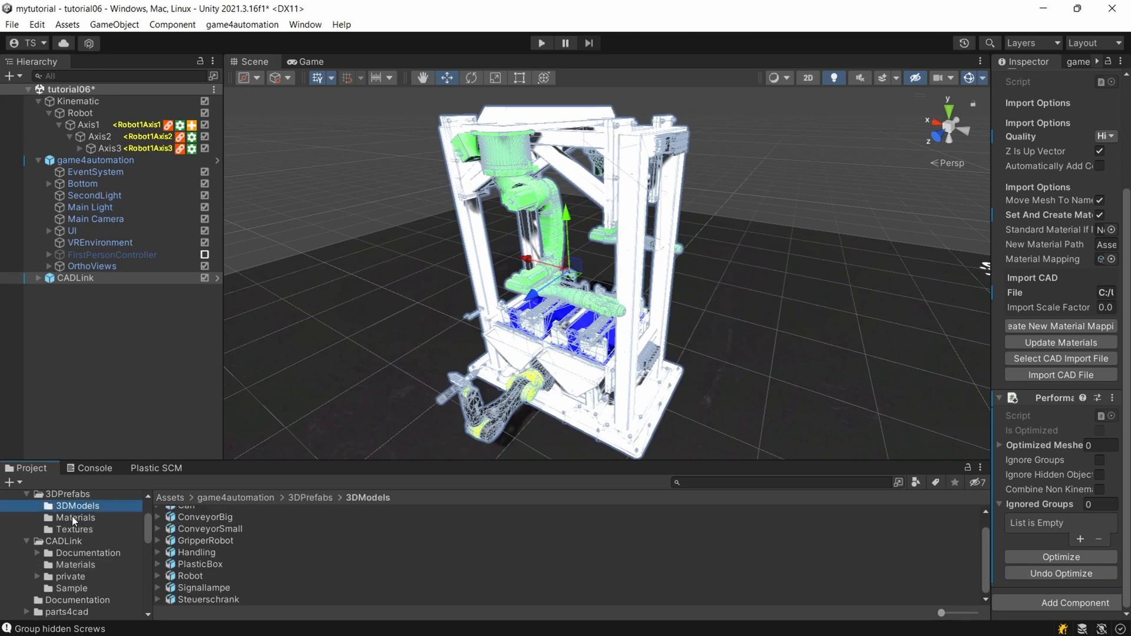
pyautogui.click(72, 518)
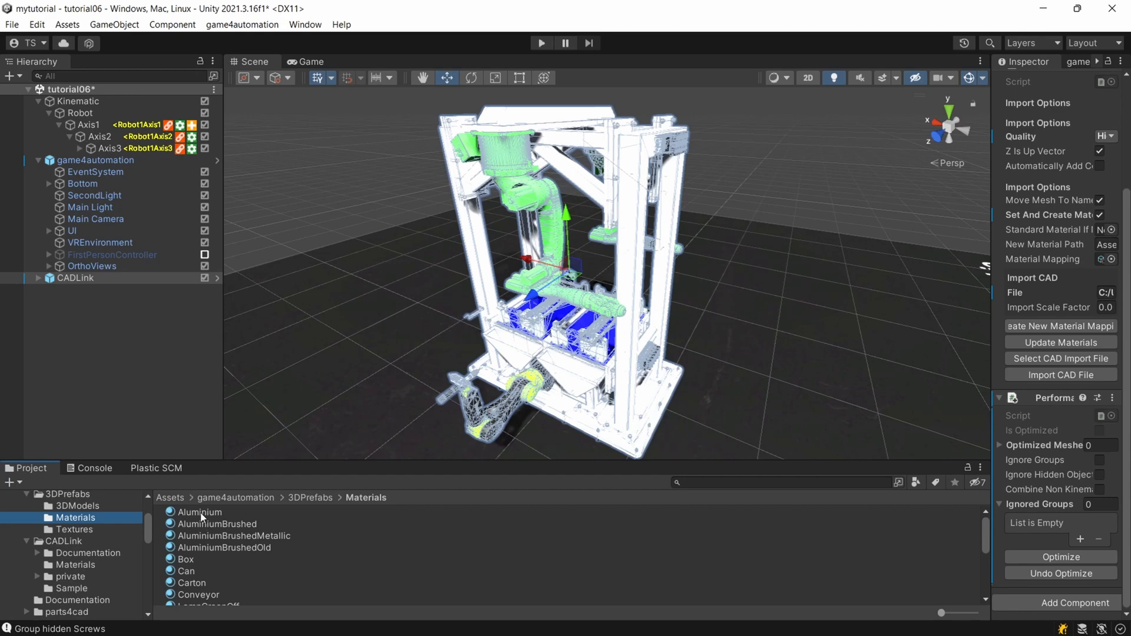
pyautogui.moveTo(198, 524); pyautogui.dragTo(627, 272)
pyautogui.scroll(4, 626, 276)
pyautogui.scroll(-5, 626, 276)
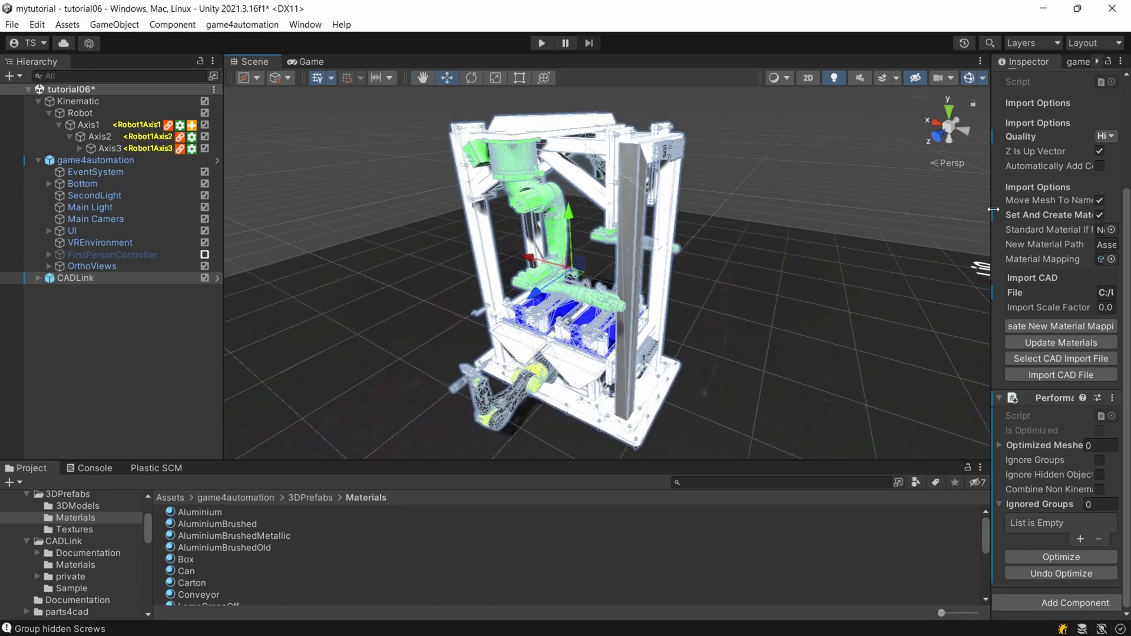
# Bring up the game4automation selection window, widen it, and enlarge the project browser
pyautogui.moveTo(994, 209); pyautogui.dragTo(819, 209)
pyautogui.moveTo(583, 259); pyautogui.dragTo(607, 248, button='middle')
pyautogui.keyDown('alt'); pyautogui.moveTo(607, 248); pyautogui.dragTo(540, 271); pyautogui.keyUp('alt')
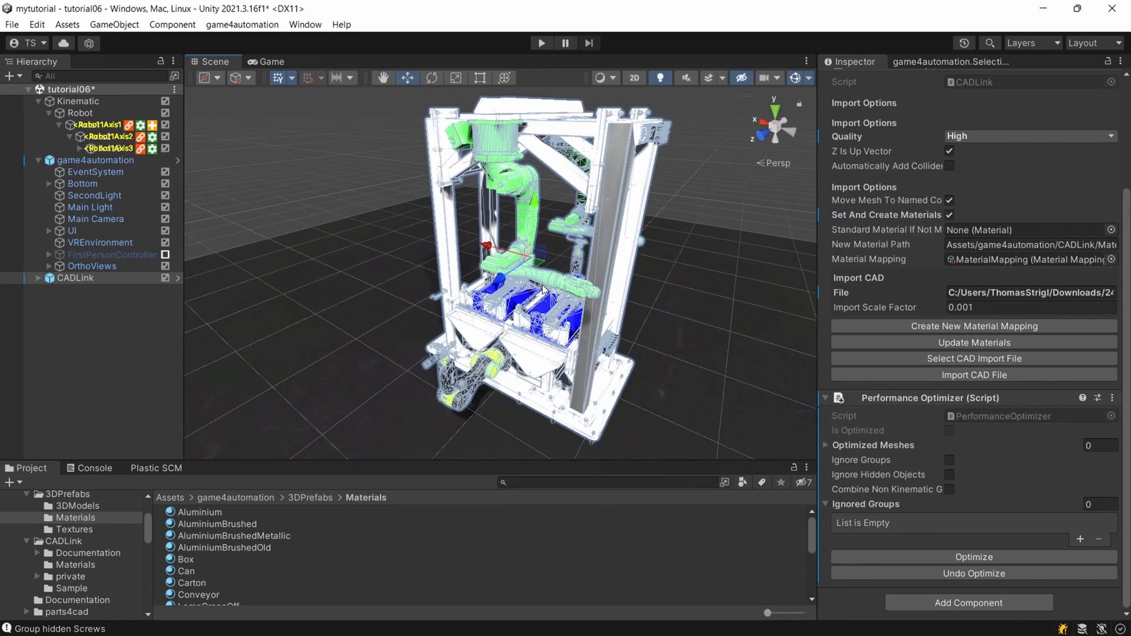
pyautogui.scroll(1, 544, 290)
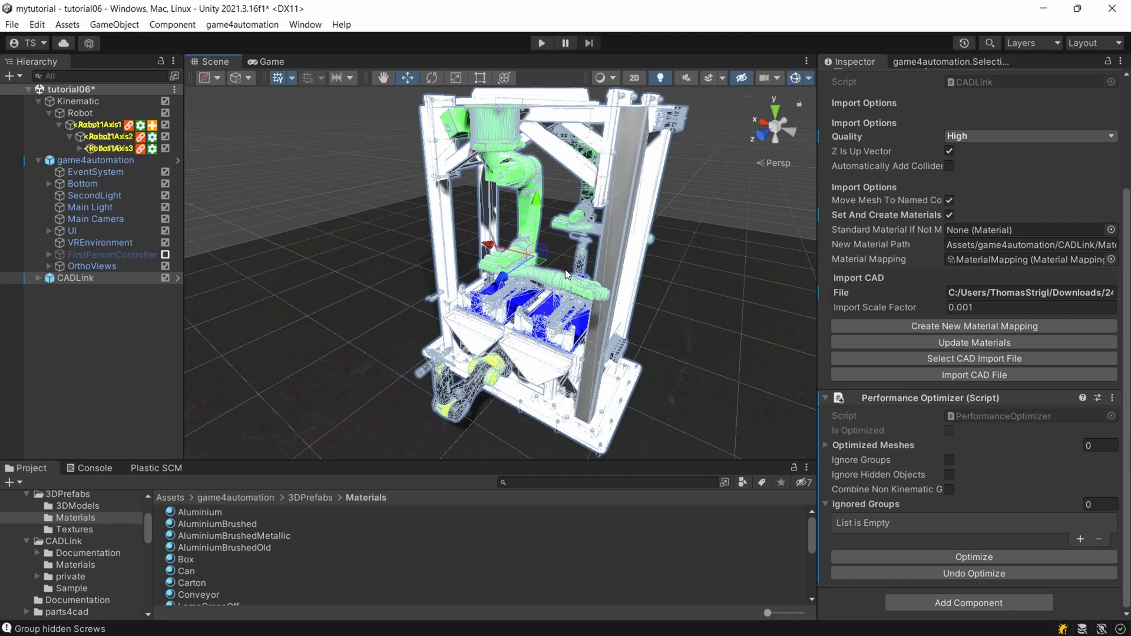
pyautogui.keyDown('alt'); pyautogui.moveTo(565, 274); pyautogui.dragTo(591, 255); pyautogui.keyUp('alt')
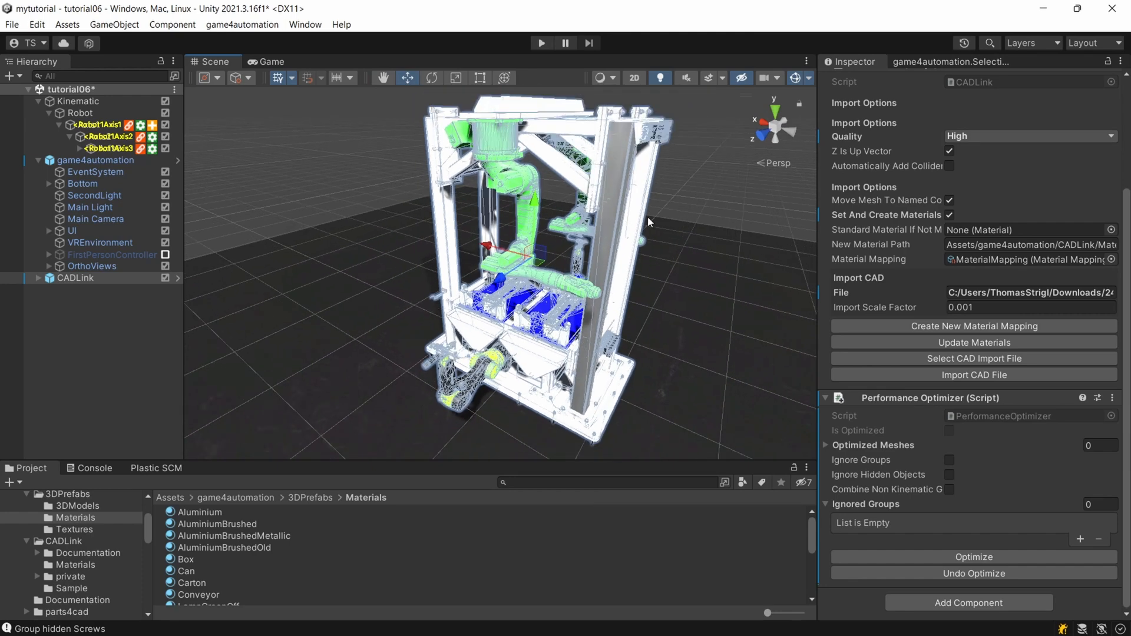
pyautogui.click(931, 62)
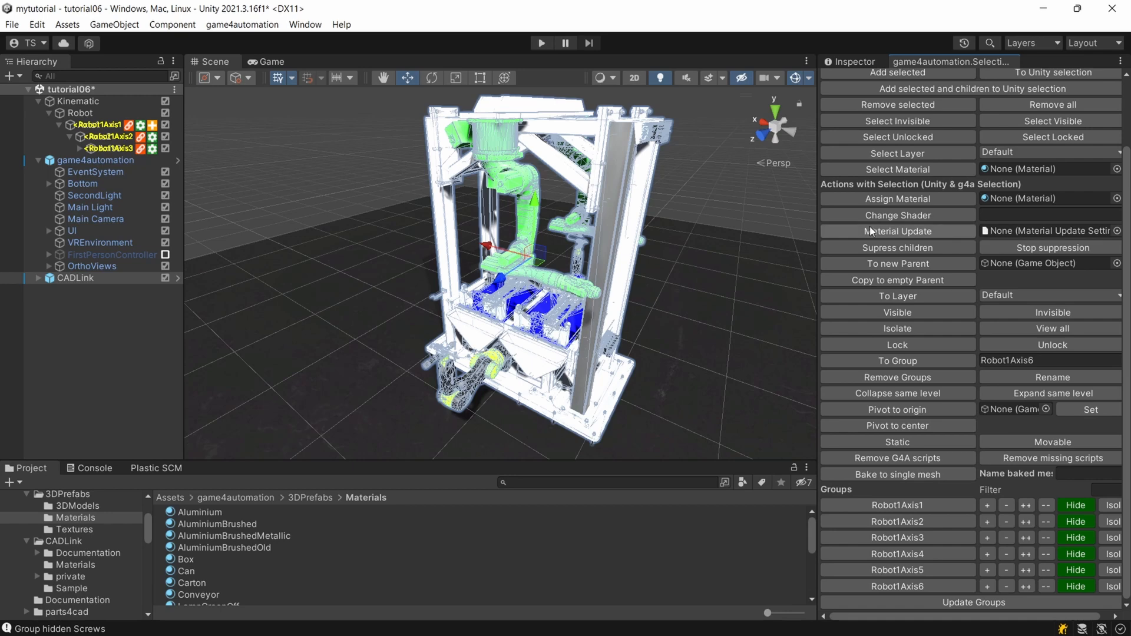
pyautogui.moveTo(819, 231); pyautogui.dragTo(738, 229)
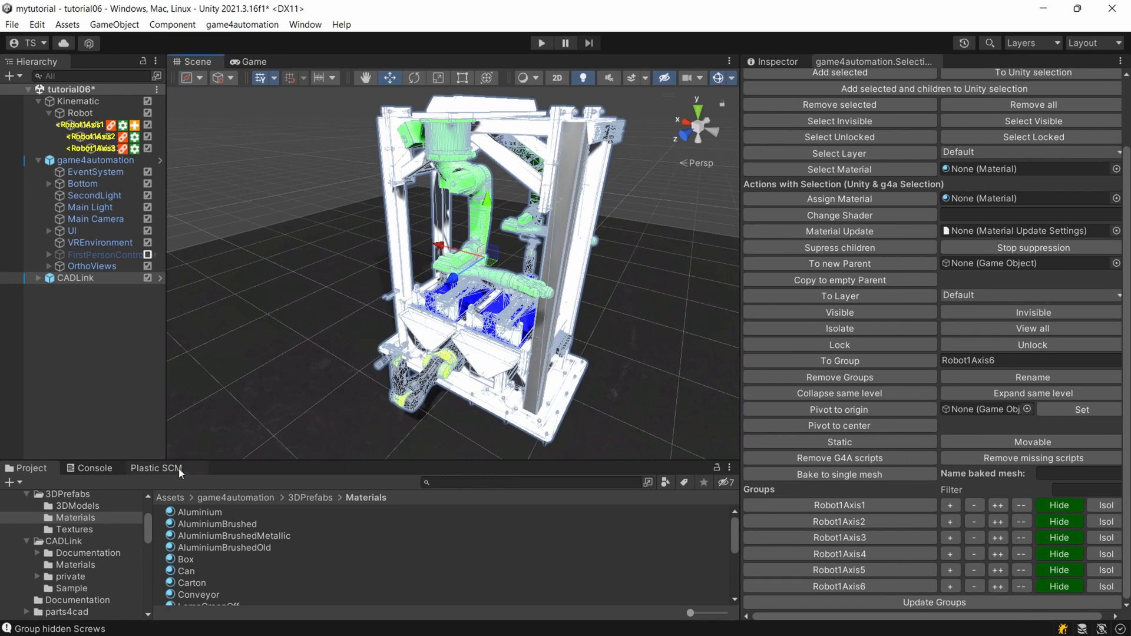
pyautogui.moveTo(193, 459); pyautogui.dragTo(193, 397)
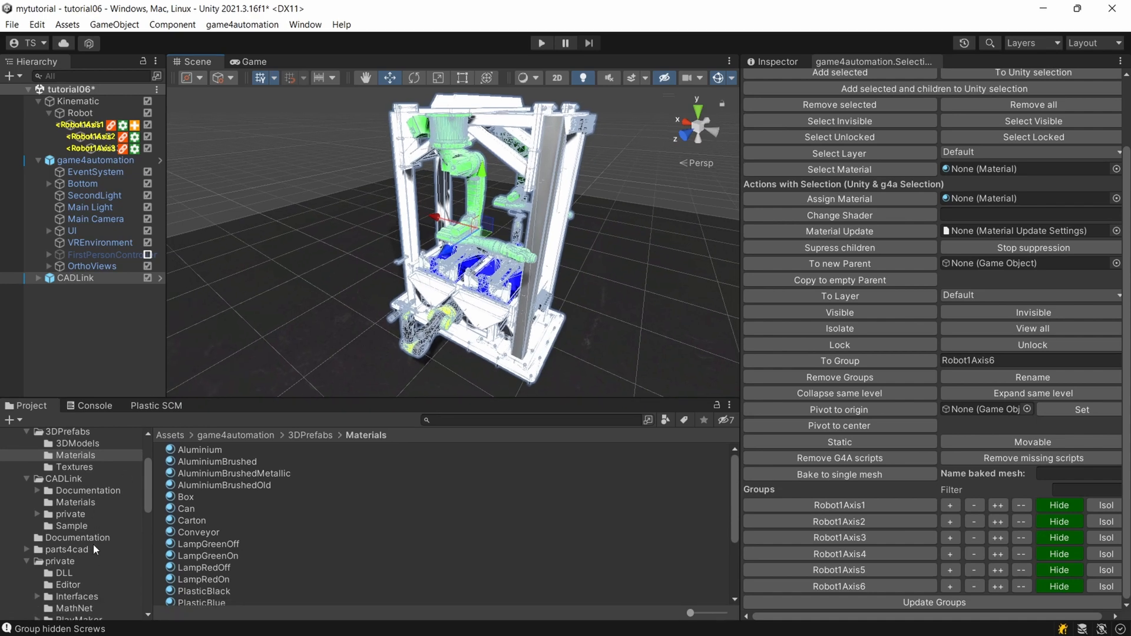
# Create a game4automation material update settings asset named MaterialUpdateTutorial in the Tutorial folder
pyautogui.scroll(3, 66, 494)
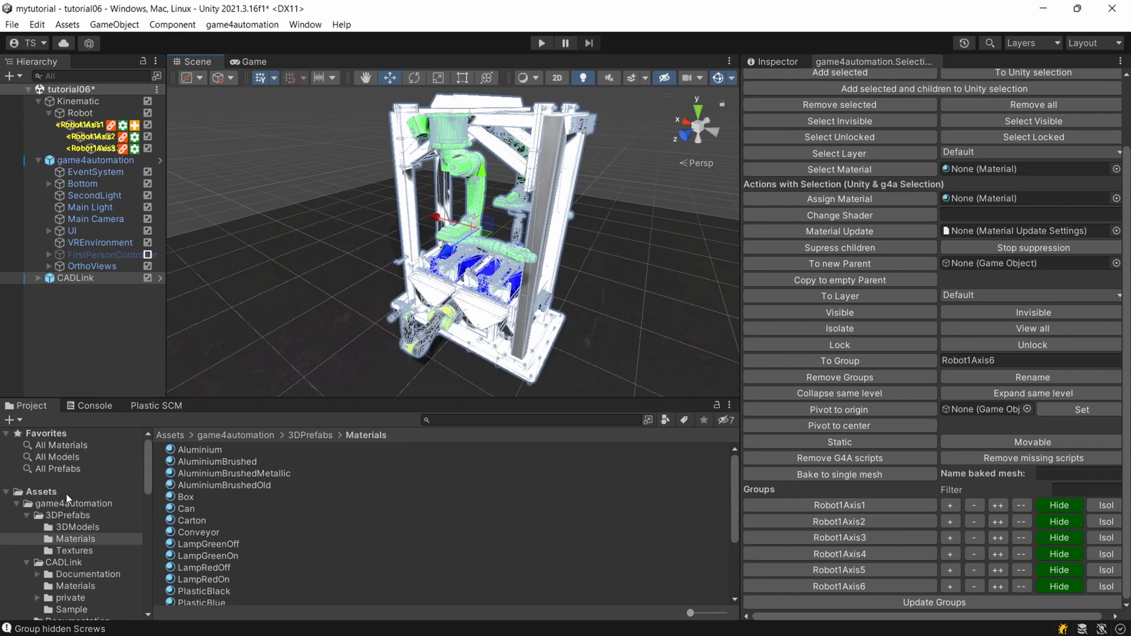
pyautogui.click(16, 504)
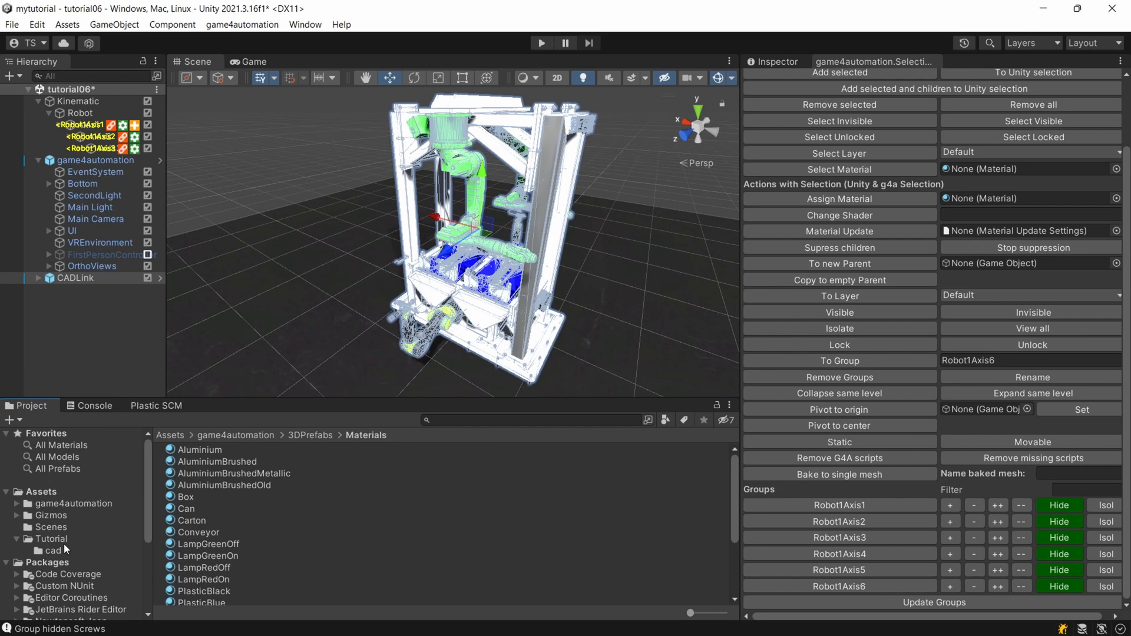
pyautogui.click(59, 539)
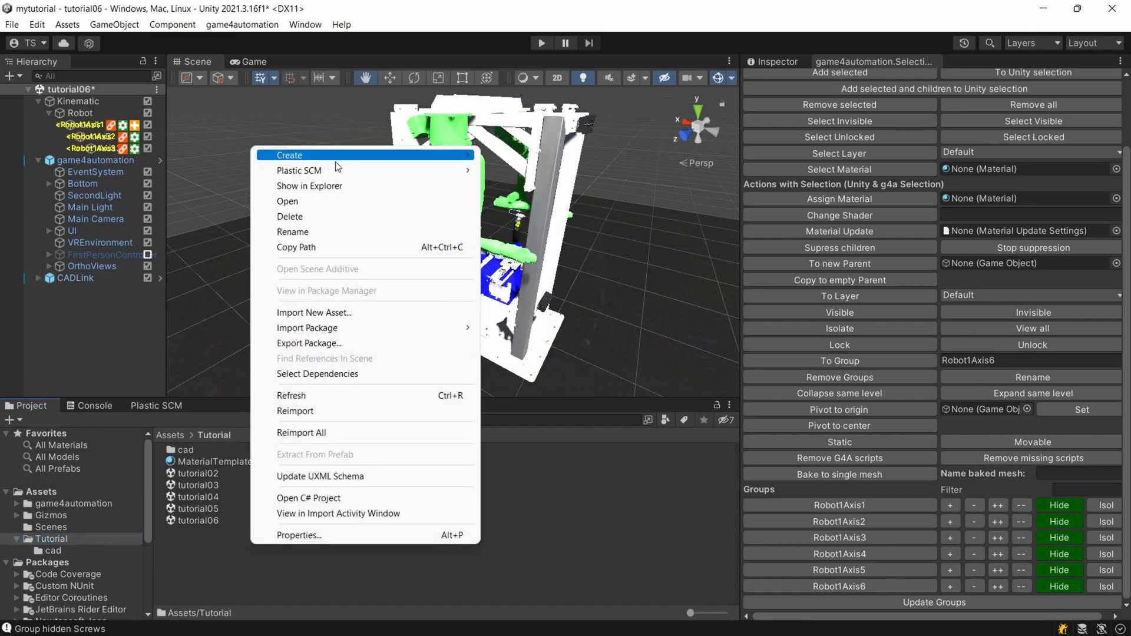
pyautogui.moveTo(336, 158)
pyautogui.moveTo(598, 39)
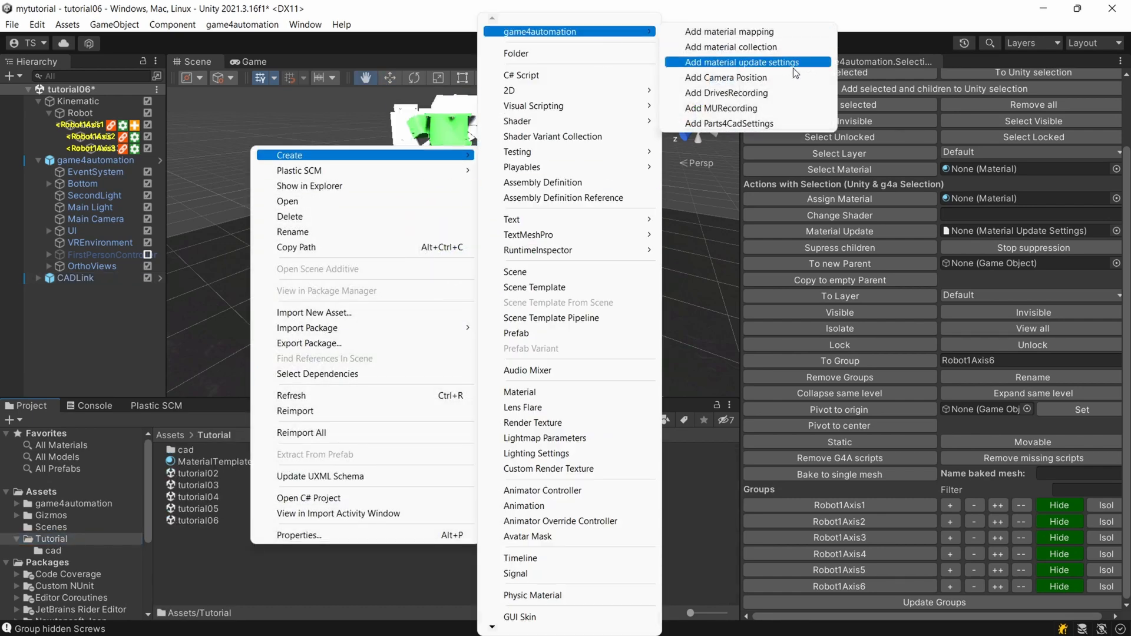
pyautogui.click(758, 68)
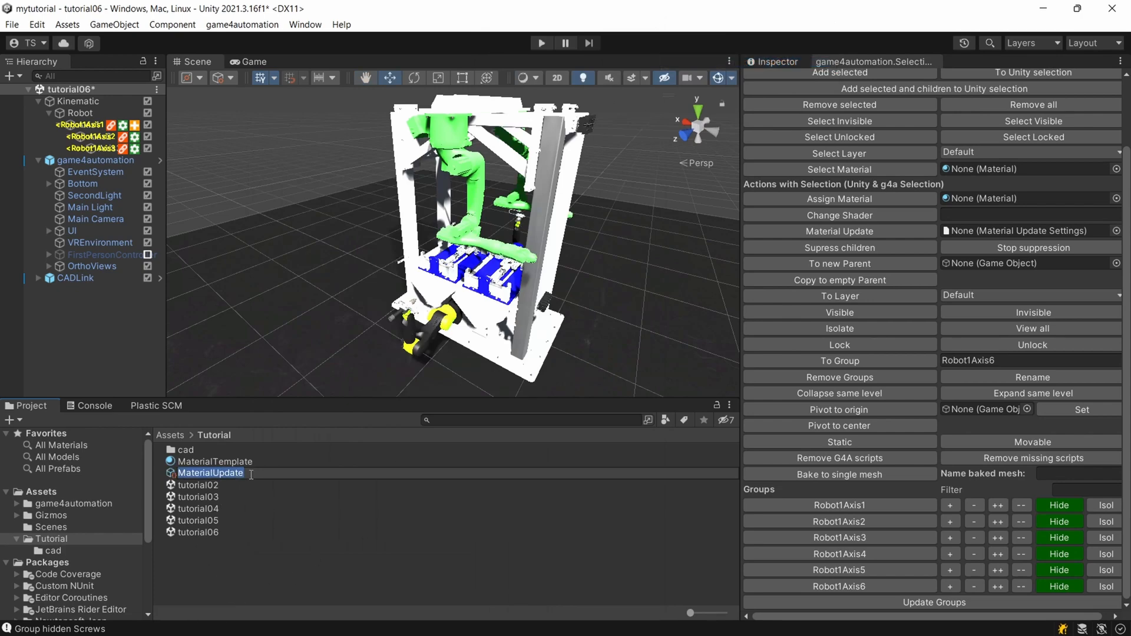
pyautogui.click(251, 475)
pyautogui.write('Tutorial')
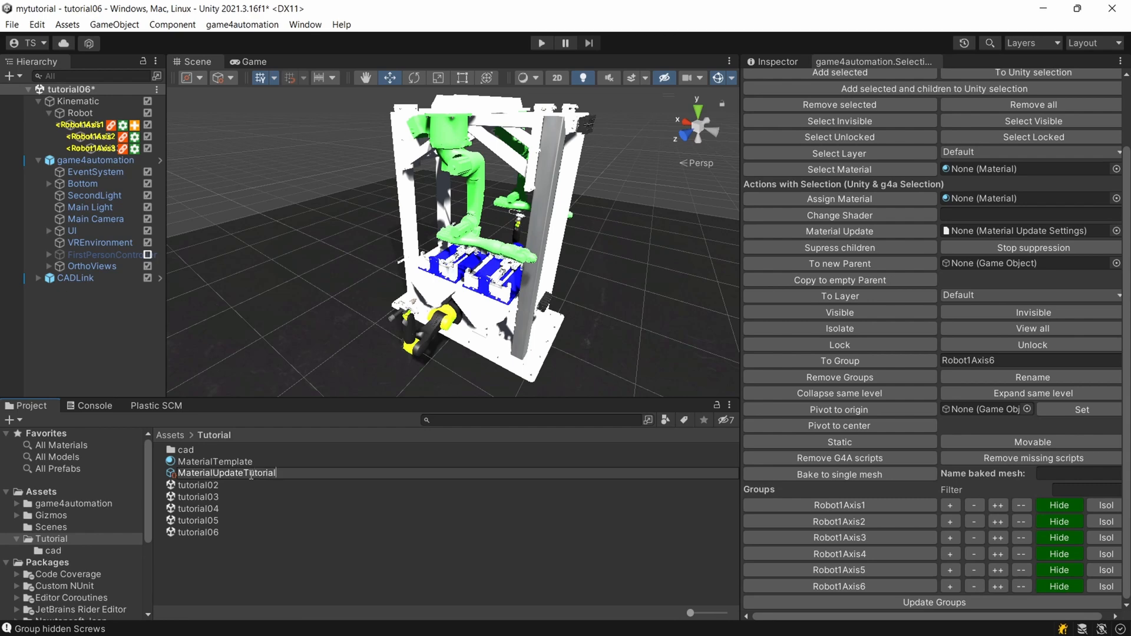
pyautogui.press('Return')
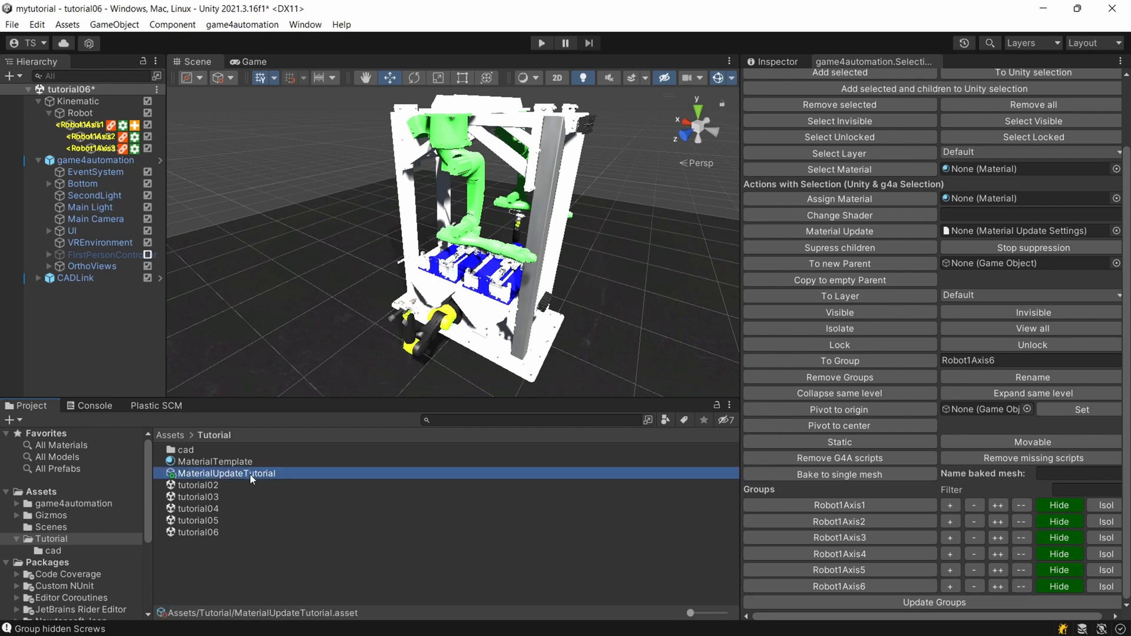
# Assign MaterialUpdateTutorial as the selection window's Material Update settings and add one mapping element to the asset
pyautogui.moveTo(217, 475); pyautogui.dragTo(1011, 234)
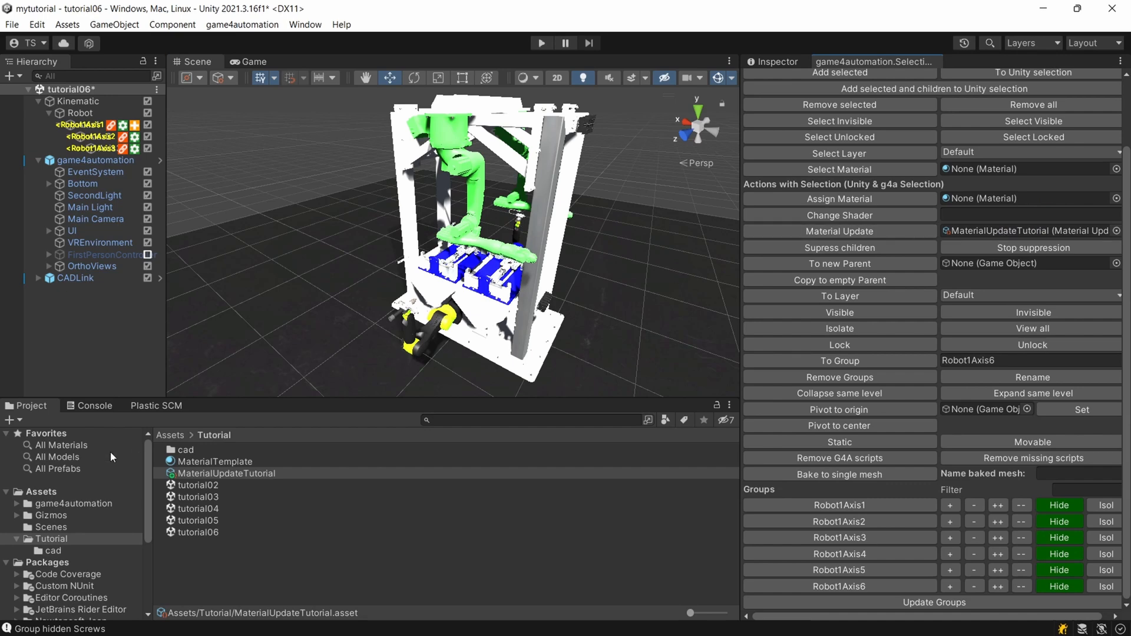
pyautogui.click(245, 471)
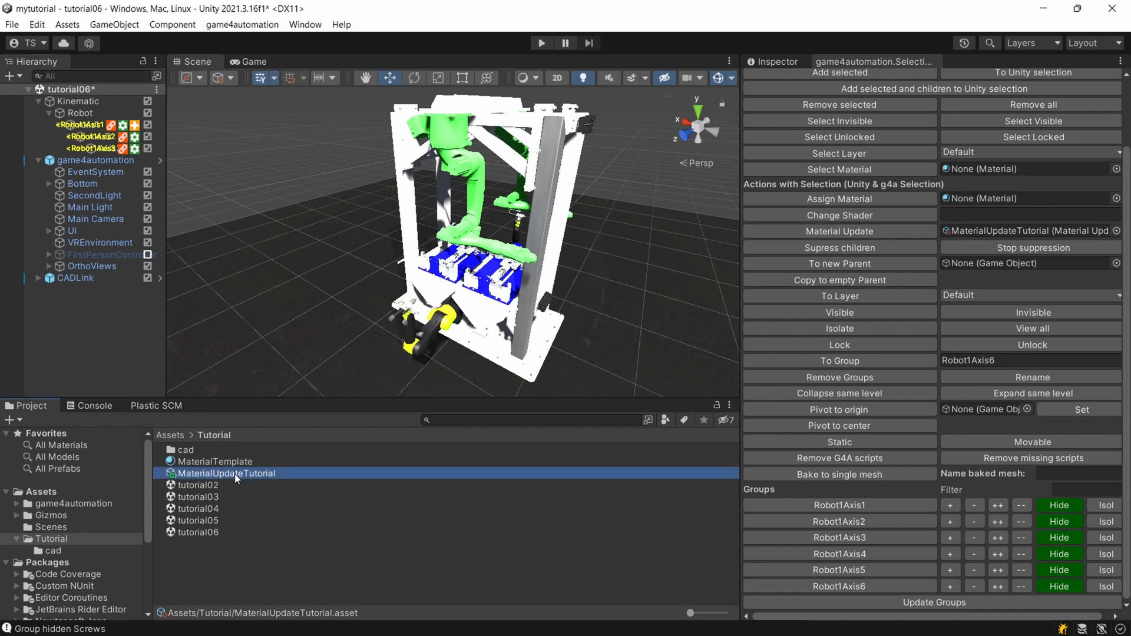
pyautogui.click(793, 61)
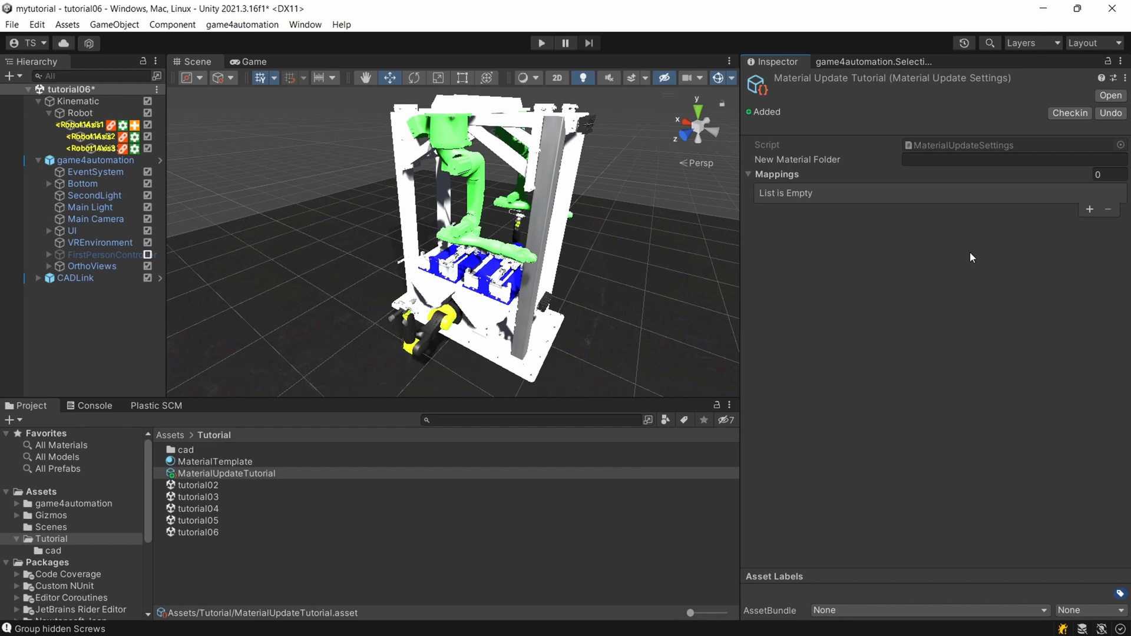
pyautogui.click(1090, 210)
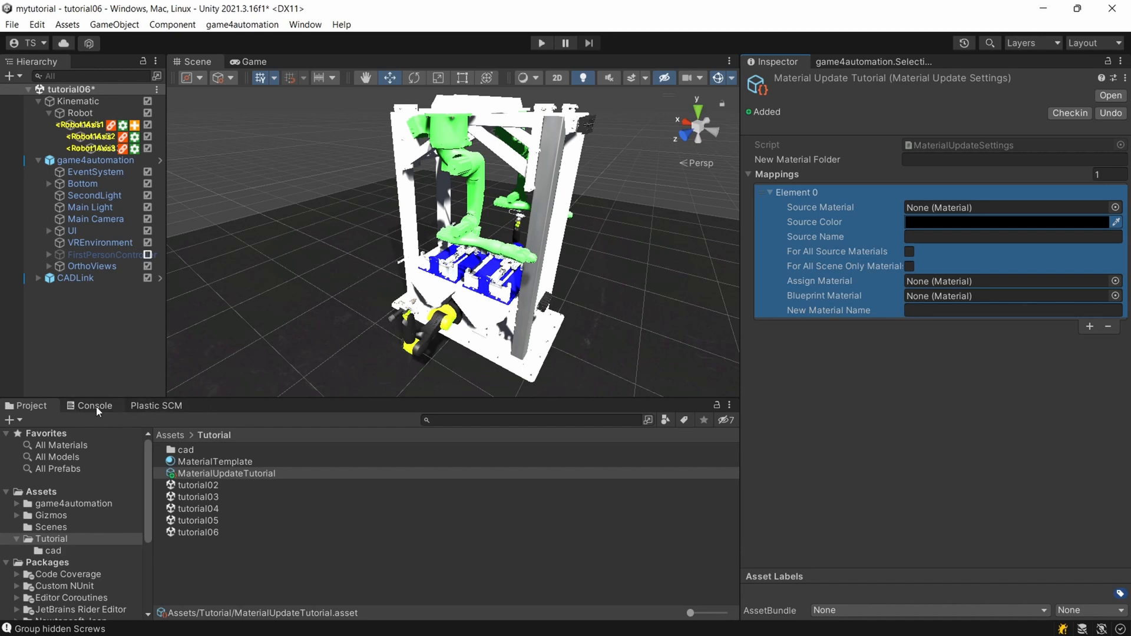
# Inspect the Col#FFFFFF material in the CADLink Materials folder and check which material the white frame post uses
pyautogui.click(16, 503)
pyautogui.scroll(-2, 65, 553)
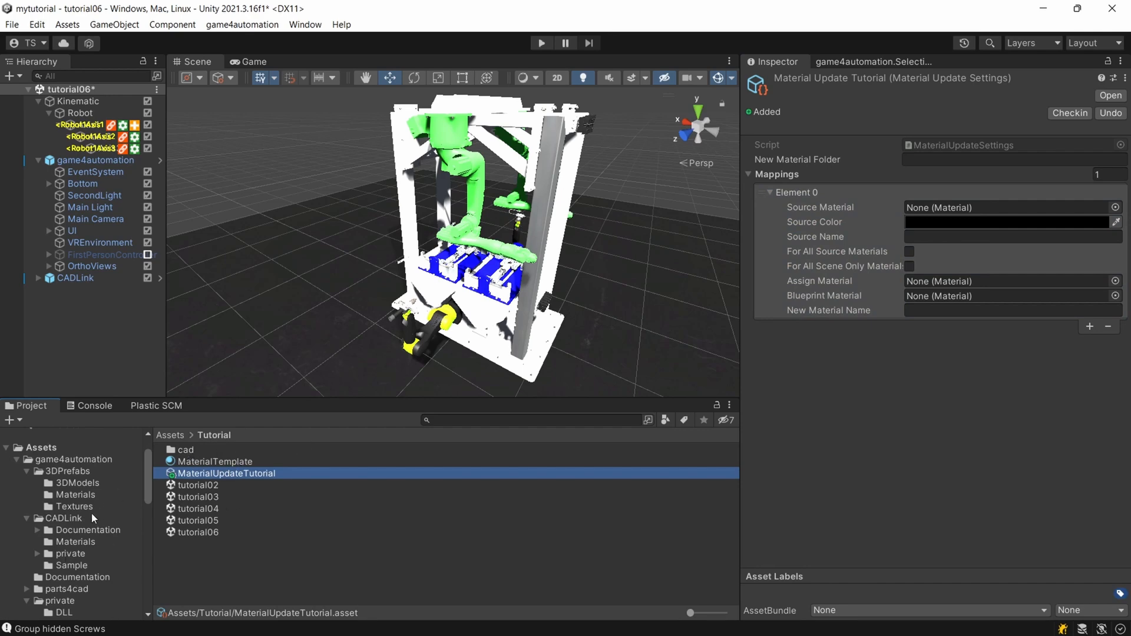
pyautogui.click(89, 542)
pyautogui.scroll(-5, 285, 487)
pyautogui.scroll(3, 285, 487)
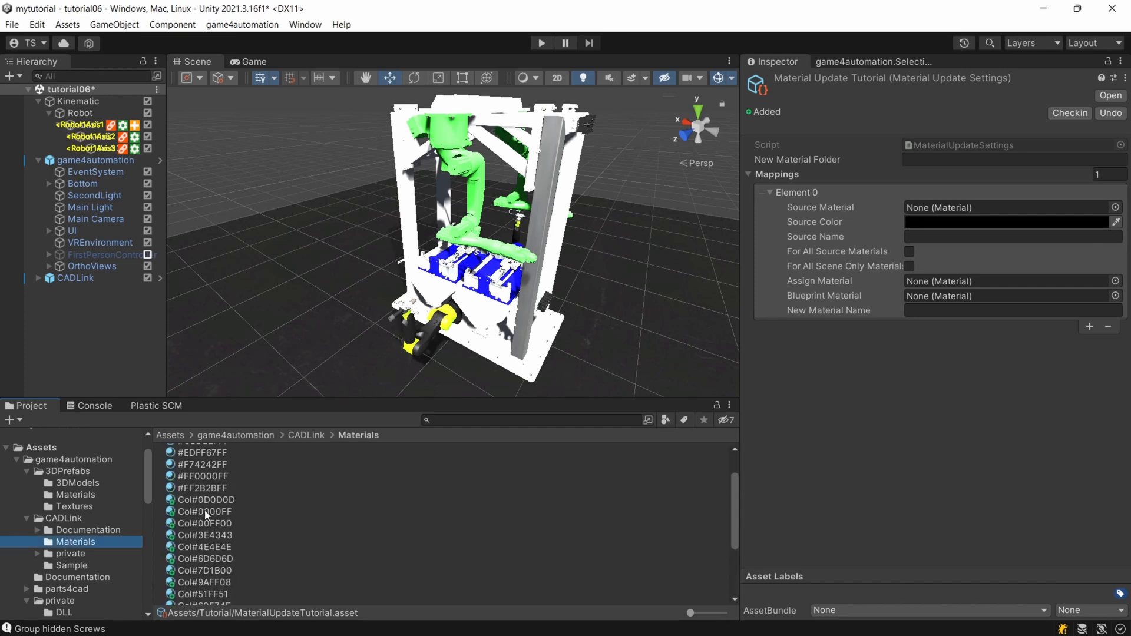
pyautogui.scroll(-3, 204, 510)
pyautogui.click(201, 601)
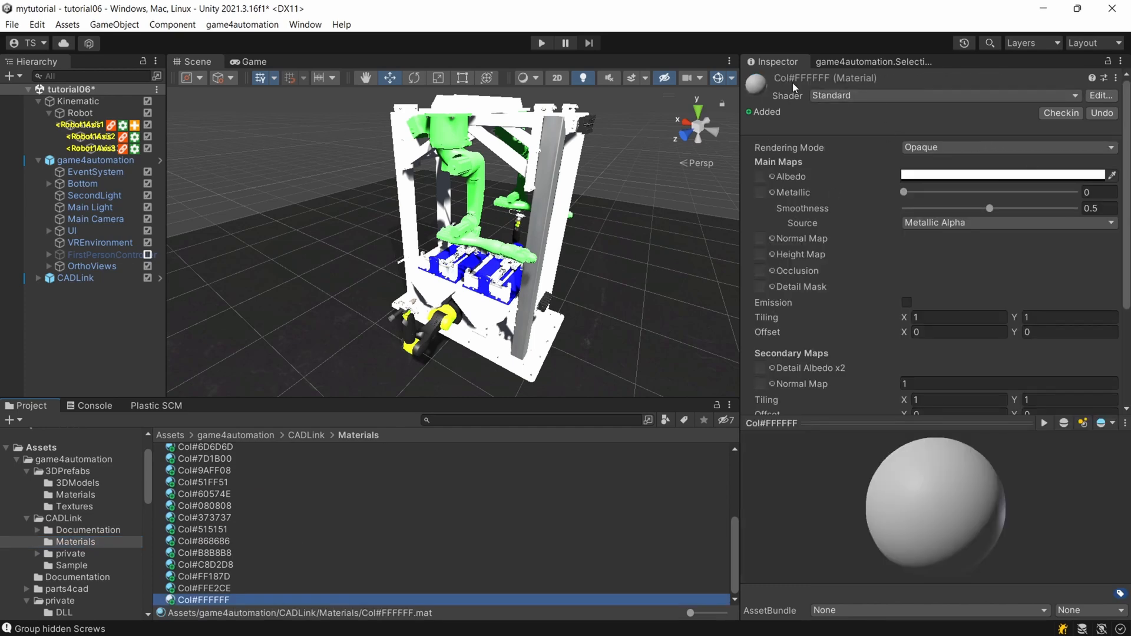
pyautogui.click(411, 207)
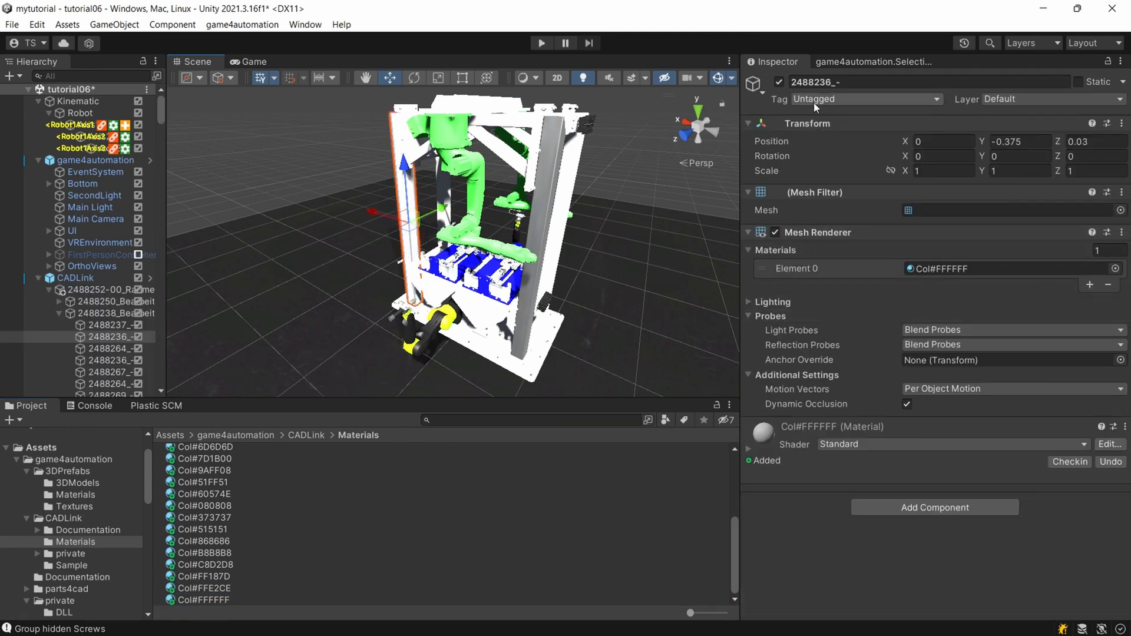
# Set the source material of the first mapping in MaterialUpdateTutorial to Col#FFFFFF
pyautogui.scroll(-5, 109, 554)
pyautogui.scroll(-5, 105, 556)
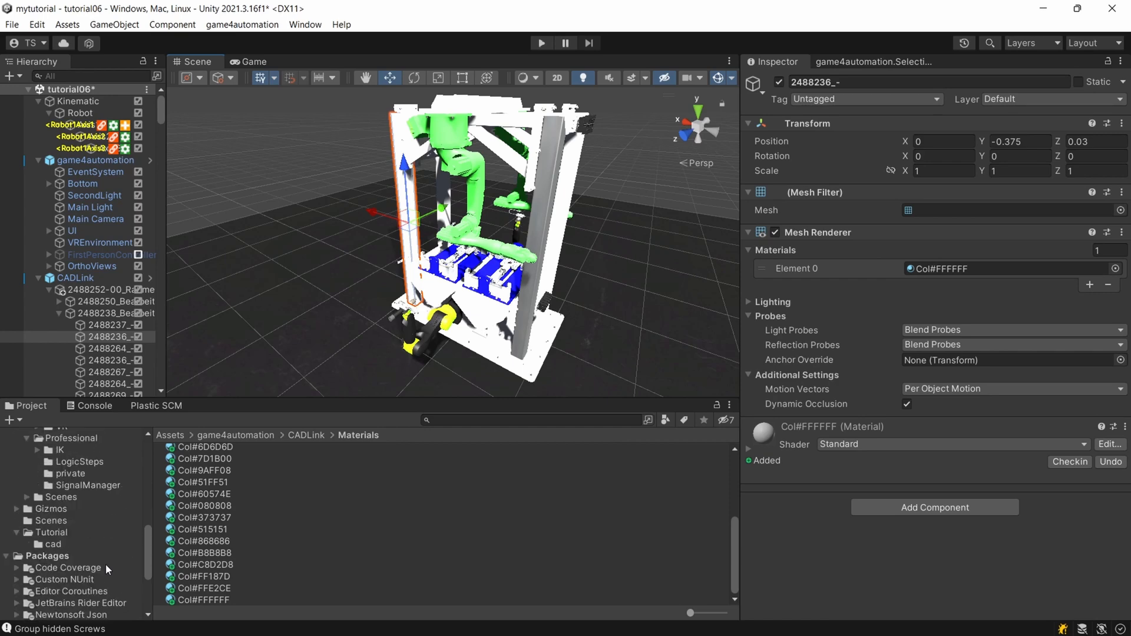
pyautogui.click(40, 535)
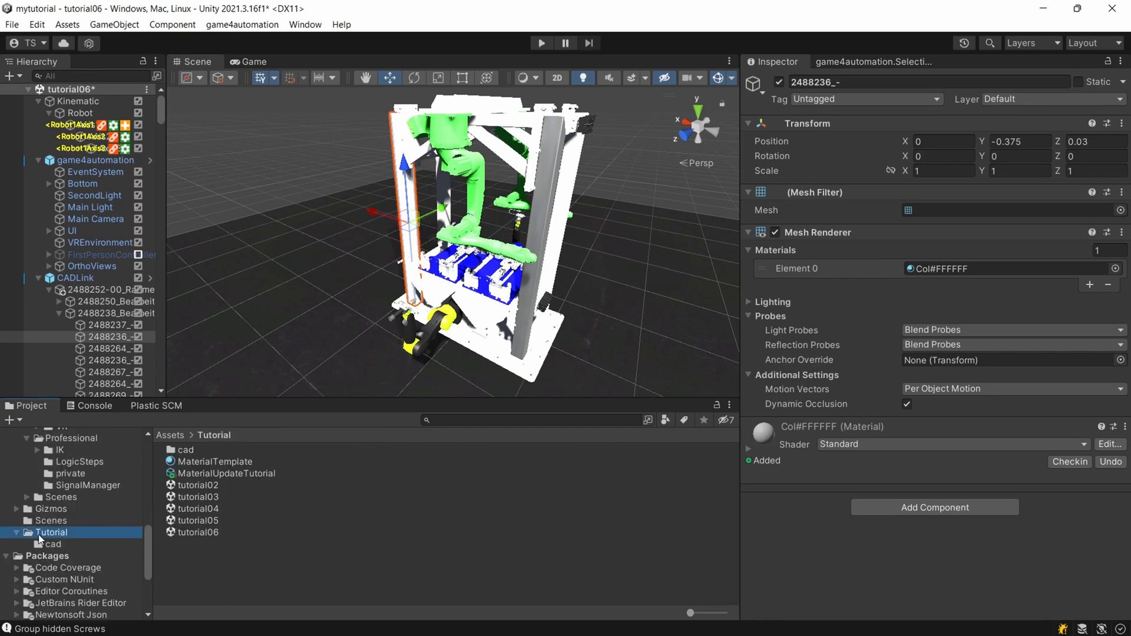
pyautogui.click(245, 475)
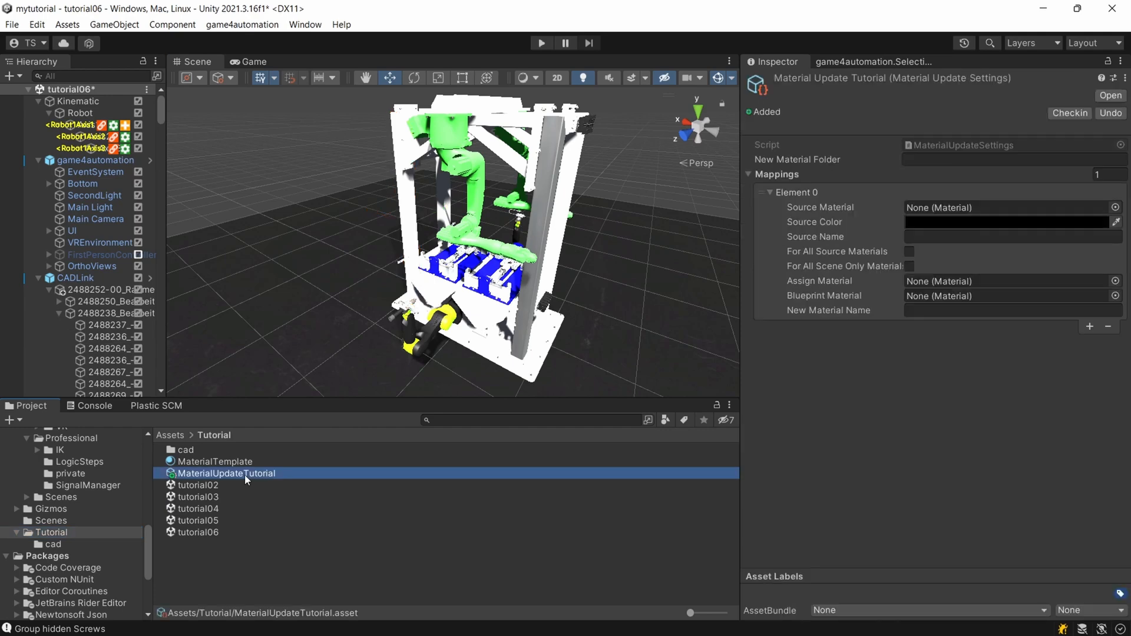
pyautogui.click(1116, 208)
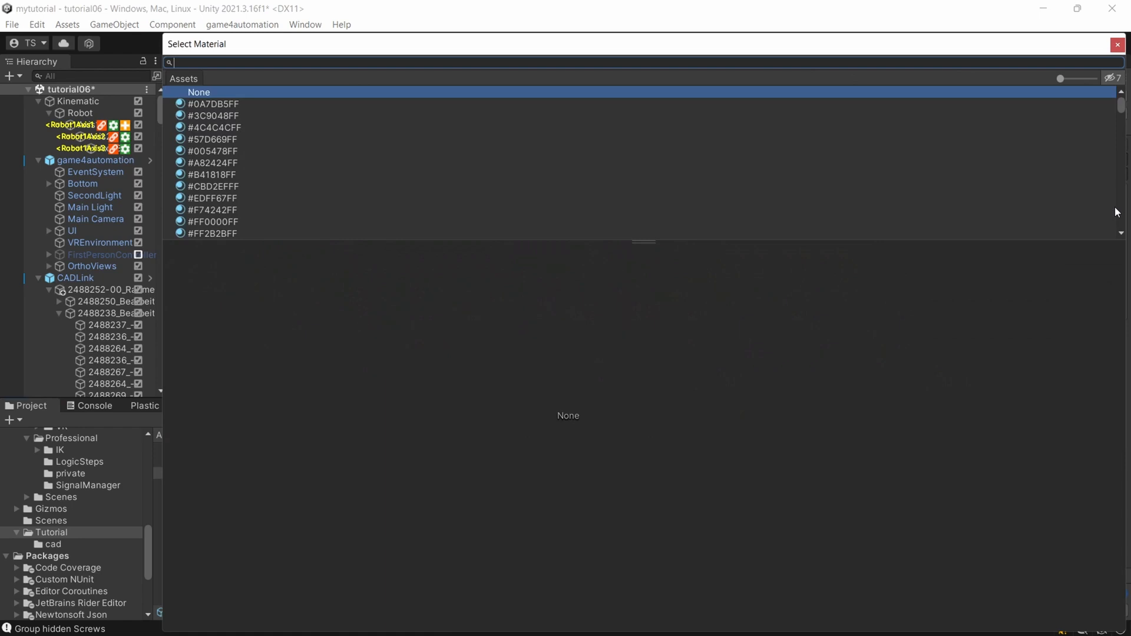
pyautogui.scroll(-10, 250, 165)
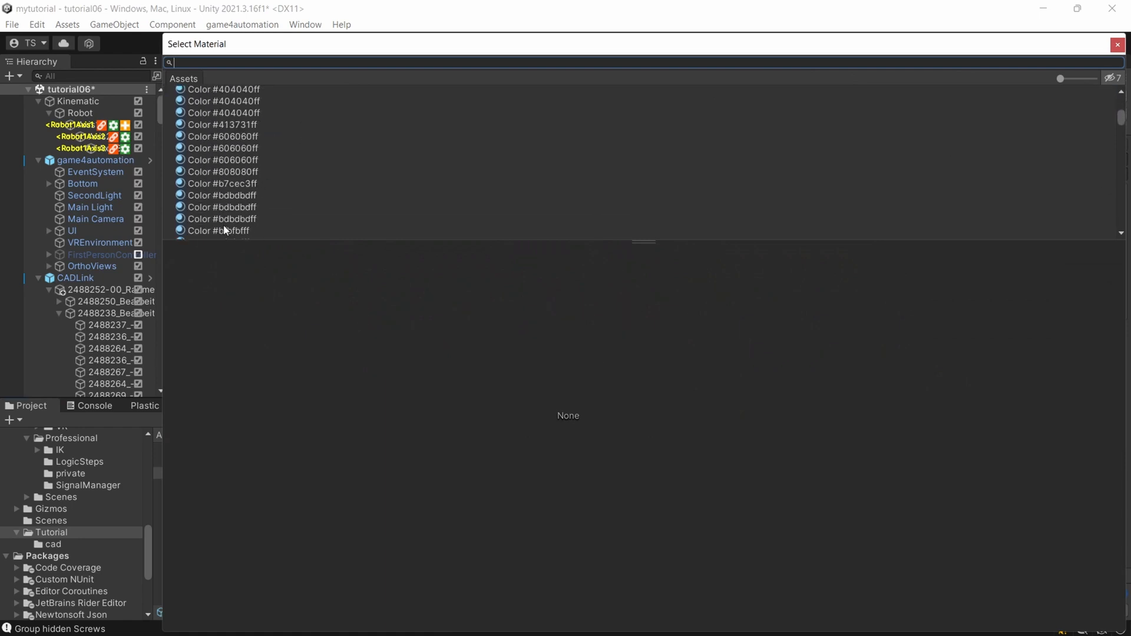
pyautogui.scroll(-8, 224, 226)
pyautogui.scroll(4, 233, 216)
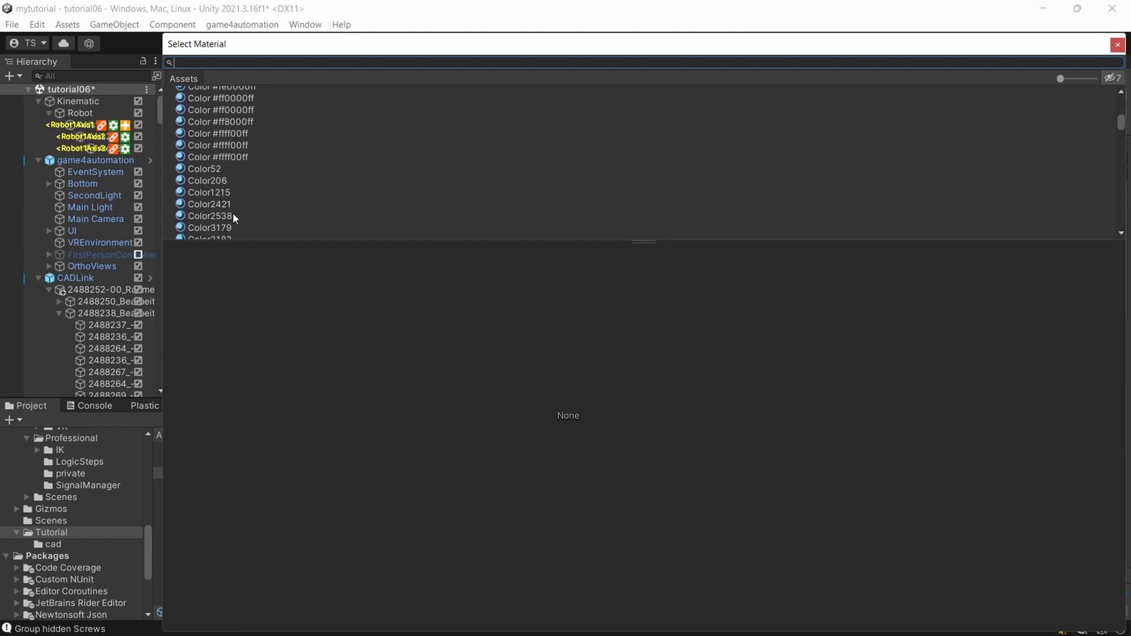
pyautogui.scroll(6, 369, 175)
pyautogui.scroll(4, 369, 170)
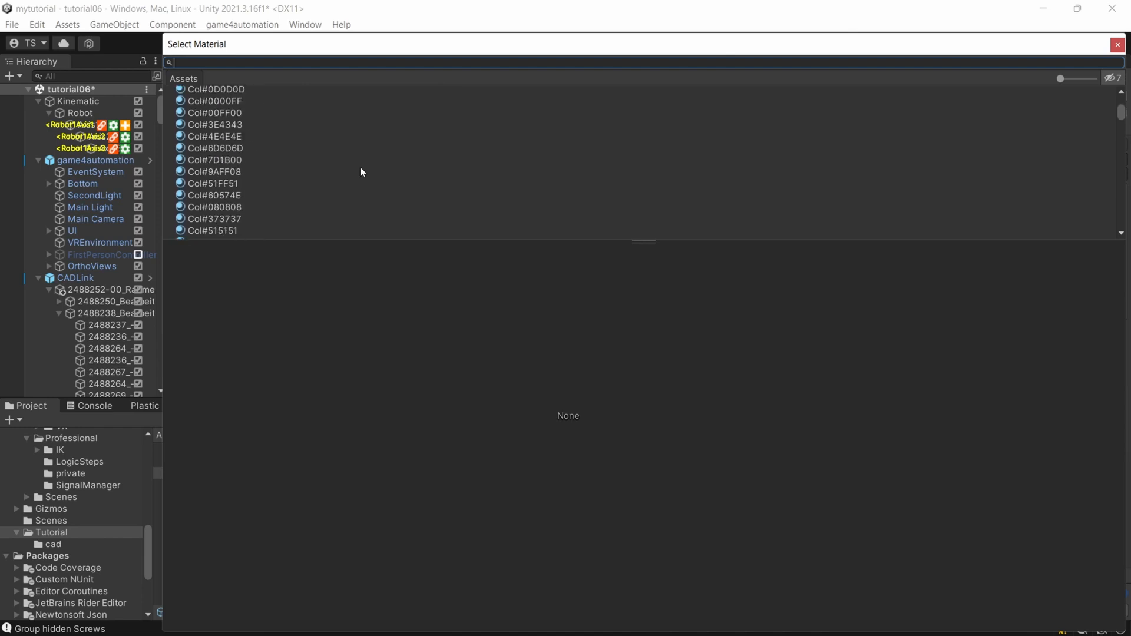
pyautogui.doubleClick(228, 213)
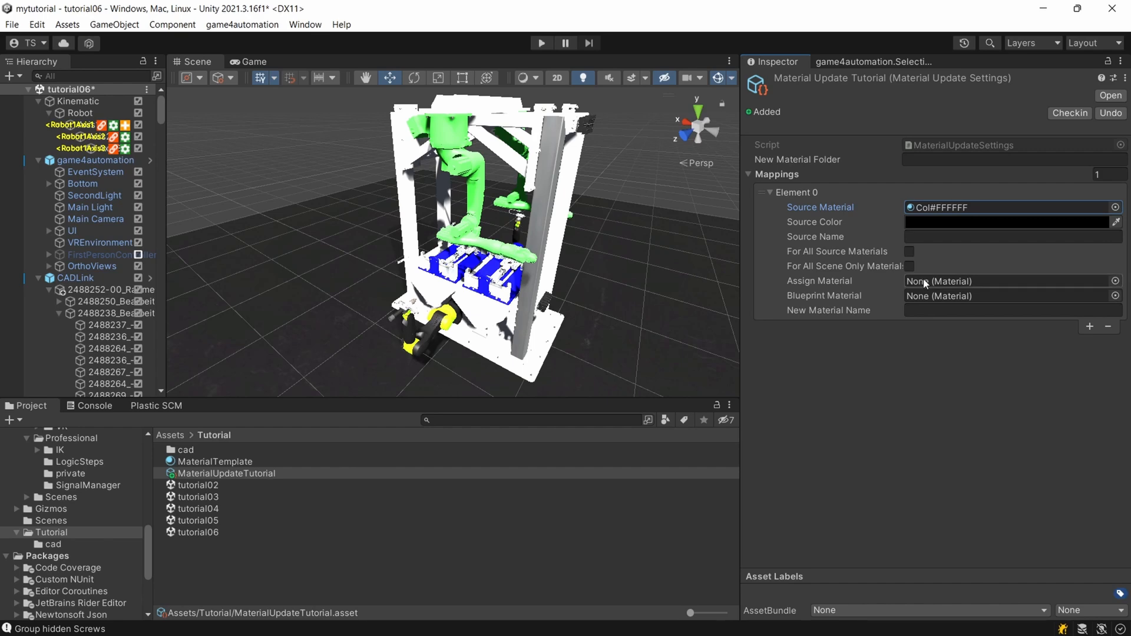
# Set the first mapping's assign material to AluminiumBrushed from the 3DPrefabs Materials folder and add a second mapping element
pyautogui.scroll(5, 113, 503)
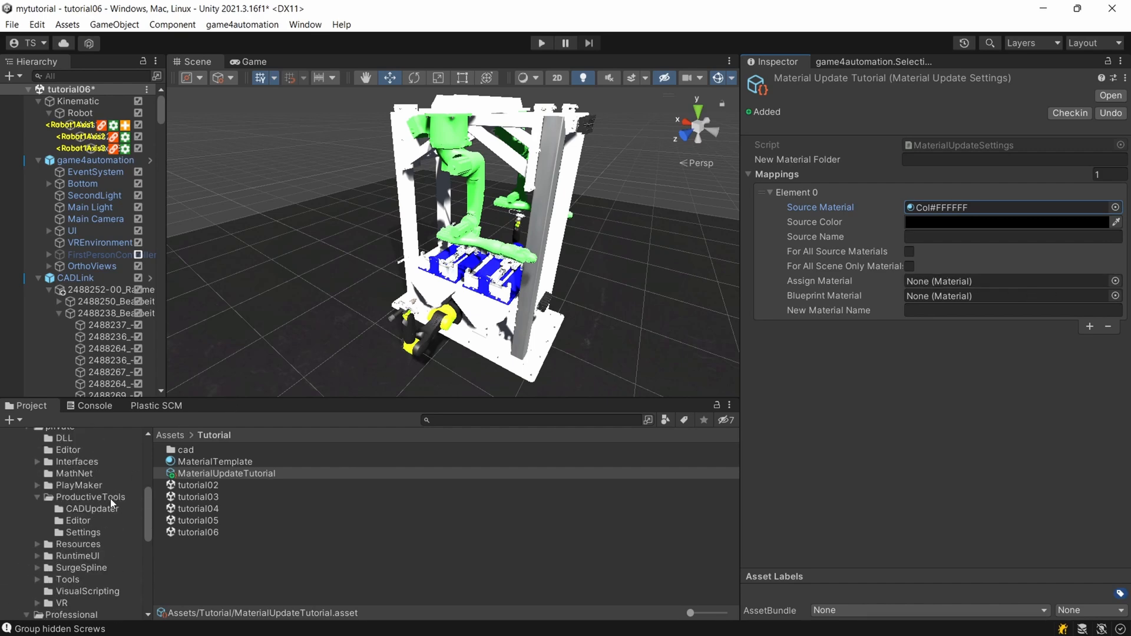
pyautogui.scroll(5, 103, 498)
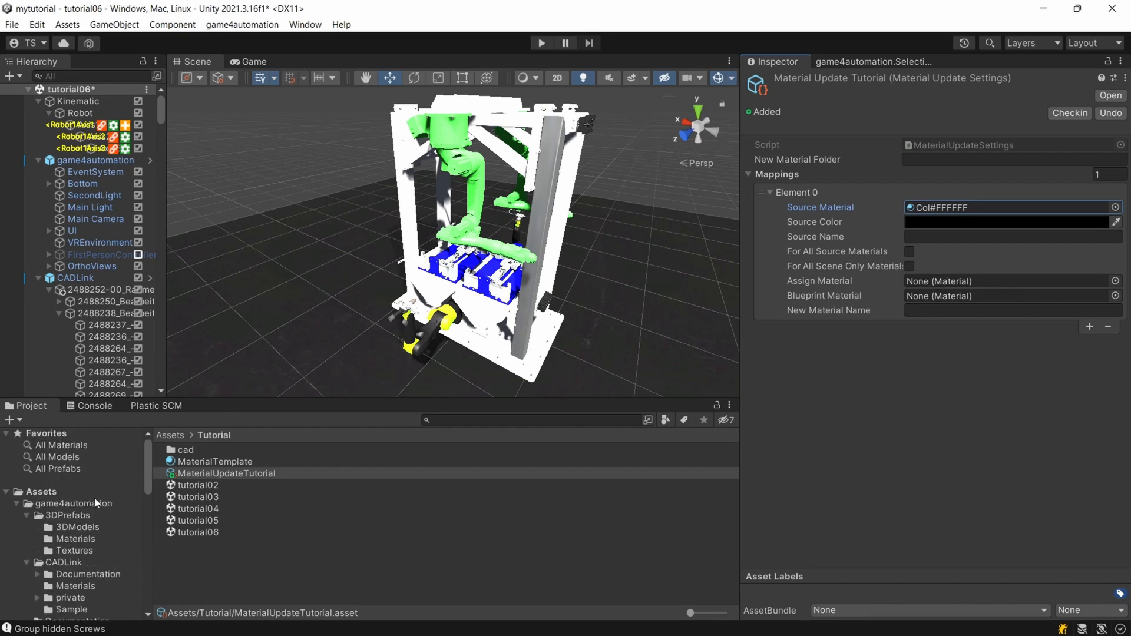
pyautogui.click(65, 539)
pyautogui.moveTo(194, 462); pyautogui.dragTo(935, 283)
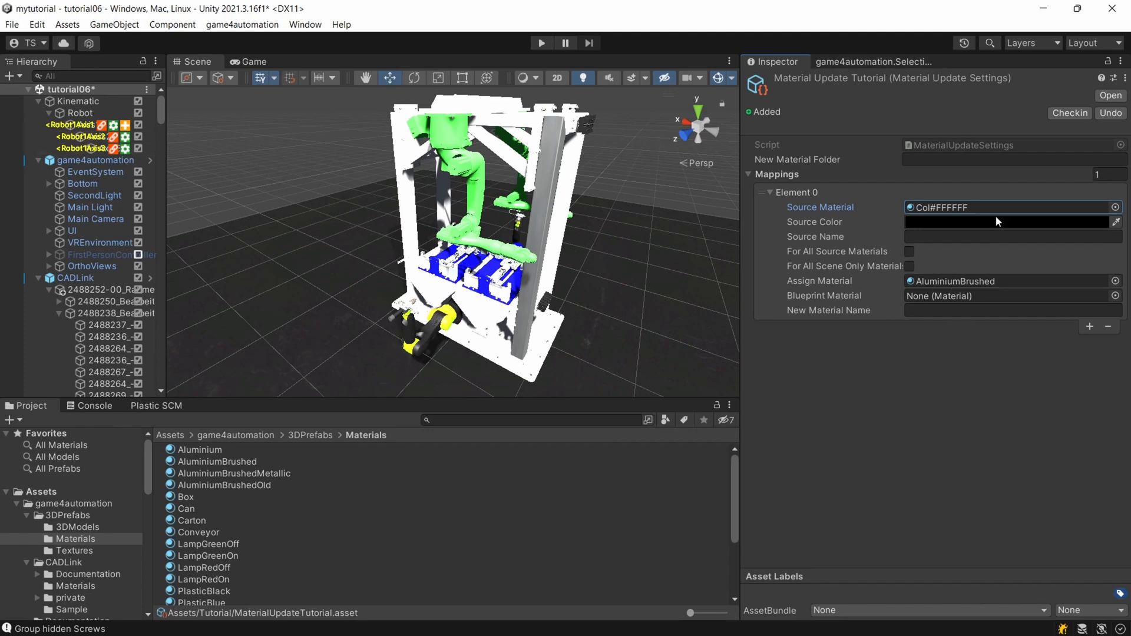
pyautogui.click(1090, 326)
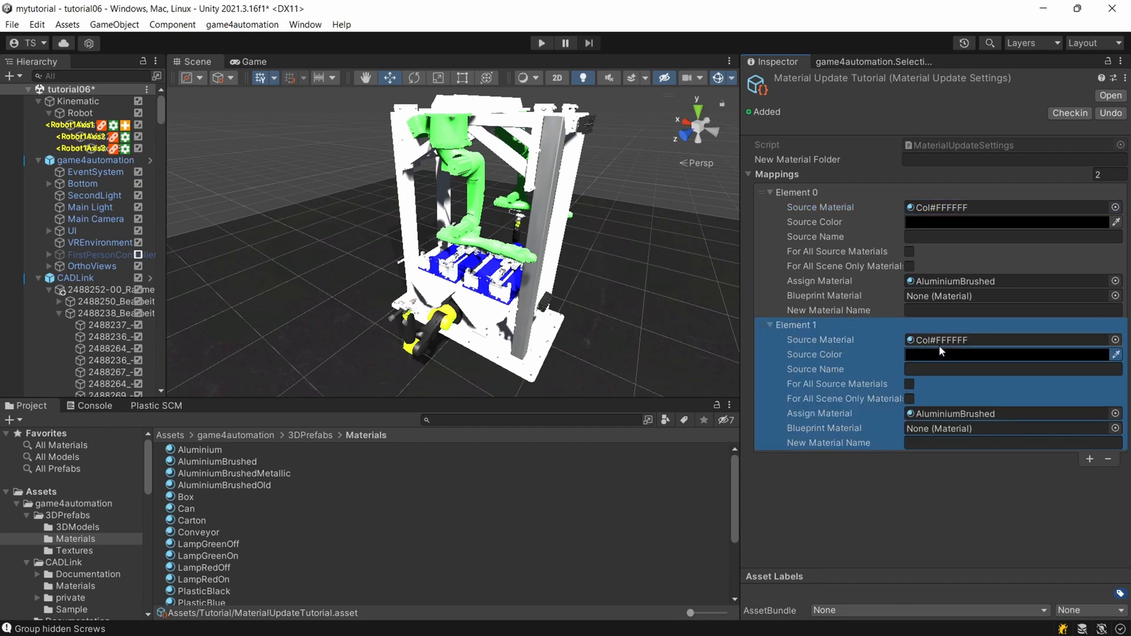
# Check which material the black robot arm part uses, locate it among the CADLink materials, and return to the MaterialUpdateTutorial asset
pyautogui.click(429, 336)
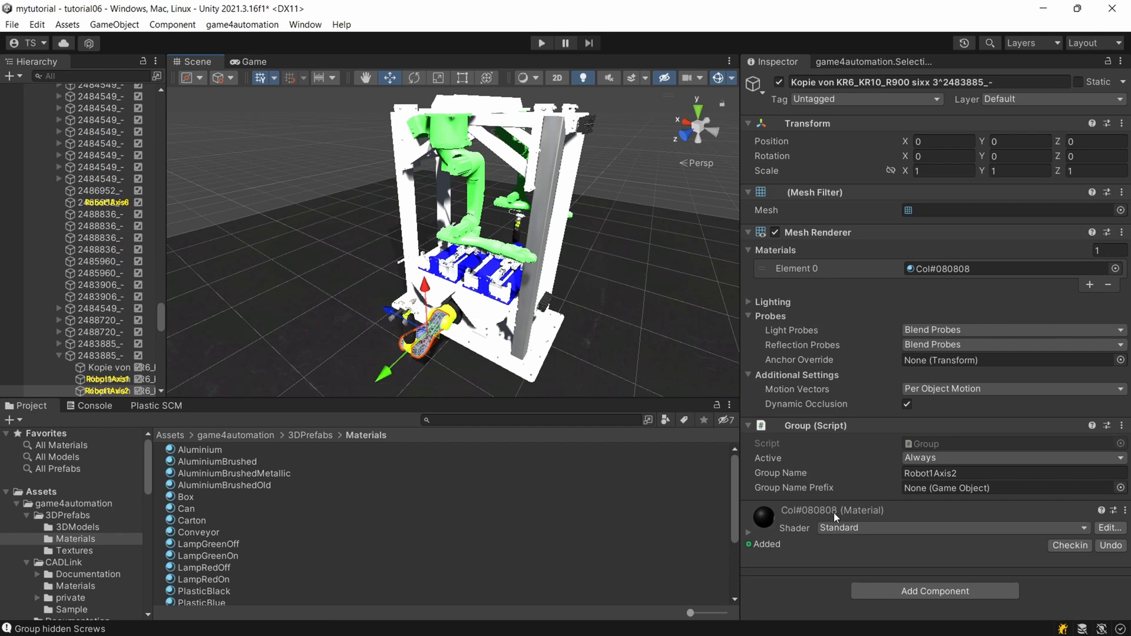
pyautogui.click(931, 269)
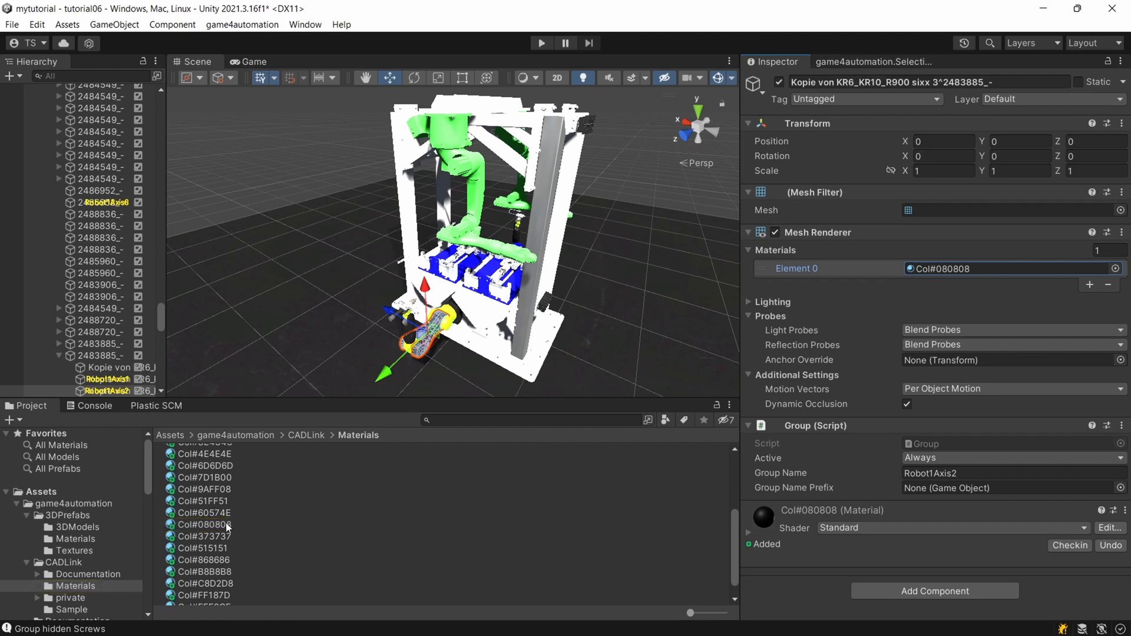
pyautogui.click(215, 525)
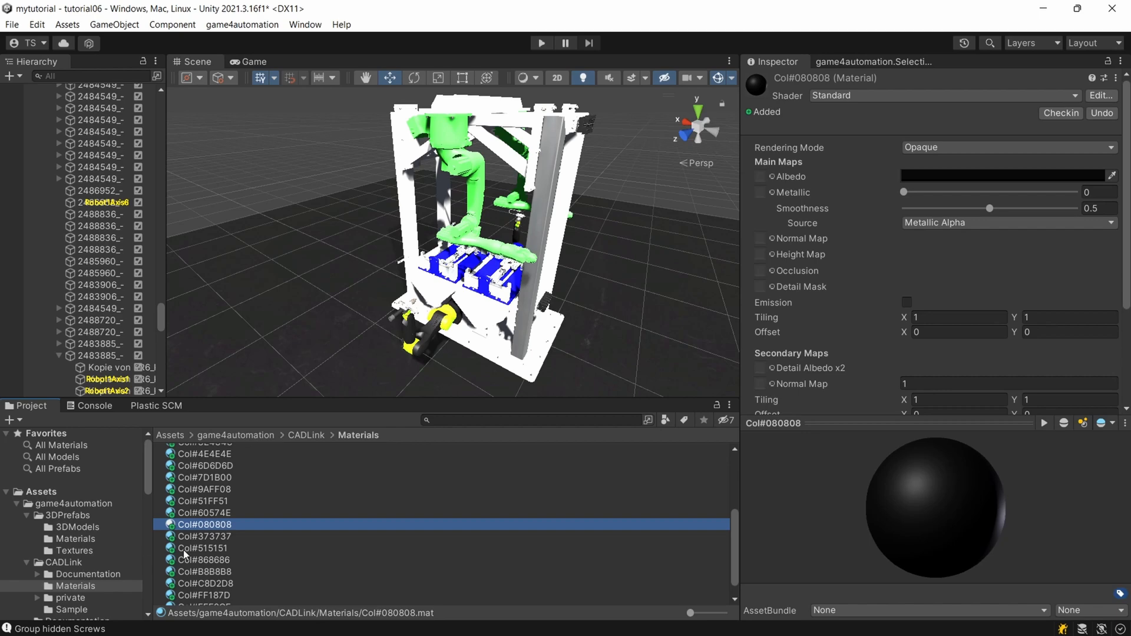
pyautogui.scroll(-10, 79, 554)
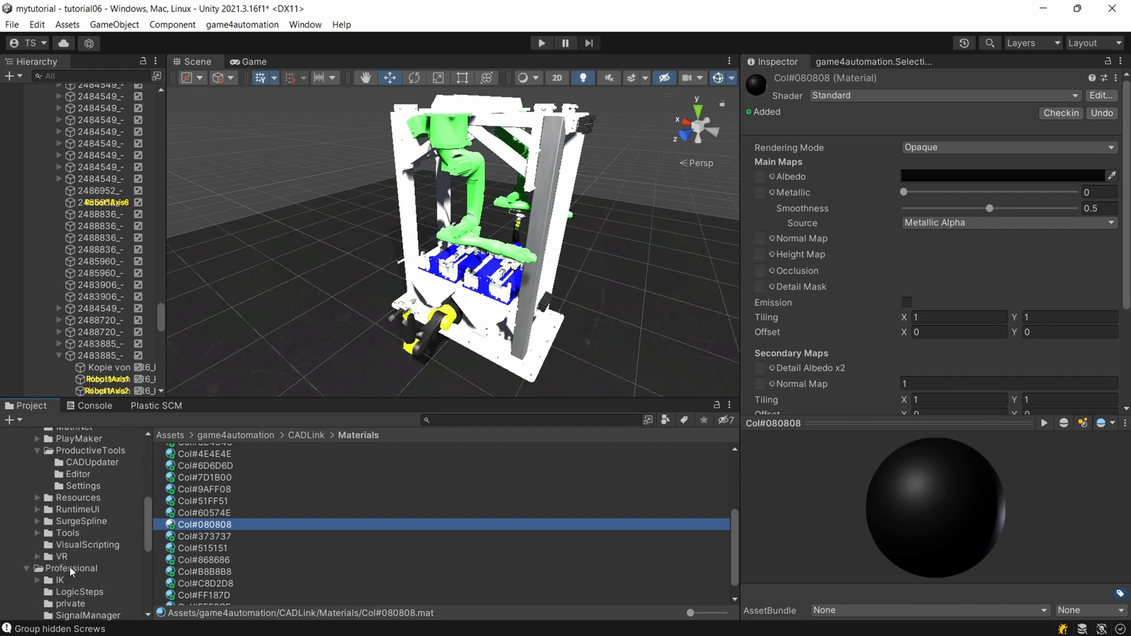
pyautogui.scroll(6, 85, 572)
pyautogui.scroll(-8, 85, 572)
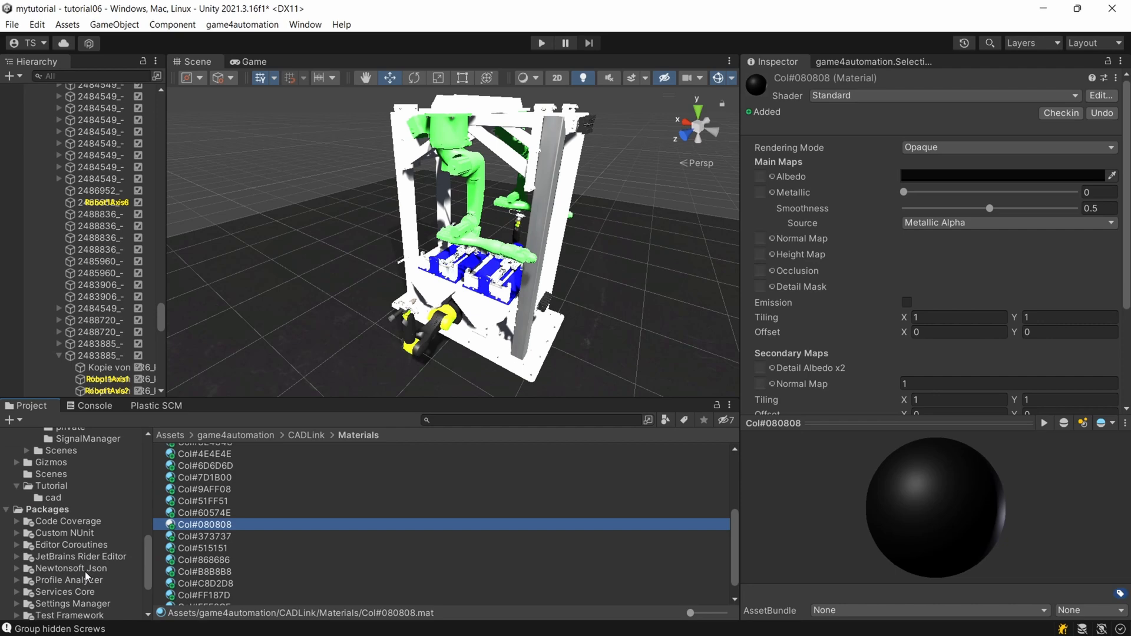
pyautogui.click(52, 485)
pyautogui.click(227, 475)
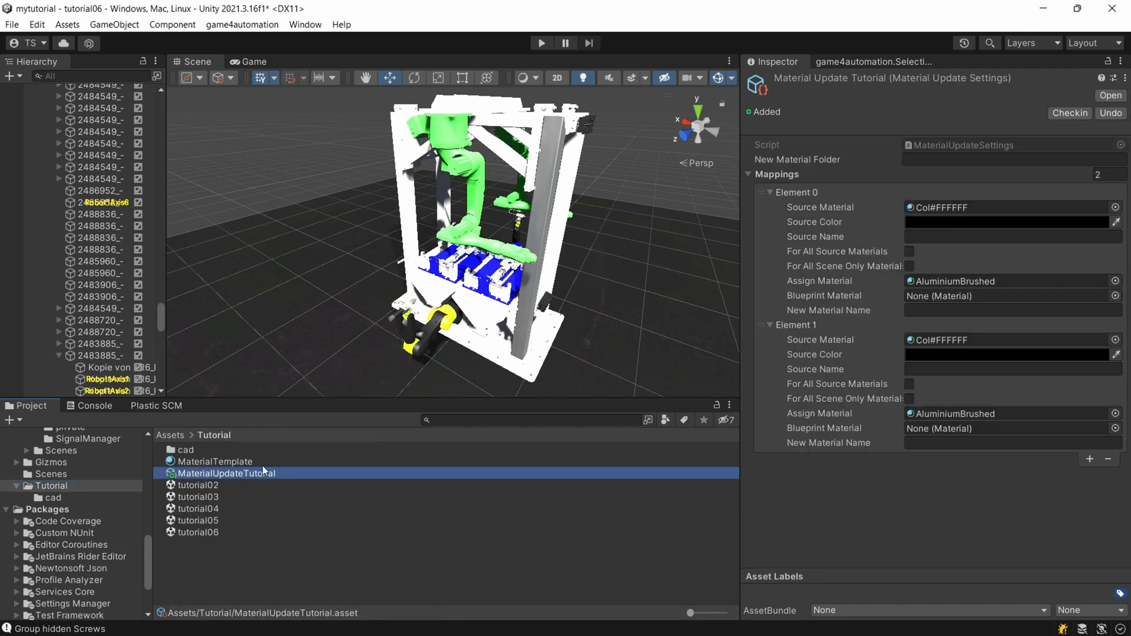
# Add a second Inspector locked to MaterialUpdateTutorial, dock it beside the Hierarchy, and widen it
pyautogui.click(1121, 61)
pyautogui.click(1092, 66)
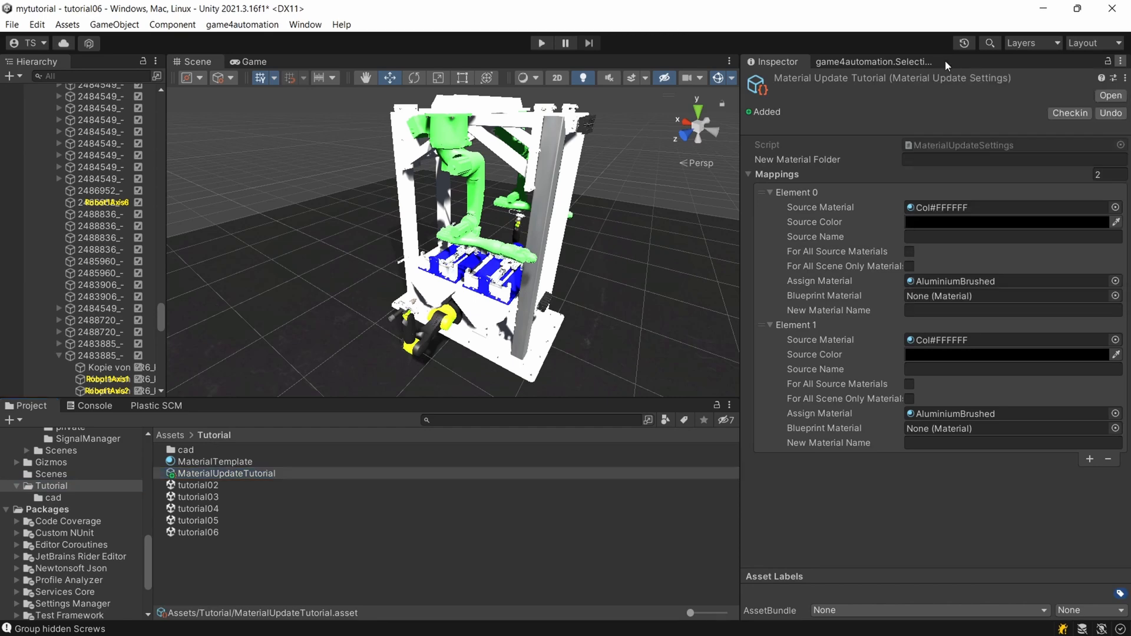
pyautogui.click(1121, 61)
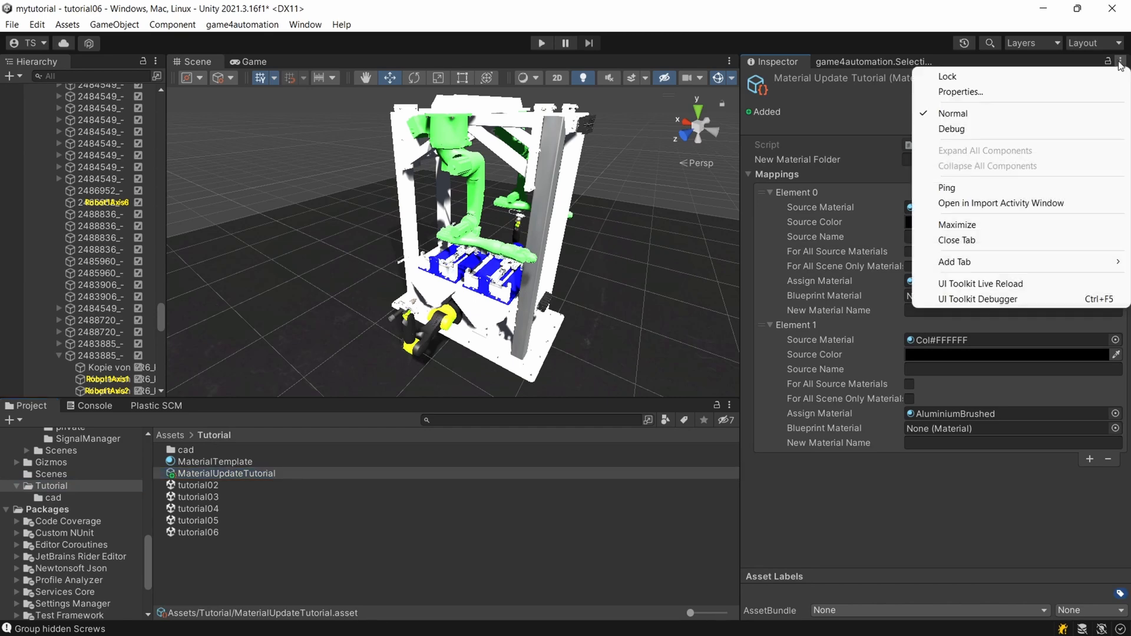
pyautogui.moveTo(1025, 262)
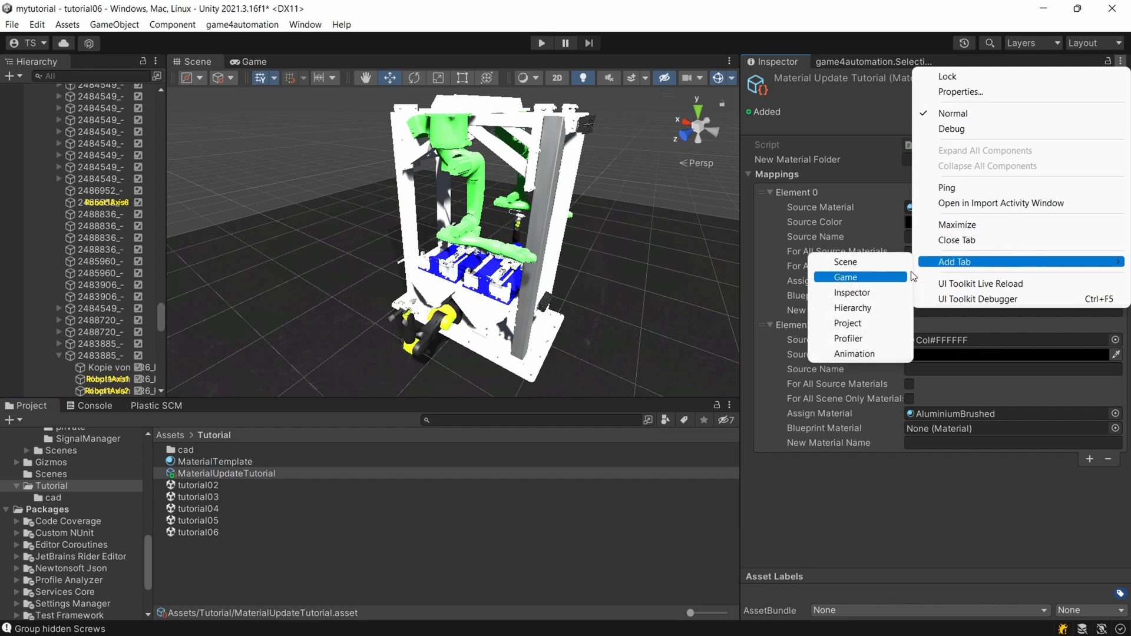
pyautogui.click(853, 293)
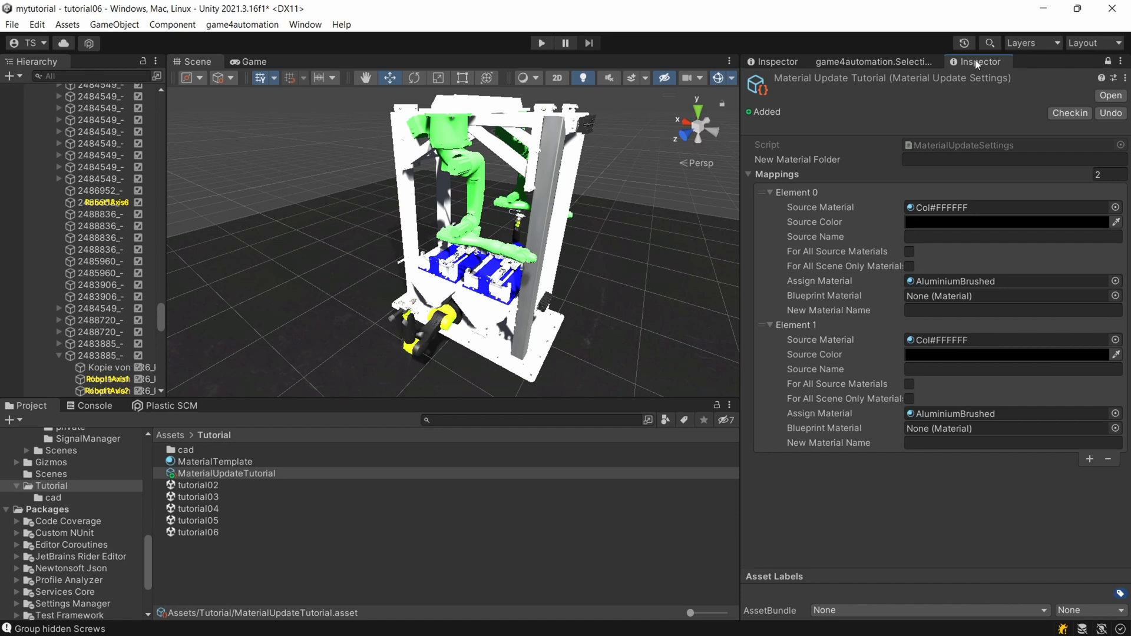
pyautogui.moveTo(977, 62); pyautogui.dragTo(109, 61)
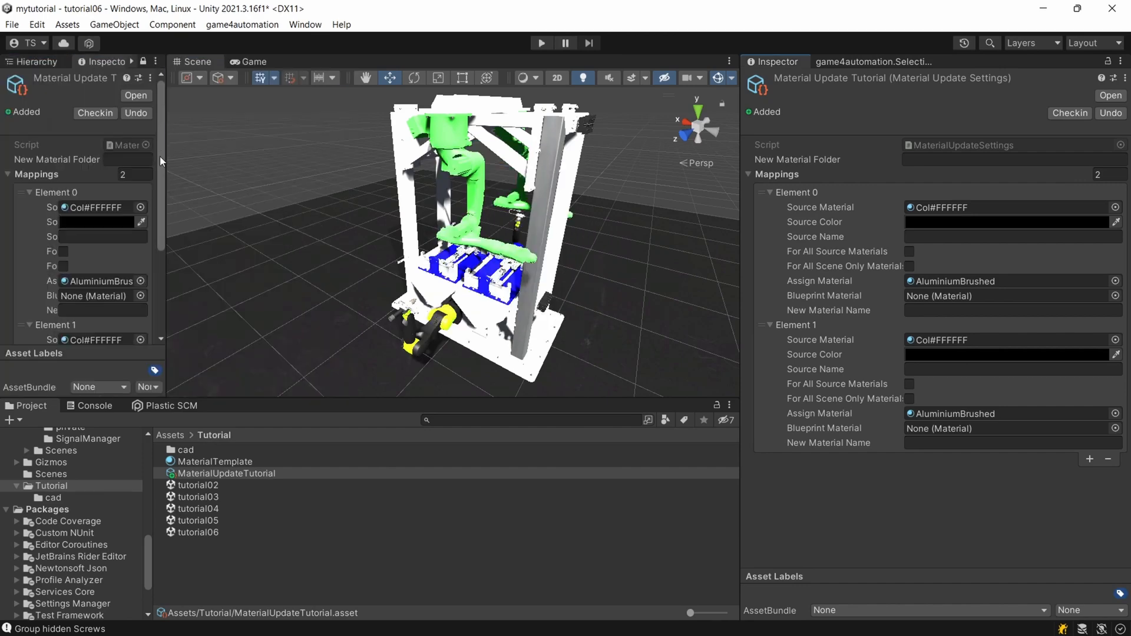
pyautogui.moveTo(168, 155); pyautogui.dragTo(273, 156)
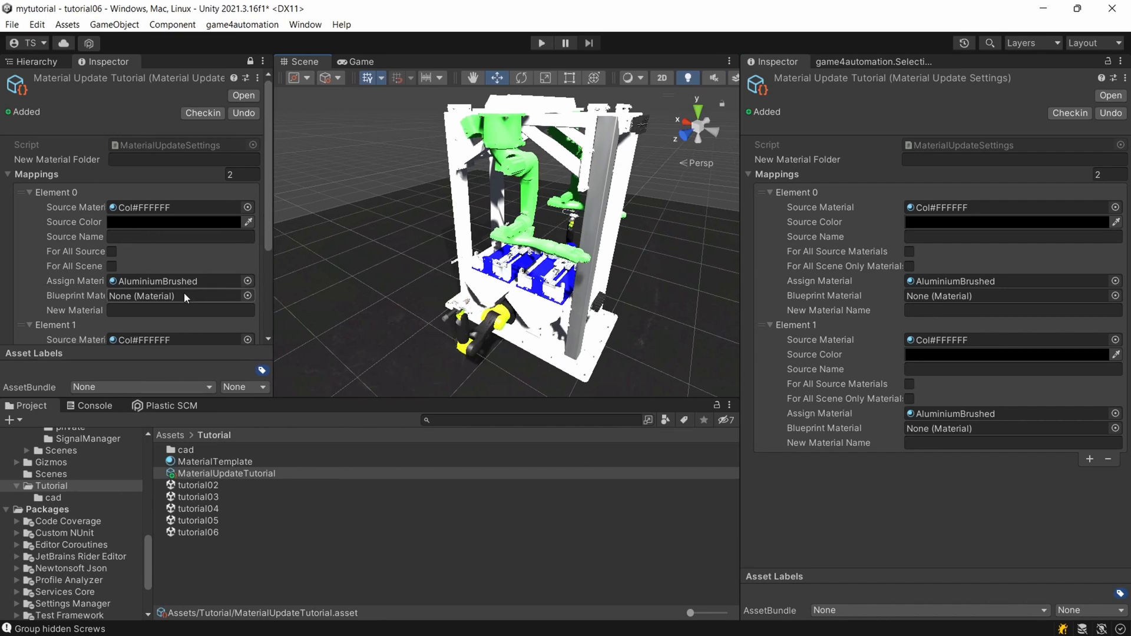
# Set the second mapping's source material to Col#080808, the material used by the black robot arm part
pyautogui.click(466, 218)
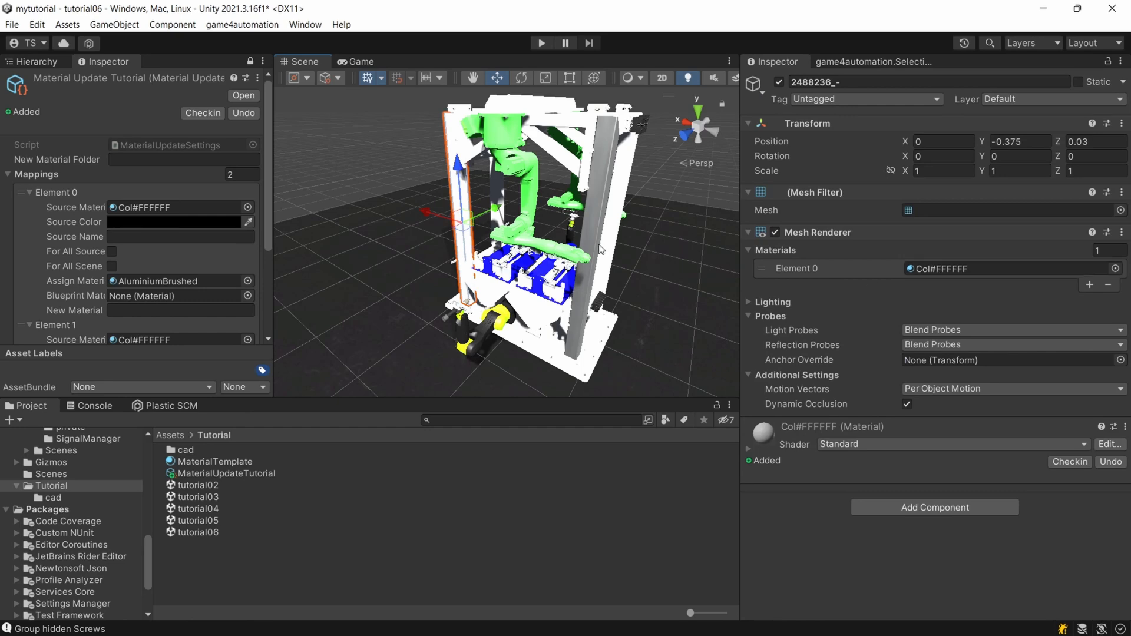
pyautogui.click(482, 341)
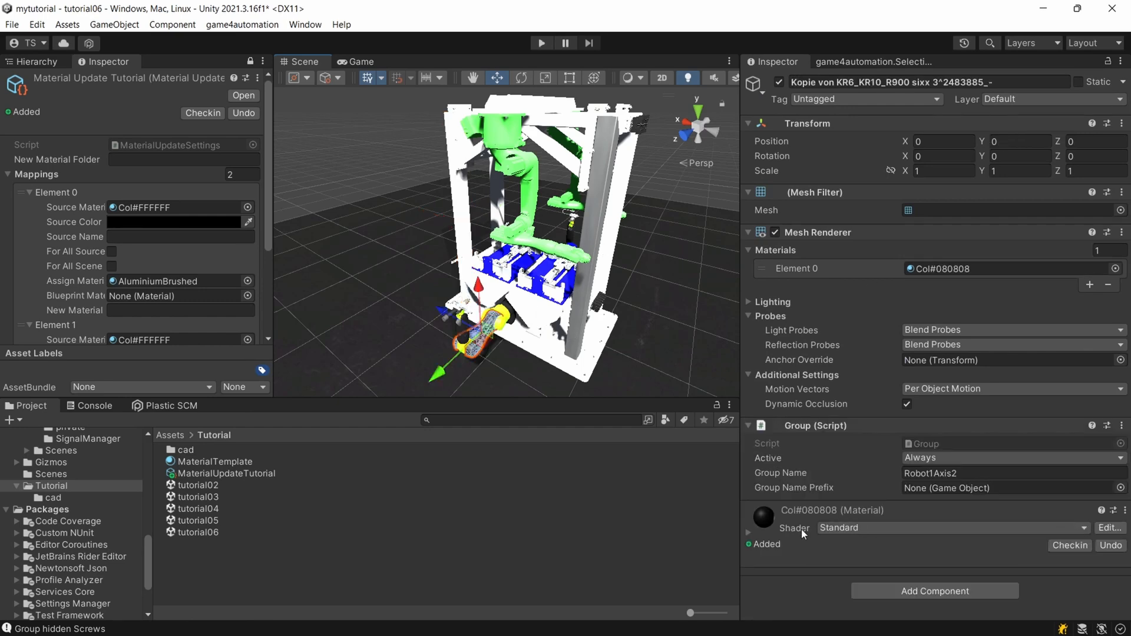
pyautogui.click(960, 270)
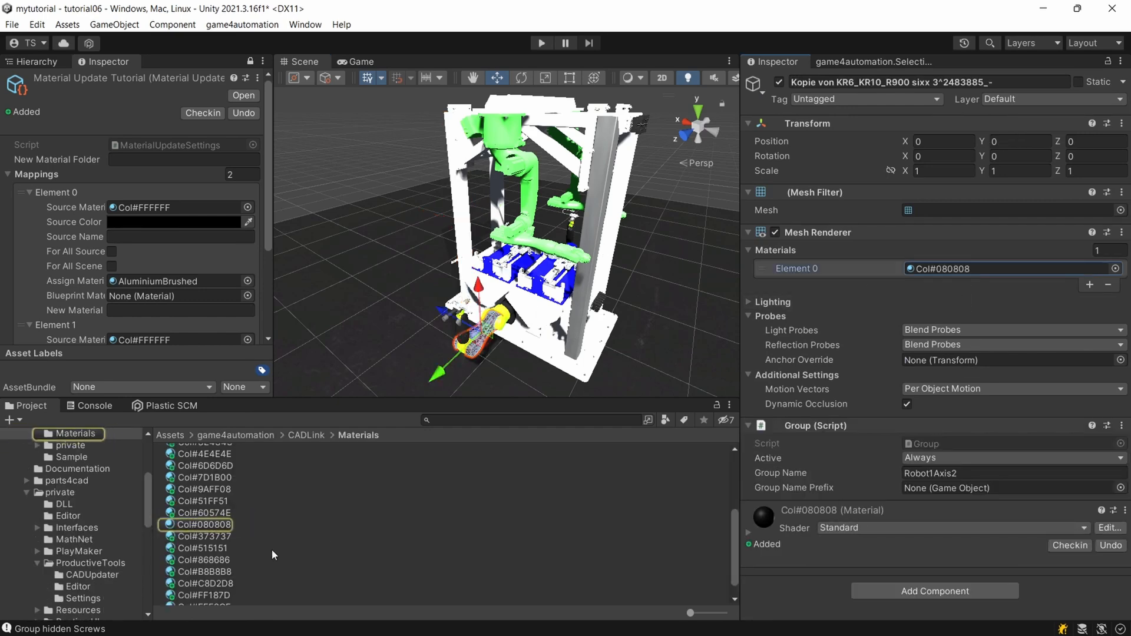
pyautogui.moveTo(215, 526); pyautogui.dragTo(146, 211)
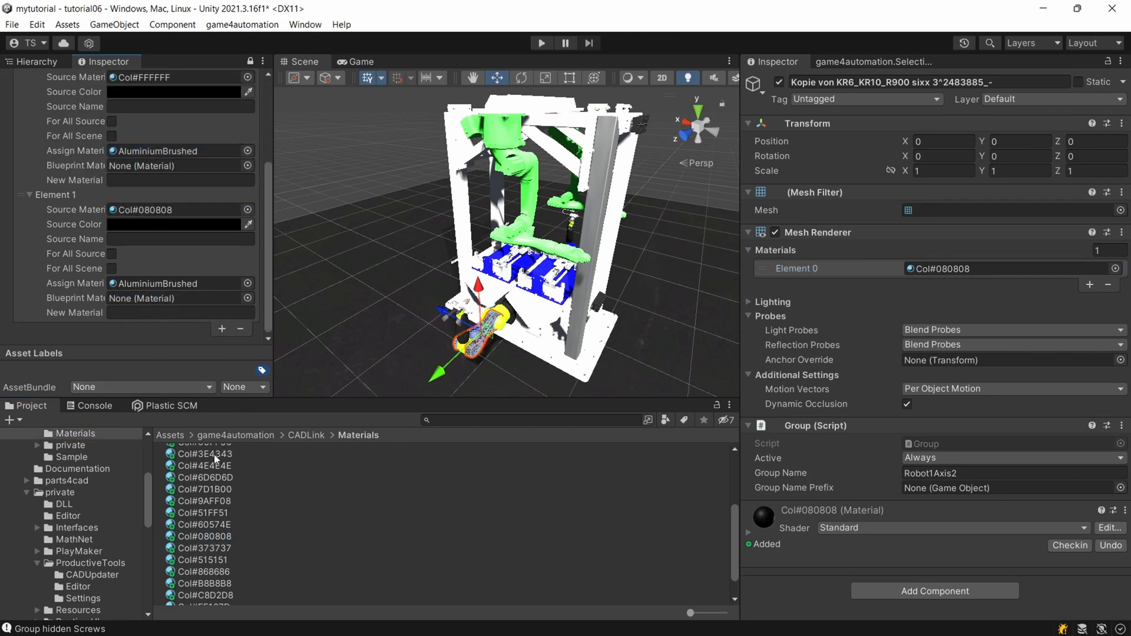
# Set the second mapping's assign material to PlasticBlack from the 3DPrefabs Materials folder
pyautogui.scroll(5, 87, 489)
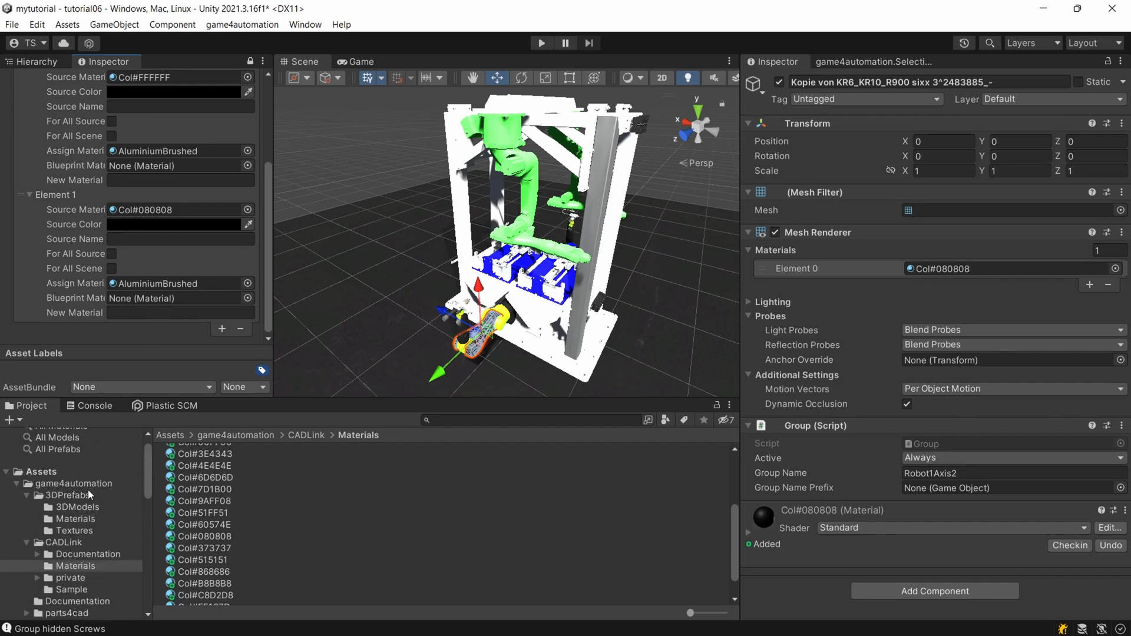
pyautogui.click(79, 507)
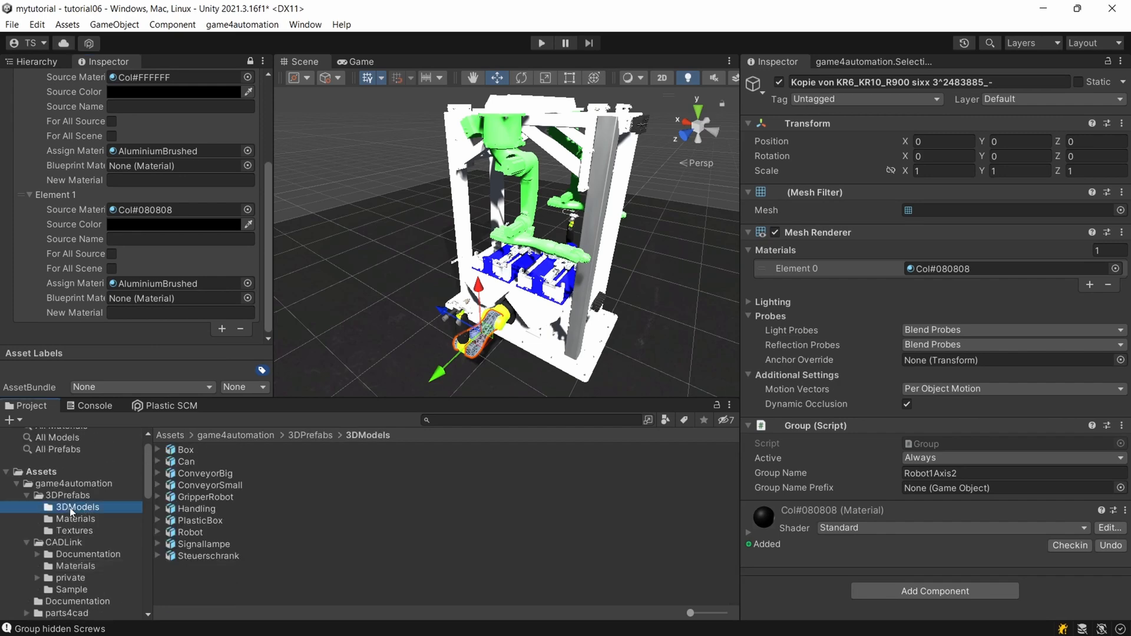
pyautogui.click(76, 519)
pyautogui.scroll(-5, 220, 507)
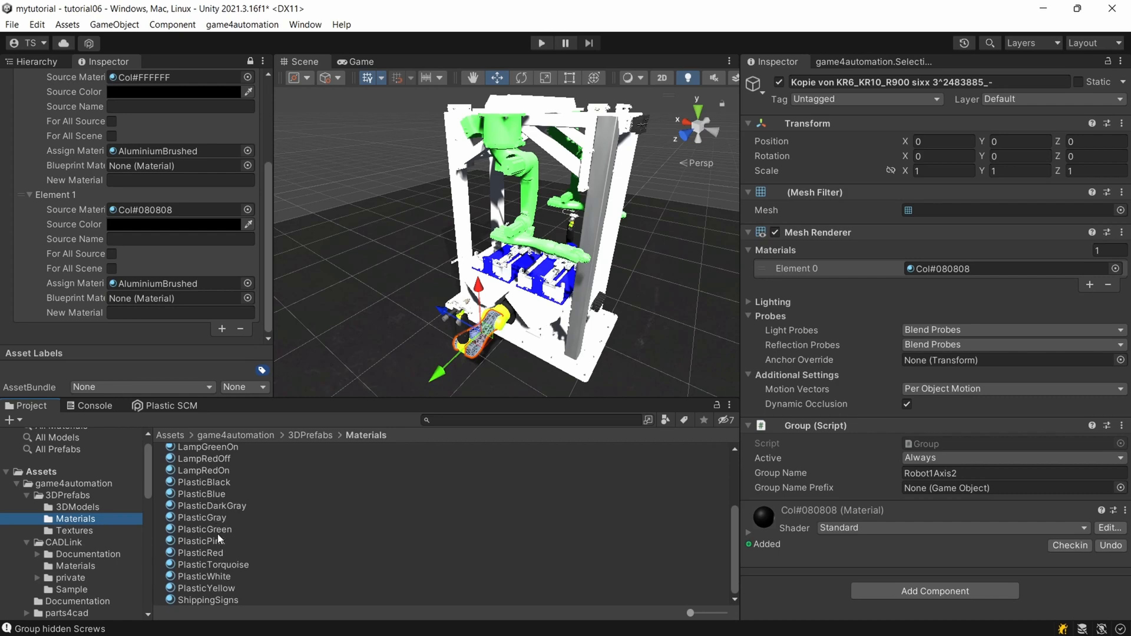
pyautogui.moveTo(218, 483); pyautogui.dragTo(154, 282)
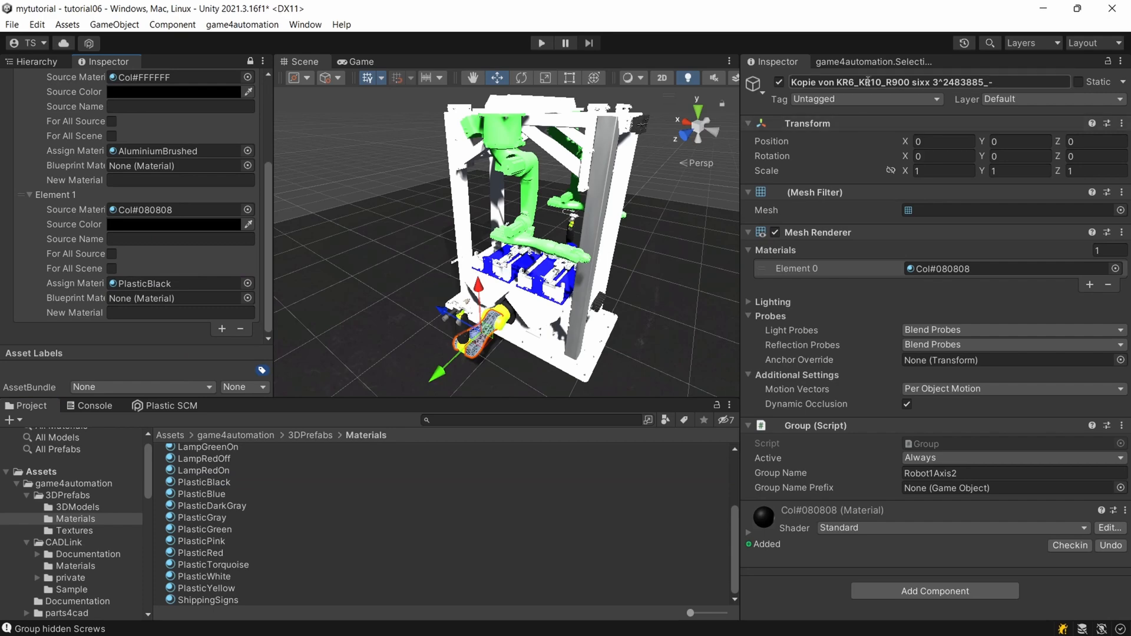
# Review both material mappings and bring up the game4automation selection window with its Material Update action
pyautogui.click(872, 62)
pyautogui.scroll(5, 172, 196)
pyautogui.scroll(-5, 161, 182)
pyautogui.scroll(5, 204, 309)
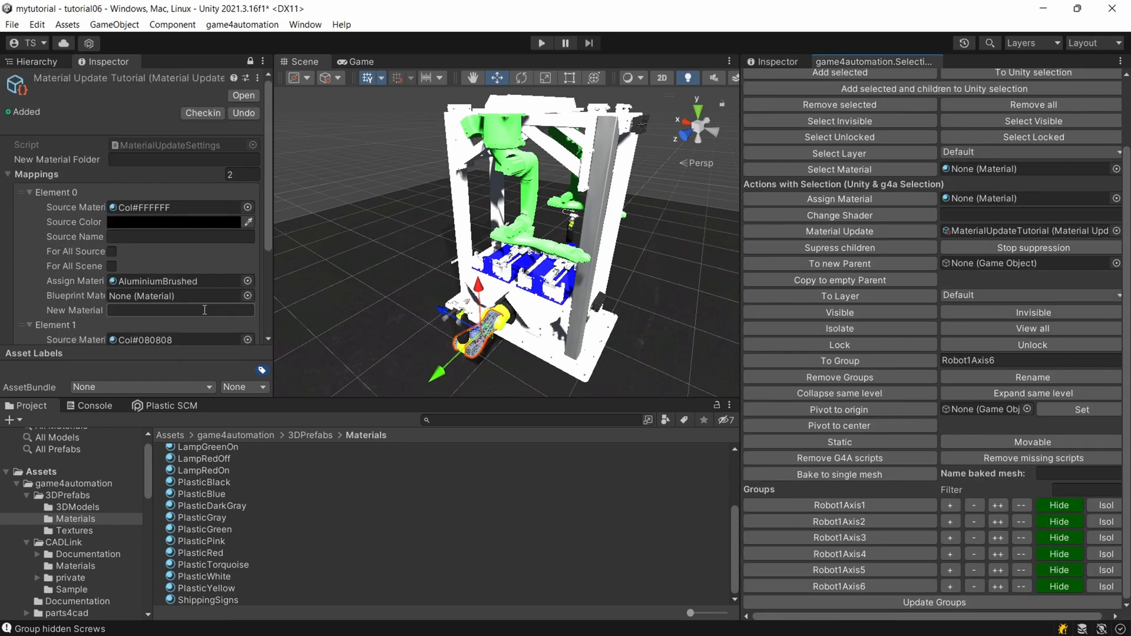
pyautogui.click(778, 62)
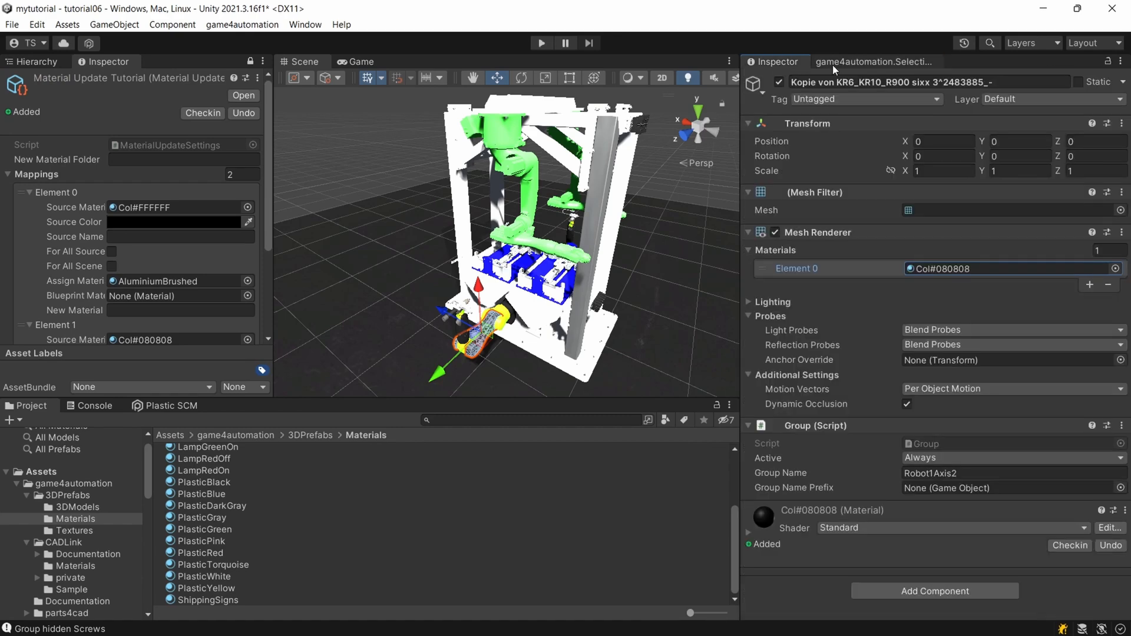
pyautogui.click(849, 63)
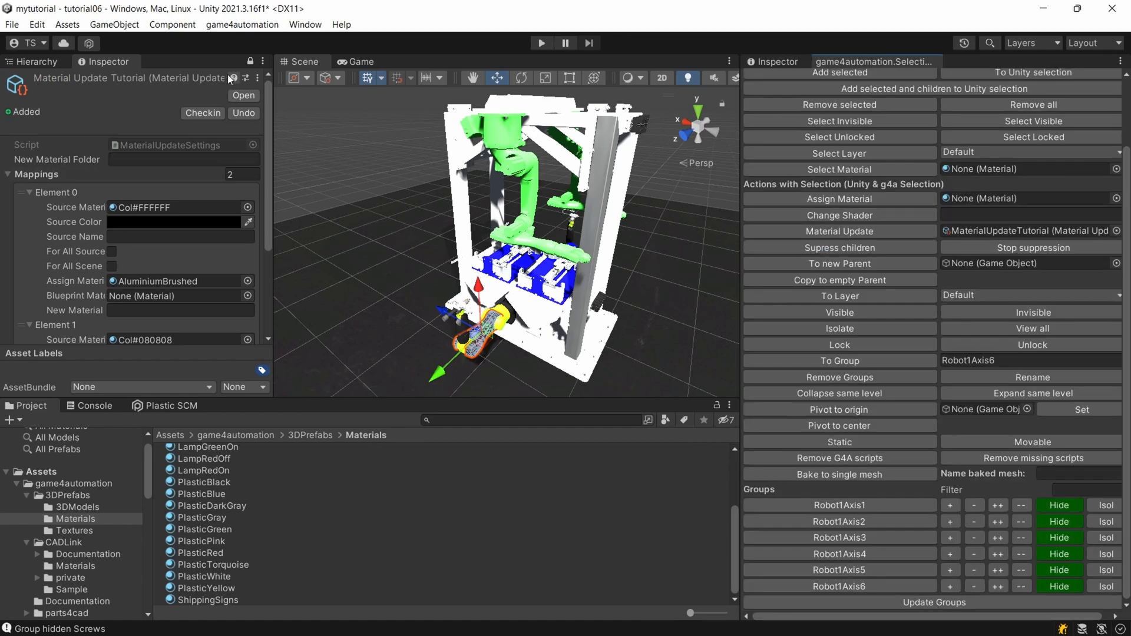
# Select the imported assembly root 2488252-00_Rahmen-Kernspangen under CADLink and apply the MaterialUpdateTutorial material update to it
pyautogui.click(36, 61)
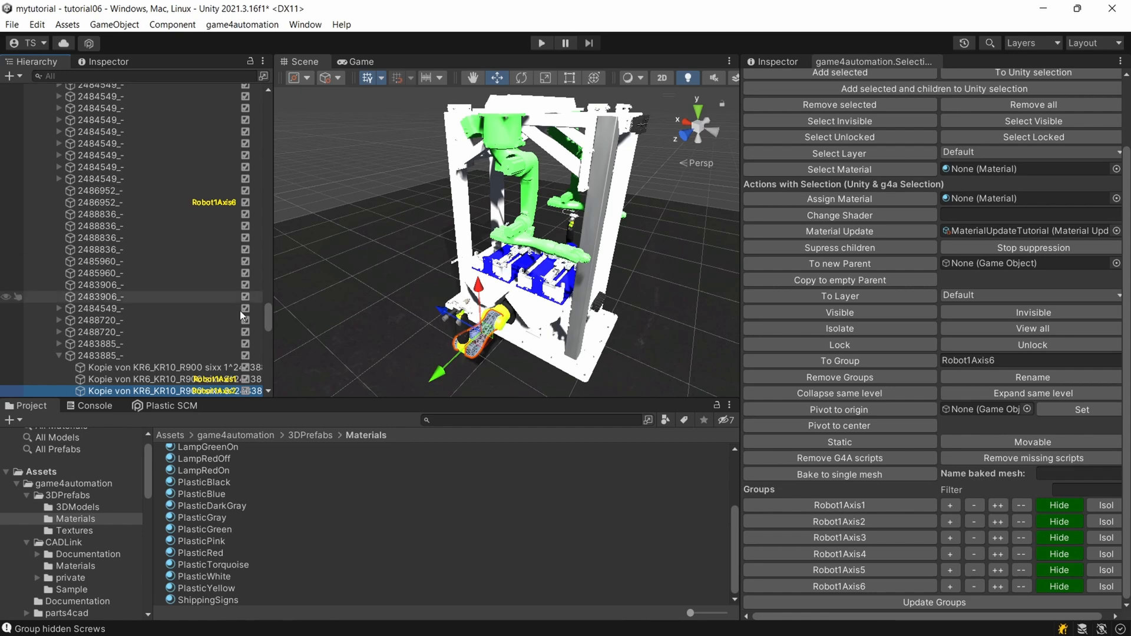
pyautogui.moveTo(265, 320); pyautogui.dragTo(281, 108)
pyautogui.click(86, 289)
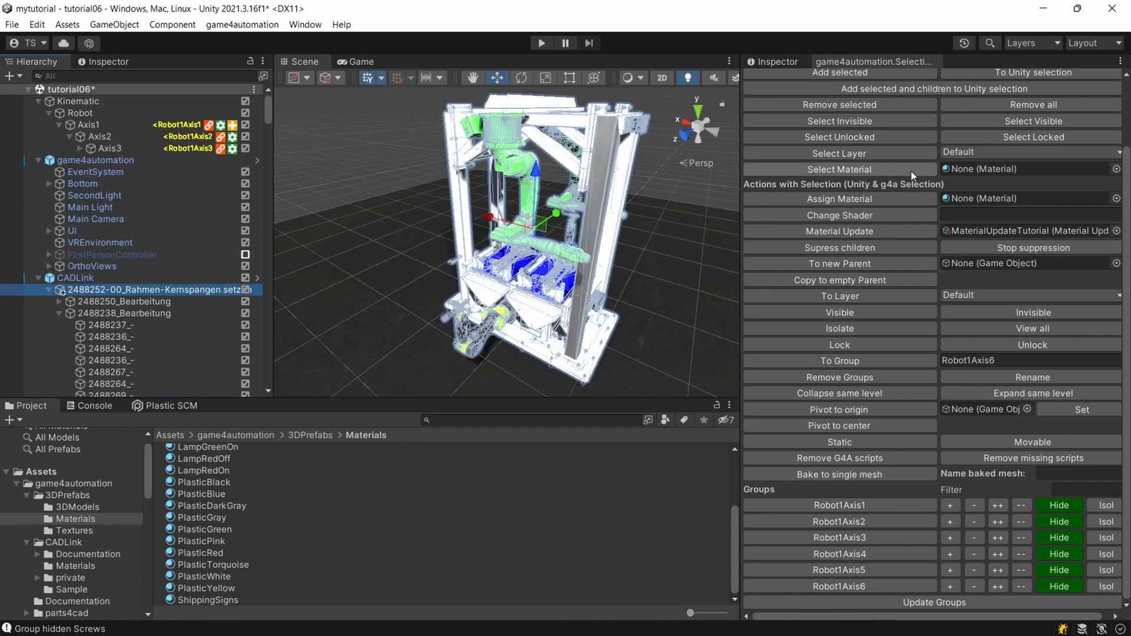
pyautogui.click(852, 235)
# Clear the assembly selection and examine the replaced materials on the frame and robot arm, both close up and from a distance
pyautogui.scroll(3, 612, 300)
pyautogui.keyDown('alt'); pyautogui.moveTo(613, 303); pyautogui.dragTo(507, 269); pyautogui.keyUp('alt')
pyautogui.scroll(3, 507, 269)
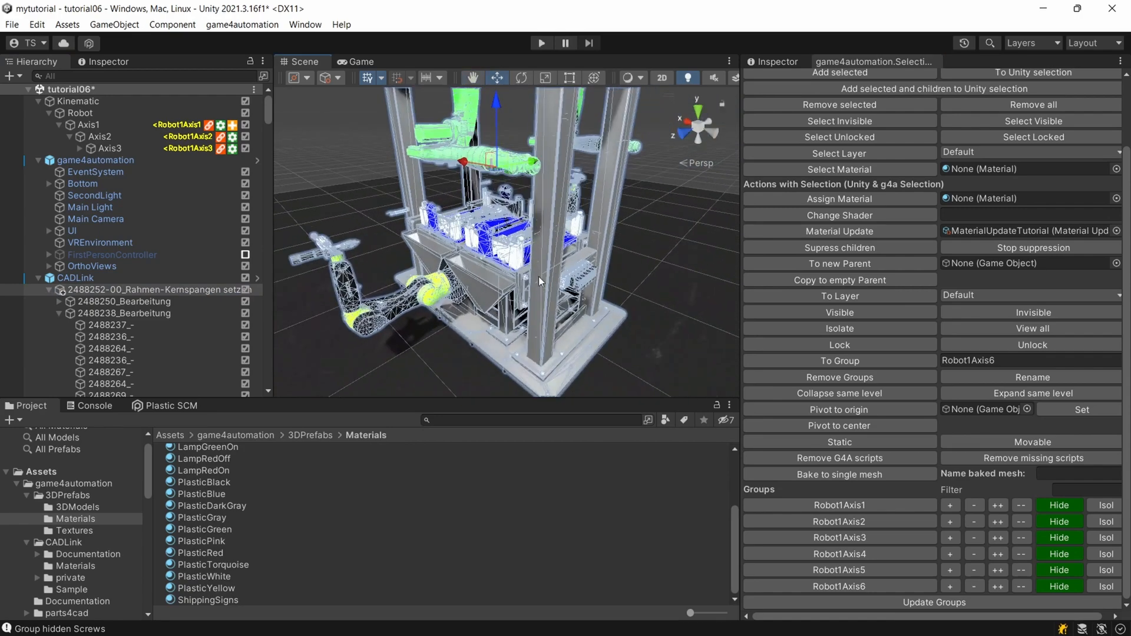
pyautogui.keyDown('alt'); pyautogui.moveTo(430, 296); pyautogui.dragTo(547, 289); pyautogui.keyUp('alt')
pyautogui.scroll(2, 385, 323)
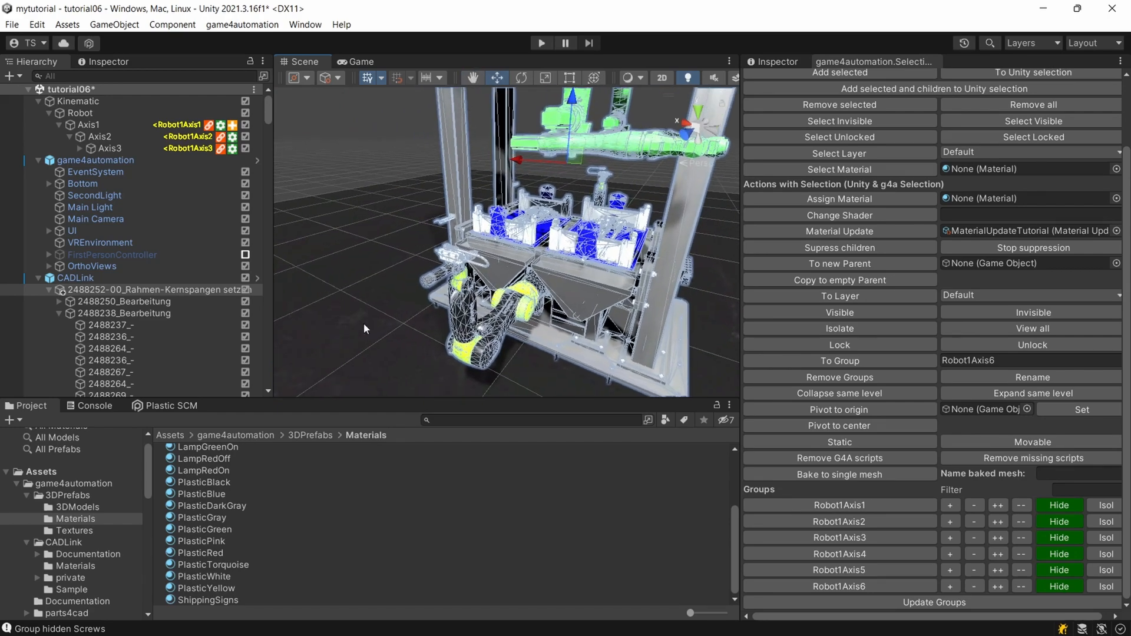
pyautogui.click(386, 324)
pyautogui.moveTo(513, 329)
pyautogui.keyDown('alt'); pyautogui.mouseDown()
pyautogui.moveTo(519, 312)
pyautogui.moveTo(500, 314)
pyautogui.mouseUp(); pyautogui.keyUp('alt')
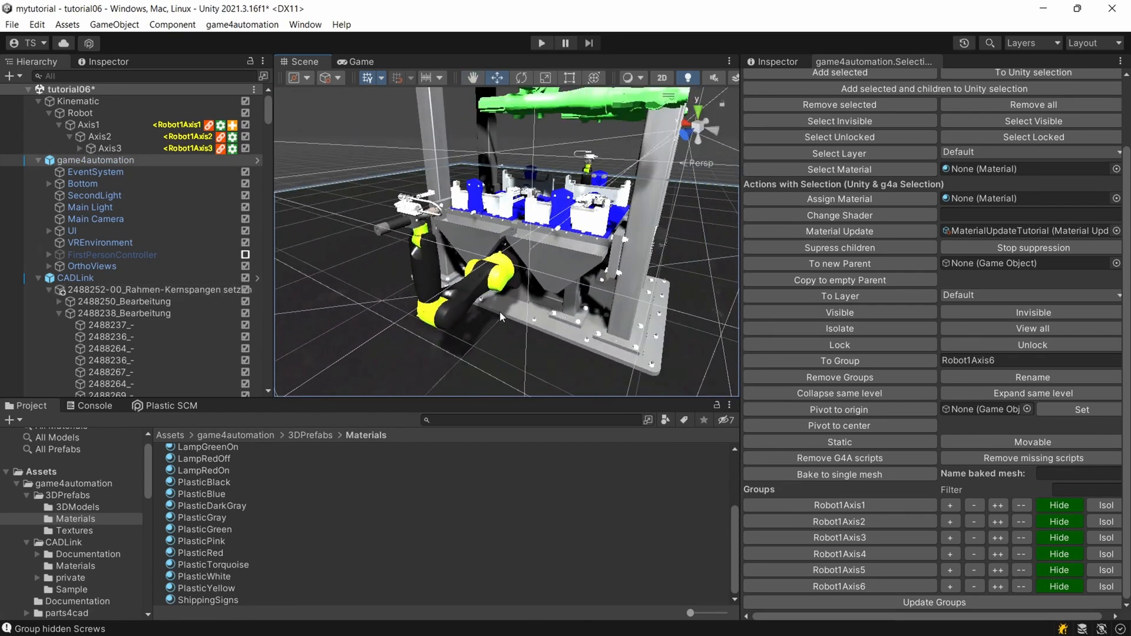
pyautogui.scroll(-5, 500, 313)
pyautogui.moveTo(501, 268); pyautogui.dragTo(501, 291, button='middle')
pyautogui.scroll(-4, 501, 290)
pyautogui.scroll(2, 501, 290)
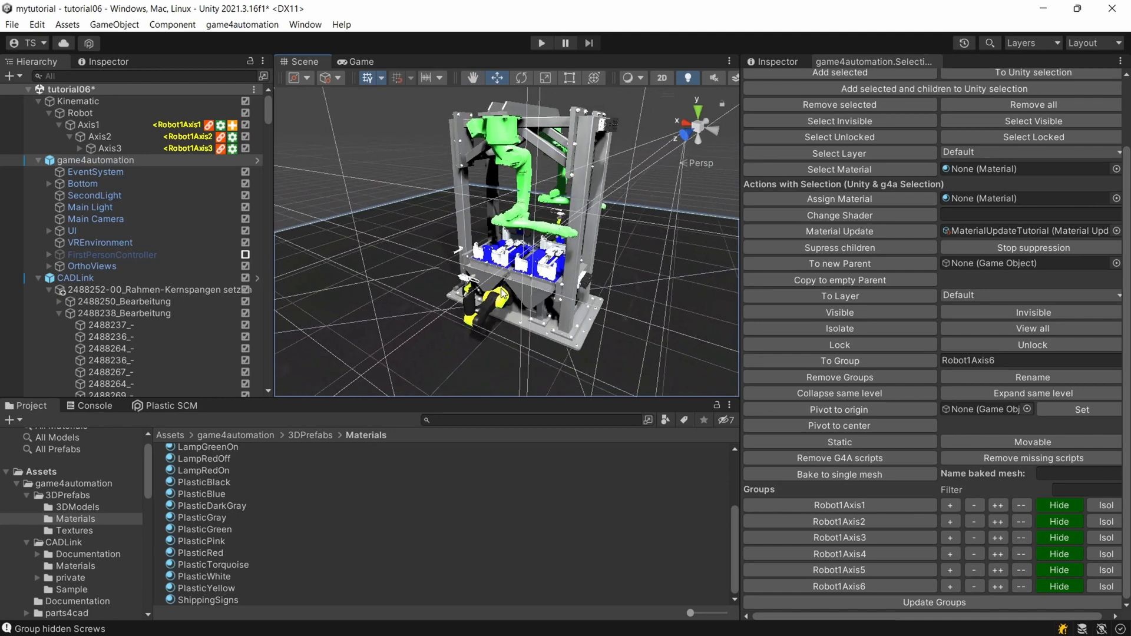
pyautogui.scroll(3, 501, 290)
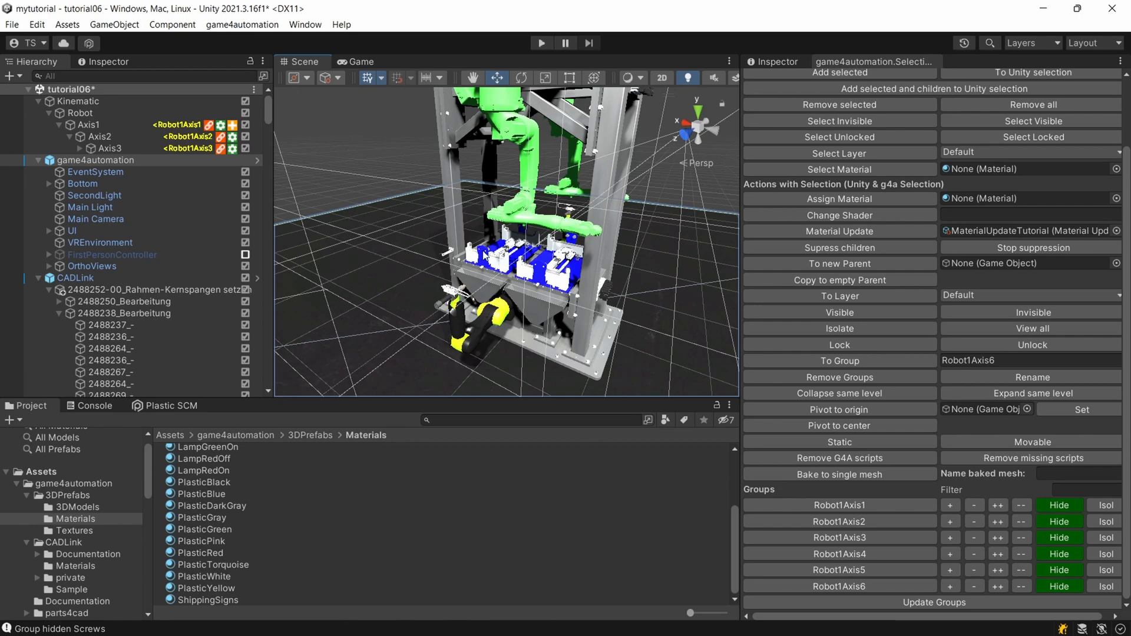
pyautogui.scroll(-4, 490, 253)
pyautogui.scroll(5, 491, 253)
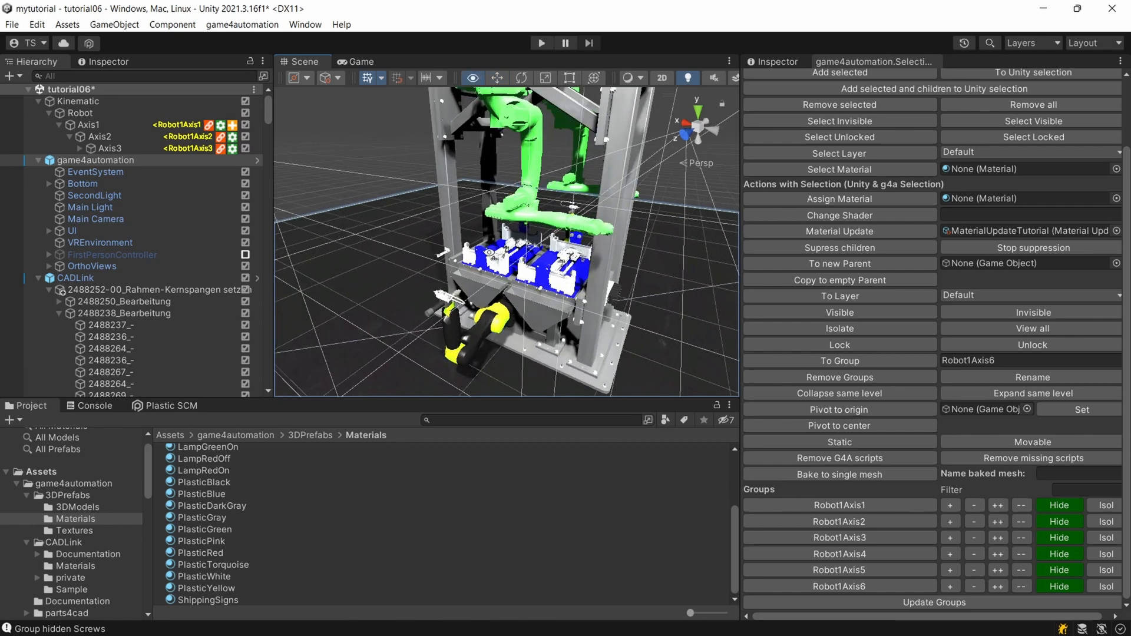
pyautogui.moveTo(490, 254); pyautogui.dragTo(480, 270, button='right')
# Enlarge the scene view's height, frame the whole machine, and start Play mode
pyautogui.moveTo(451, 398); pyautogui.dragTo(437, 472)
pyautogui.moveTo(451, 298); pyautogui.dragTo(433, 311, button='middle')
pyautogui.scroll(-3, 433, 303)
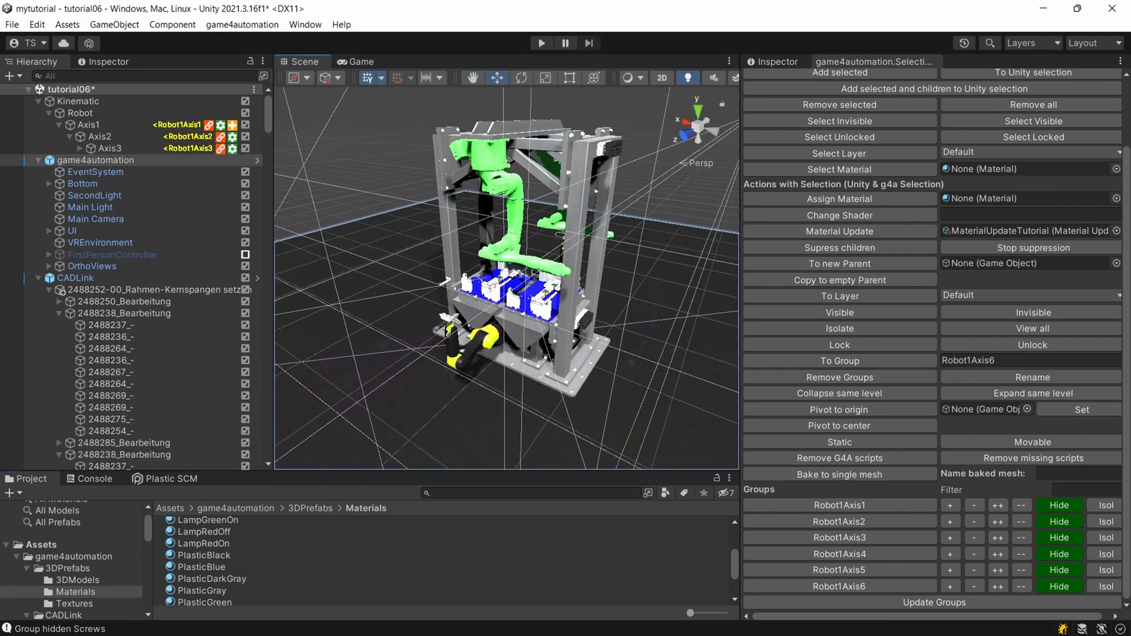
pyautogui.hotkey('ctrl', 'p')
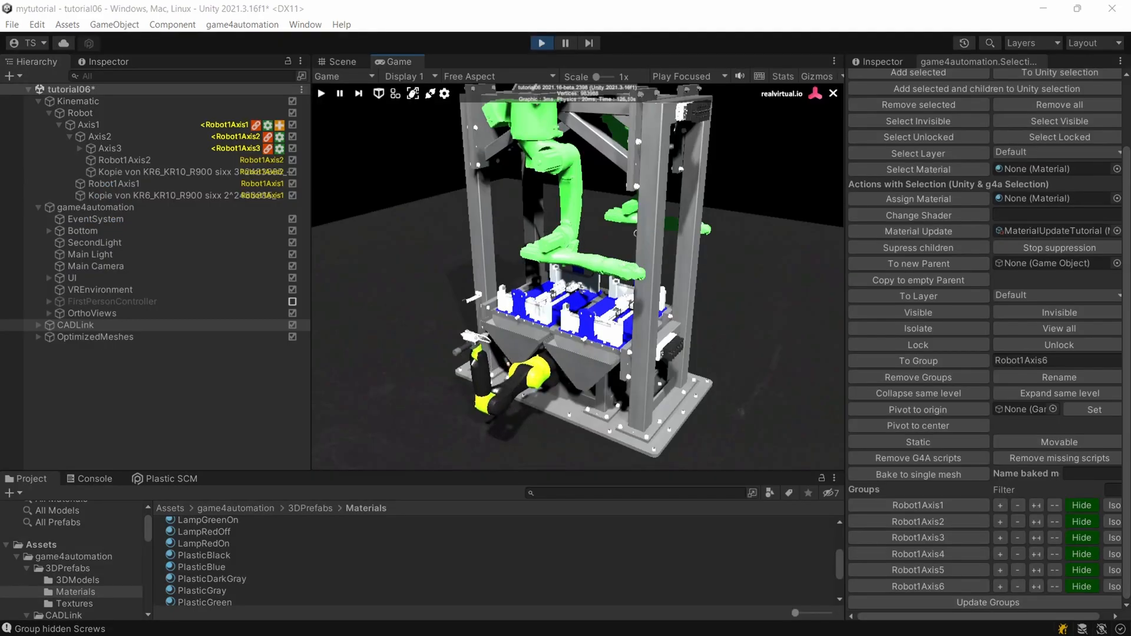